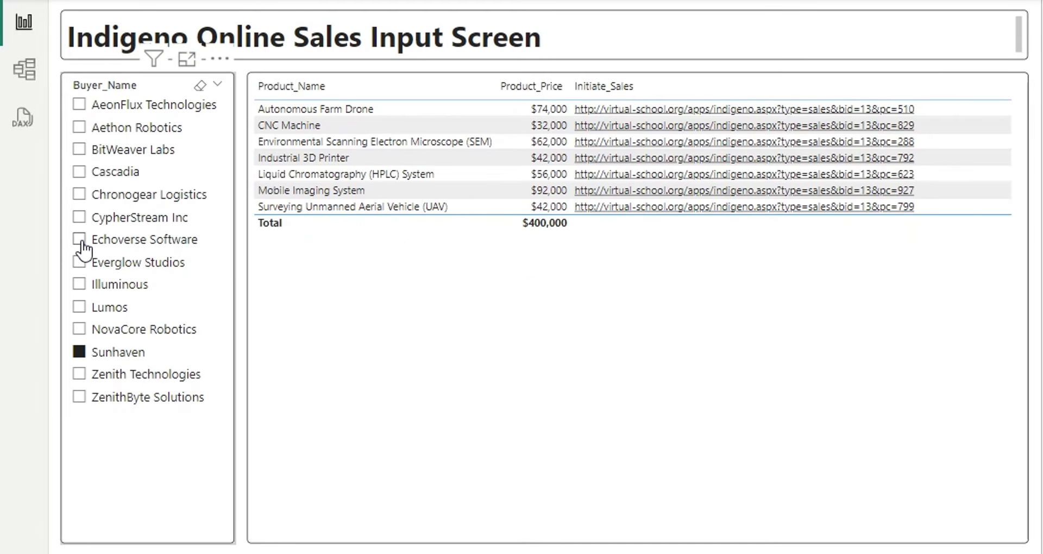
Filter the Indigeno sales input report to the buyer Echoverse Software
{"action": "left_click", "coordinate": [82, 238]}
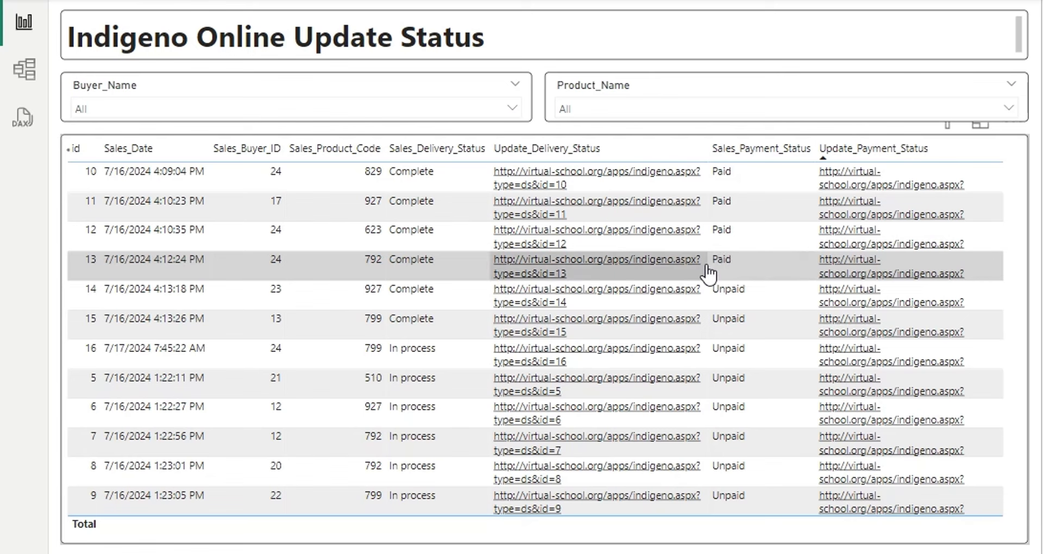
{"action": "key", "text": "ctrl+Page_Up"}
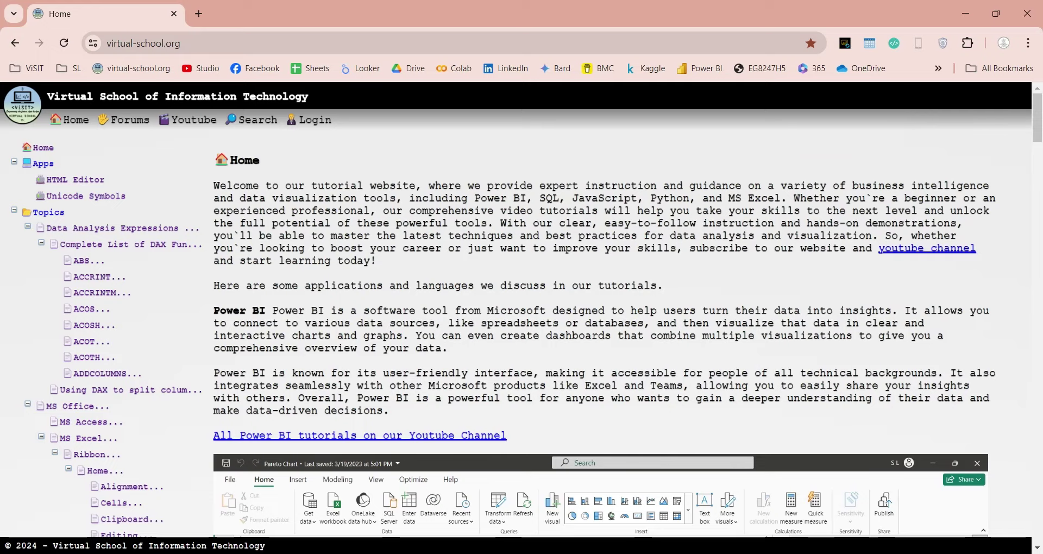
Switch to the browser and open the SQL Datasets page of the virtual-school.org website
{"action": "scroll", "coordinate": [250, 303], "scroll_direction": "down", "scroll_amount": 3}
{"action": "scroll", "coordinate": [250, 303], "scroll_direction": "down", "scroll_amount": 4}
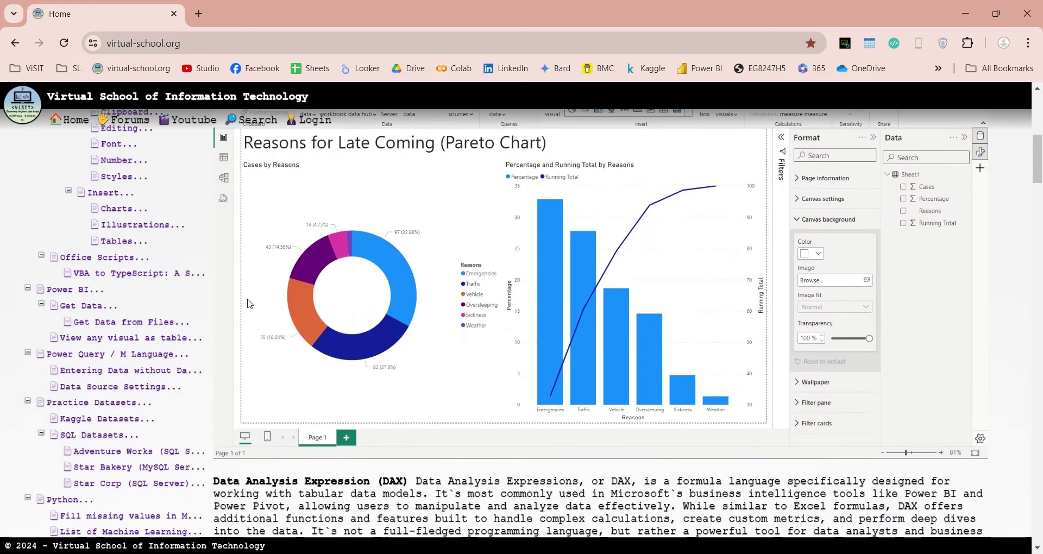
{"action": "left_click", "coordinate": [96, 437]}
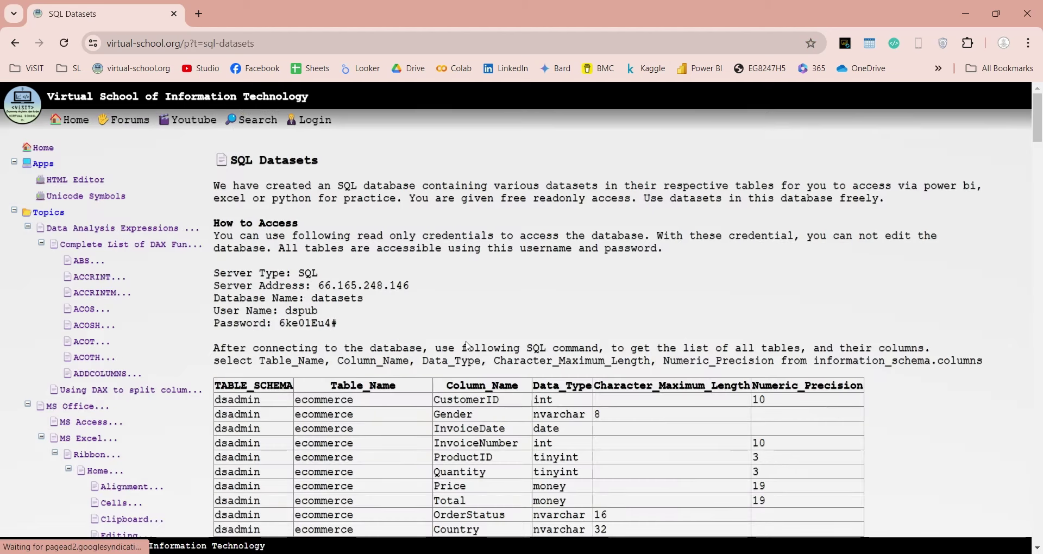
Examine the connection details, the database name and the list of existing tables and columns on the SQL Datasets page
{"action": "scroll", "coordinate": [467, 342], "scroll_direction": "down", "scroll_amount": 2}
{"action": "scroll", "coordinate": [467, 342], "scroll_direction": "down", "scroll_amount": 12}
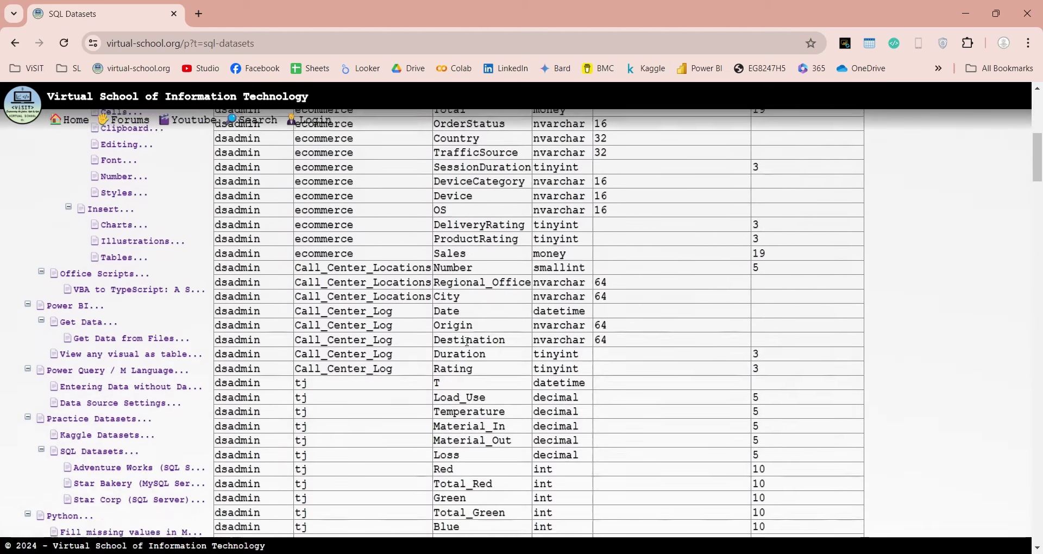
{"action": "scroll", "coordinate": [467, 342], "scroll_direction": "up", "scroll_amount": 12}
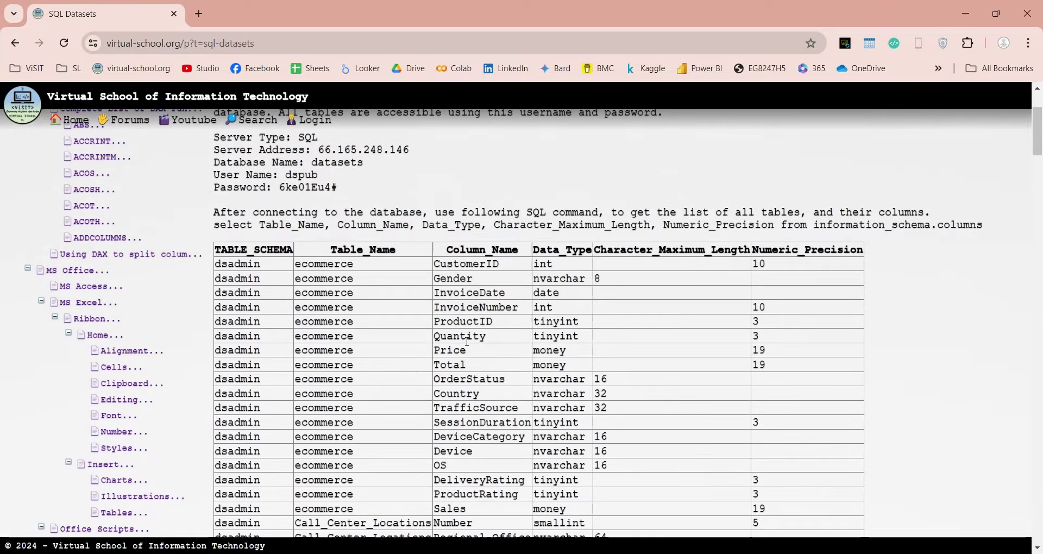
{"action": "scroll", "coordinate": [467, 342], "scroll_direction": "up", "scroll_amount": 3}
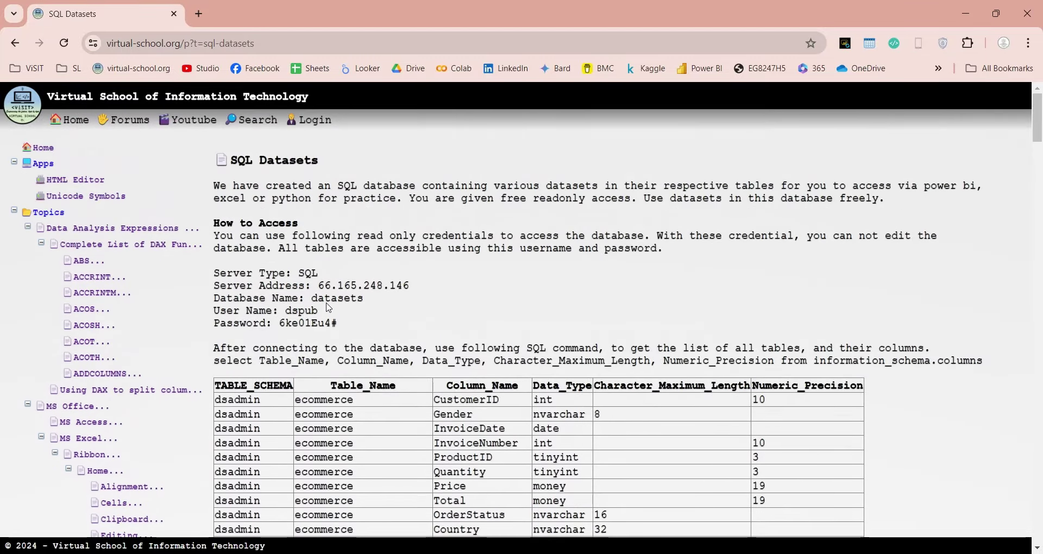
{"action": "double_click", "coordinate": [337, 299]}
{"action": "left_click", "coordinate": [426, 401]}
{"action": "scroll", "coordinate": [427, 402], "scroll_direction": "down", "scroll_amount": 4}
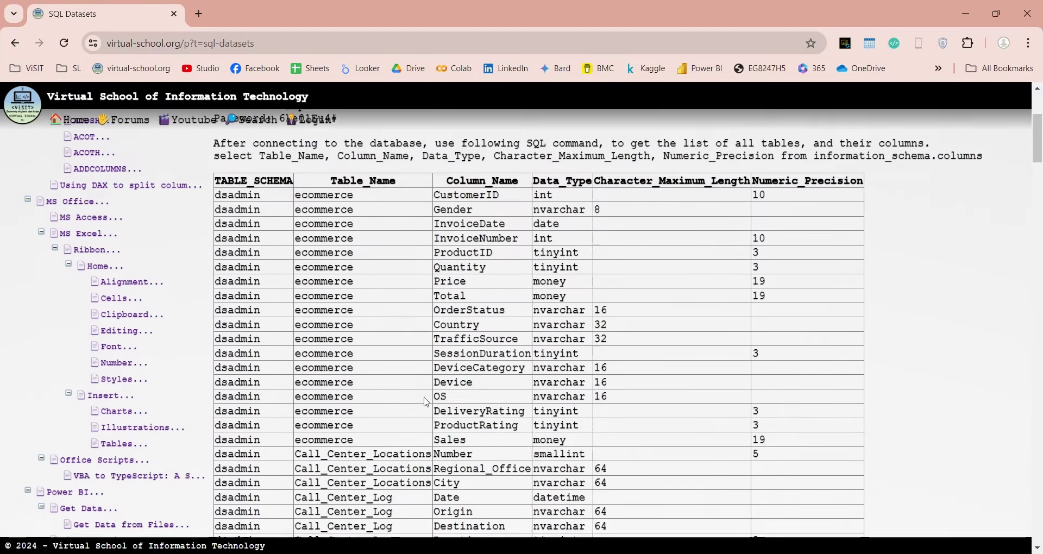
{"action": "scroll", "coordinate": [427, 402], "scroll_direction": "down", "scroll_amount": 3}
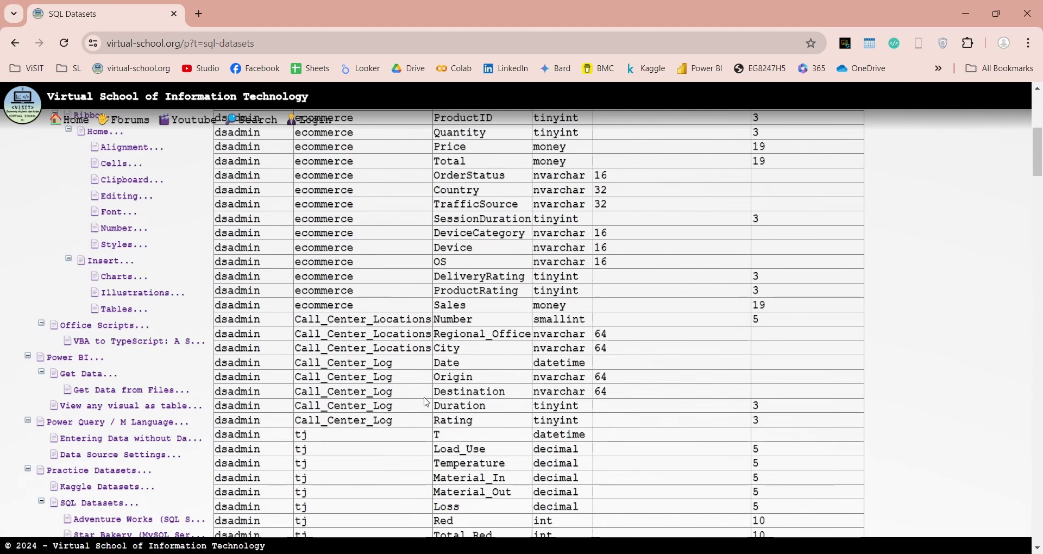
{"action": "scroll", "coordinate": [426, 402], "scroll_direction": "up", "scroll_amount": 7}
{"action": "double_click", "coordinate": [321, 299]}
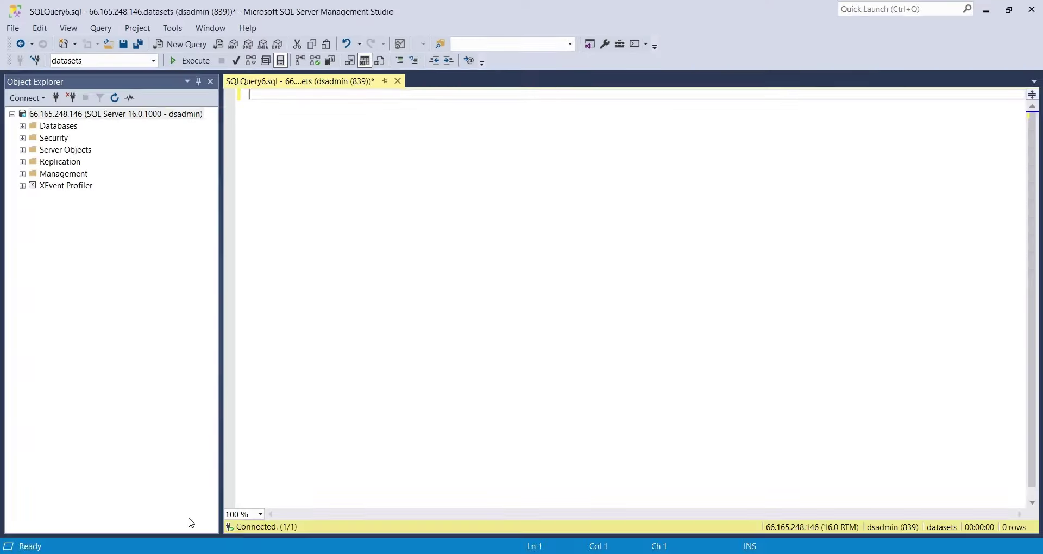
Switch to SQL Server Management Studio, then write and execute the query "use datasets;"
{"action": "type", "text": "u"}
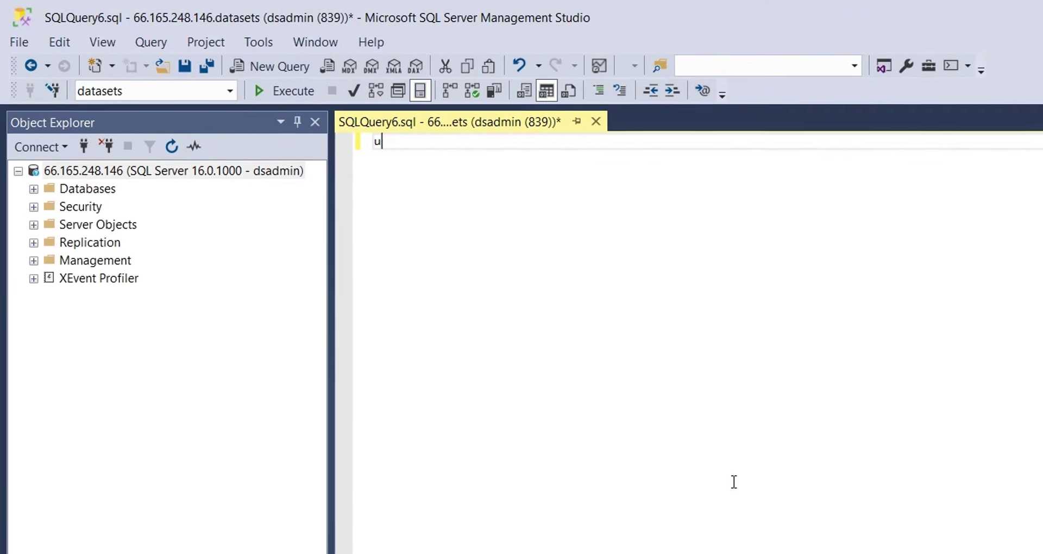
{"action": "type", "text": "se datasets"}
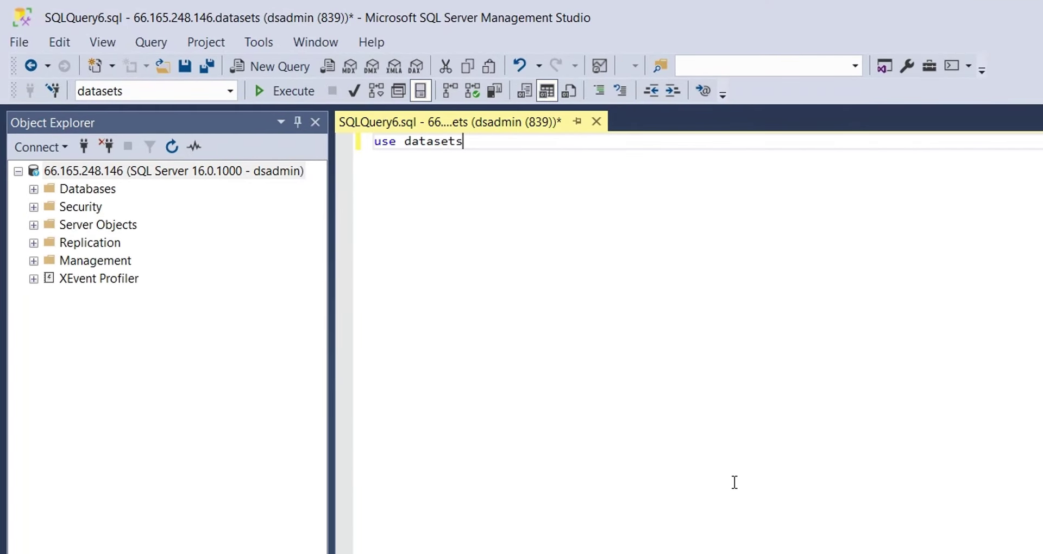
{"action": "type", "text": ";"}
{"action": "left_click", "coordinate": [286, 92]}
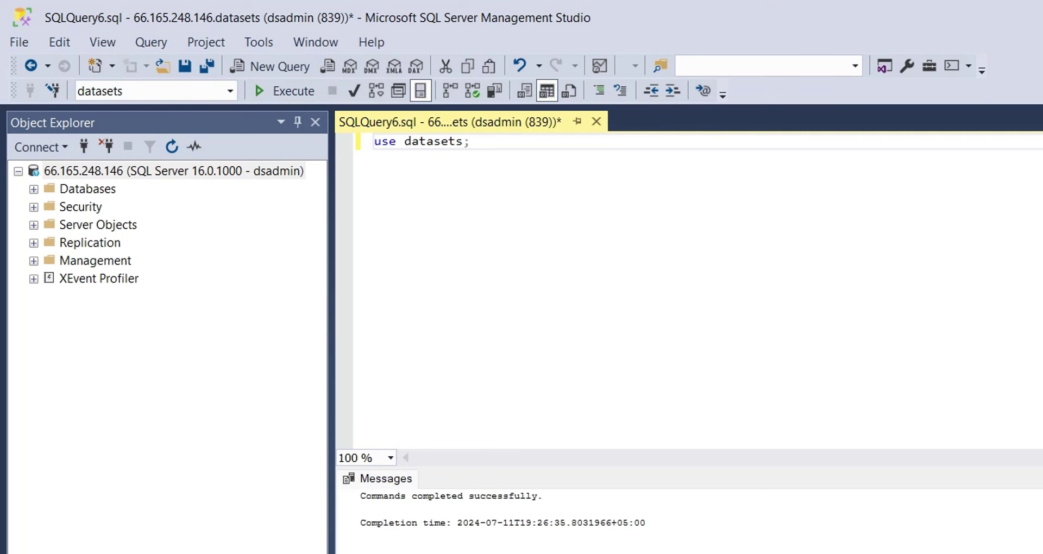
Add a create table statement for Indigeno_Buyers below the use statement, with empty parentheses spread over separate lines
{"action": "key", "text": "Return"}
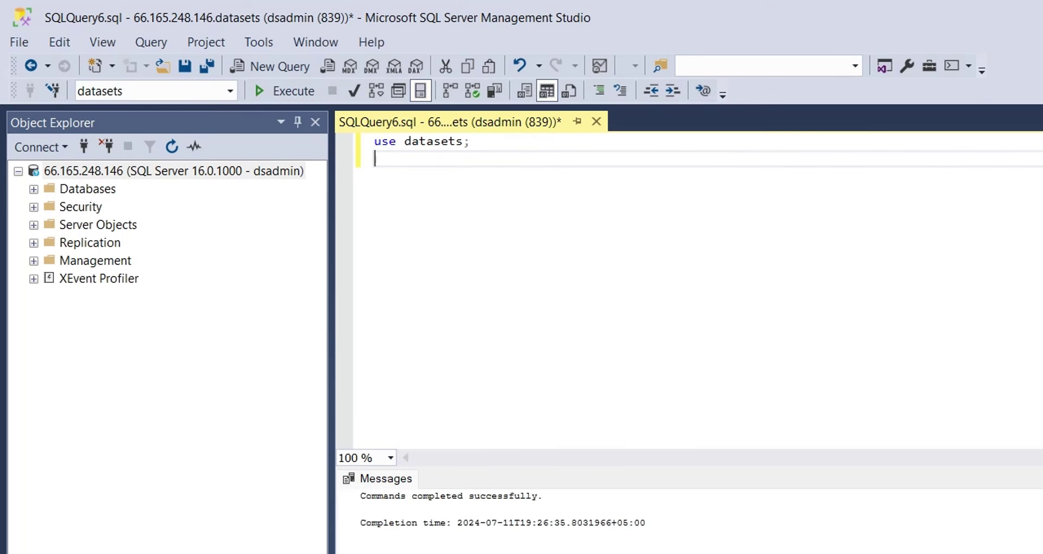
{"action": "type", "text": "create table Indigeno"}
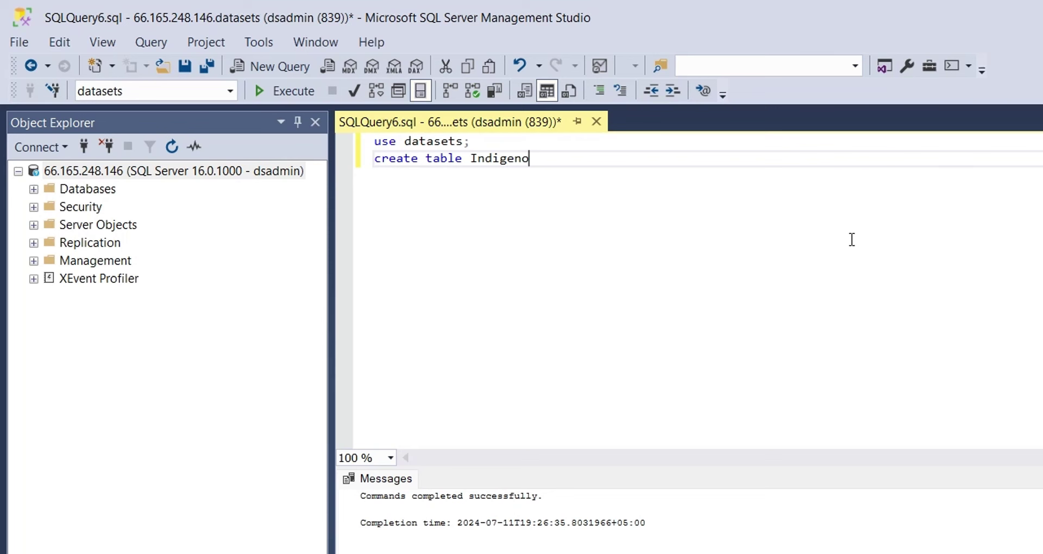
{"action": "type", "text": "_Buyers("}
{"action": "key", "text": "Return"}
{"action": "key", "text": "Return"}
{"action": "type", "text": ")"}
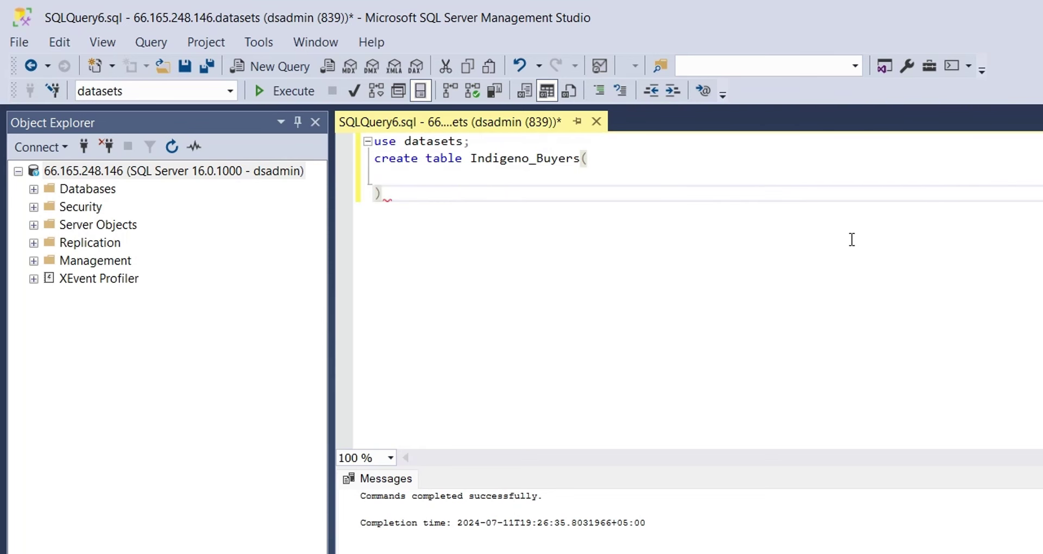
Define the first column inside the parentheses as Buyer_ID with the type tinyint
{"action": "key", "text": "Up"}
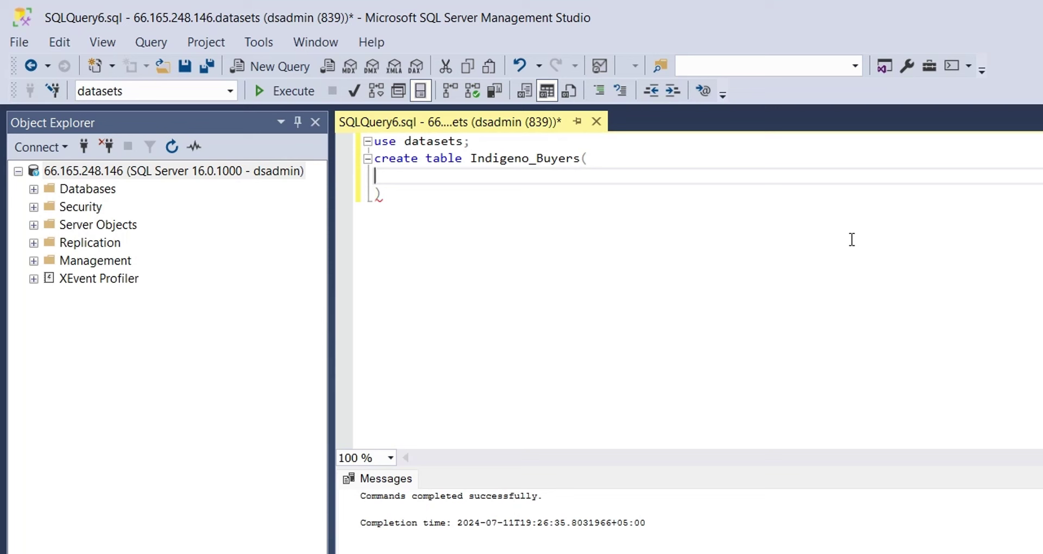
{"action": "type", "text": "Buyer_ID"}
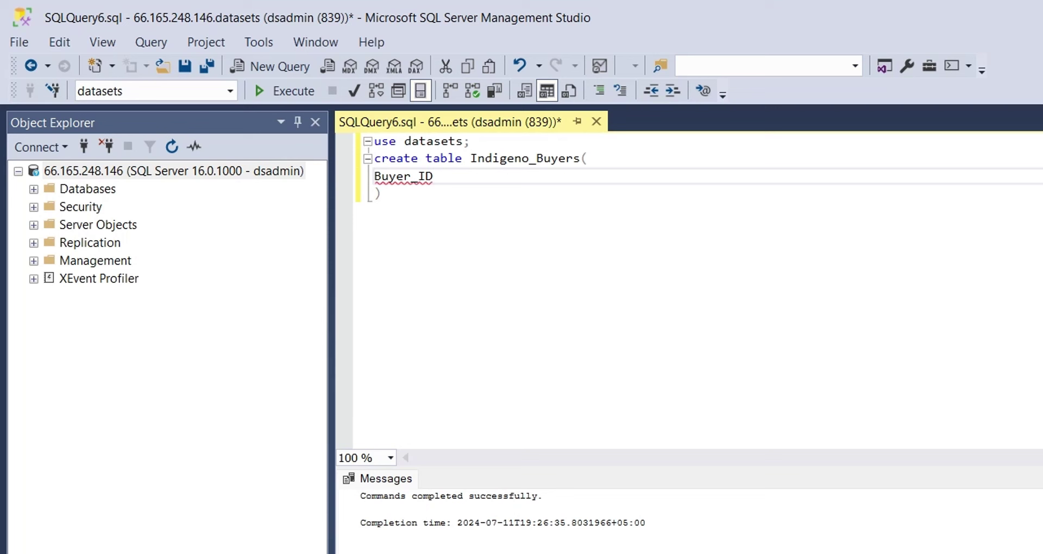
{"action": "type", "text": " tinyint"}
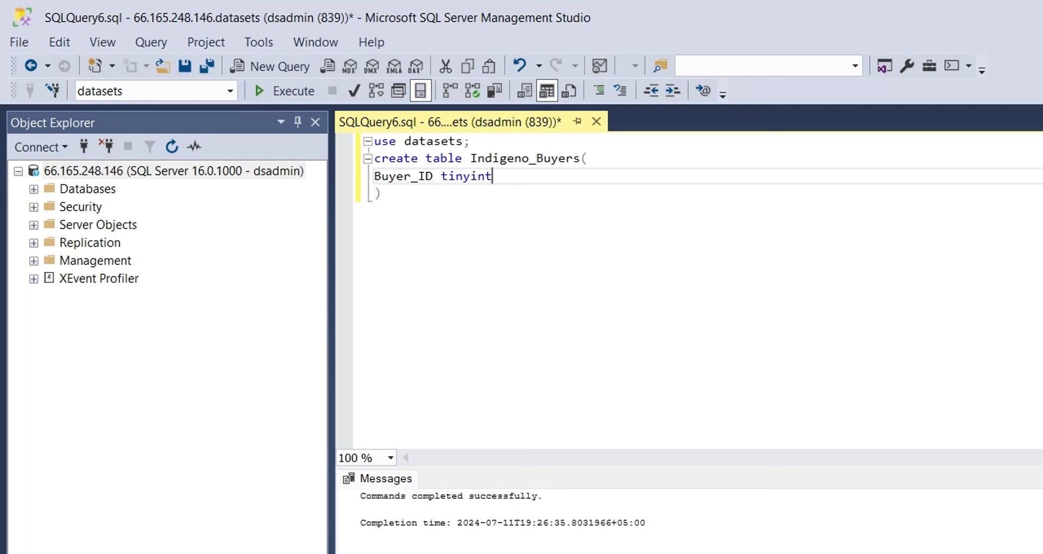
{"action": "type", "text": ","}
{"action": "key", "text": "Return"}
Define the second column of Indigeno_Buyers as Buyer_Name with the type nvarchar(32)
{"action": "type", "text": "B"}
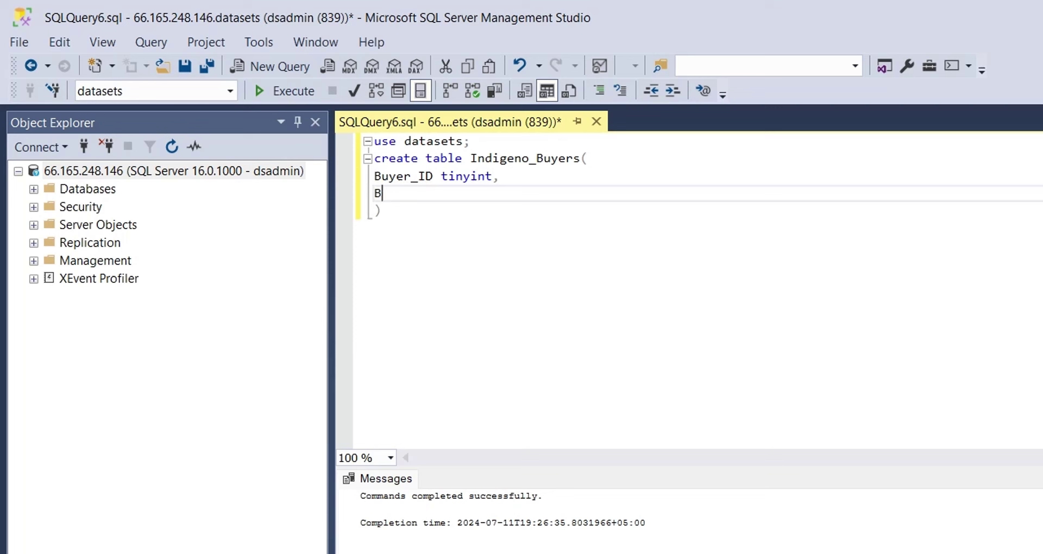
{"action": "type", "text": "uyer_Name nvar"}
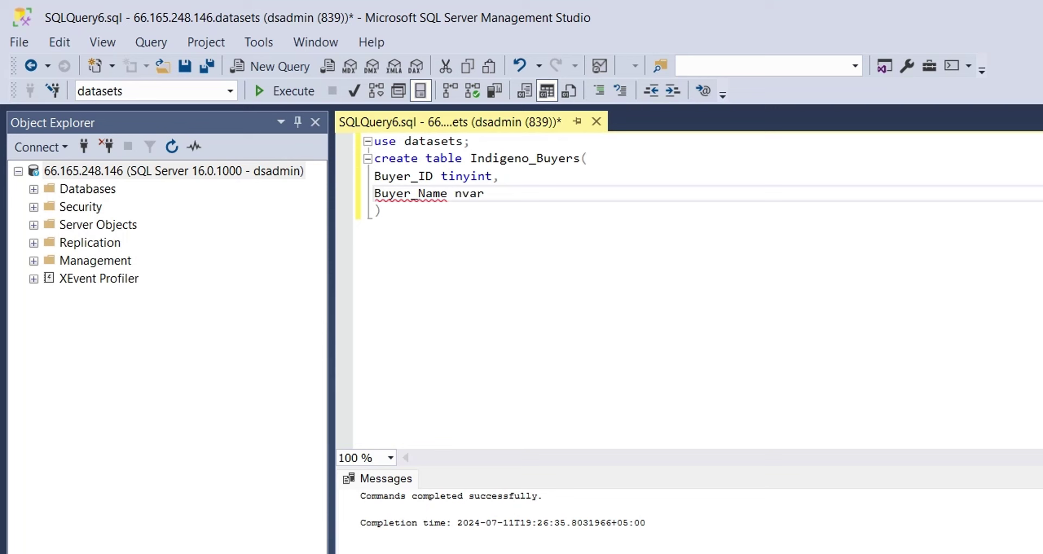
{"action": "type", "text": "char(32),"}
{"action": "key", "text": "Return"}
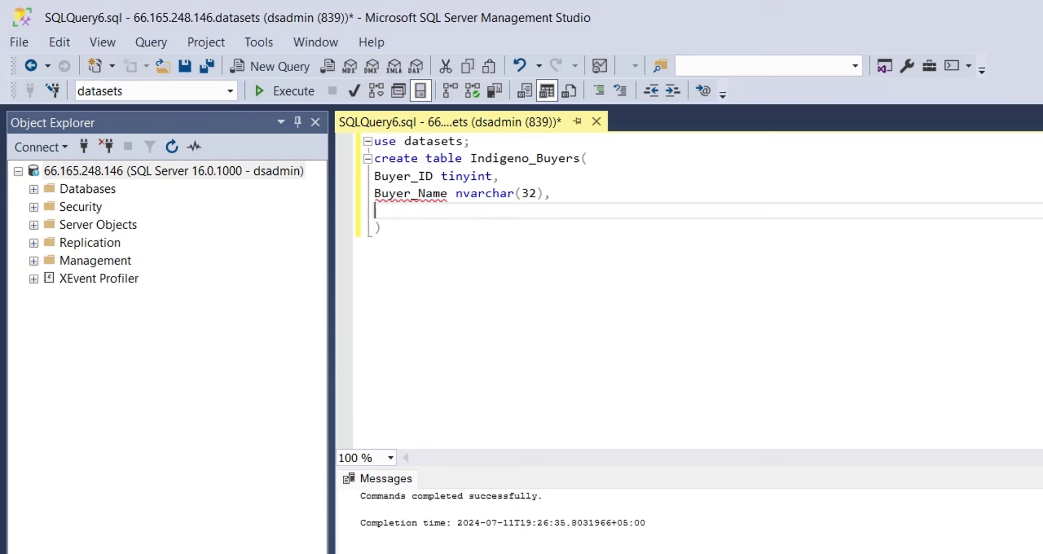
Define the last column as Buyer_Location nvarchar(32) and execute the query to create the Indigeno_Buyers table
{"action": "type", "text": "Buyer_"}
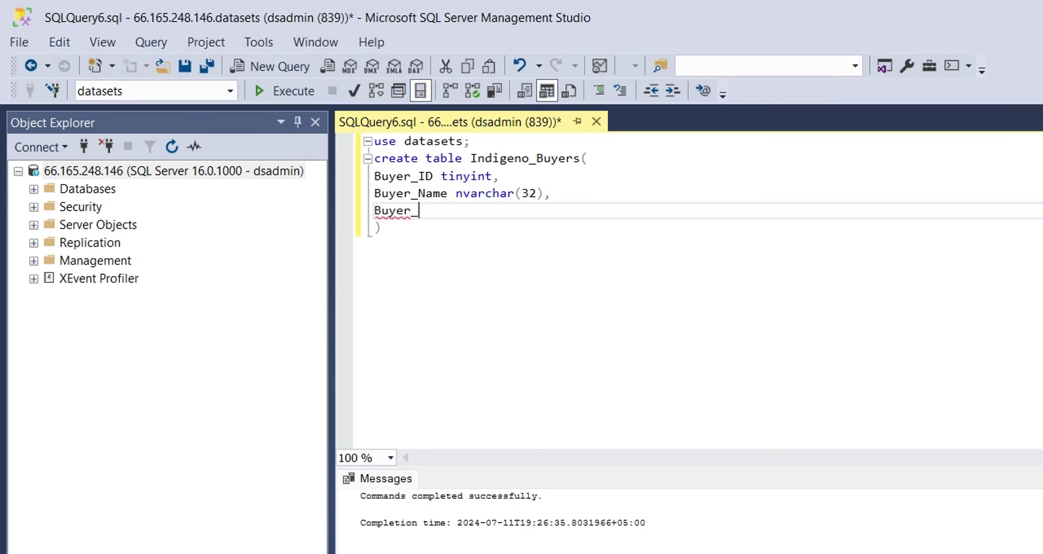
{"action": "type", "text": "Location"}
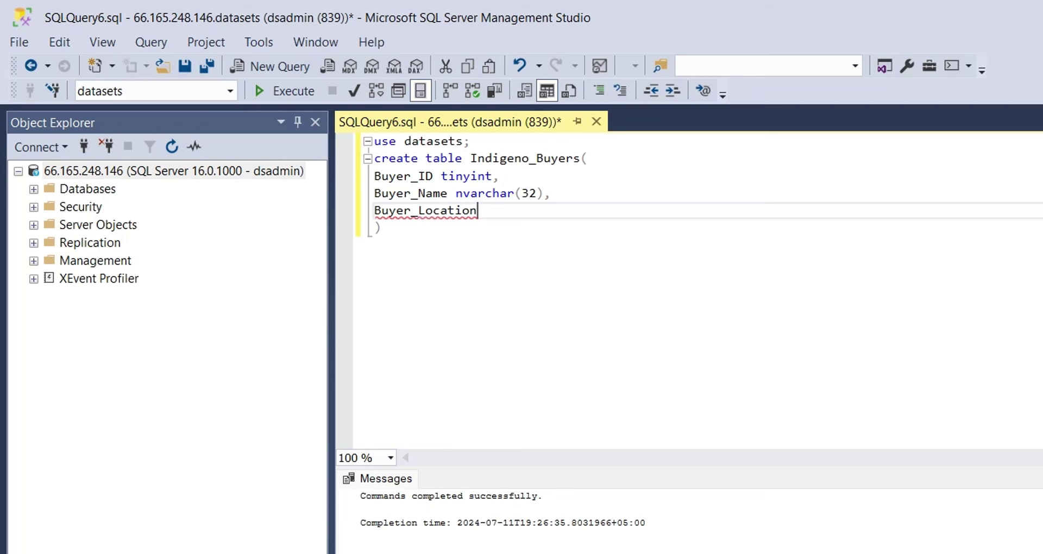
{"action": "type", "text": " nvarchar(32)"}
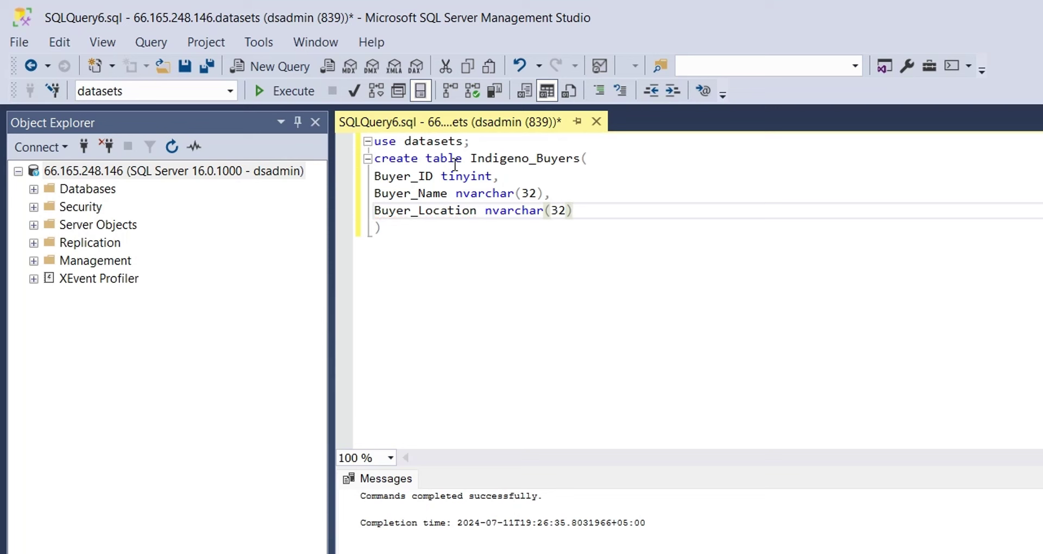
{"action": "left_click", "coordinate": [268, 98]}
{"action": "key", "text": "Down"}
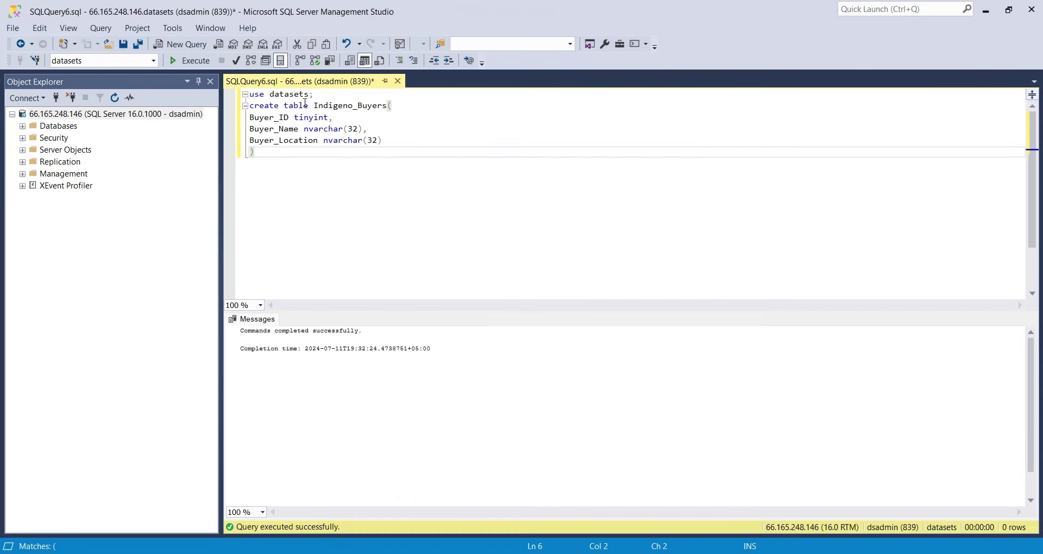
Switch to the browser, reload the SQL Datasets page and check its table list for the Indigeno_Buyers columns
{"action": "left_click_drag", "start_coordinate": [313, 106], "coordinate": [387, 107]}
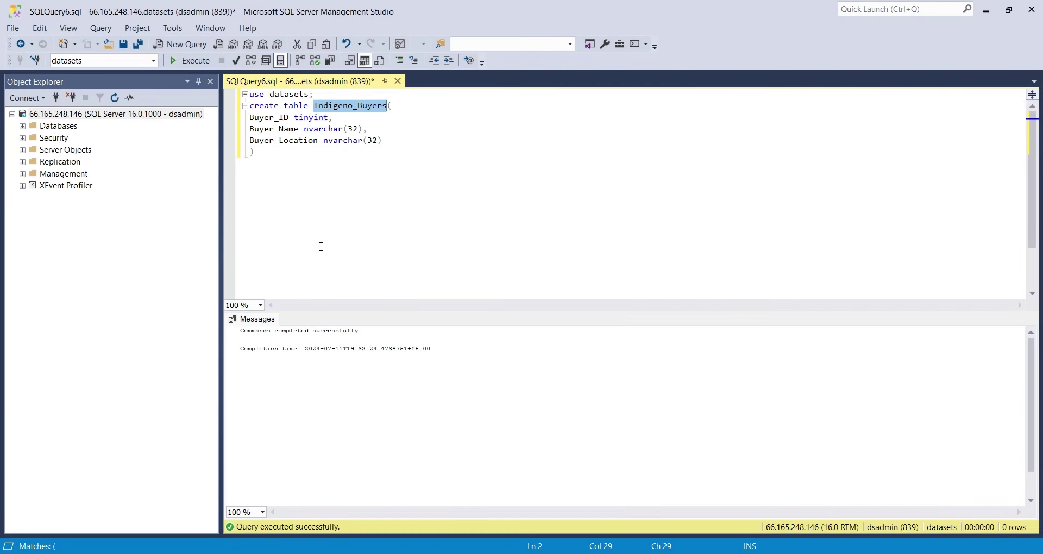
{"action": "key", "text": "alt+Tab"}
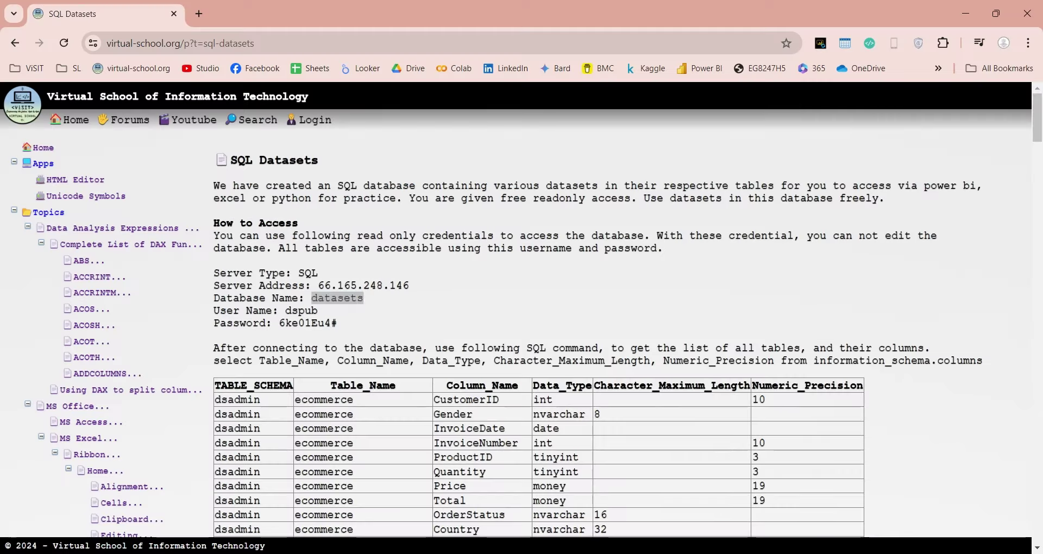
{"action": "double_click", "coordinate": [340, 296]}
{"action": "left_click", "coordinate": [347, 321]}
{"action": "scroll", "coordinate": [343, 352], "scroll_direction": "down", "scroll_amount": 10}
{"action": "scroll", "coordinate": [343, 352], "scroll_direction": "down", "scroll_amount": 3}
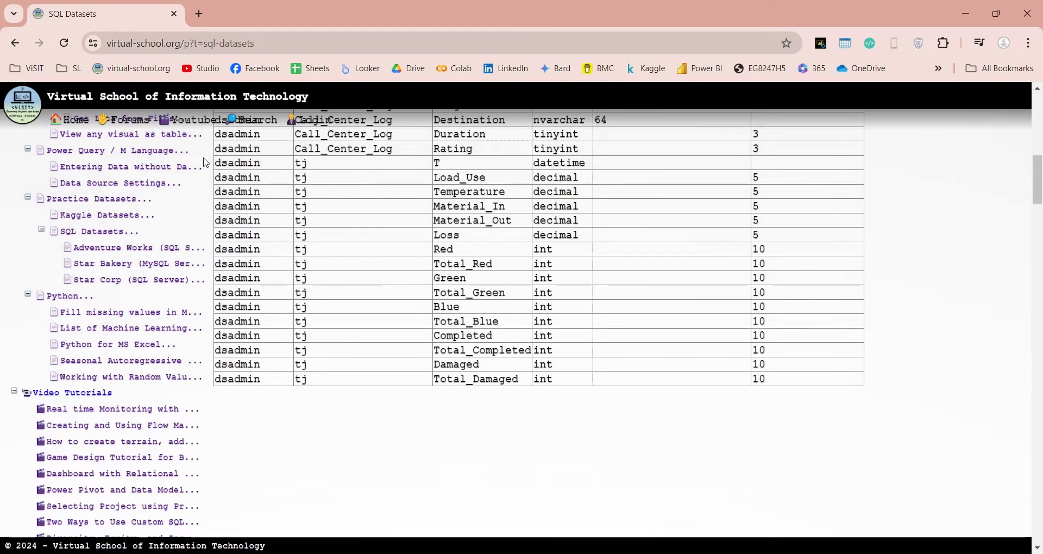
{"action": "left_click", "coordinate": [65, 45]}
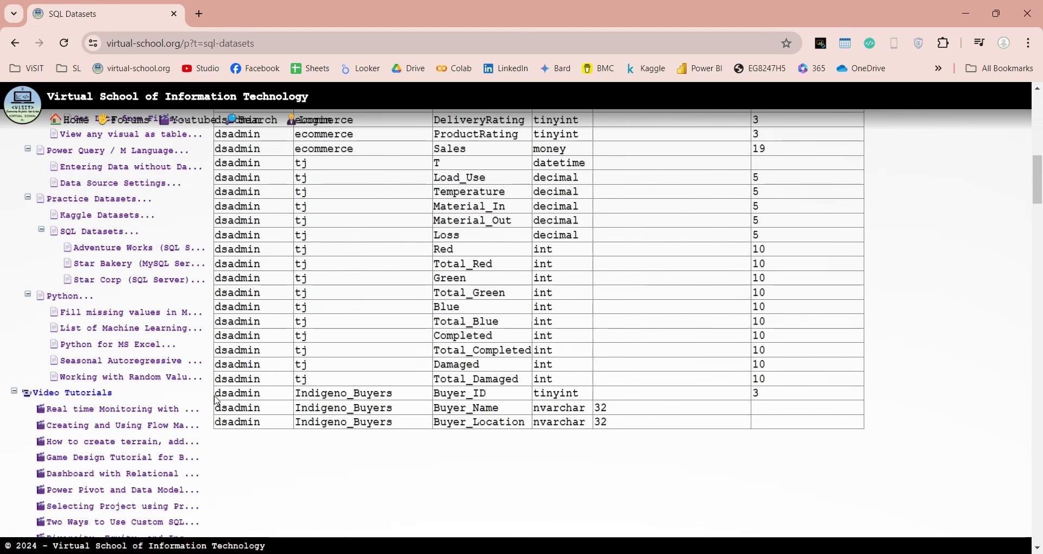
{"action": "left_click_drag", "start_coordinate": [216, 394], "coordinate": [791, 422]}
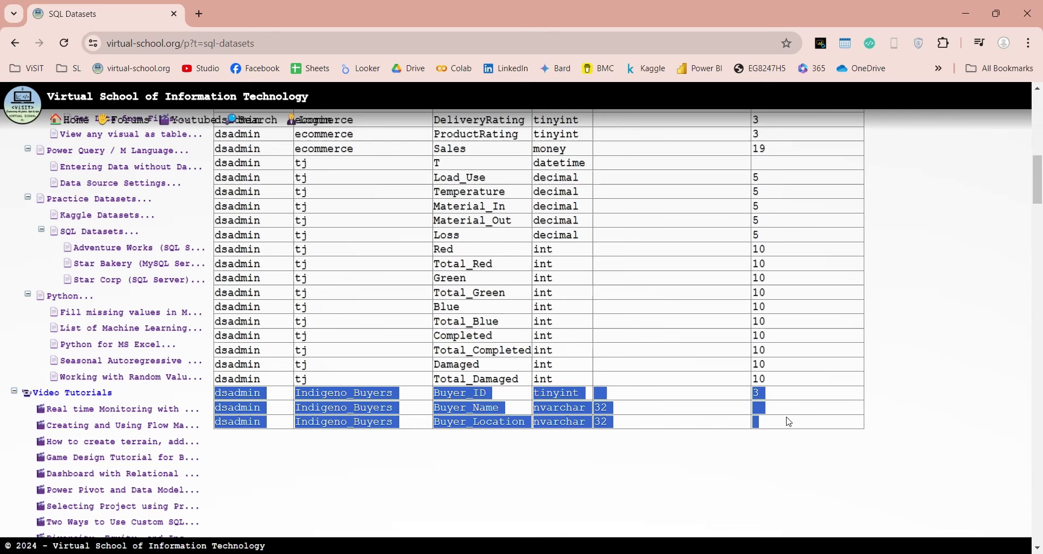
Return to SQL Server Management Studio and change the table name in the create statement to Indigeno_Products
{"action": "key", "text": "alt+Tab"}
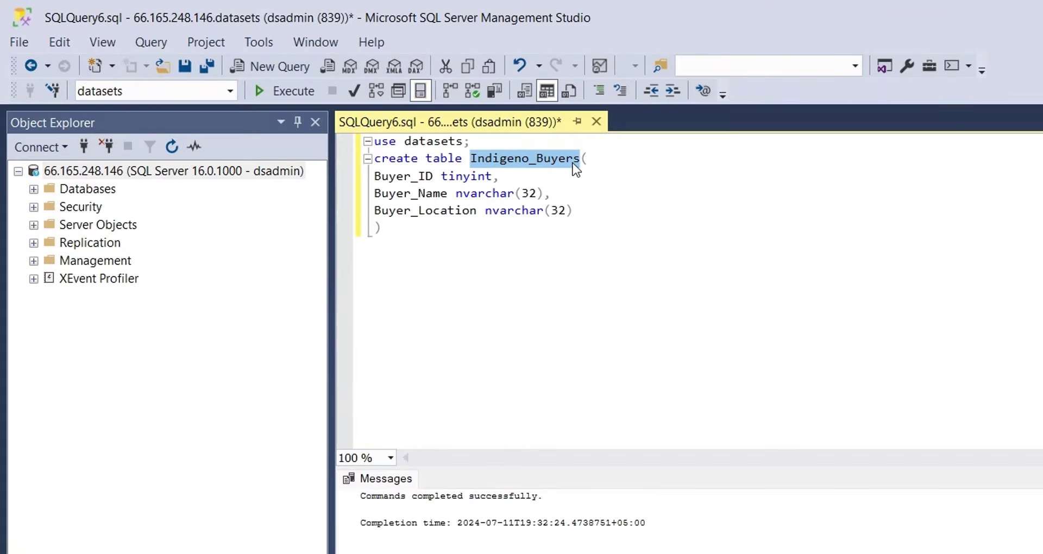
{"action": "left_click", "coordinate": [580, 158]}
{"action": "left_click_drag", "start_coordinate": [579, 158], "coordinate": [537, 159]}
{"action": "type", "text": "Produ"}
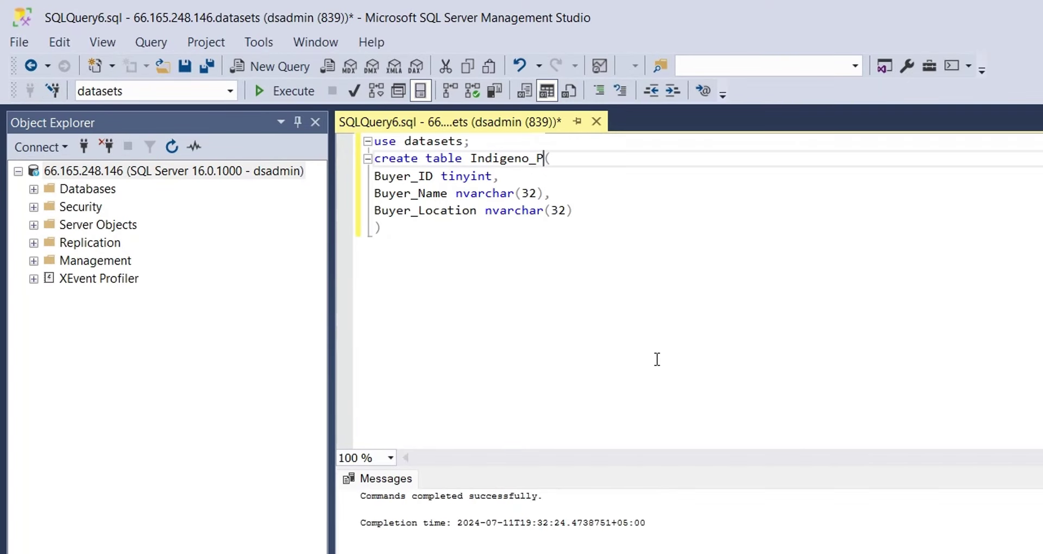
{"action": "type", "text": "cts"}
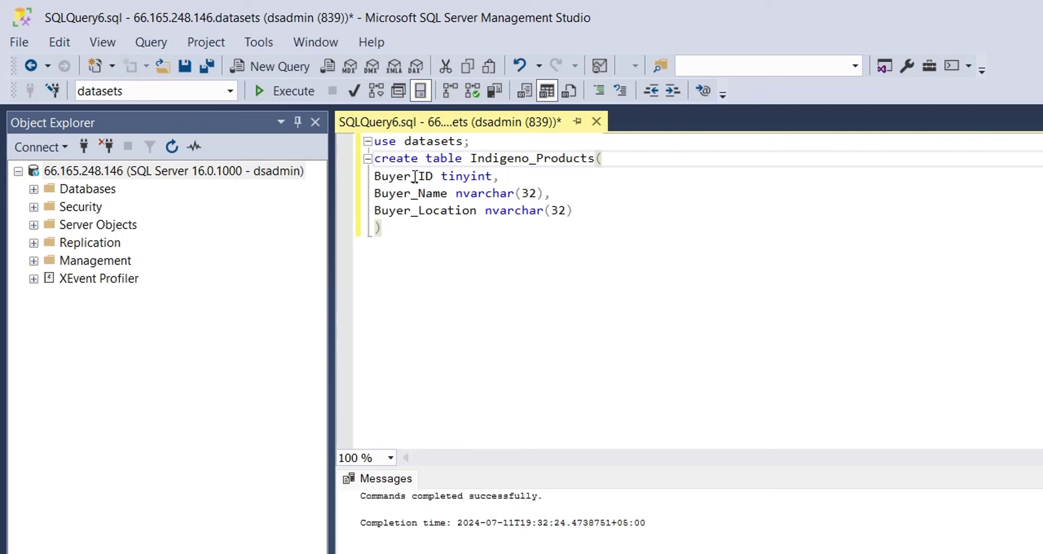
Redefine the first column of the Indigeno_Products create statement as Product_Name with the type nvarchar(32)
{"action": "double_click", "coordinate": [414, 176]}
{"action": "type", "text": "Product"}
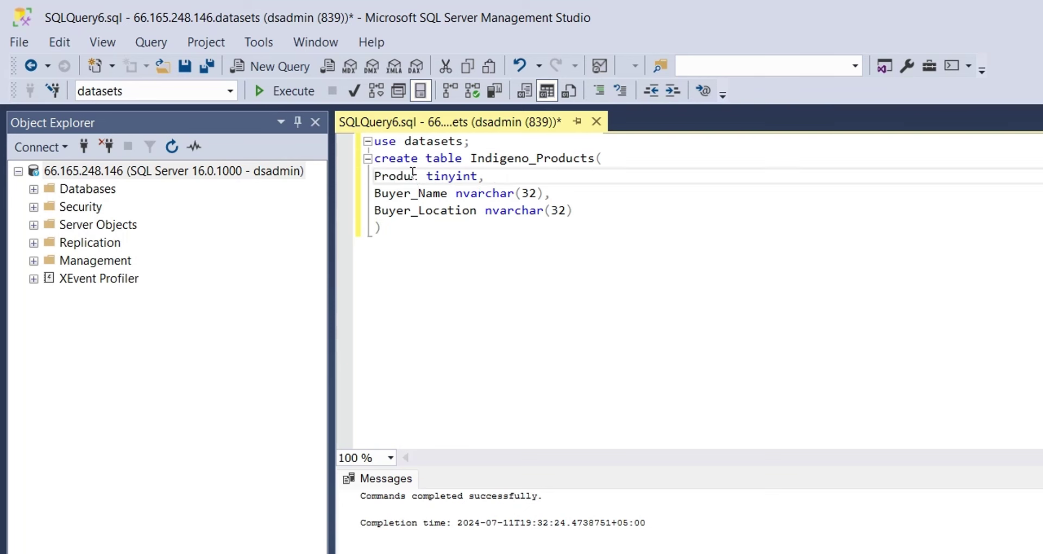
{"action": "type", "text": "_Name"}
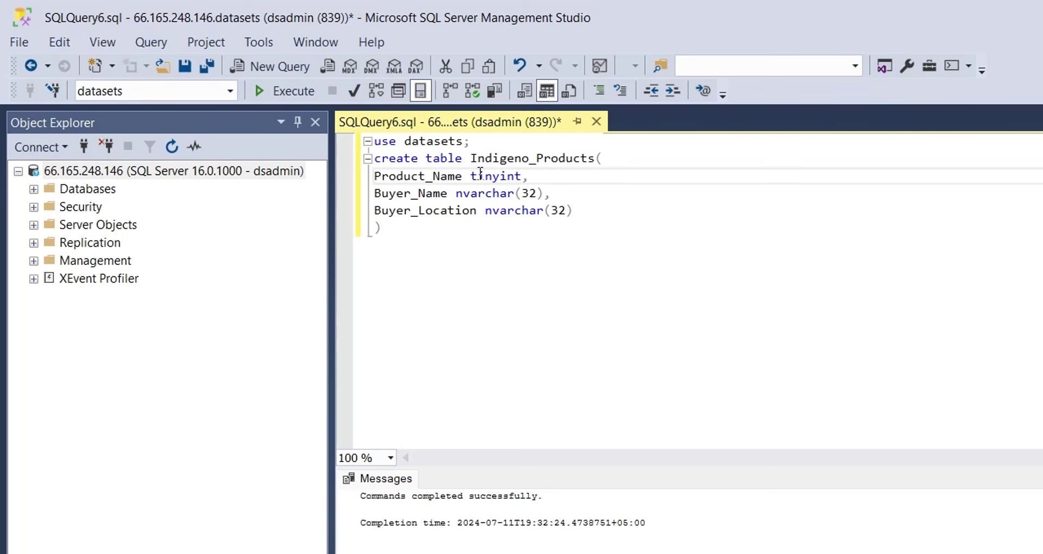
{"action": "double_click", "coordinate": [494, 175]}
{"action": "left_click_drag", "start_coordinate": [542, 193], "coordinate": [463, 197]}
{"action": "key", "text": "ctrl+c"}
{"action": "double_click", "coordinate": [494, 176]}
{"action": "key", "text": "ctrl+v"}
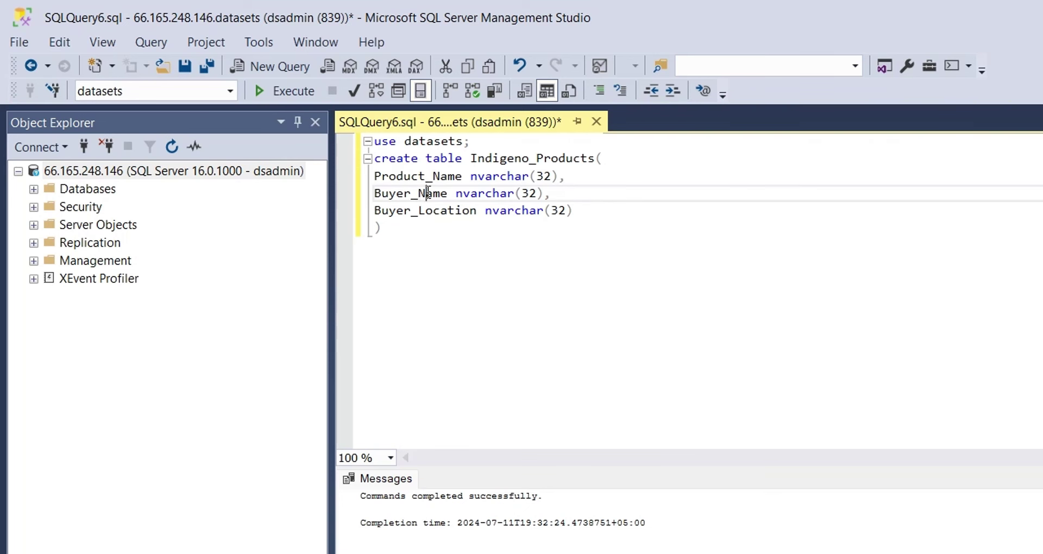
Redefine the second column of Indigeno_Products as Product_Code with the type smallint
{"action": "double_click", "coordinate": [429, 193]}
{"action": "type", "text": "Product"}
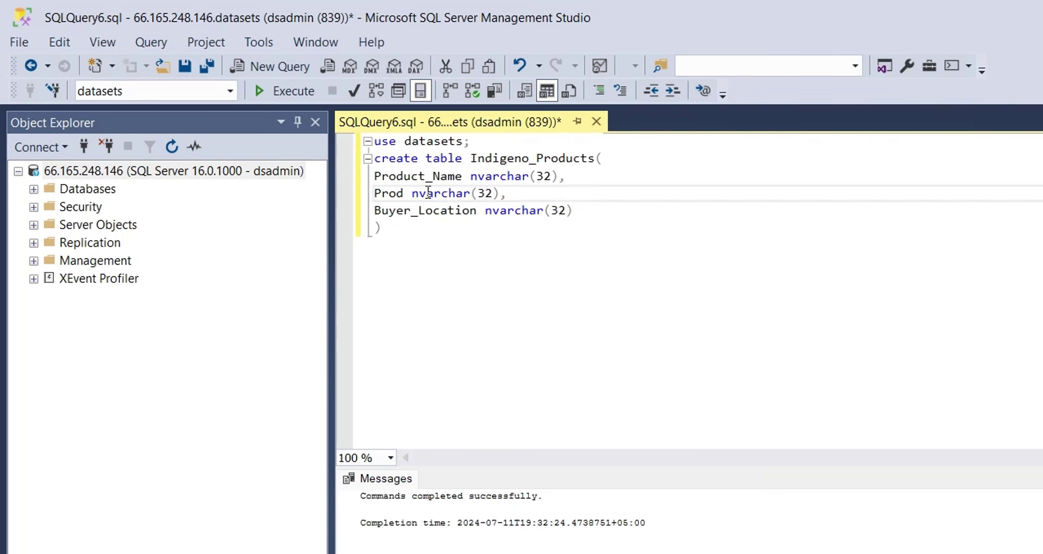
{"action": "type", "text": "_Code"}
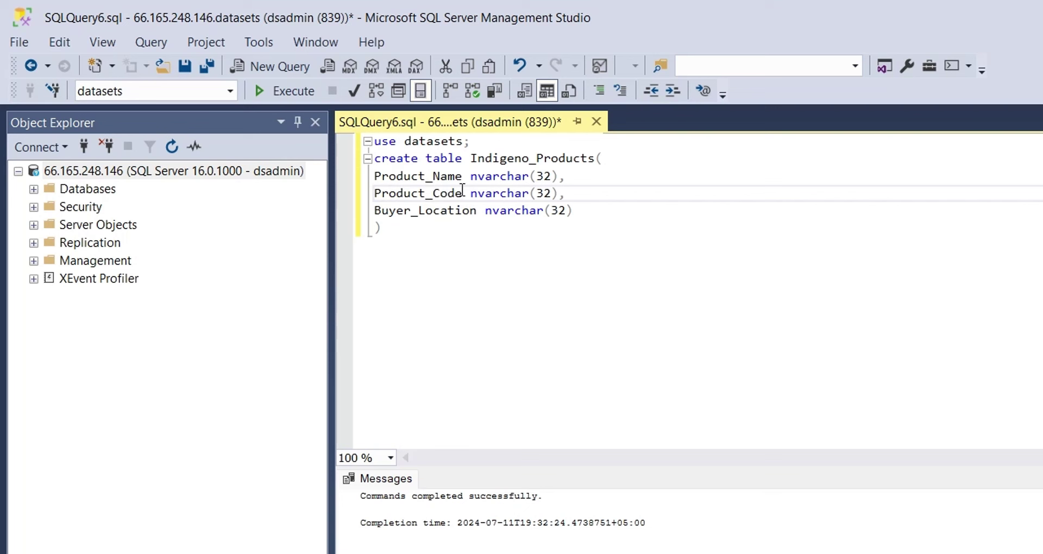
{"action": "left_click_drag", "start_coordinate": [469, 193], "coordinate": [558, 189]}
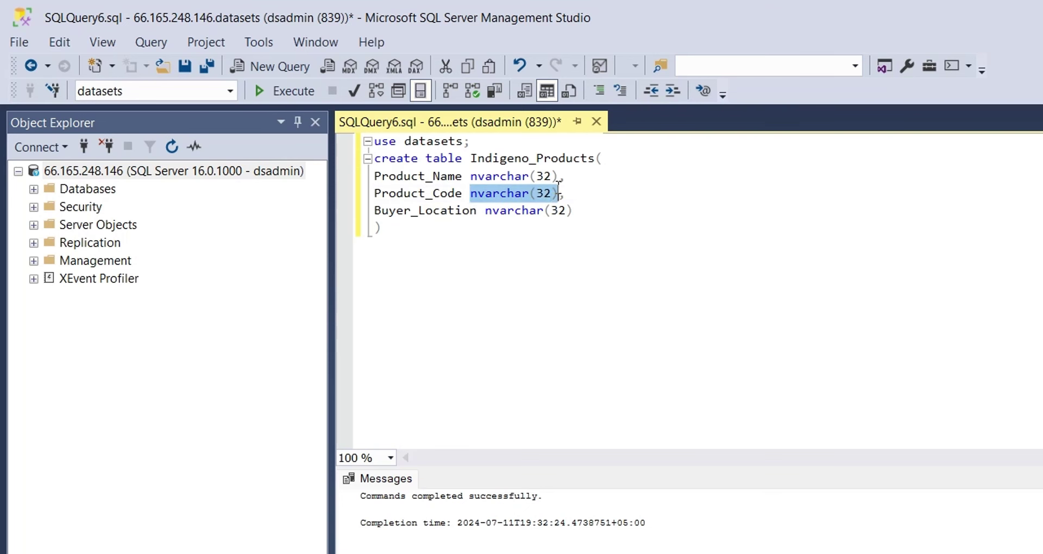
{"action": "type", "text": "smallint"}
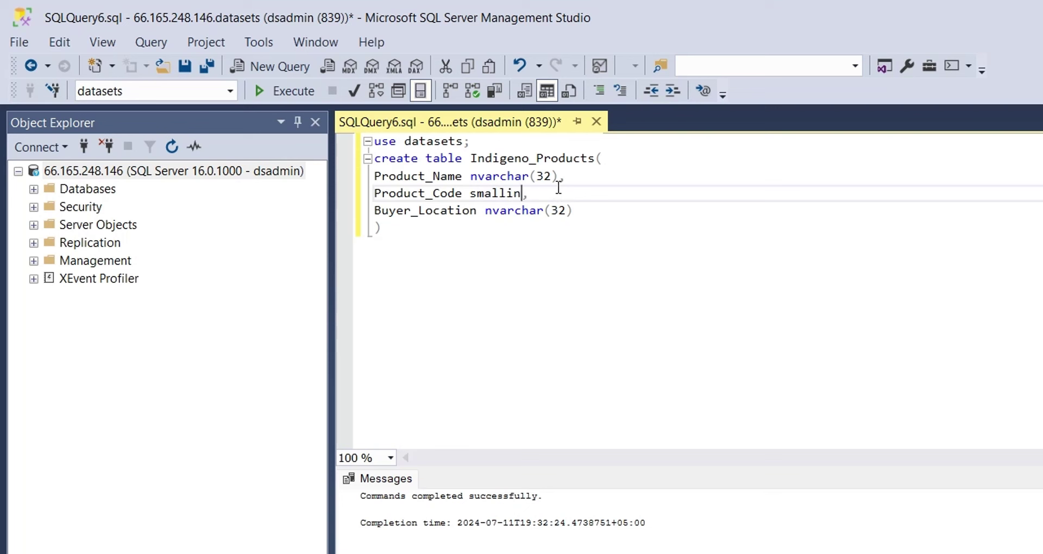
Redefine the third column of Indigeno_Products as Product_Cost with the type money
{"action": "double_click", "coordinate": [447, 212]}
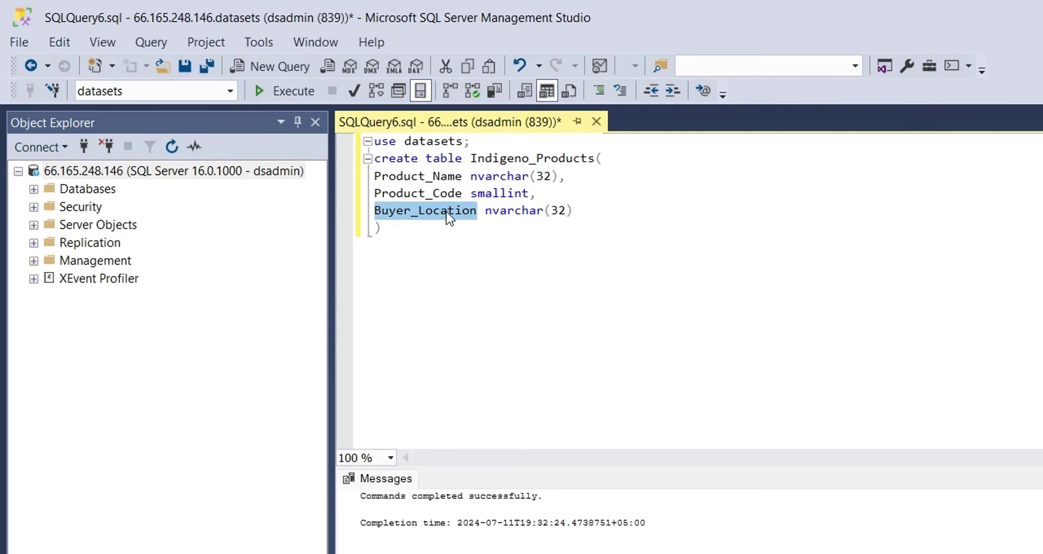
{"action": "type", "text": "Product_Cost"}
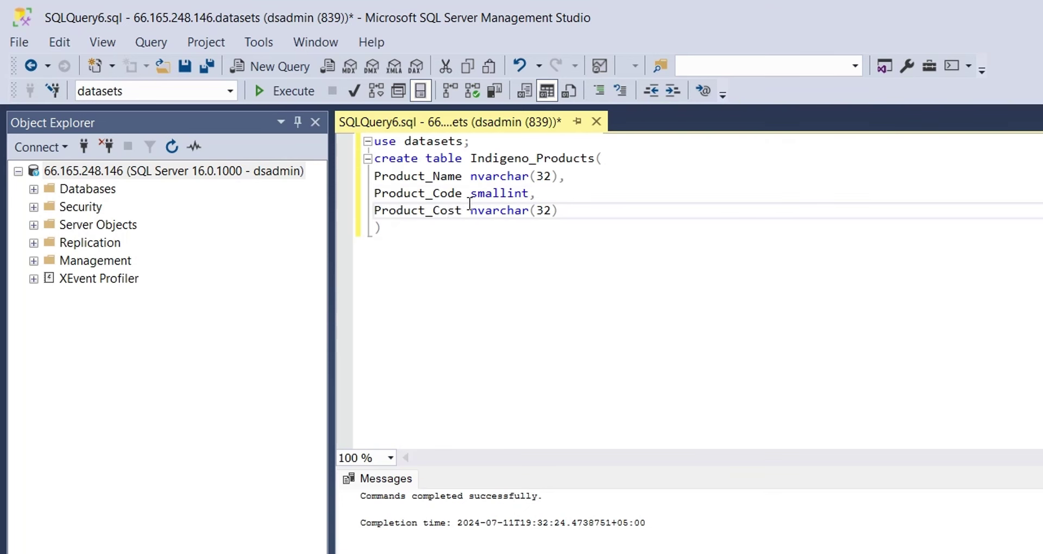
{"action": "left_click_drag", "start_coordinate": [468, 211], "coordinate": [561, 212]}
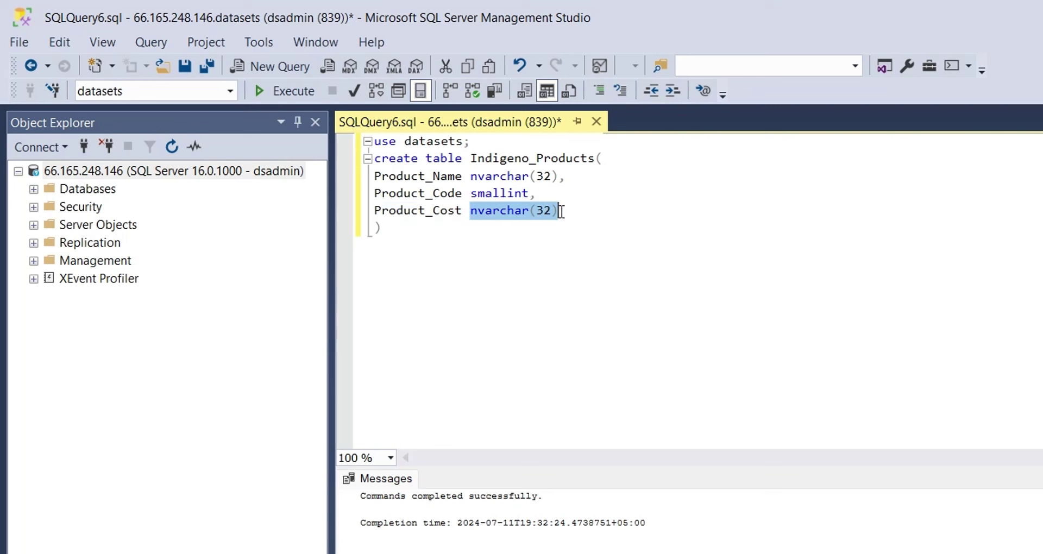
{"action": "type", "text": "money,"}
Add a last column Product_Price of type money and execute the query to create the Indigeno_Products table
{"action": "key", "text": "Return"}
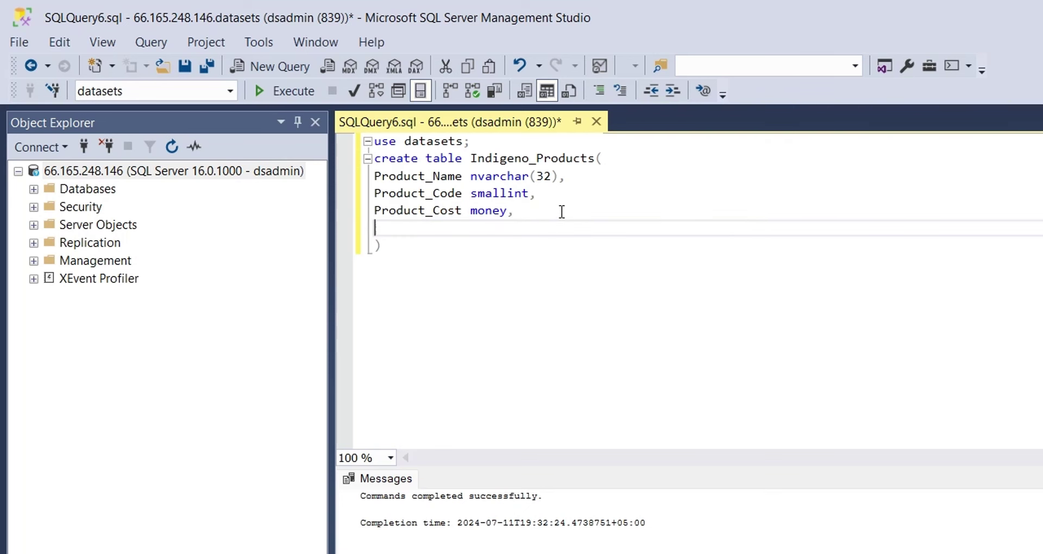
{"action": "type", "text": "Product_Price money"}
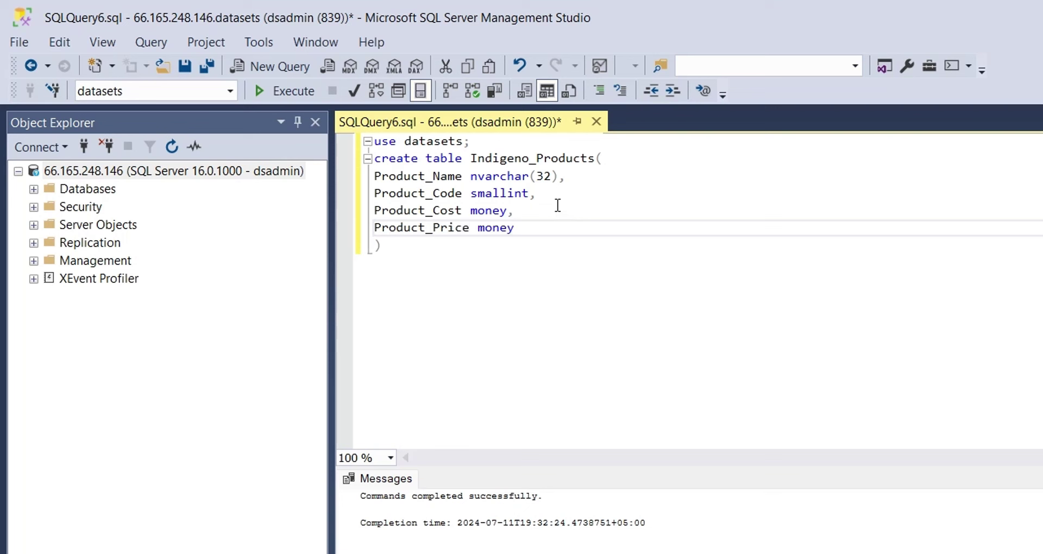
{"action": "left_click", "coordinate": [281, 92]}
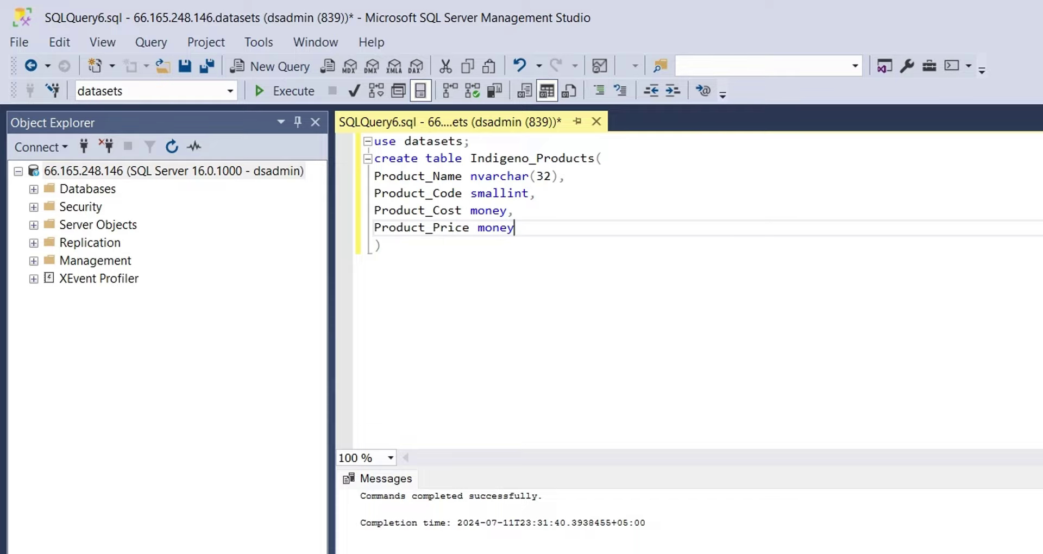
Switch to the browser, reload the SQL Datasets page and check its table list for the Indigeno_Products columns
{"action": "key", "text": "alt+Tab"}
{"action": "scroll", "coordinate": [138, 139], "scroll_direction": "down", "scroll_amount": 12}
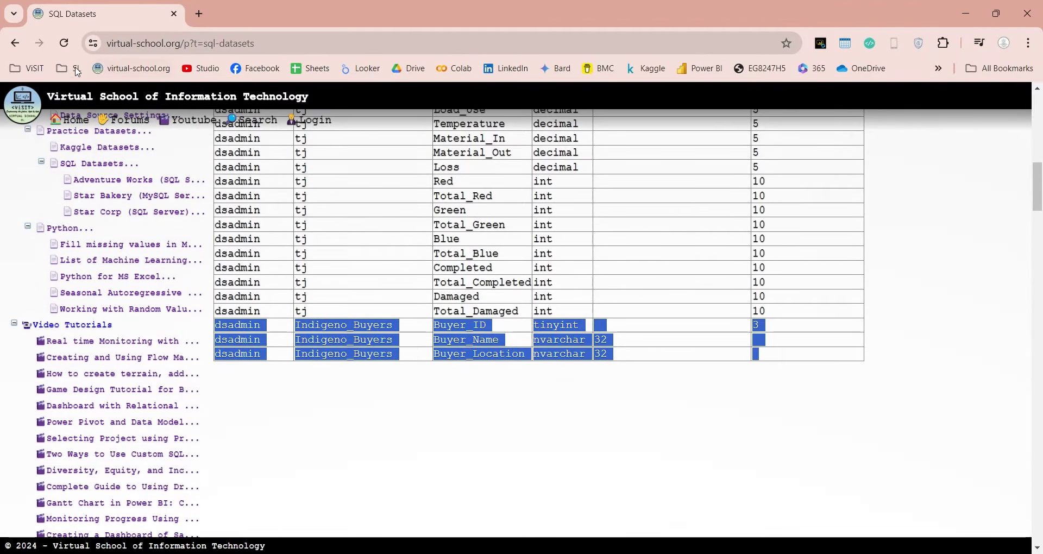
{"action": "left_click", "coordinate": [64, 43]}
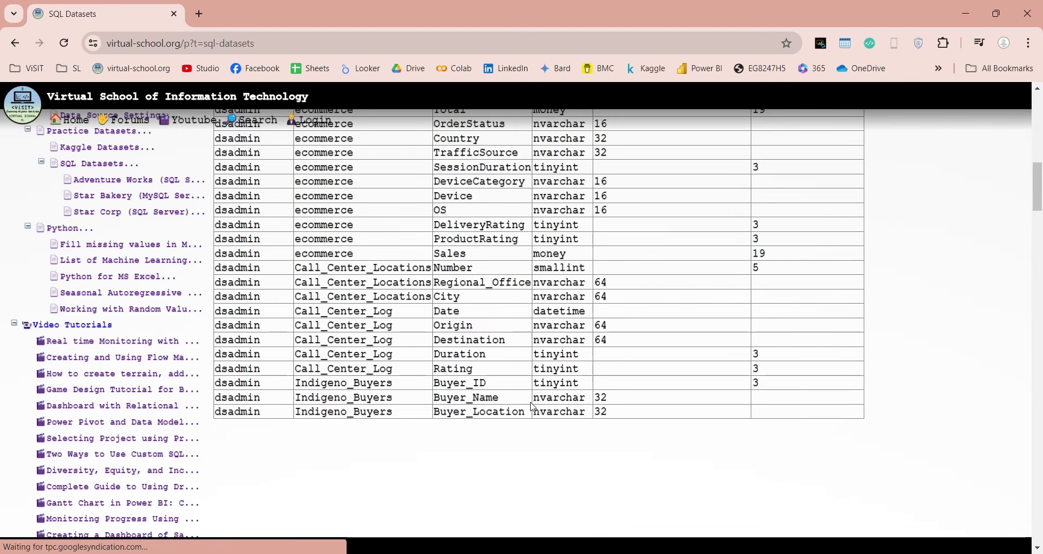
{"action": "scroll", "coordinate": [540, 403], "scroll_direction": "up", "scroll_amount": 10}
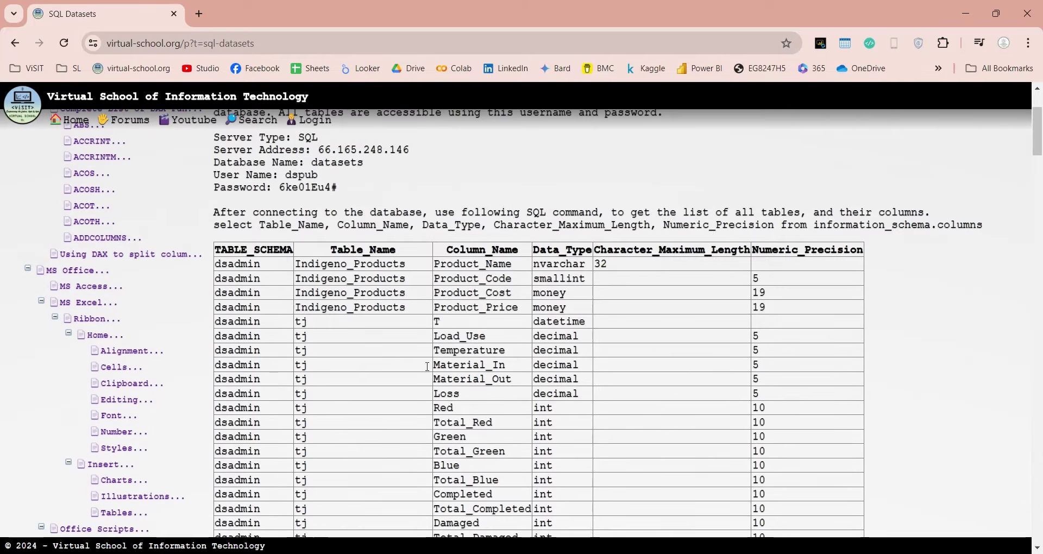
{"action": "left_click_drag", "start_coordinate": [217, 265], "coordinate": [819, 308]}
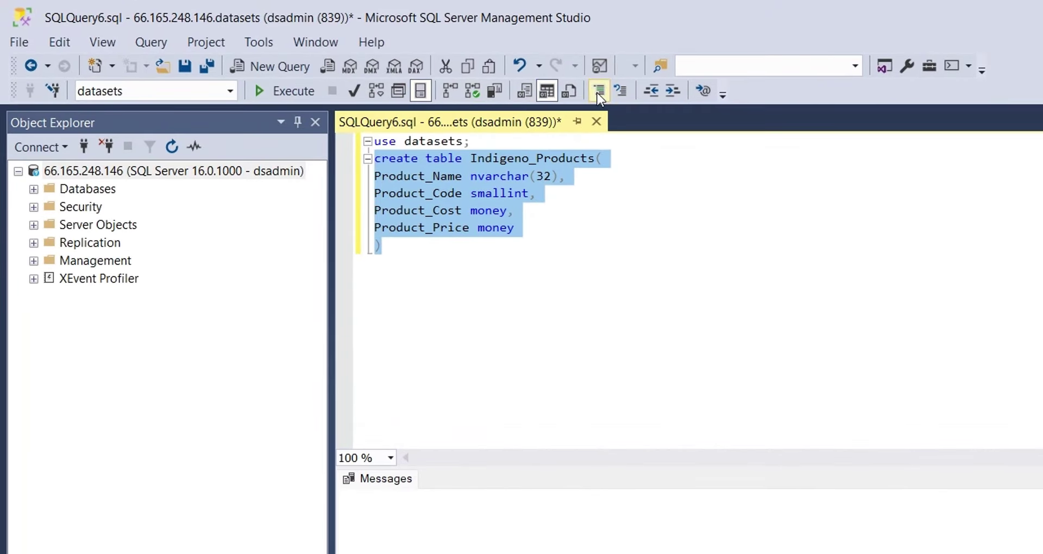
In SQL Server Management Studio, comment out the create statement and start an alter table statement for Indigeno_Products below it
{"action": "left_click", "coordinate": [597, 93]}
{"action": "left_click", "coordinate": [416, 240]}
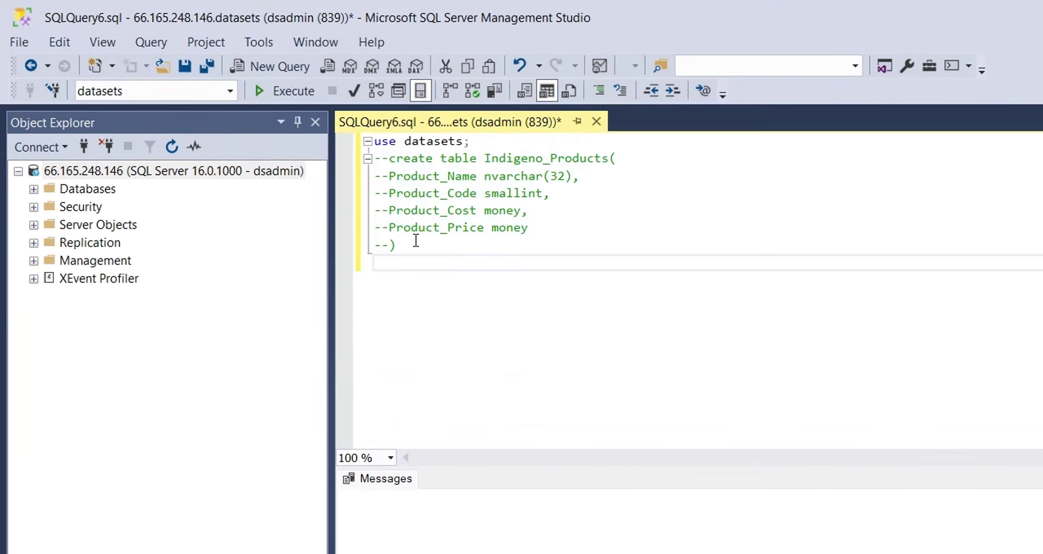
{"action": "type", "text": "alter table"}
{"action": "double_click", "coordinate": [573, 160]}
{"action": "key", "text": "ctrl+c"}
{"action": "left_click", "coordinate": [473, 263]}
{"action": "key", "text": "ctrl+v"}
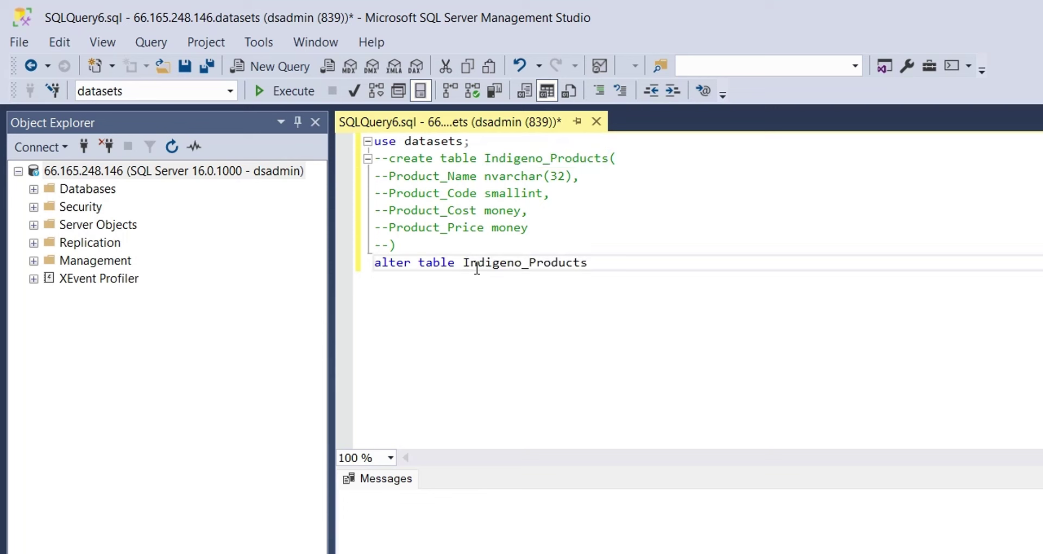
Complete the statement to alter column Product_Name to nvarchar(64) and execute it
{"action": "type", "text": "alter column"}
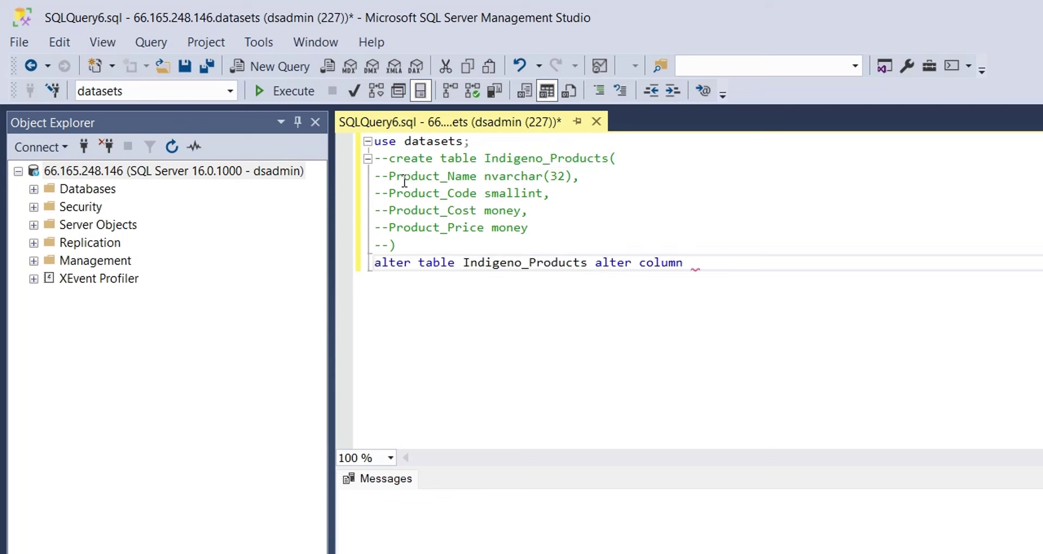
{"action": "left_click_drag", "start_coordinate": [389, 177], "coordinate": [589, 182]}
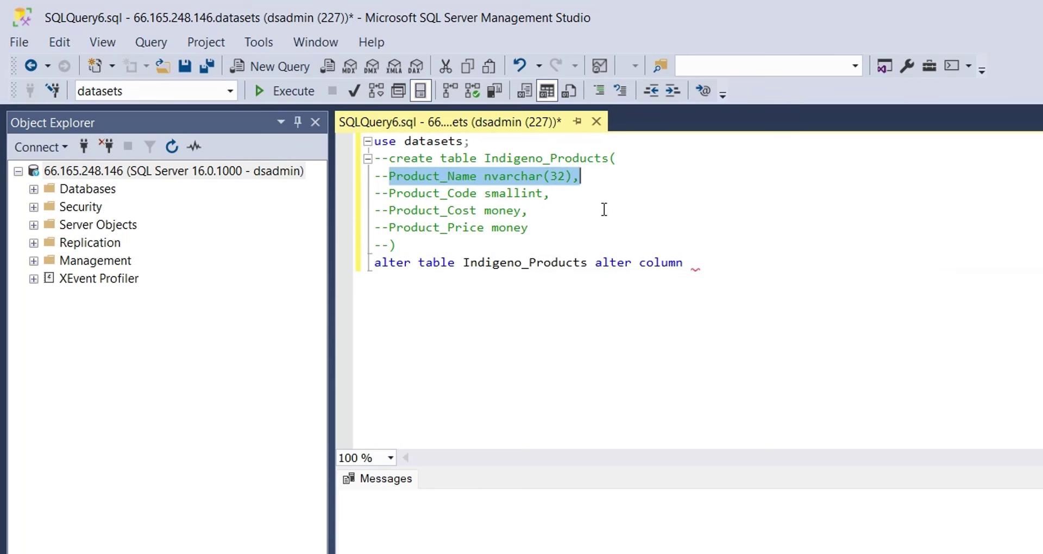
{"action": "left_click", "coordinate": [701, 268]}
{"action": "key", "text": "ctrl+v"}
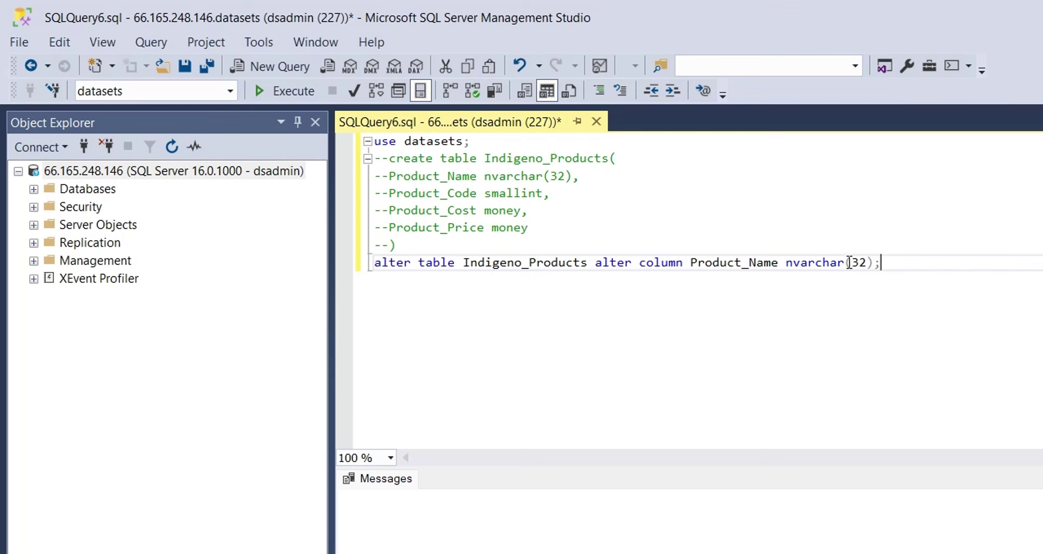
{"action": "left_click_drag", "start_coordinate": [866, 263], "coordinate": [850, 263]}
{"action": "type", "text": "64"}
{"action": "left_click", "coordinate": [266, 86]}
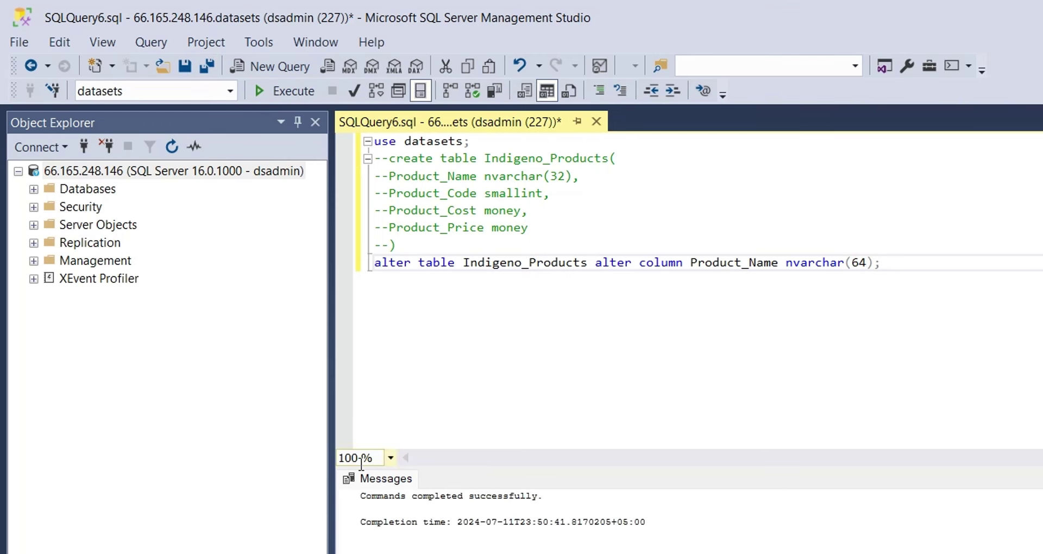
{"action": "left_click_drag", "start_coordinate": [361, 494], "coordinate": [787, 543]}
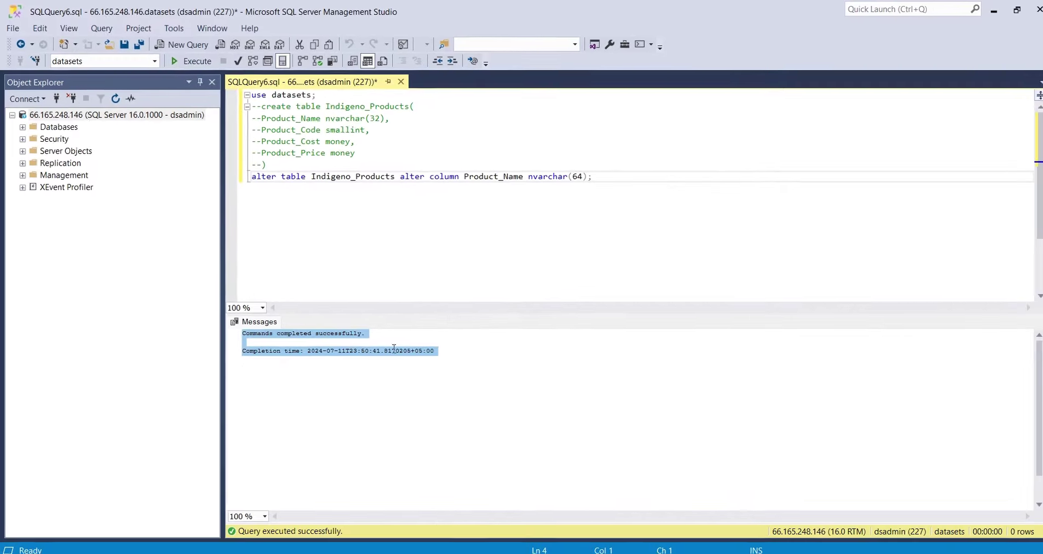
Switch to the browser, reload the SQL Datasets page and check the maximum length listed for Product_Name
{"action": "key", "text": "alt+Tab"}
{"action": "key", "text": "F5"}
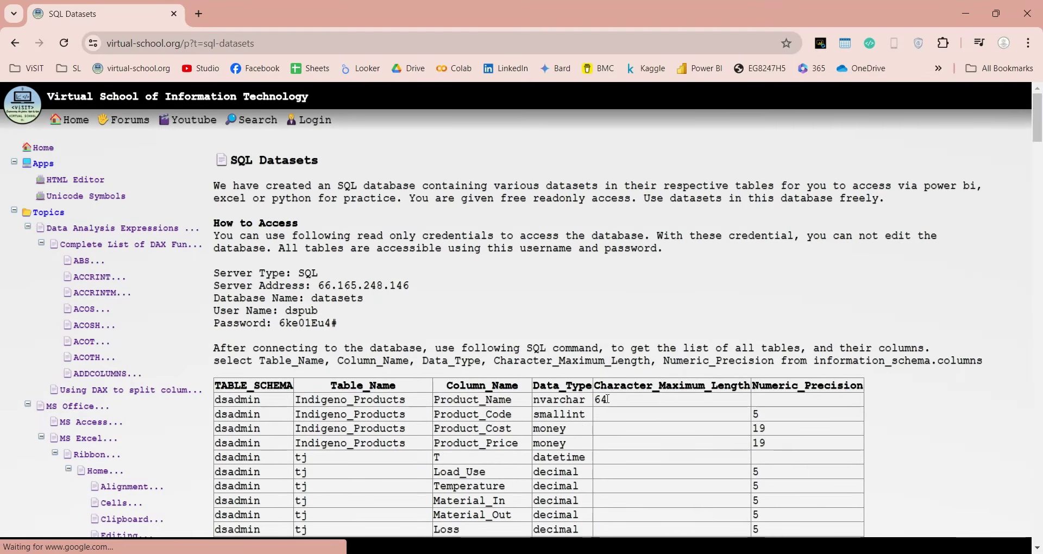
{"action": "left_click_drag", "start_coordinate": [609, 400], "coordinate": [296, 400]}
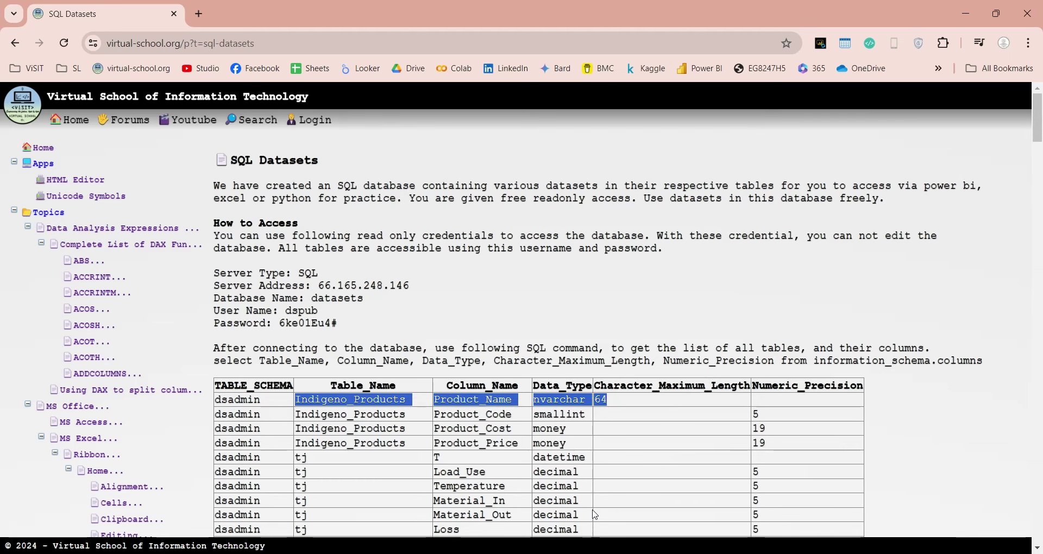
Return to SQL Server Management Studio, delete the alter table statement and uncomment the create table statement
{"action": "key", "text": "alt+Tab"}
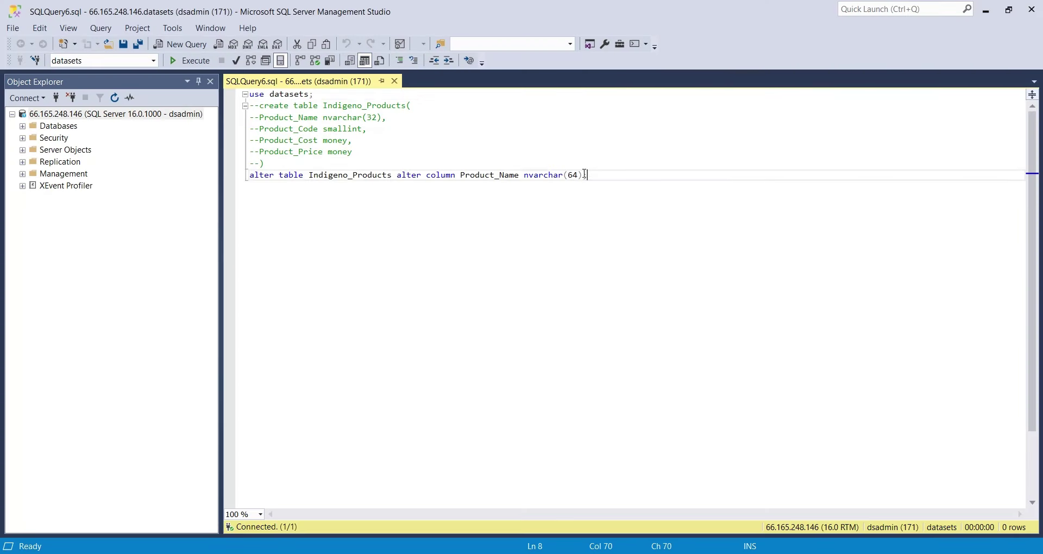
{"action": "left_click_drag", "start_coordinate": [585, 174], "coordinate": [249, 106]}
{"action": "key", "text": "BackSpace"}
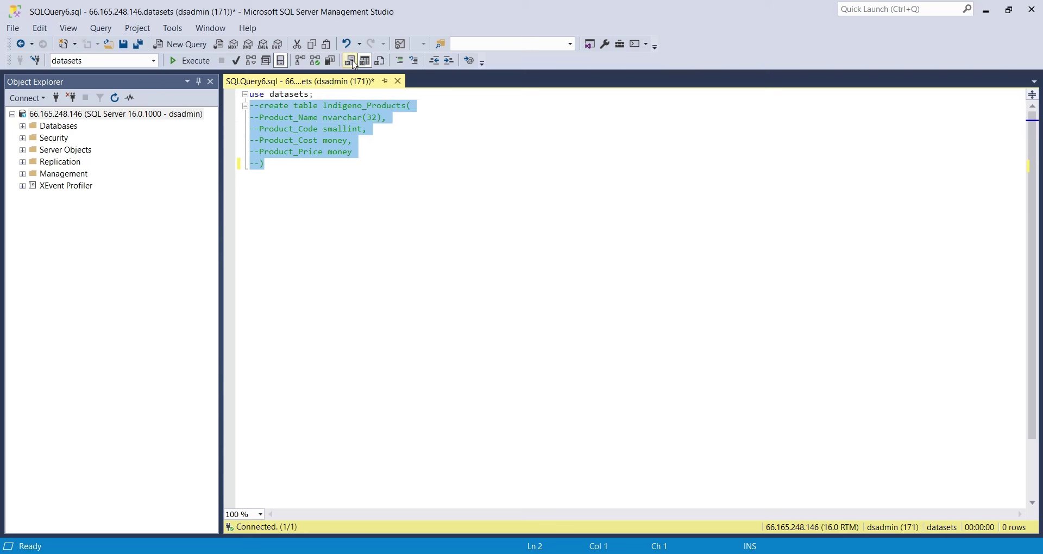
{"action": "left_click", "coordinate": [351, 60]}
Rename the table in the create statement to Indigeno_Sales and redefine its first column as Sales_Date datetime
{"action": "left_click_drag", "start_coordinate": [358, 106], "coordinate": [394, 105]}
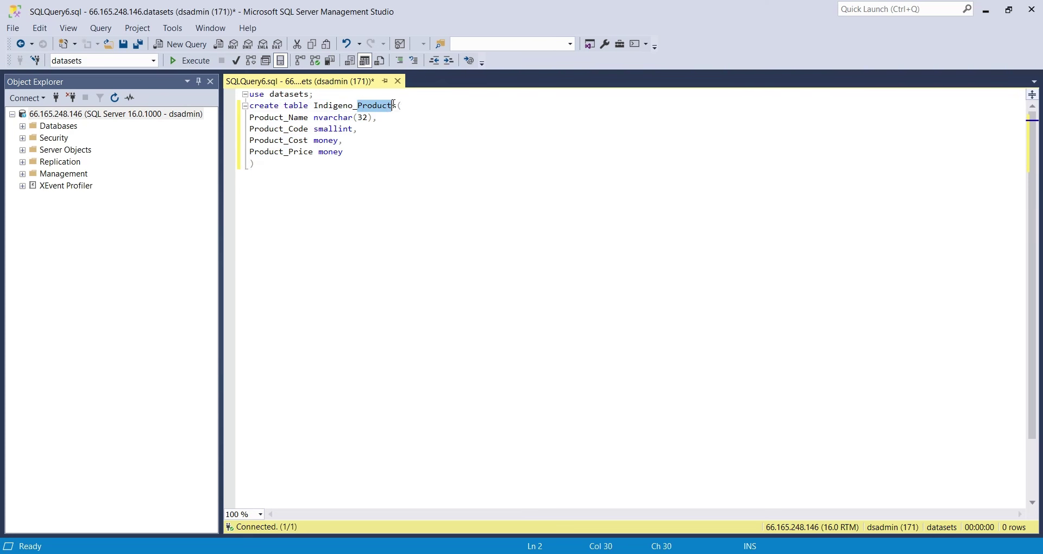
{"action": "type", "text": "Sales"}
{"action": "left_click_drag", "start_coordinate": [289, 118], "coordinate": [308, 117]}
{"action": "double_click", "coordinate": [274, 114]}
{"action": "type", "text": "Sales_Date"}
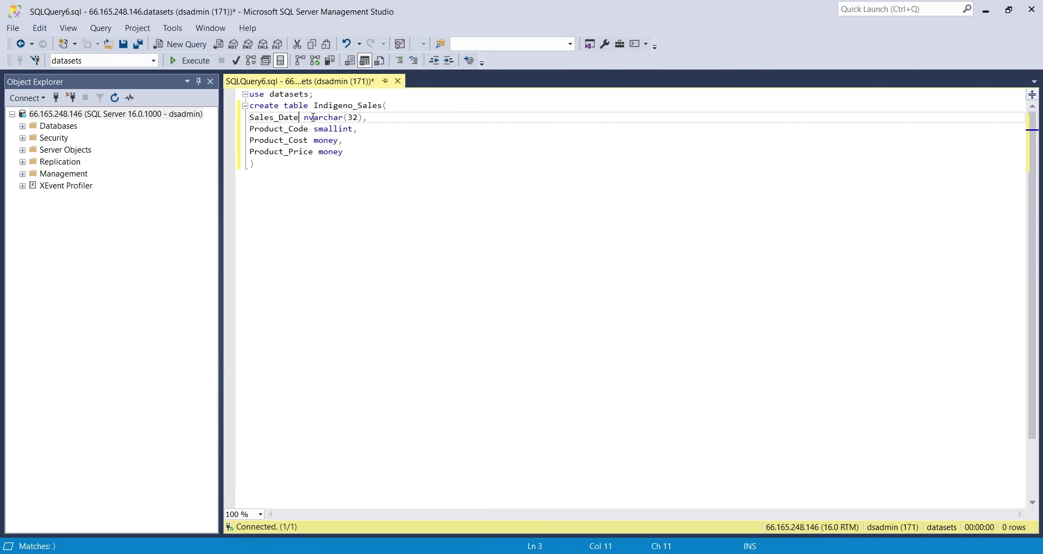
{"action": "left_click_drag", "start_coordinate": [303, 117], "coordinate": [363, 118]}
{"action": "type", "text": "datetime"}
Insert a Sales_Buyer_ID tinyint column after Sales_Date and rename the product code column to Sales_Product_Code
{"action": "left_click", "coordinate": [323, 179]}
{"action": "left_click", "coordinate": [362, 120]}
{"action": "key", "text": "Return"}
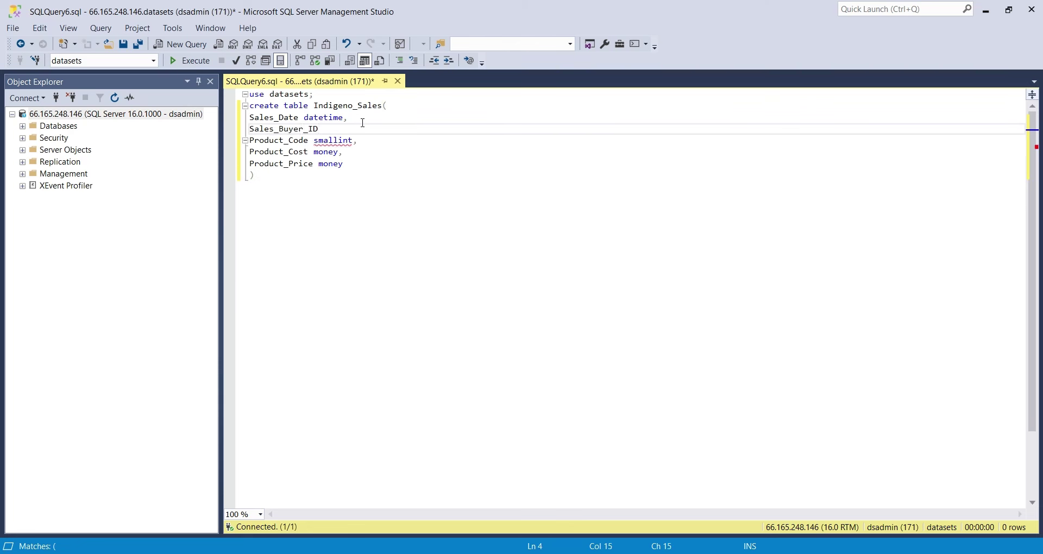
{"action": "type", "text": "Sales_Buyer_ID tinyint,"}
{"action": "left_click", "coordinate": [249, 141]}
{"action": "type", "text": "Sales_"}
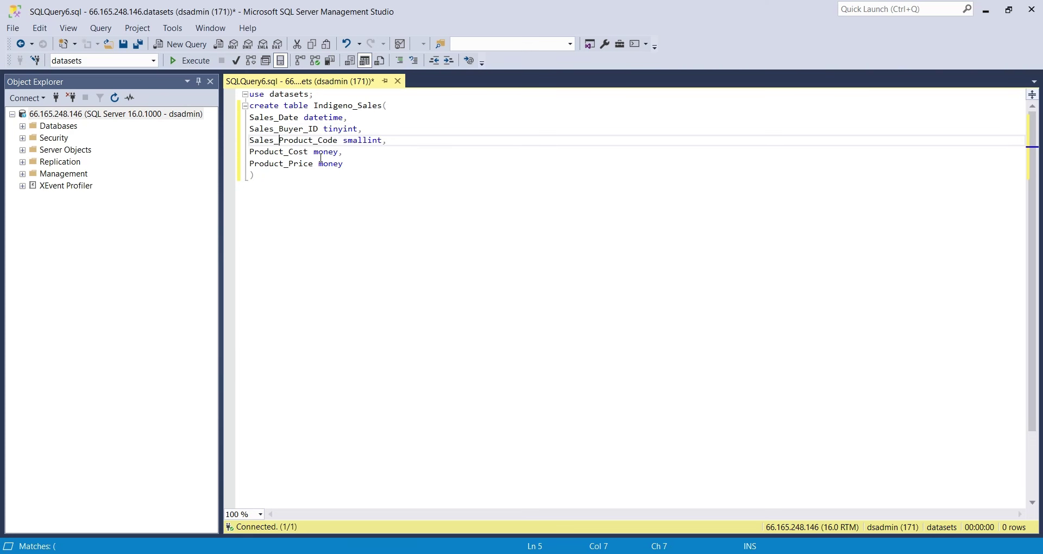
Redefine the Product_Cost column as Sales_Delivery_Status with the type nvarchar(32)
{"action": "double_click", "coordinate": [285, 156]}
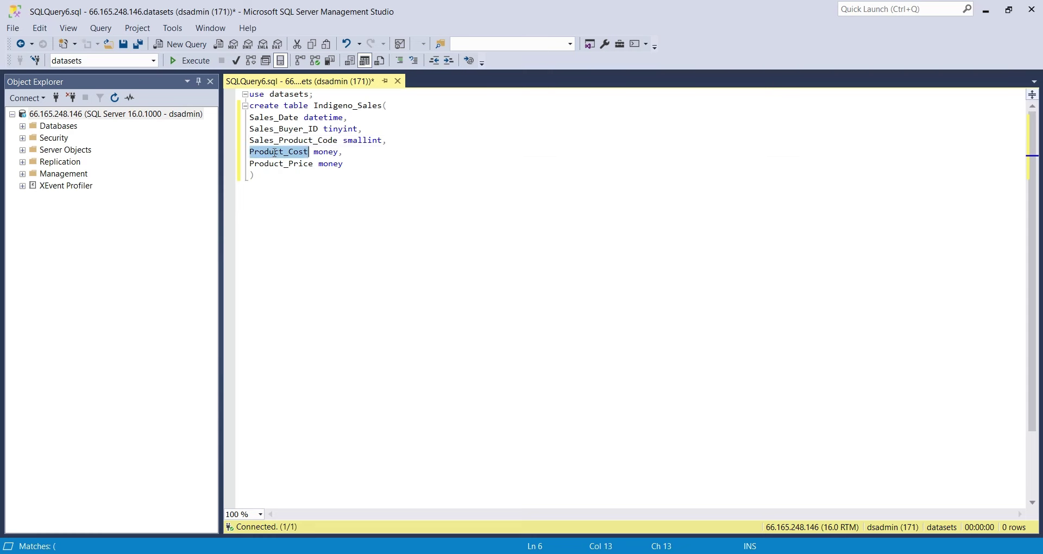
{"action": "type", "text": "Sales_"}
{"action": "type", "text": "Delivery_Statu"}
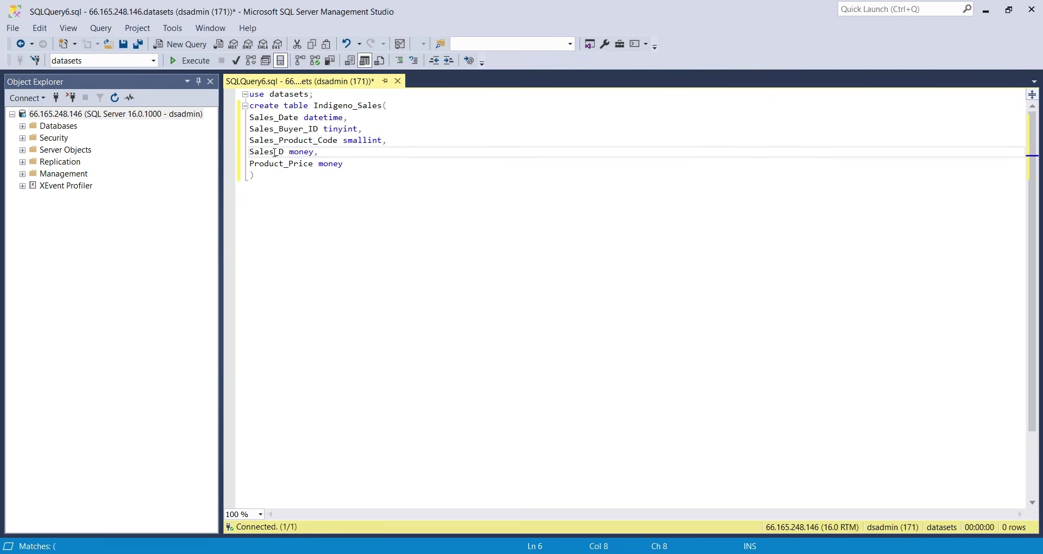
{"action": "type", "text": "s"}
{"action": "key", "text": "Right"}
{"action": "key", "text": "ctrl+shift+Right"}
{"action": "type", "text": "nvarchar"}
Redefine the Product_Price column as Sales_Payment_Status nvarchar(32) and execute the script to create the Indigeno_Sales table
{"action": "double_click", "coordinate": [251, 163]}
{"action": "type", "text": "Sales_"}
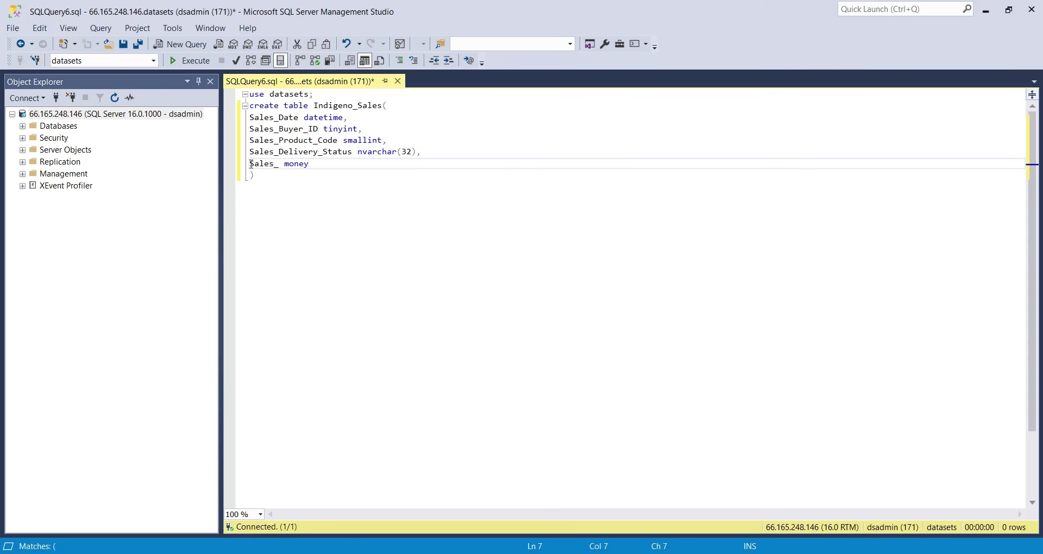
{"action": "type", "text": "Payment_Status"}
{"action": "key", "text": "shift+End"}
{"action": "type", "text": "nvarchar(32)"}
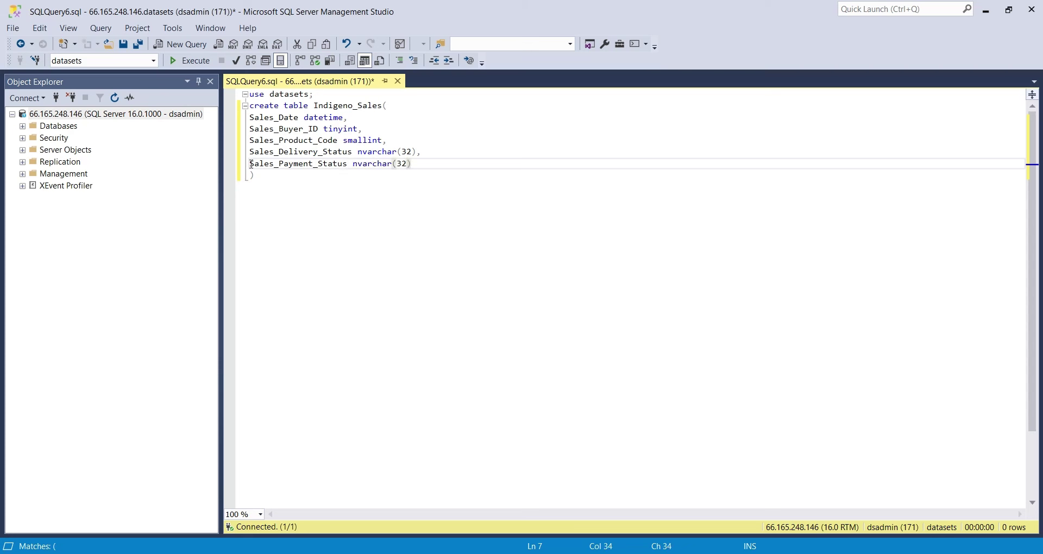
{"action": "key", "text": "F5"}
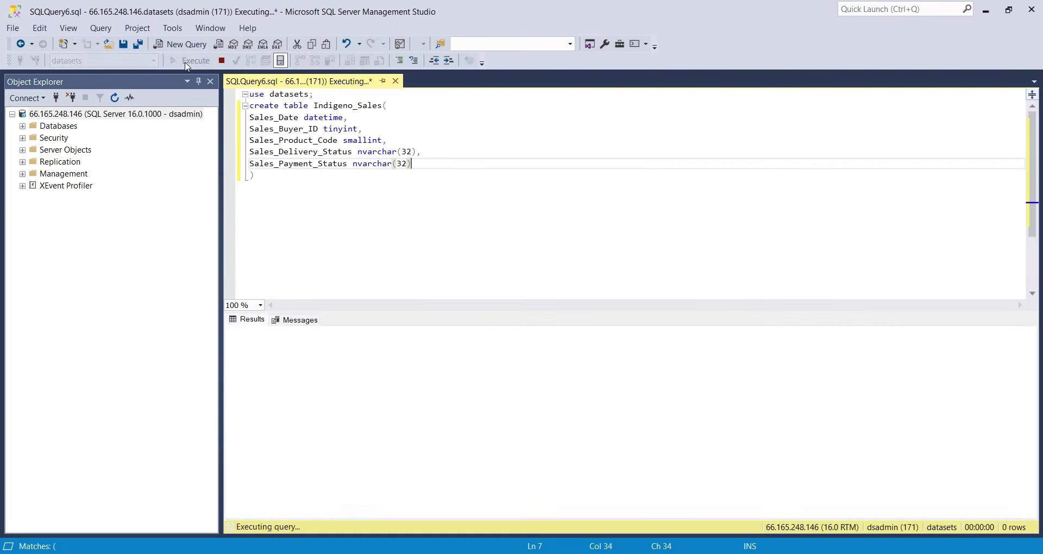
{"action": "left_click_drag", "start_coordinate": [465, 359], "coordinate": [261, 330]}
{"action": "left_click", "coordinate": [319, 385]}
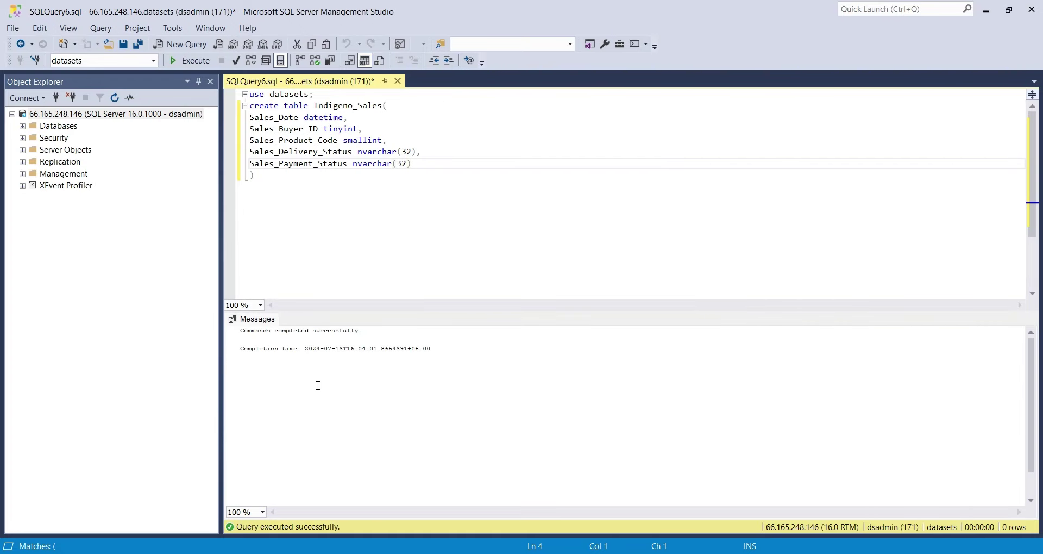
Switch to the browser and check the Indigeno_Sales columns and data types in the SQL Datasets page's table list
{"action": "key", "text": "alt+Tab"}
{"action": "scroll", "coordinate": [240, 321], "scroll_direction": "down", "scroll_amount": 15}
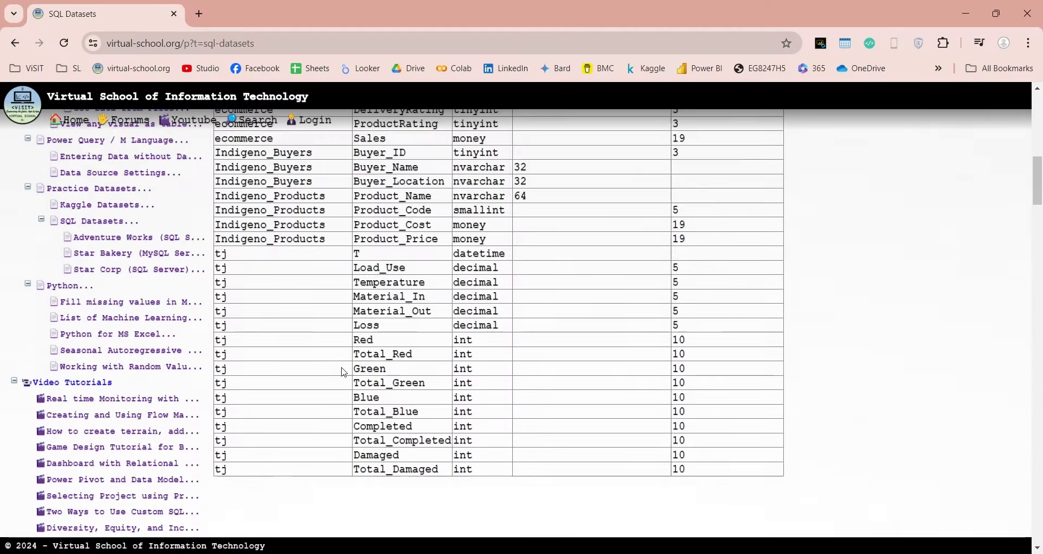
{"action": "scroll", "coordinate": [240, 320], "scroll_direction": "up", "scroll_amount": 3}
{"action": "left_click_drag", "start_coordinate": [239, 321], "coordinate": [434, 386]}
{"action": "left_click", "coordinate": [394, 355]}
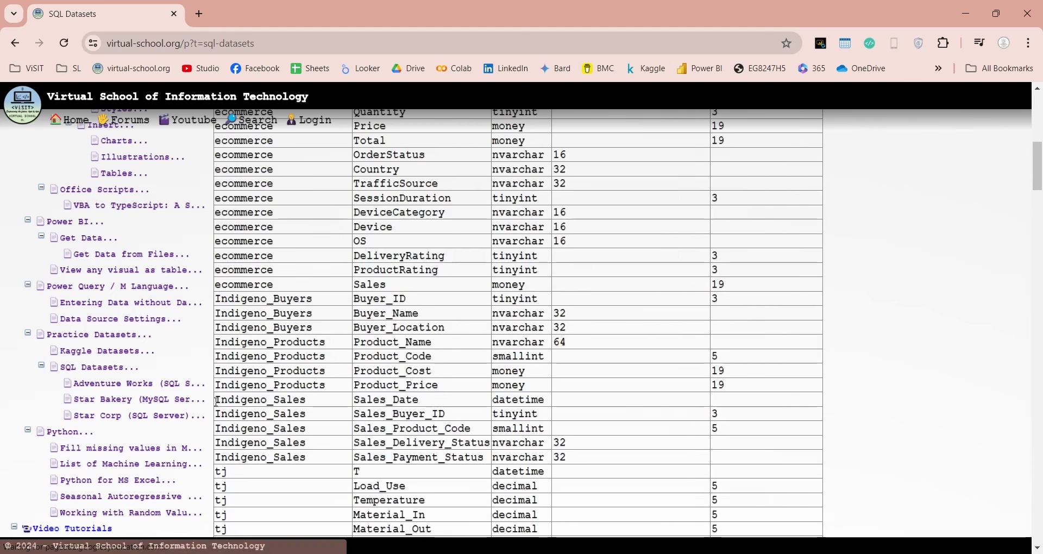
{"action": "left_click_drag", "start_coordinate": [216, 399], "coordinate": [744, 460]}
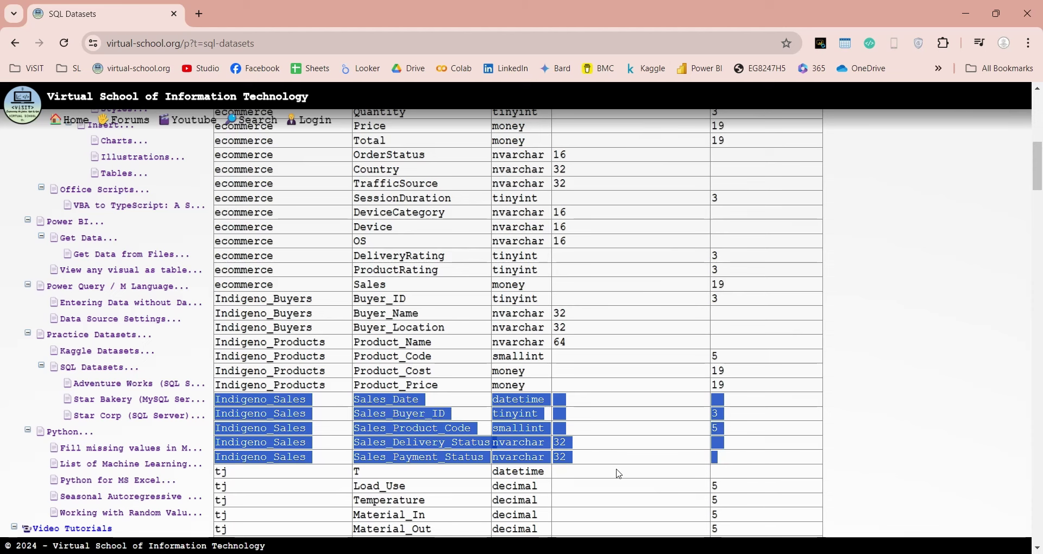
Return to SQL Server Management Studio and replace the create statement with insert statements for Indigeno_Buyers with IDs 11 to 24
{"action": "key", "text": "alt+Tab"}
{"action": "left_click_drag", "start_coordinate": [256, 175], "coordinate": [207, 111]}
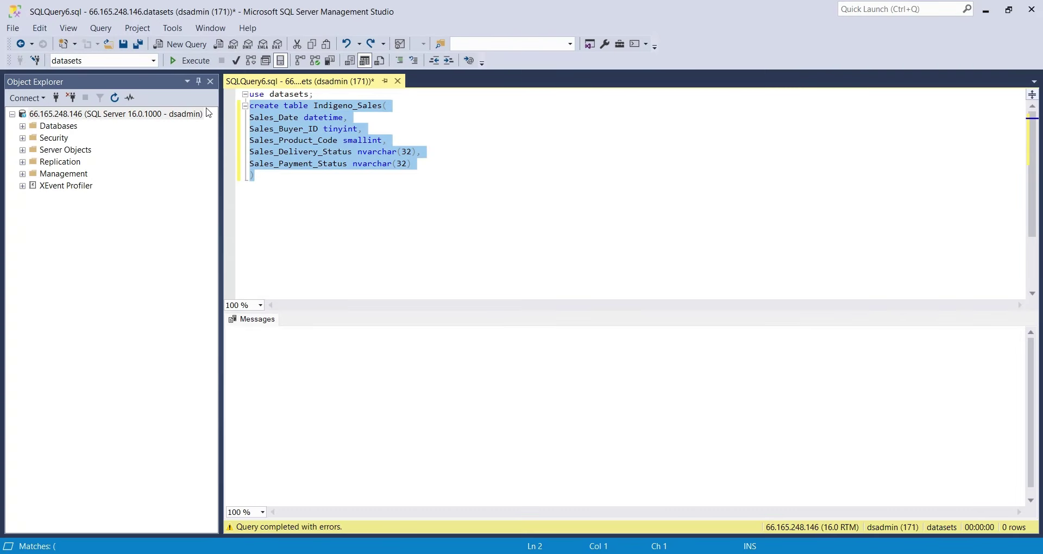
{"action": "type", "text": "Insert into Indigeno_Buyers values (11,'Aethon Robotics','New York City, New York'); Insert into Indigeno_Buyers values (12,'Everglow Studios','Los Angeles, California'); Insert into Indigeno_Buyers values (13,'Sunhaven','Chicago, Illinois'); Insert into Indigeno_Buyers values (14,'Zenith Technologies','Houston, Texas'); Insert into Indigeno_Buyers values (15,'Cascadia','Phoenix, Arizona'); Insert into Indigeno_Buyers values (16,'Lumos','Philadelphia, Pennsylvania'); Insert into Indigeno_Buyers values (17,'Chronogear Logistics','San Antonio, Texas'); Insert into Indigeno_Buyers values (18,'AeonFlux Technologies','San Diego, California'); Insert into Indigeno_Buyers values (19,'CypherStream Inc','Dallas, Texas'); Insert into Indigeno_Buyers values (20,'NovaCore Robotics','San Jose, California'); Insert into Indigeno_Buyers values (21,'BitWeaver Labs','Austin, Texas'); Insert into Indigeno_Buyers values (22,'ZenithByte Solutions','Jacksonville, Florida'); Insert into Indigeno_Buyers values (23,'Illuminous','Columbus, Ohio'); Insert into Indigeno_Buyers values (24,'Echoverse Software','Indianapolis, Indiana');"}
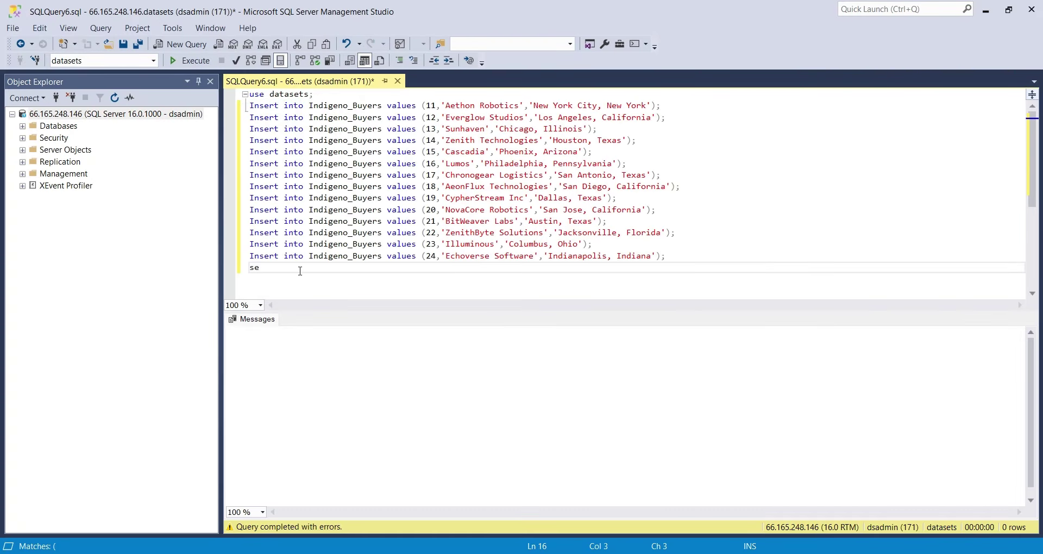
Add a select * from Indigeno_Buyers query below the inserts, execute the script and review the returned buyers
{"action": "type", "text": "select * from"}
{"action": "double_click", "coordinate": [345, 257]}
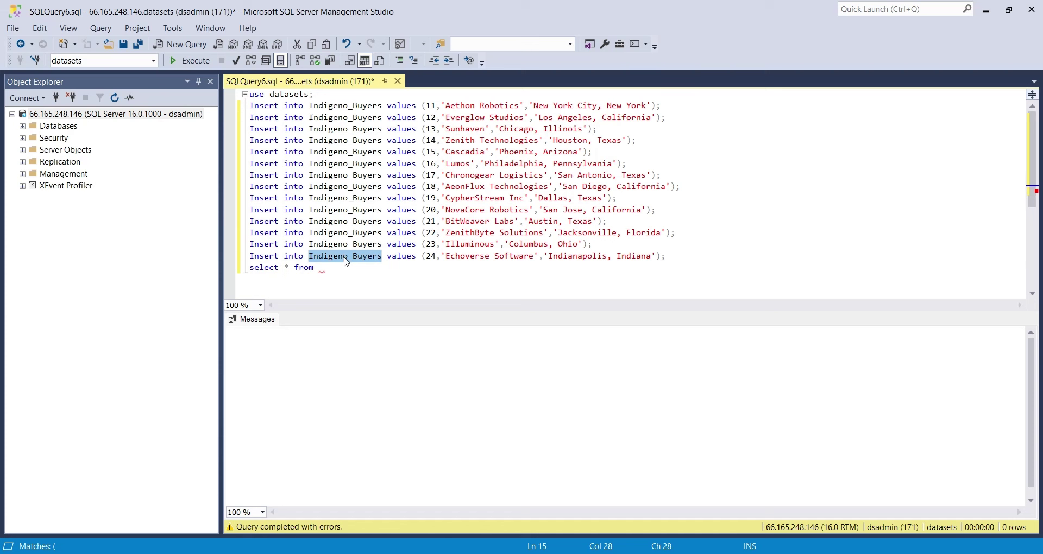
{"action": "key", "text": "ctrl+c"}
{"action": "left_click", "coordinate": [340, 272]}
{"action": "key", "text": "ctrl+v"}
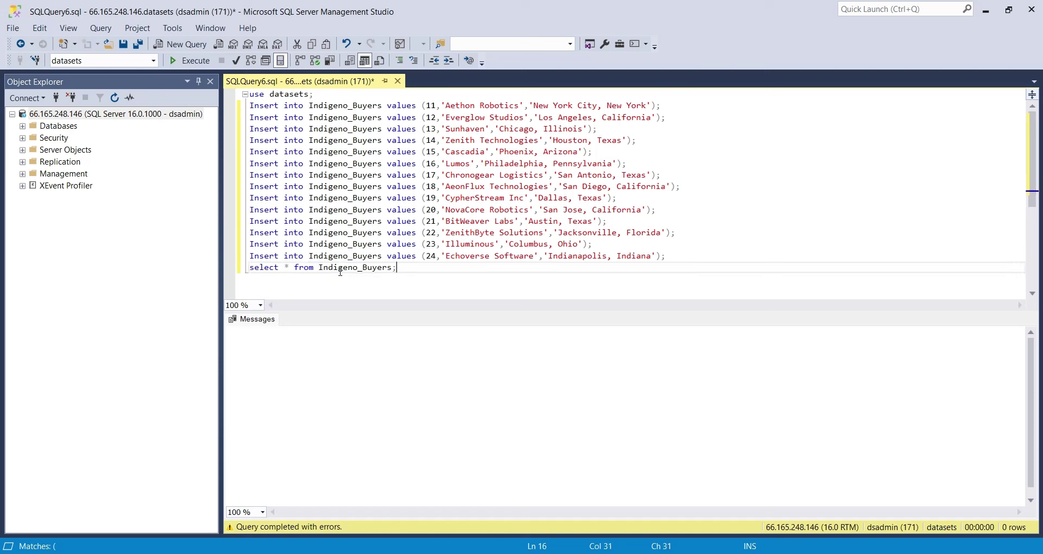
{"action": "left_click", "coordinate": [193, 62]}
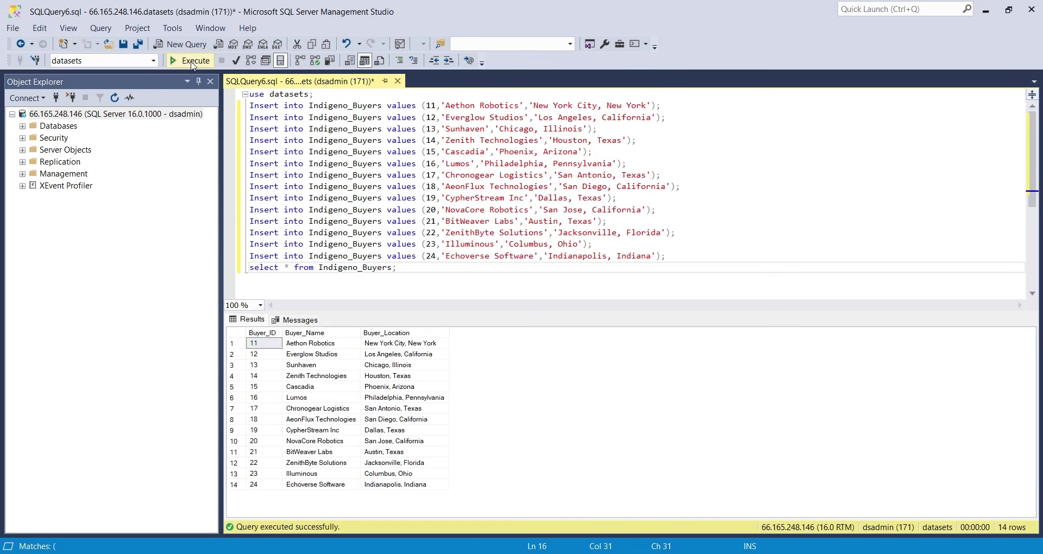
{"action": "left_click", "coordinate": [271, 345]}
{"action": "left_click", "coordinate": [403, 484]}
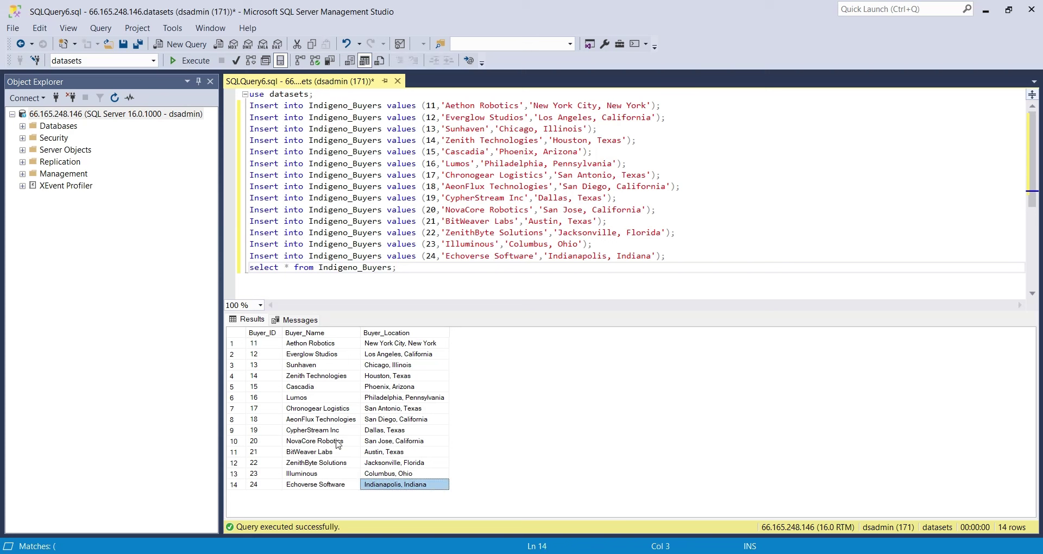
{"action": "key", "text": "ctrl+a"}
{"action": "left_click", "coordinate": [404, 454]}
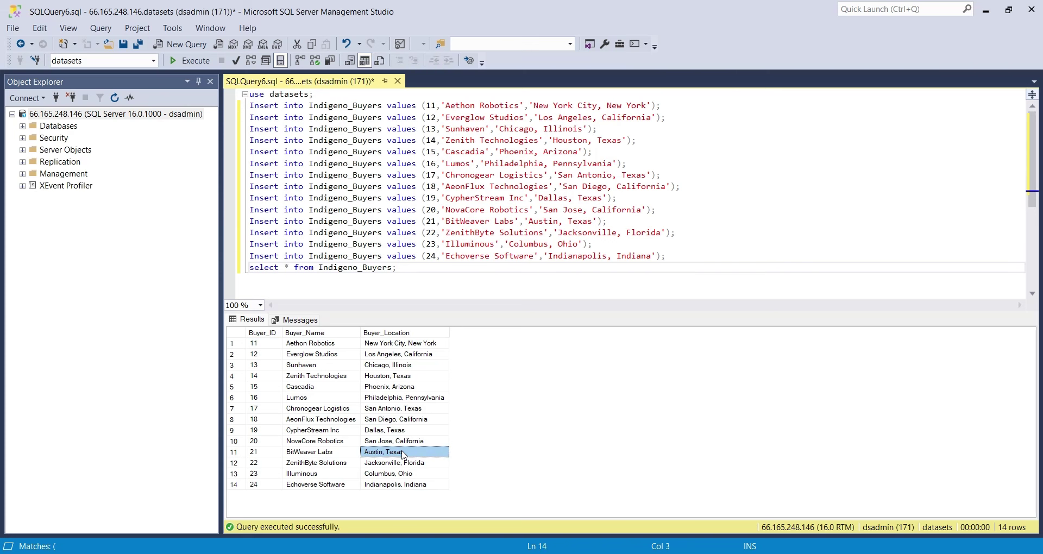
Replace the script with the seven Indigeno_Products insert statements plus select * from Indigeno_Products, and execute it
{"action": "left_click_drag", "start_coordinate": [402, 272], "coordinate": [239, 109]}
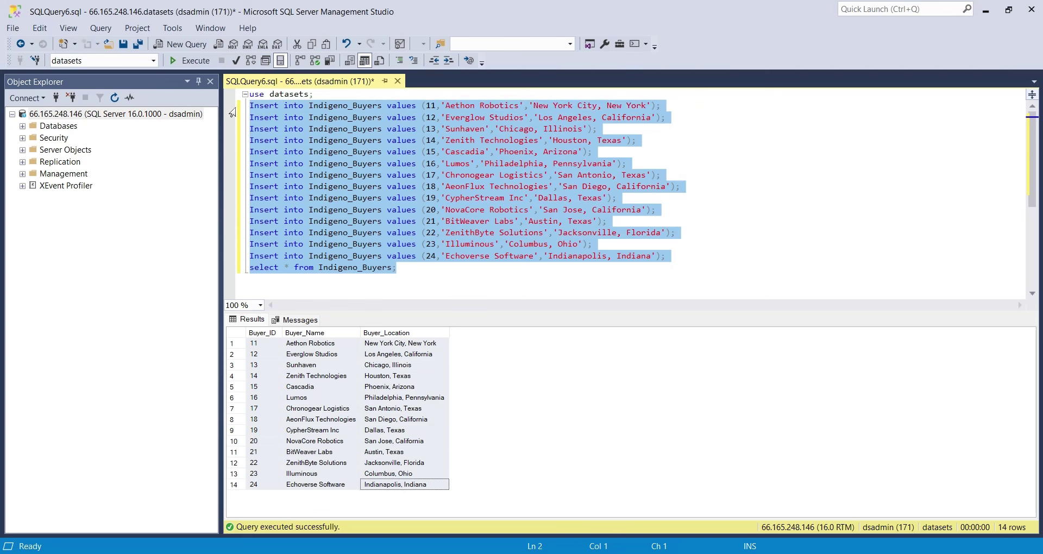
{"action": "key", "text": "ctrl+v"}
{"action": "type", "text": "aw"}
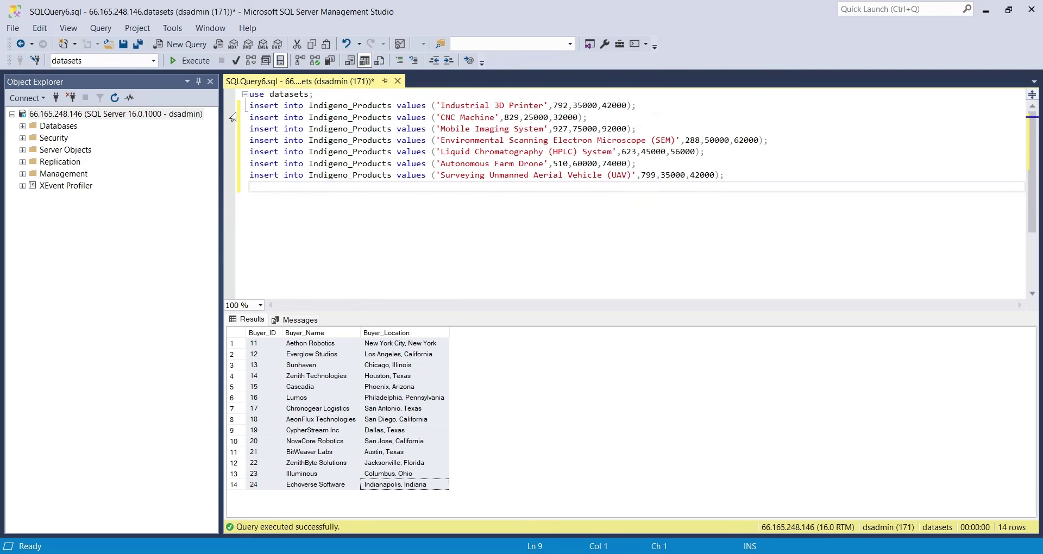
{"action": "type", "text": "lect * from Indigeno_Products;"}
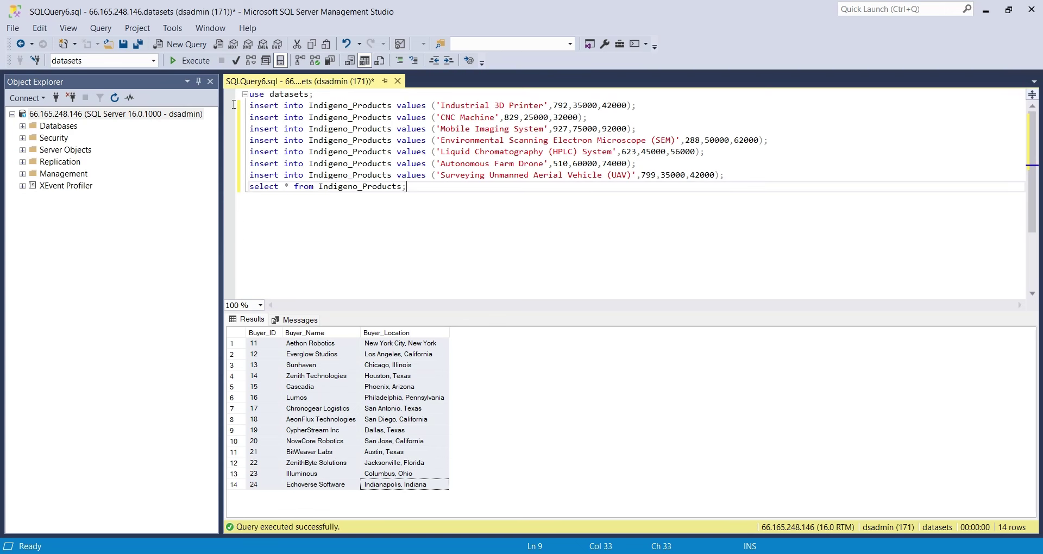
{"action": "key", "text": "F5"}
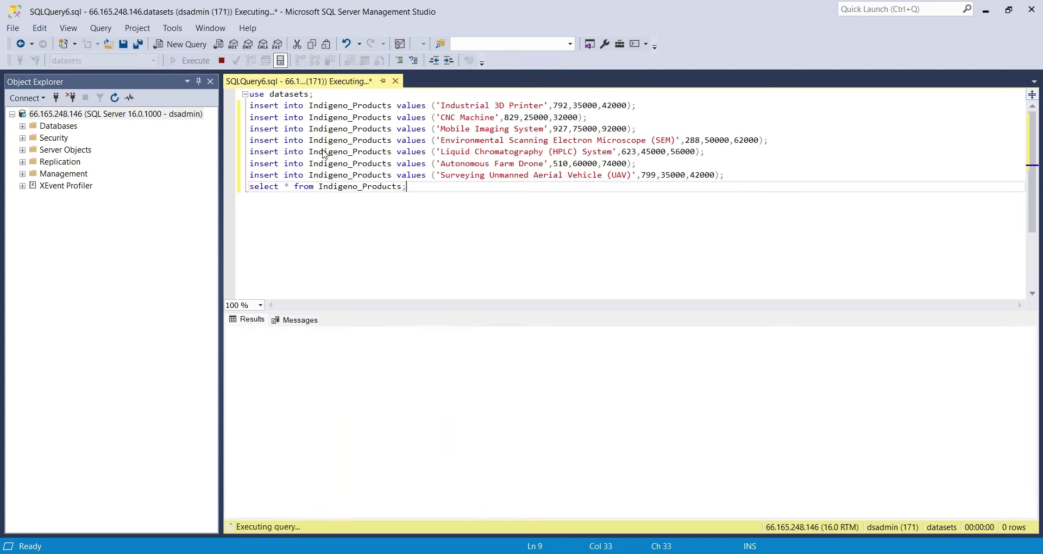
{"action": "key", "text": "ctrl+a"}
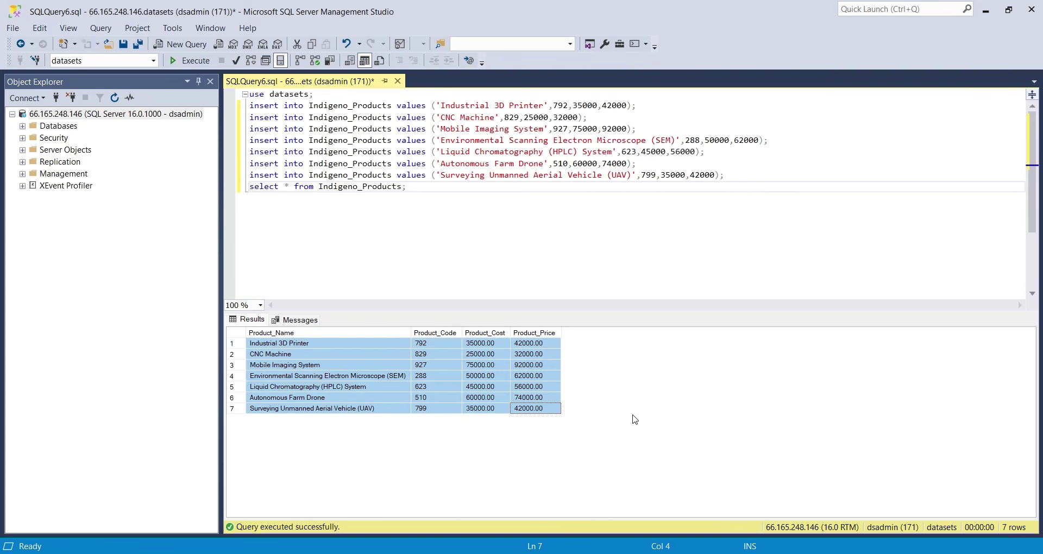
Switch to Power BI Desktop, start a SQL Server connection and enter the server address 66.165.248.146 from the SQL Datasets page
{"action": "key", "text": "alt+Tab"}
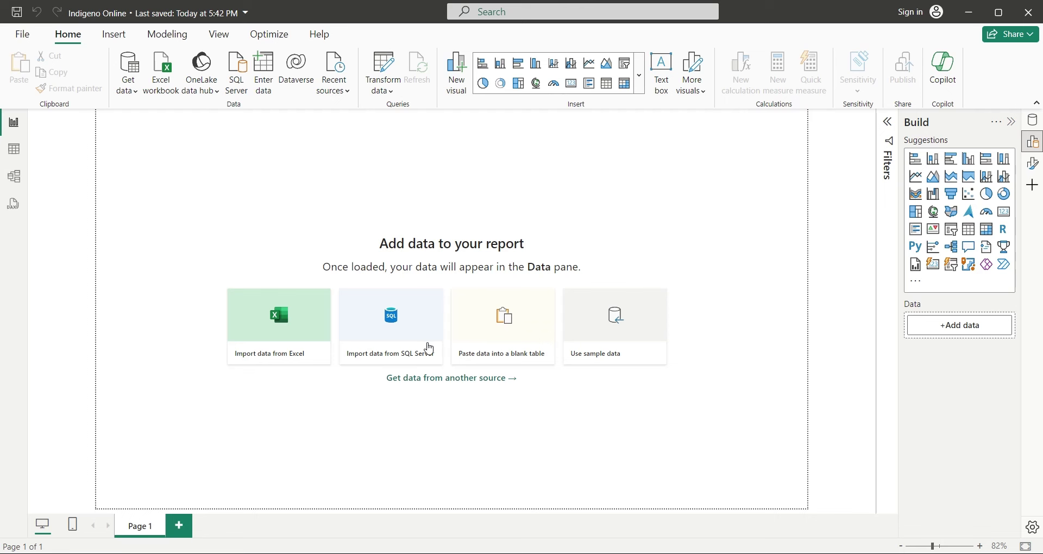
{"action": "left_click", "coordinate": [236, 90]}
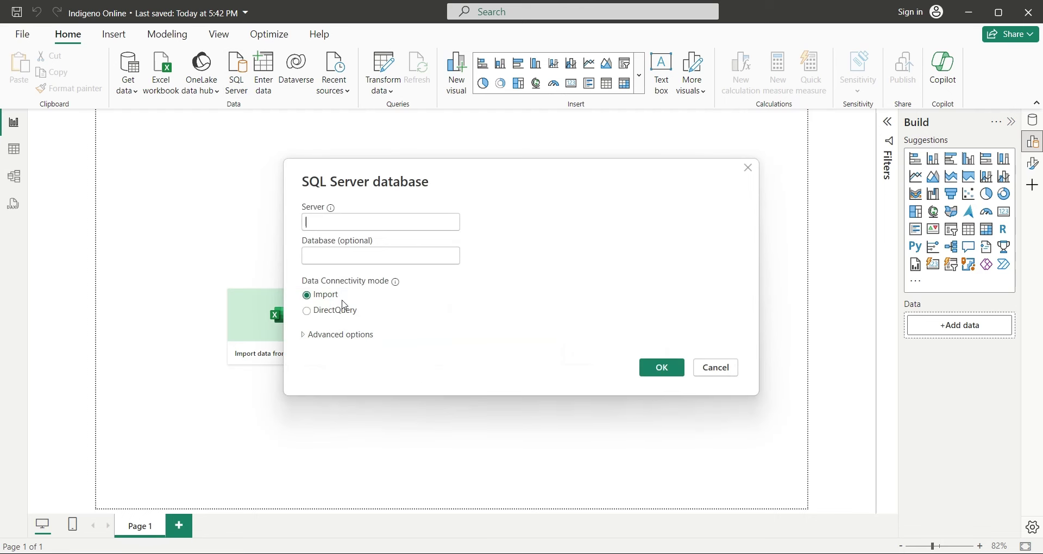
{"action": "key", "text": "alt+Tab"}
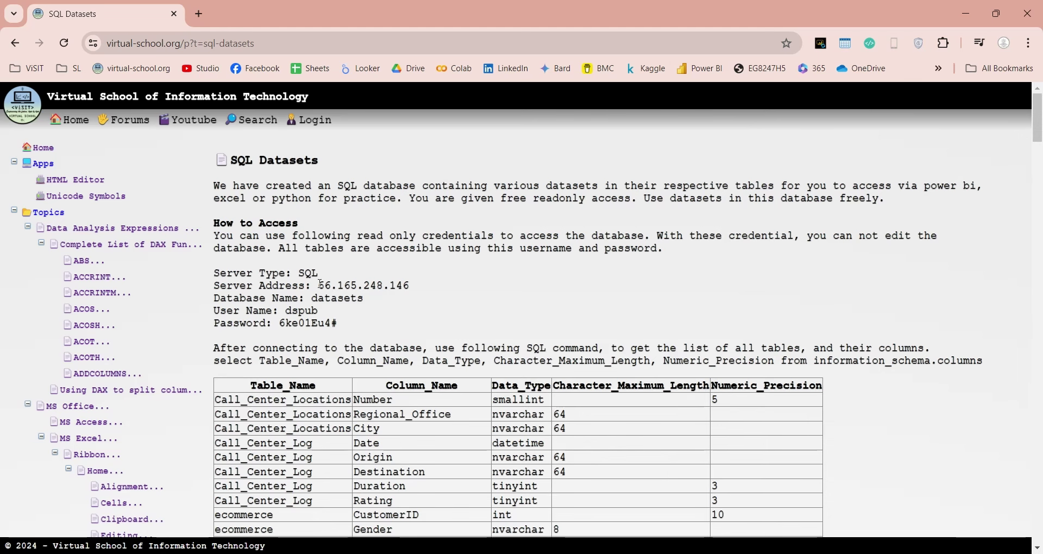
{"action": "left_click_drag", "start_coordinate": [320, 284], "coordinate": [427, 287]}
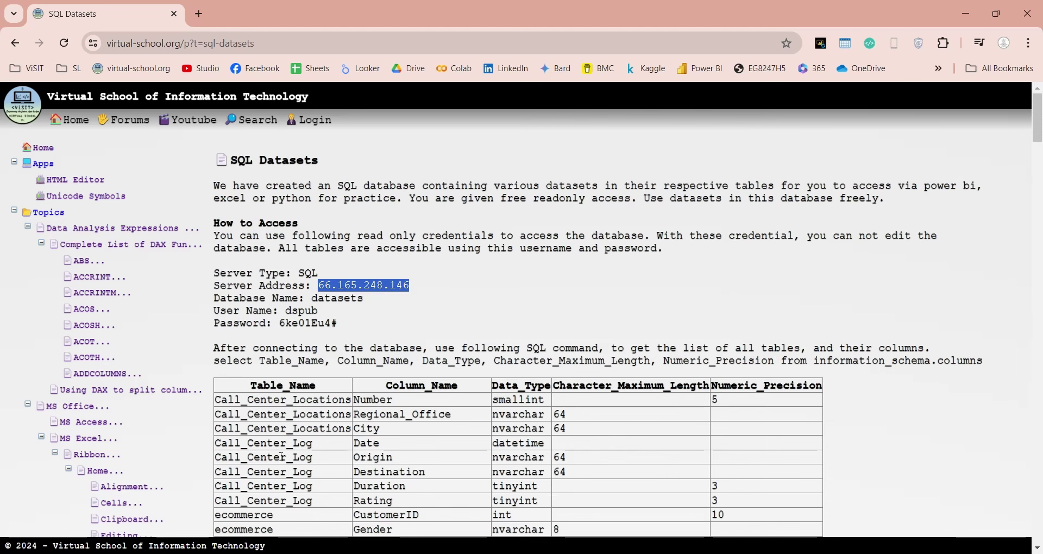
{"action": "key", "text": "alt+Tab"}
{"action": "key", "text": "ctrl+v"}
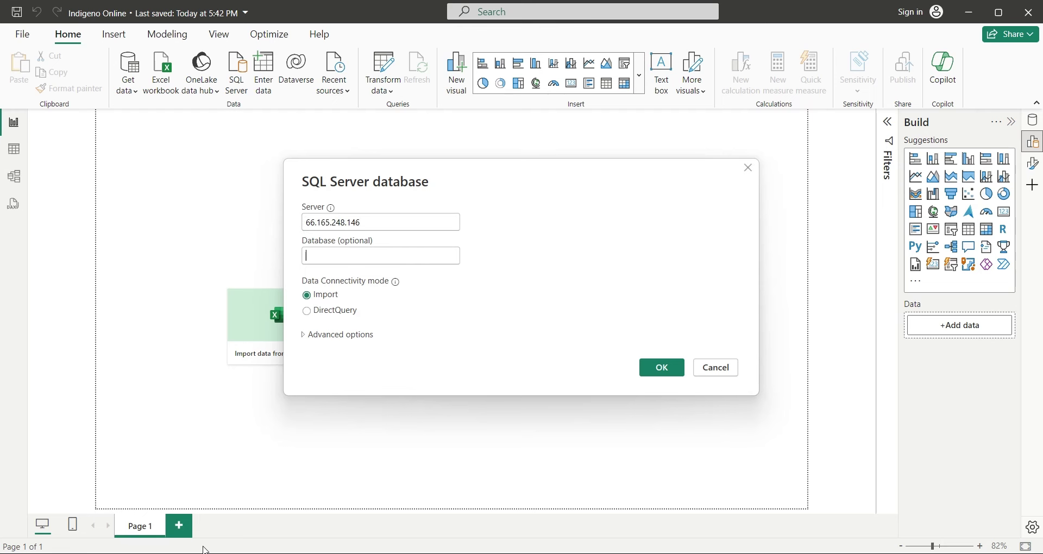
Set the database to datasets with DirectQuery connectivity, expand the advanced options and confirm the connection
{"action": "key", "text": "alt+Tab"}
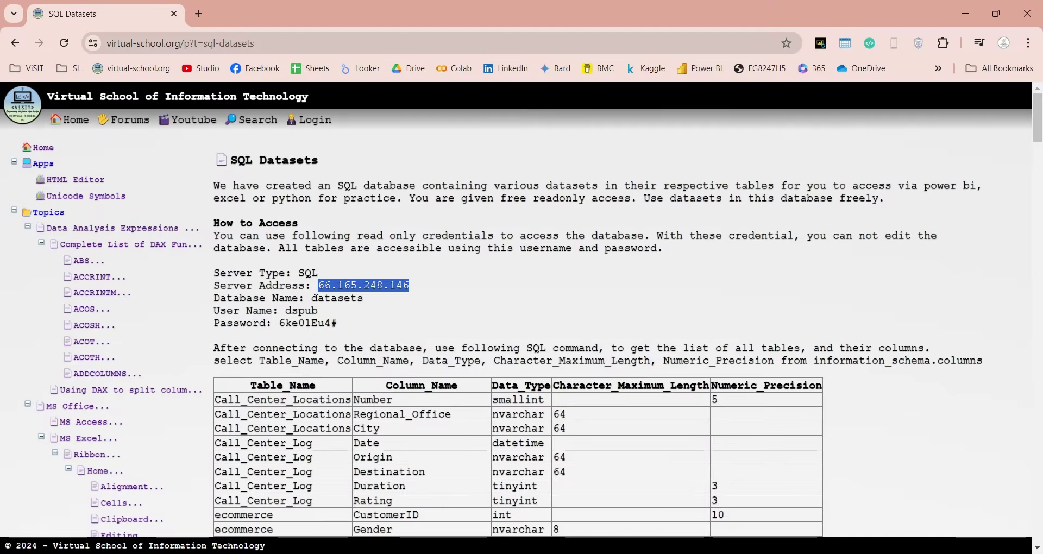
{"action": "left_click_drag", "start_coordinate": [317, 299], "coordinate": [371, 306]}
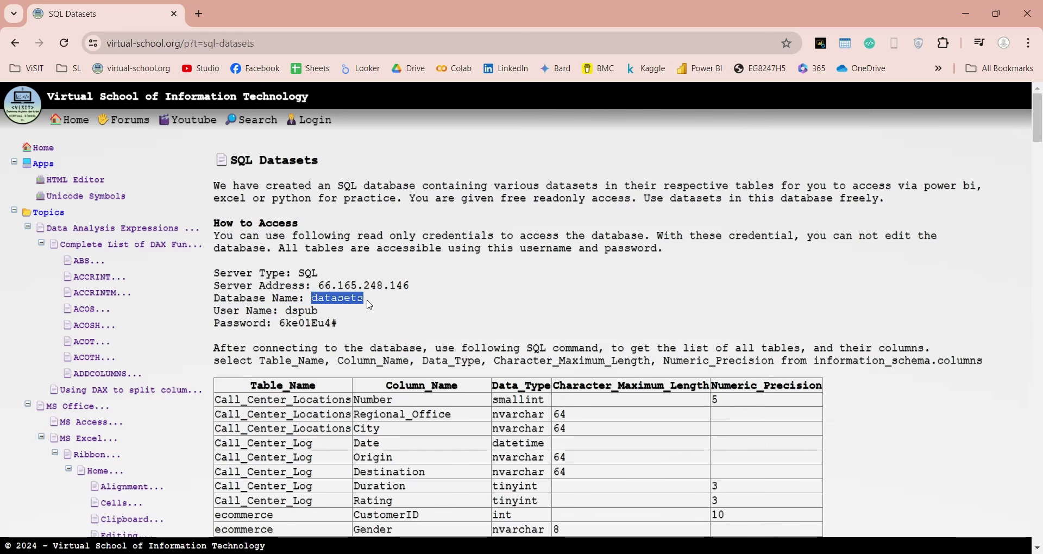
{"action": "key", "text": "alt+Tab"}
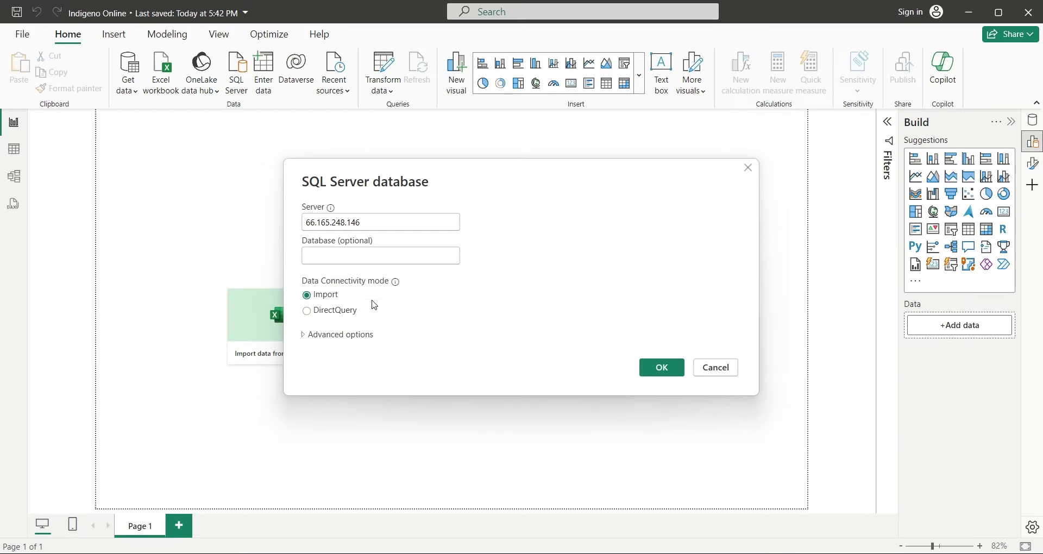
{"action": "key", "text": "ctrl+v"}
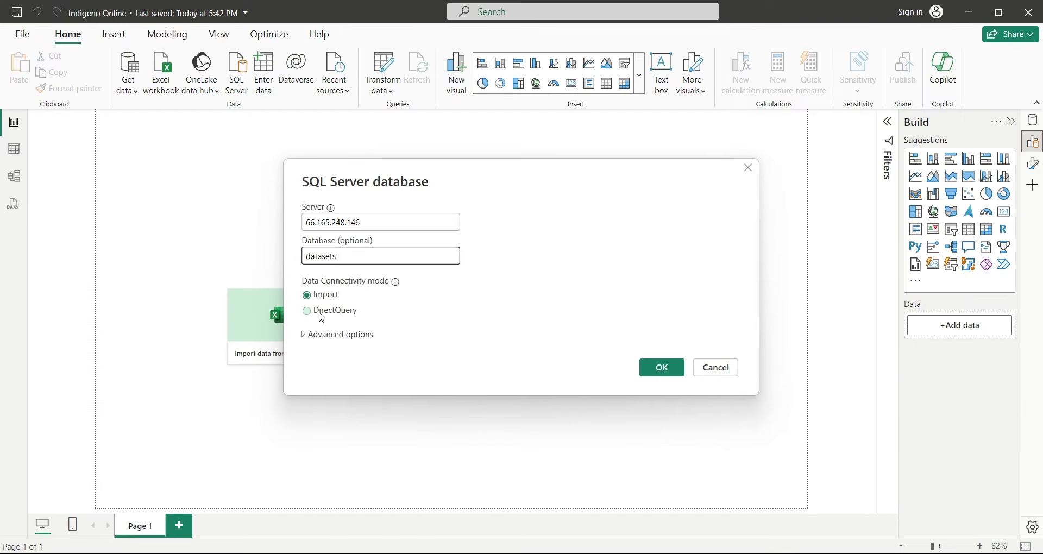
{"action": "left_click", "coordinate": [333, 313]}
{"action": "left_click", "coordinate": [318, 337]}
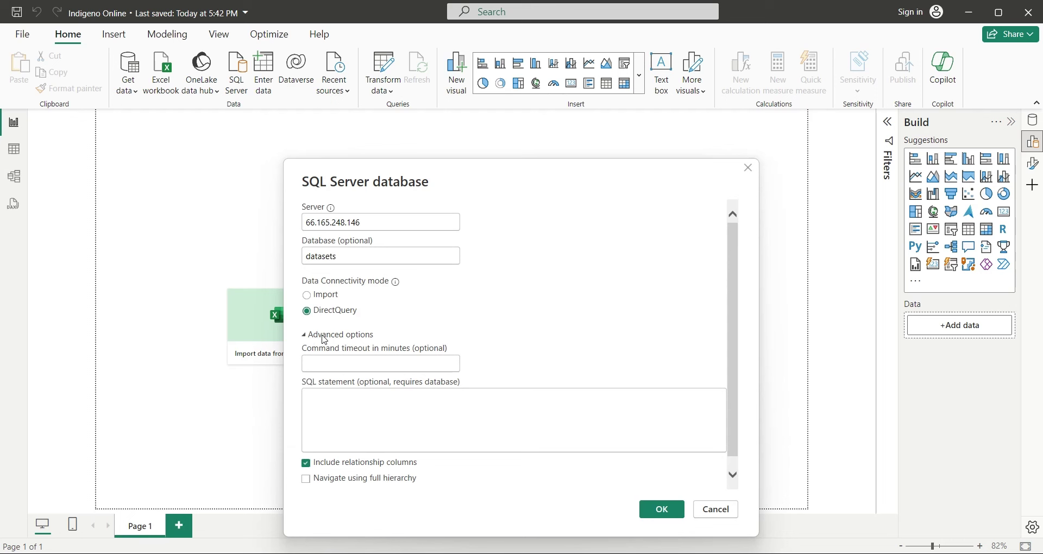
{"action": "left_click", "coordinate": [670, 513]}
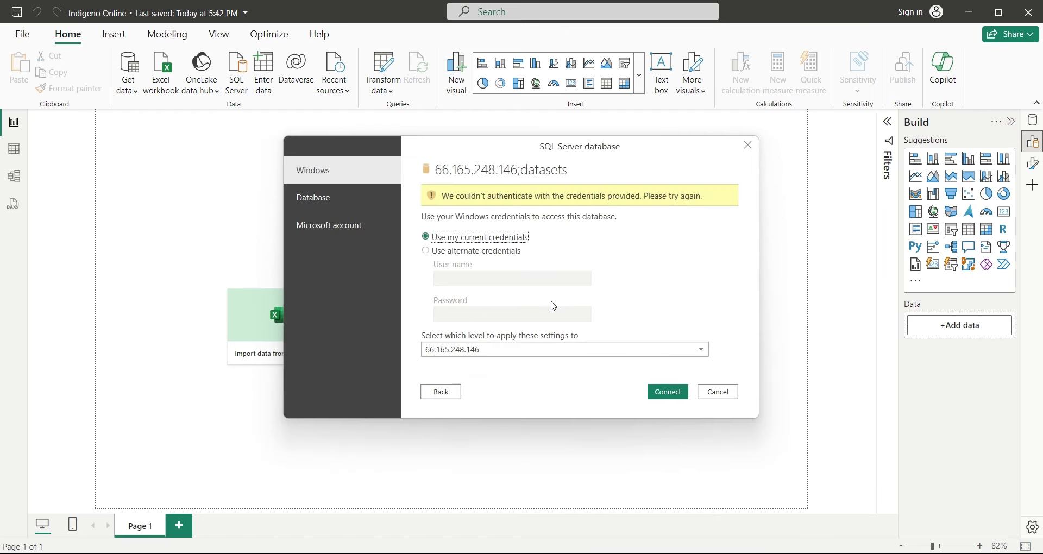
Choose database authentication for the datasets connection and enter the user name copied from the SQL Datasets page
{"action": "left_click", "coordinate": [341, 205]}
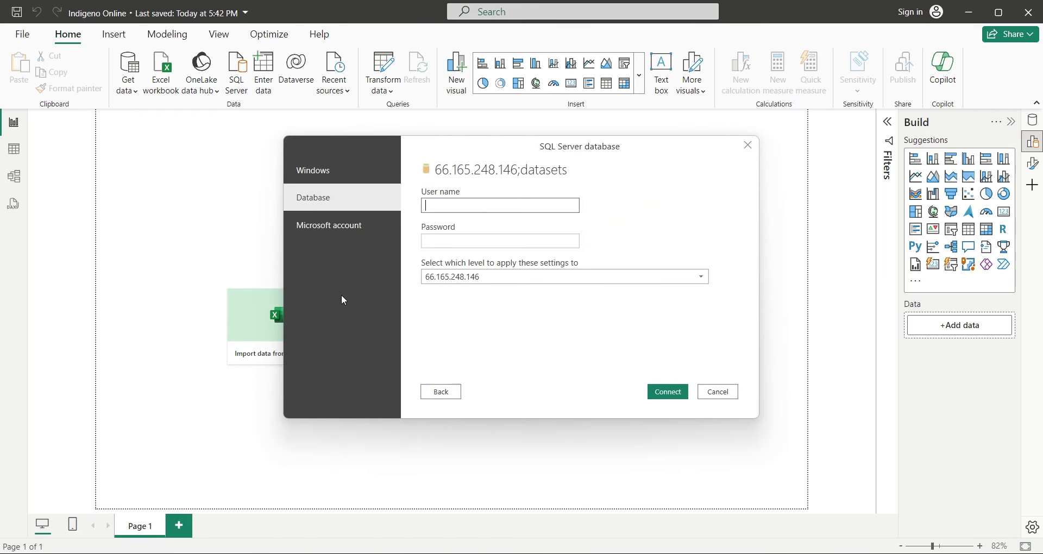
{"action": "key", "text": "alt+Tab"}
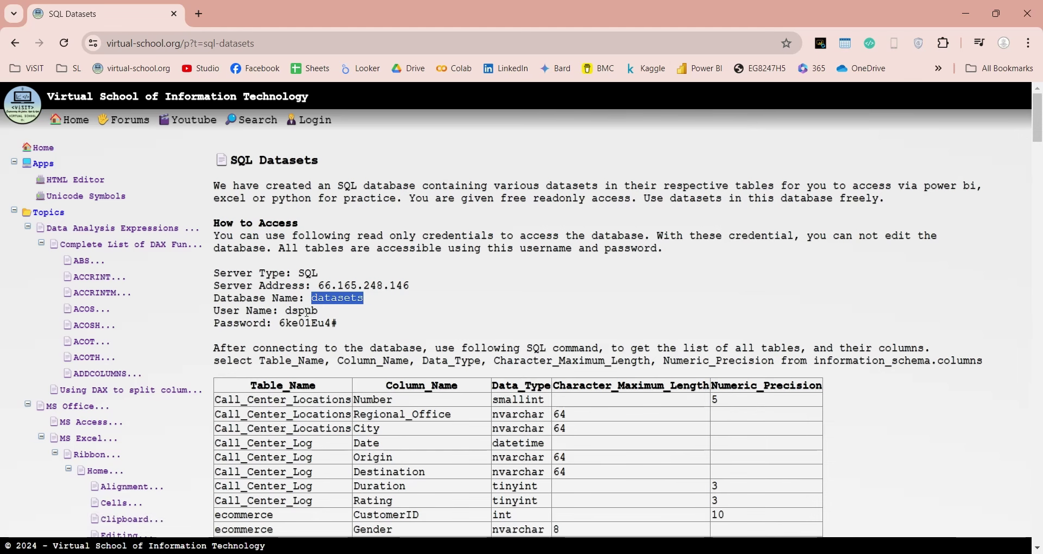
{"action": "double_click", "coordinate": [305, 311]}
{"action": "key", "text": "ctrl+c"}
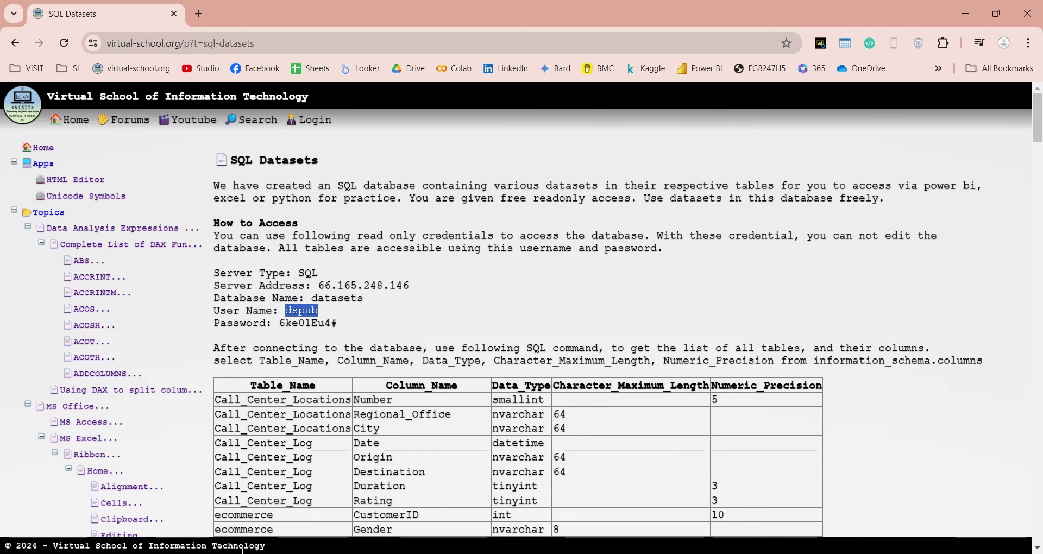
{"action": "key", "text": "alt+Tab"}
{"action": "key", "text": "ctrl+v"}
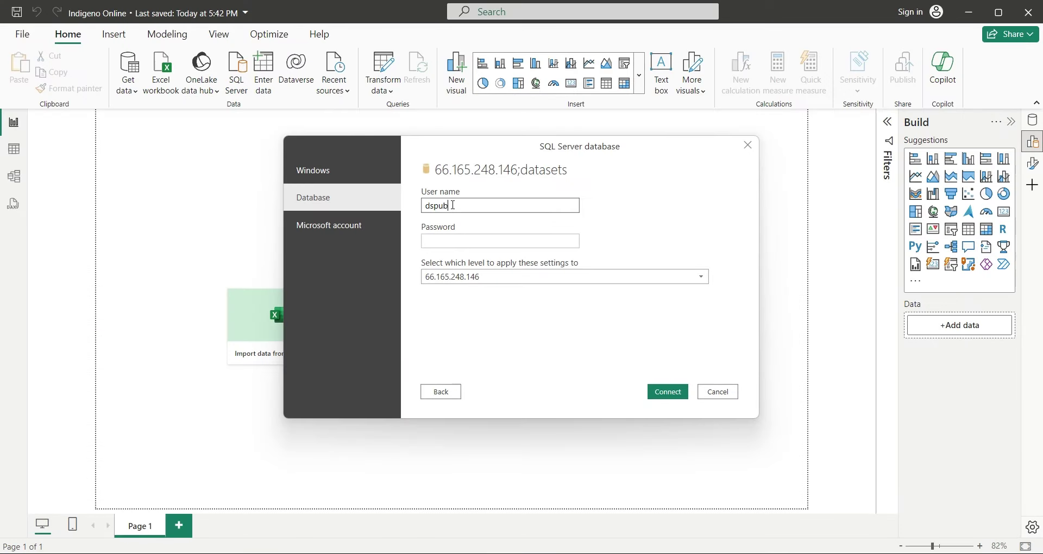
Enter the database password copied from the SQL Datasets page, connect, and accept an unencrypted connection
{"action": "key", "text": "alt+Tab"}
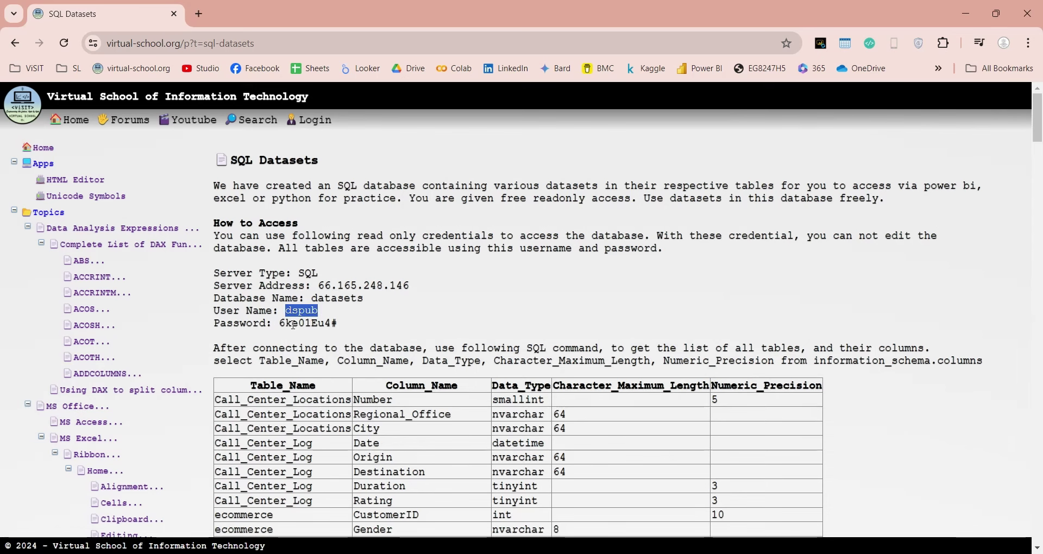
{"action": "left_click_drag", "start_coordinate": [279, 323], "coordinate": [339, 323]}
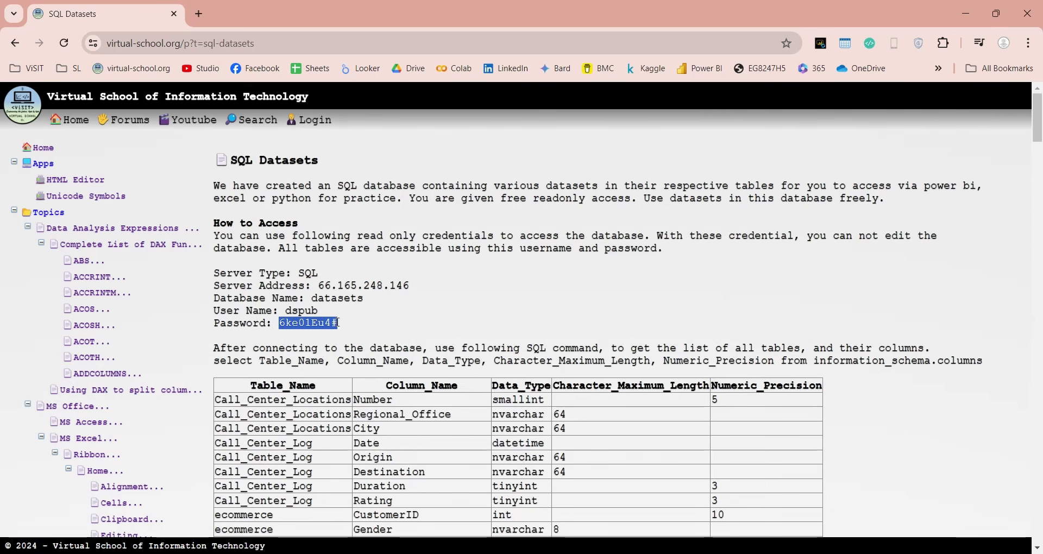
{"action": "key", "text": "ctrl+c"}
{"action": "key", "text": "alt+Tab"}
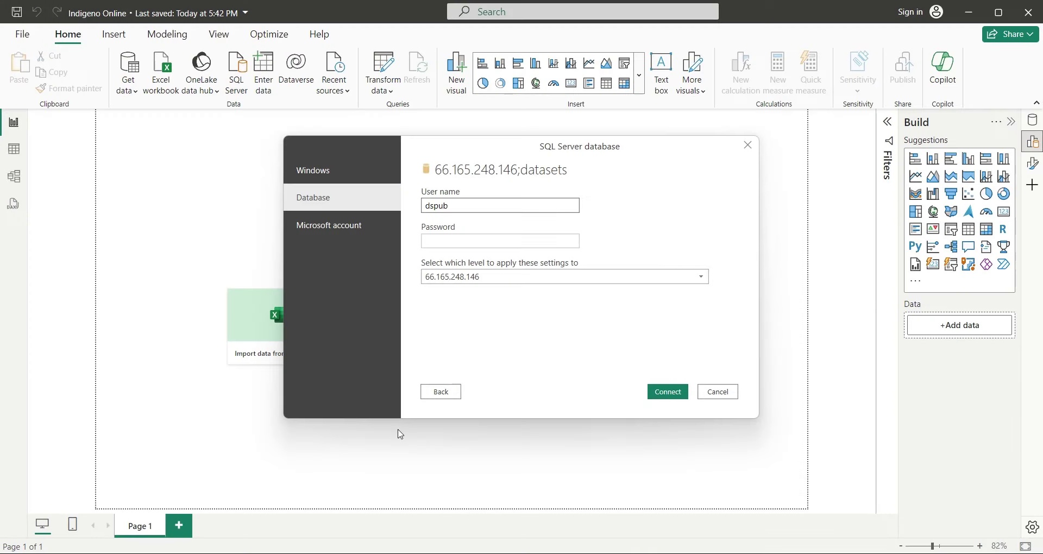
{"action": "left_click", "coordinate": [467, 241]}
{"action": "key", "text": "ctrl+v"}
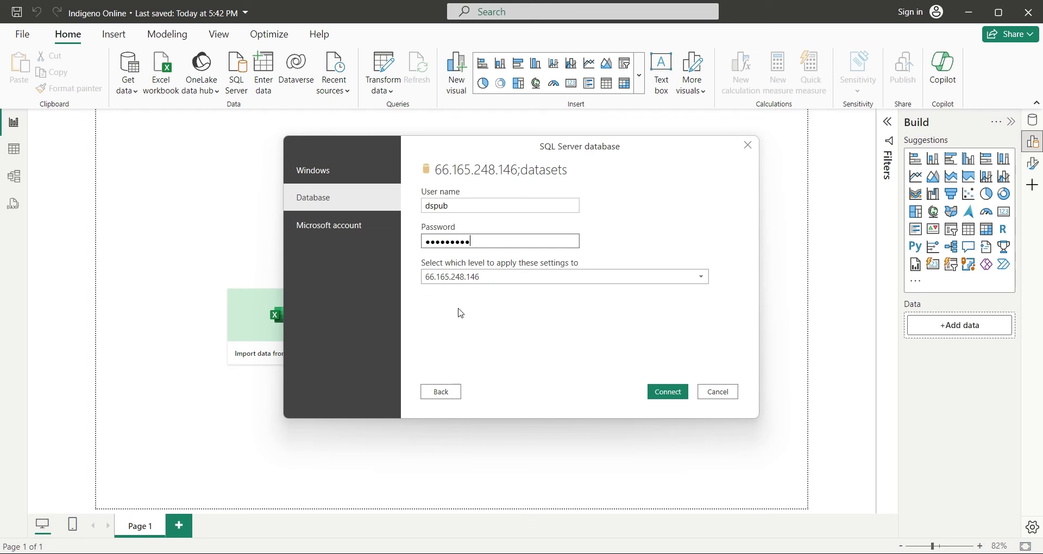
{"action": "left_click", "coordinate": [660, 393]}
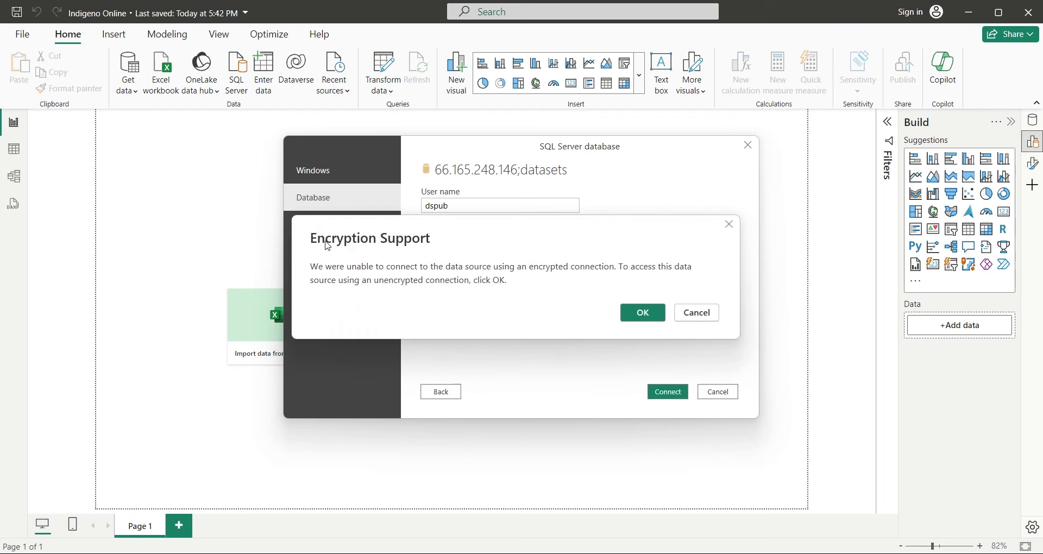
{"action": "left_click", "coordinate": [637, 318]}
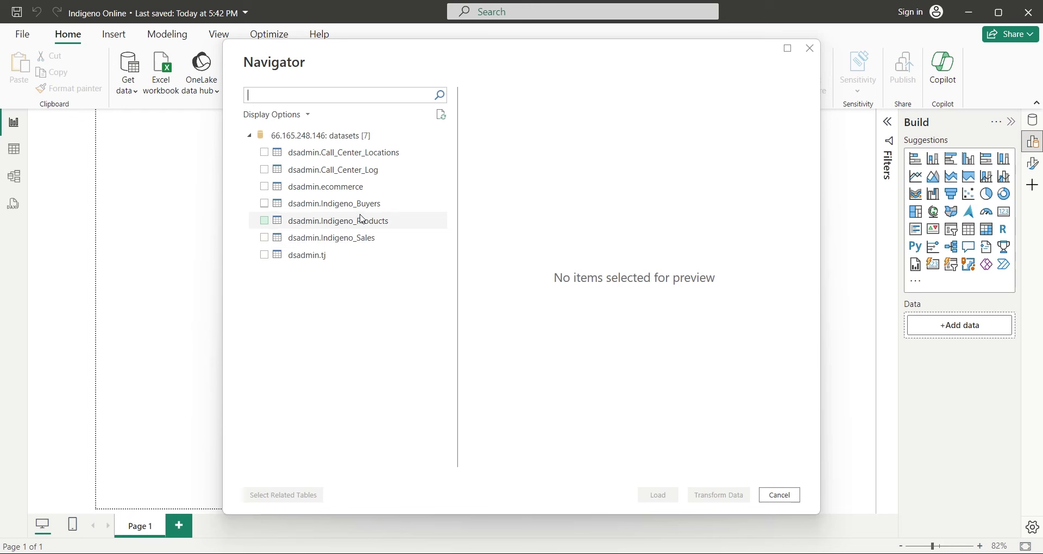
Load the dsadmin.Indigeno_Buyers, dsadmin.Indigeno_Products and dsadmin.Indigeno_Sales tables and expand their field lists
{"action": "left_click", "coordinate": [264, 204]}
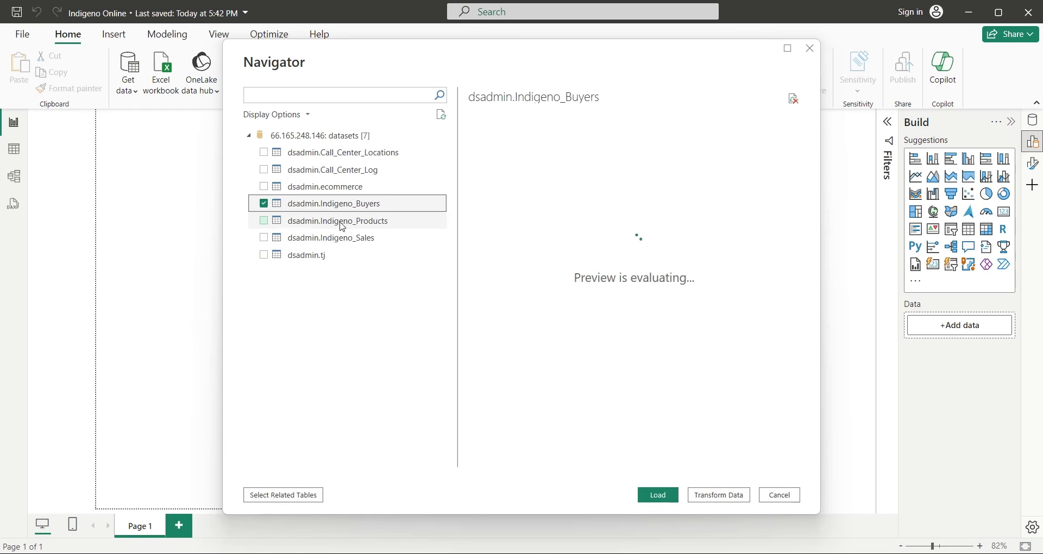
{"action": "left_click", "coordinate": [264, 222]}
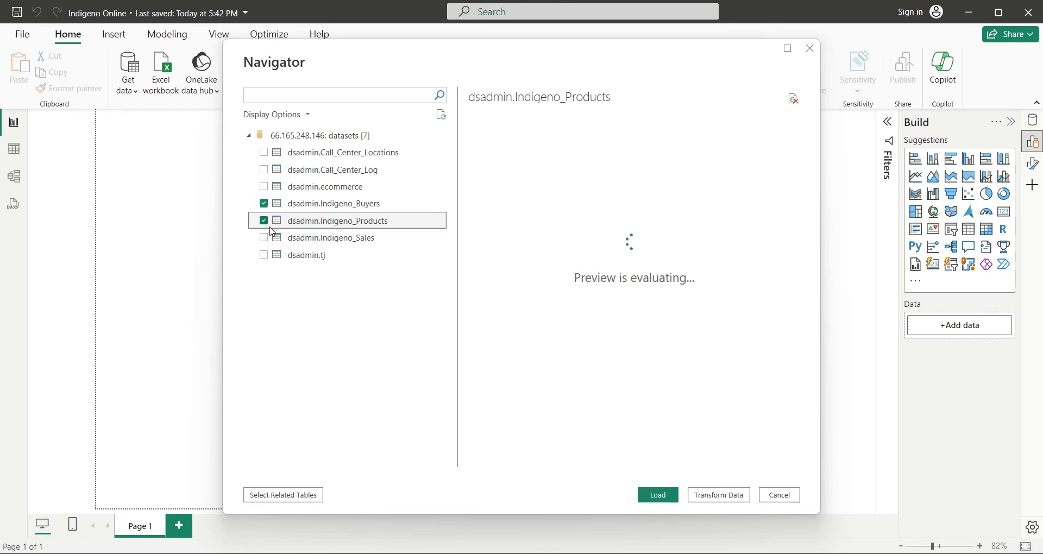
{"action": "left_click", "coordinate": [264, 239]}
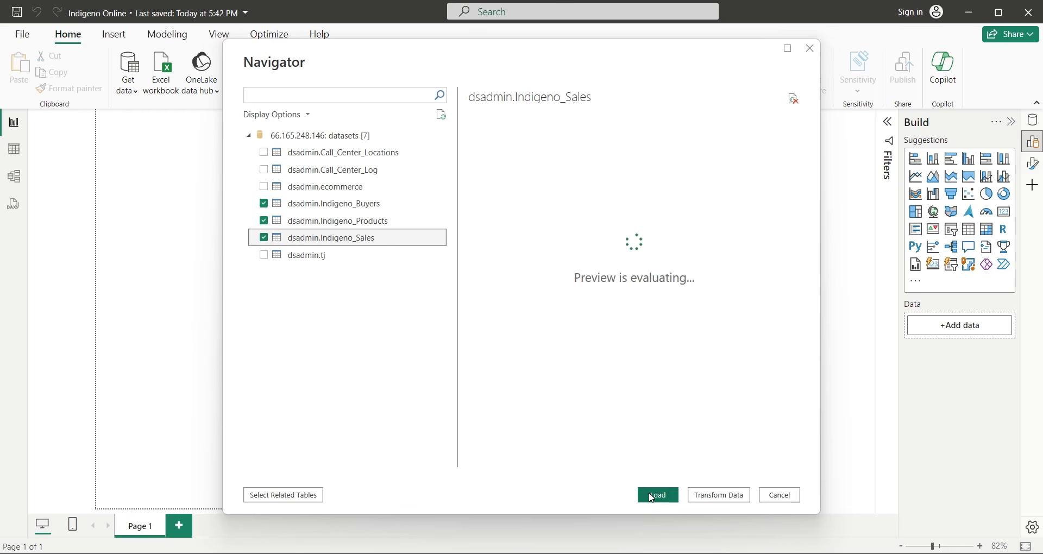
{"action": "left_click", "coordinate": [652, 496]}
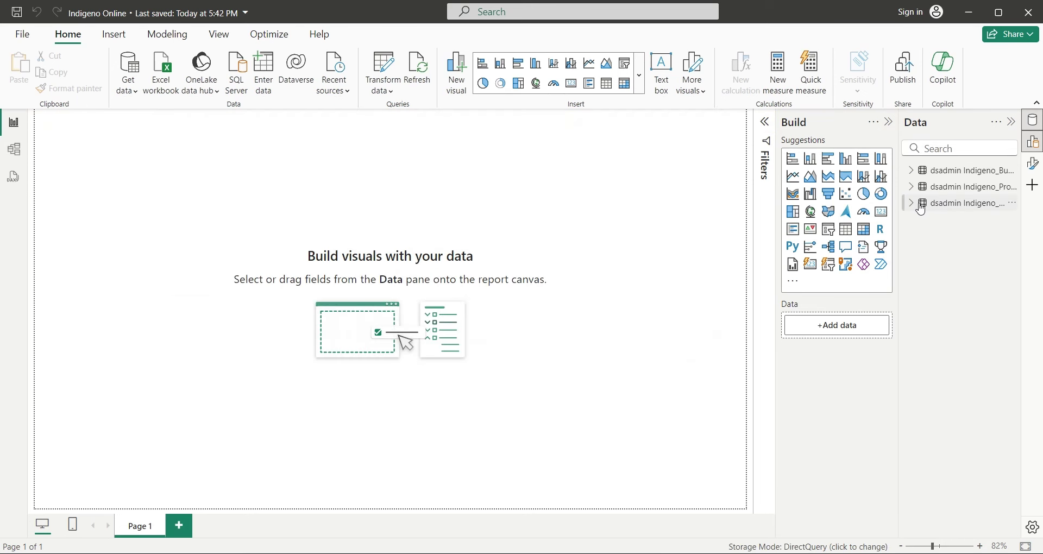
{"action": "left_click", "coordinate": [911, 203]}
{"action": "left_click", "coordinate": [911, 187]}
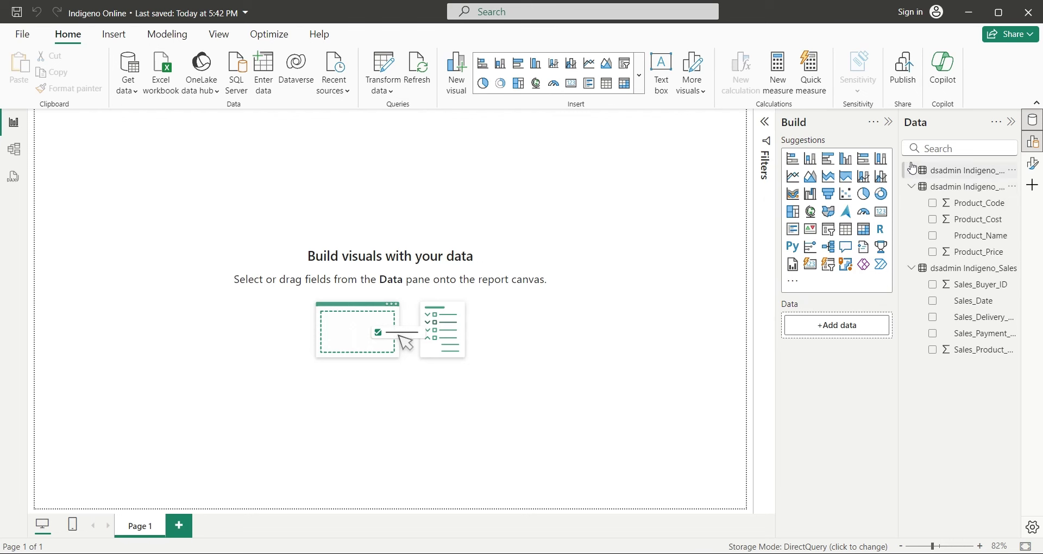
{"action": "left_click", "coordinate": [911, 170]}
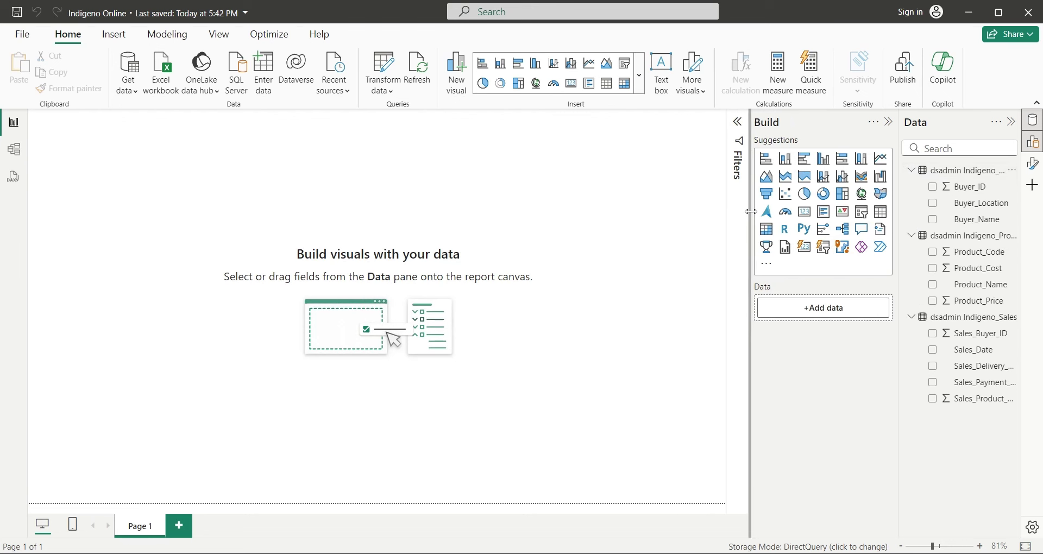
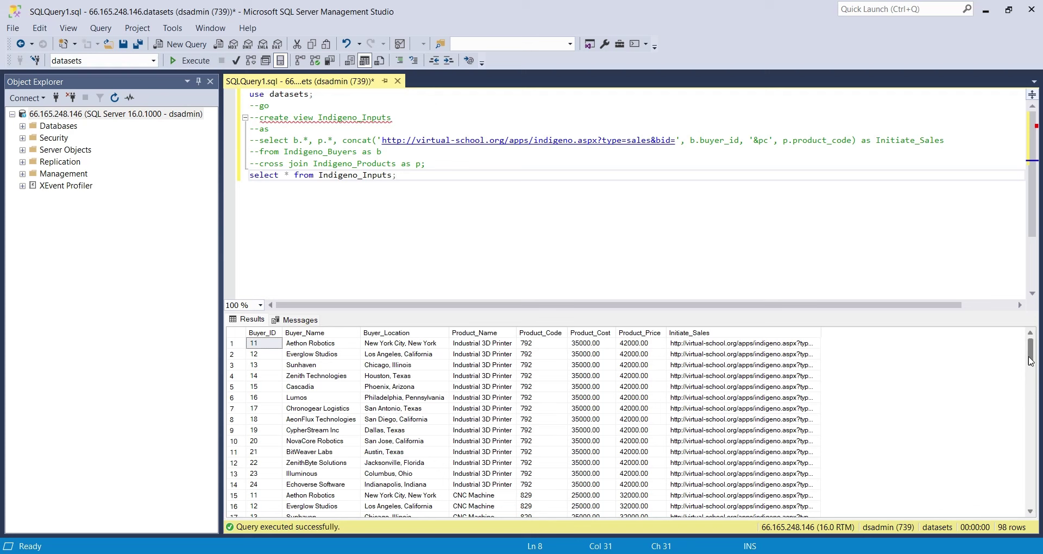
Widen the Initiate_Sales column in the Indigeno_Inputs query results and look through all returned rows
{"action": "left_click_drag", "start_coordinate": [821, 333], "coordinate": [917, 338]}
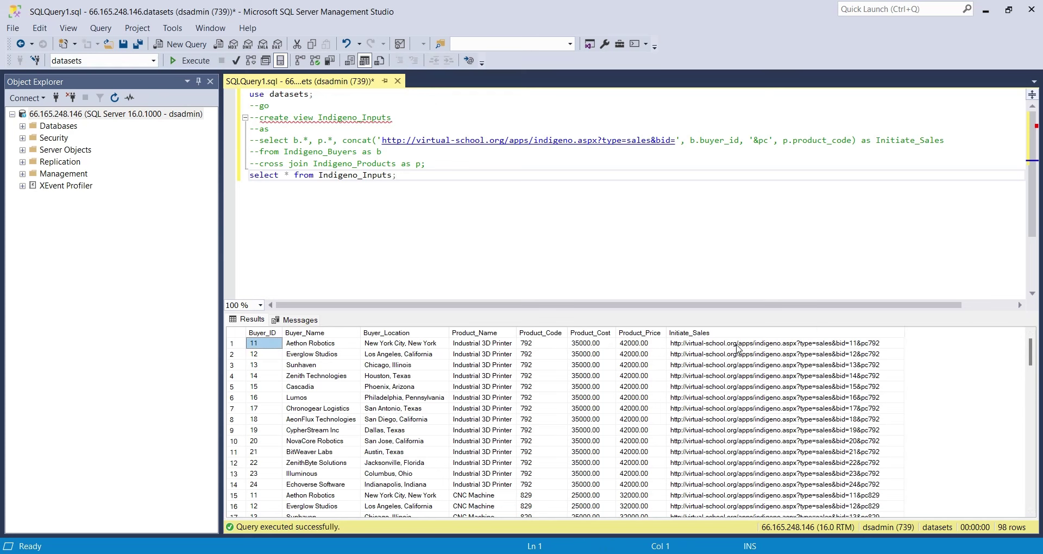
{"action": "left_click_drag", "start_coordinate": [1031, 358], "coordinate": [1034, 504]}
{"action": "scroll", "coordinate": [543, 423], "scroll_direction": "up", "scroll_amount": 20}
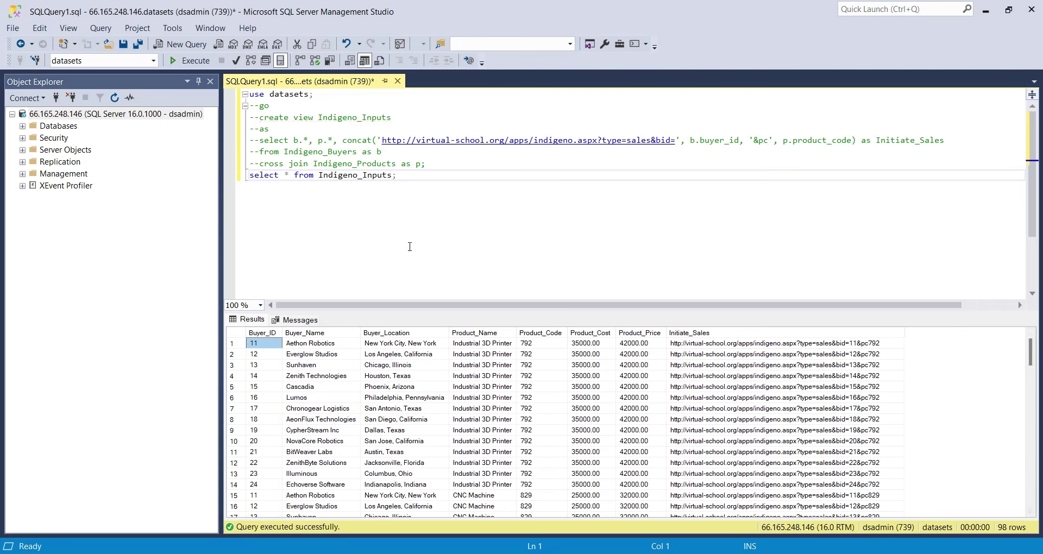
Switch to the SQL Datasets page in the browser, reload it and review the Indigeno_Inputs columns in the table list
{"action": "key", "text": "alt+Tab"}
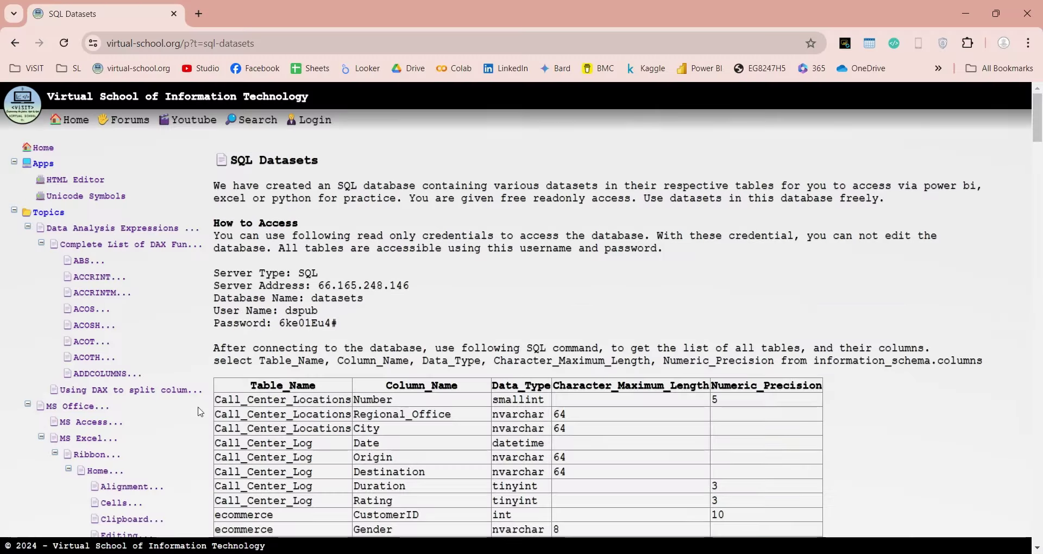
{"action": "scroll", "coordinate": [361, 400], "scroll_direction": "down", "scroll_amount": 10}
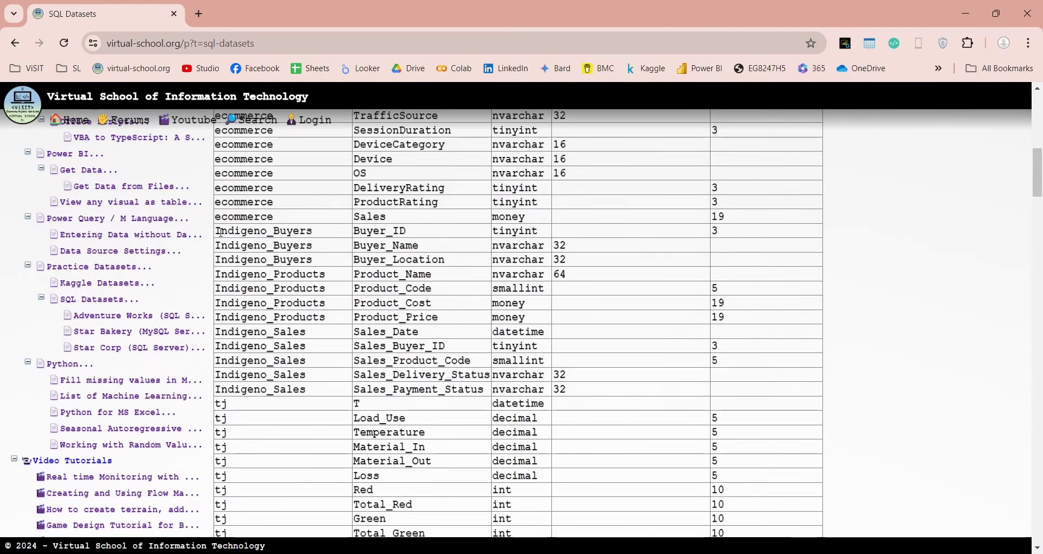
{"action": "left_click_drag", "start_coordinate": [216, 231], "coordinate": [791, 393]}
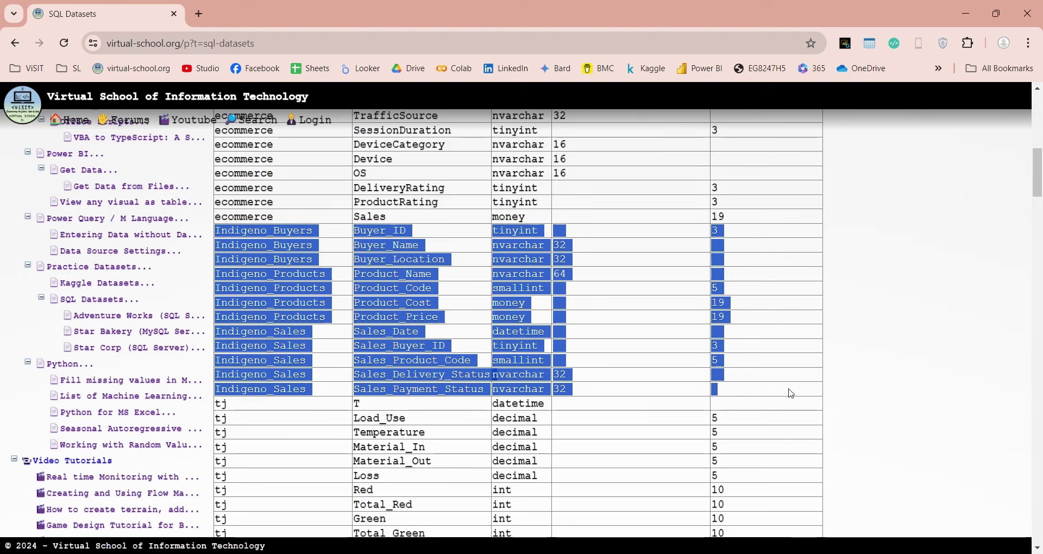
{"action": "left_click", "coordinate": [698, 385]}
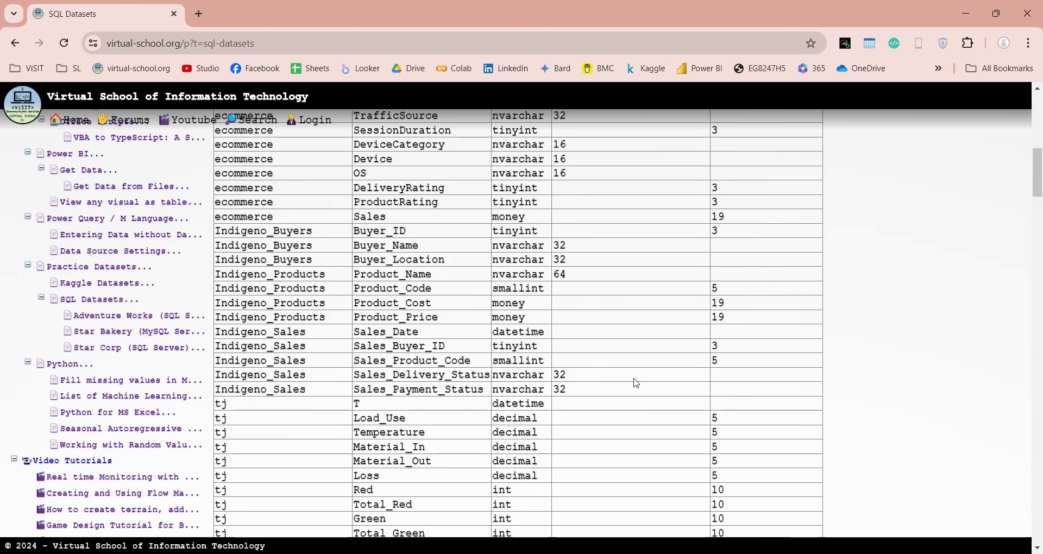
{"action": "left_click", "coordinate": [65, 44]}
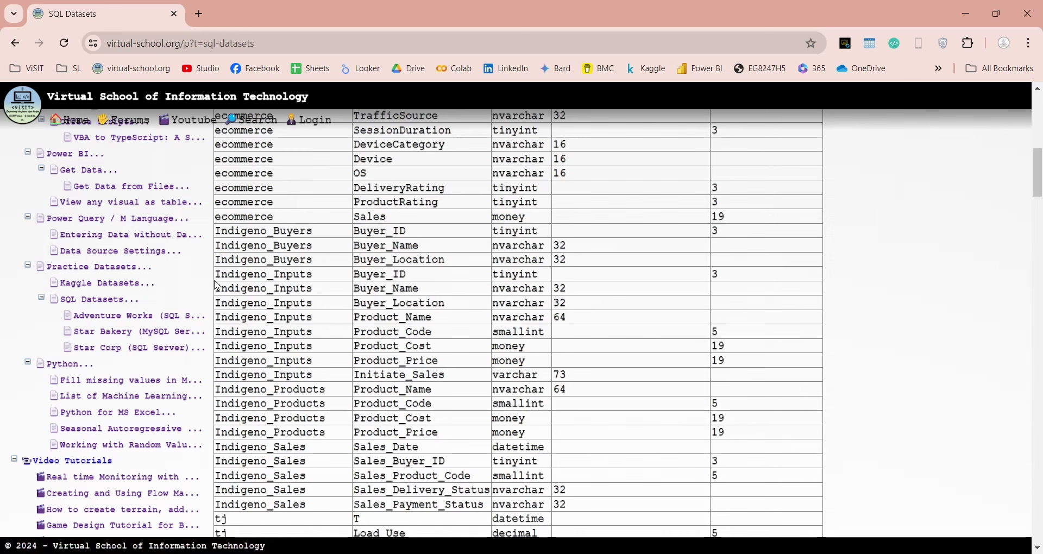
{"action": "left_click_drag", "start_coordinate": [218, 273], "coordinate": [755, 378]}
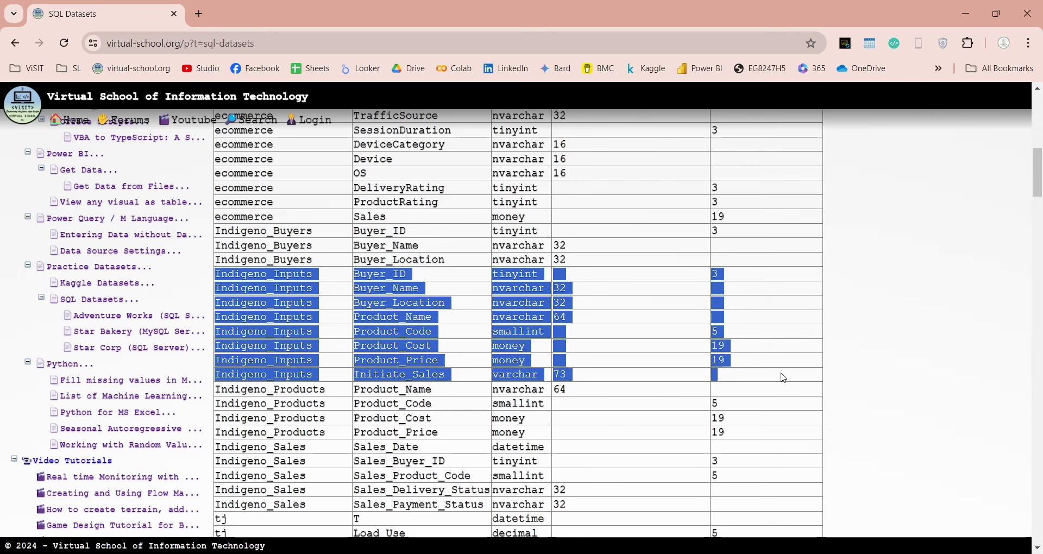
Switch to Power BI Desktop, open the loaded tables in the query editor and duplicate the dsadmin Indigeno_Buyers query
{"action": "key", "text": "alt+Tab"}
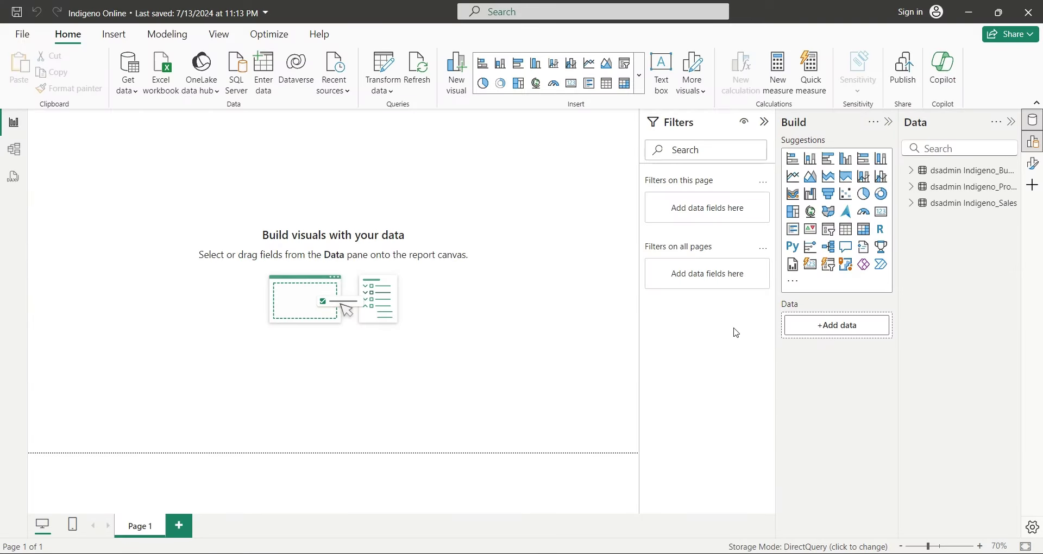
{"action": "left_click", "coordinate": [997, 122]}
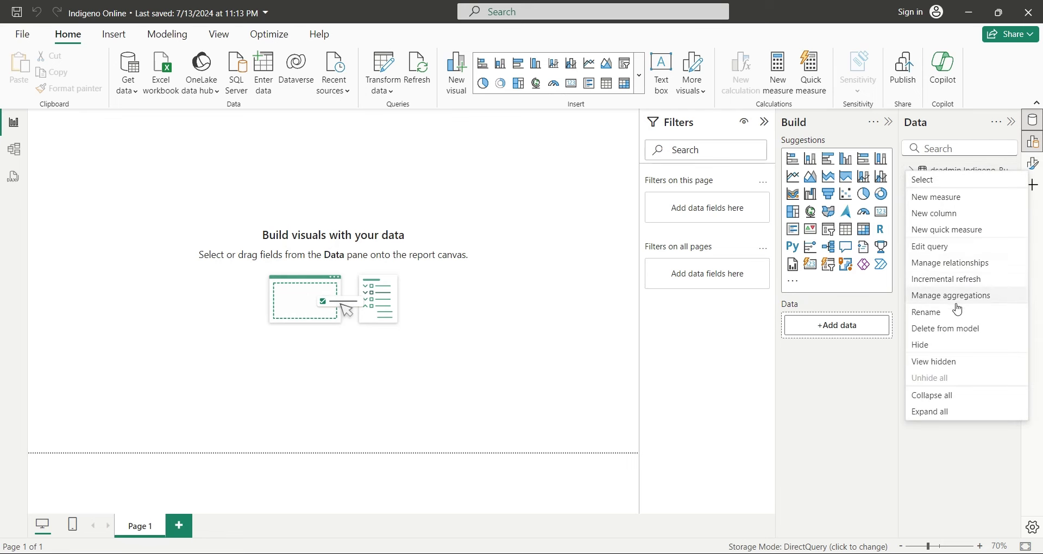
{"action": "left_click", "coordinate": [962, 248]}
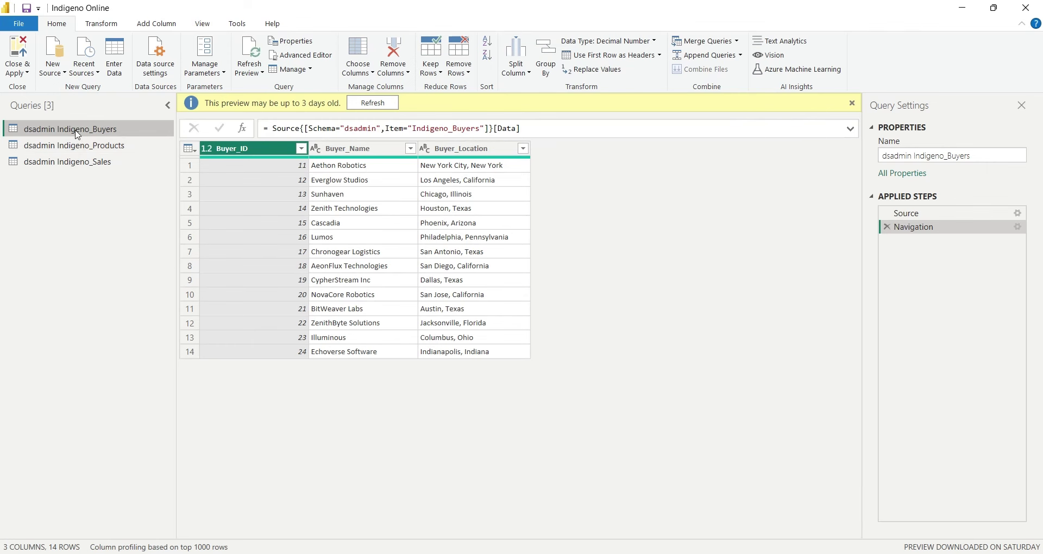
{"action": "right_click", "coordinate": [78, 135]}
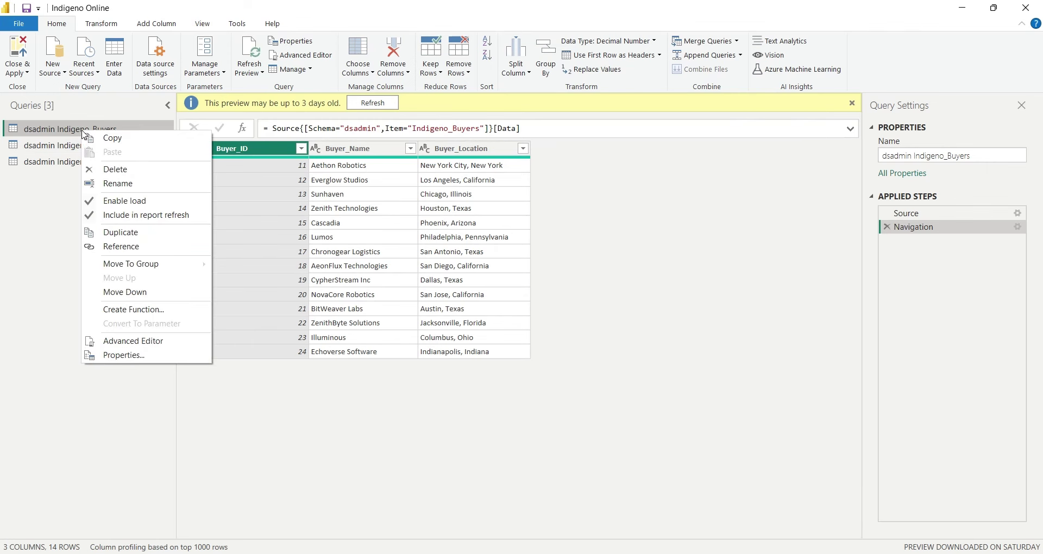
{"action": "left_click", "coordinate": [130, 233]}
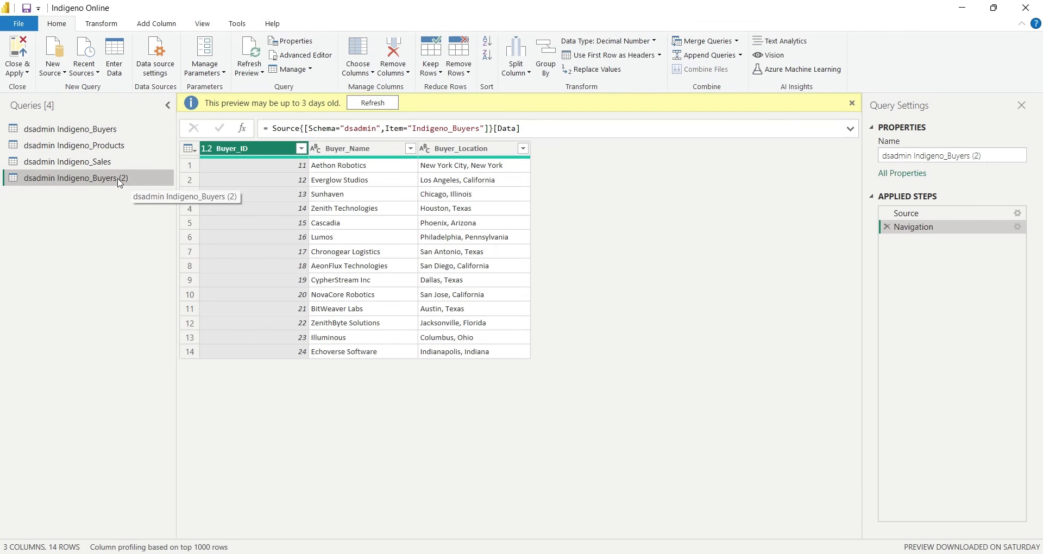
Rename the duplicated buyers query as dsadmin Indigeno_Inputs
{"action": "double_click", "coordinate": [96, 182]}
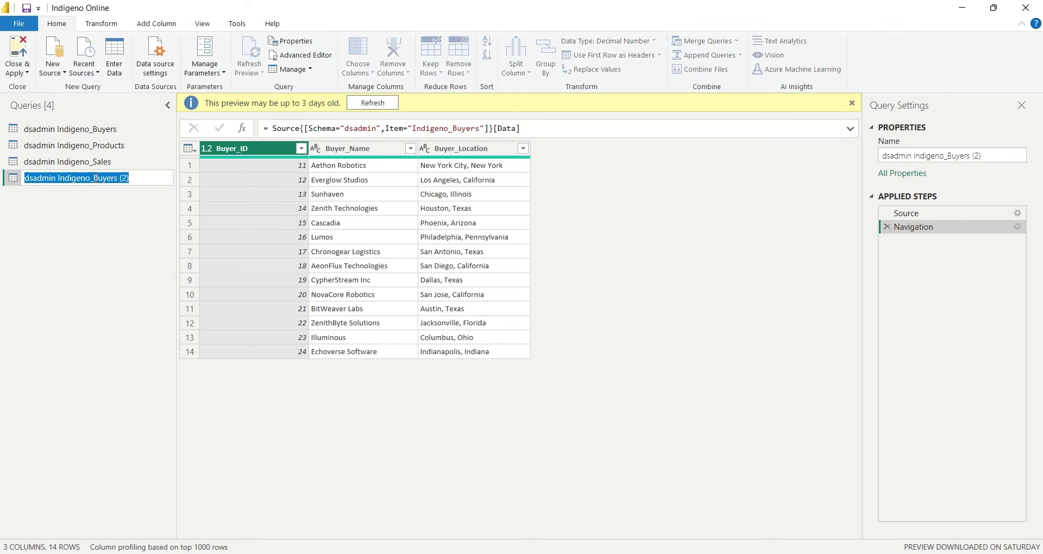
{"action": "left_click", "coordinate": [96, 178]}
{"action": "left_click_drag", "start_coordinate": [94, 178], "coordinate": [181, 174]}
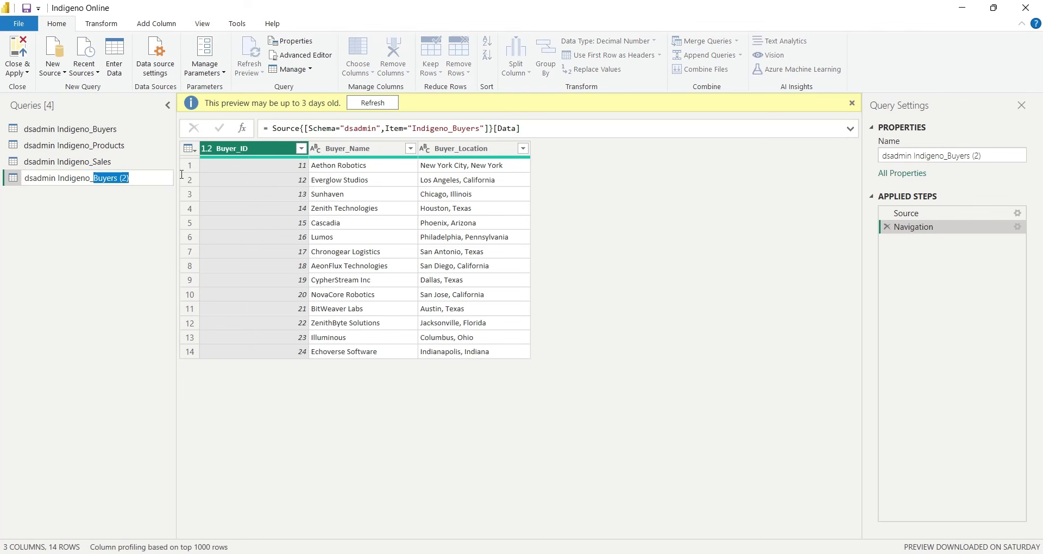
{"action": "type", "text": "Input"}
{"action": "key", "text": "Return"}
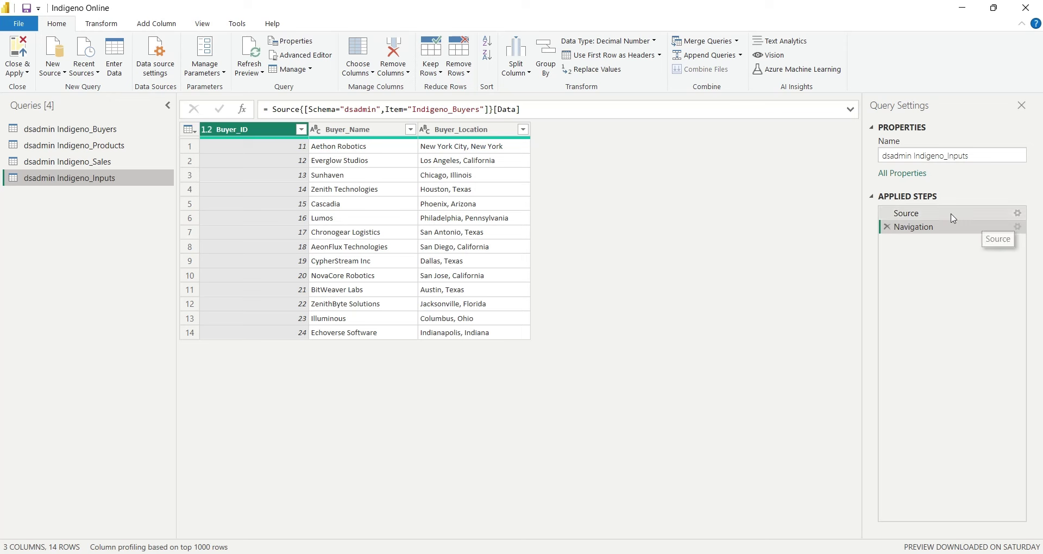
Review the Source step of the dsadmin Indigeno_Inputs query, checking the database's list of tables and views
{"action": "left_click", "coordinate": [983, 215]}
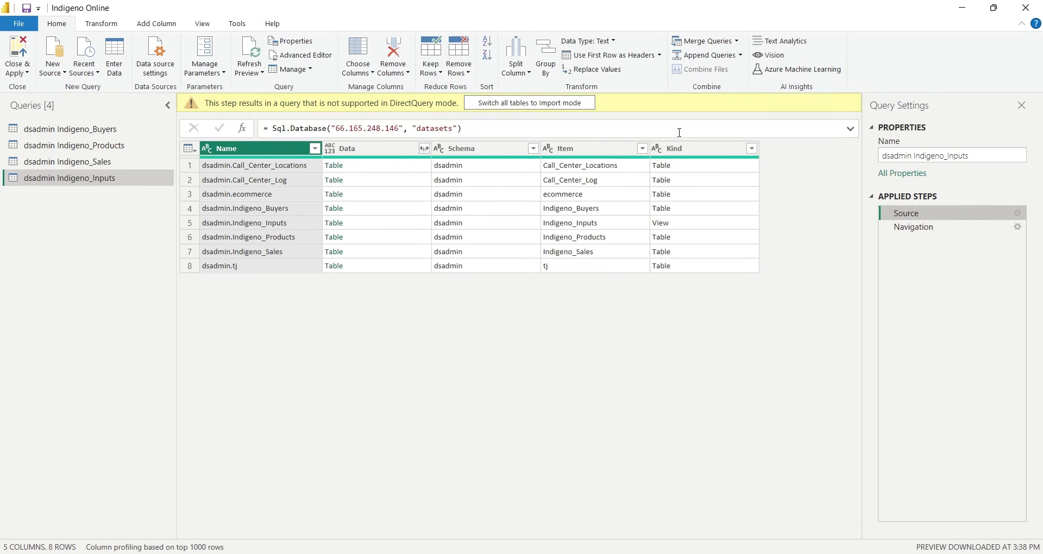
{"action": "left_click", "coordinate": [850, 129]}
{"action": "left_click", "coordinate": [850, 132]}
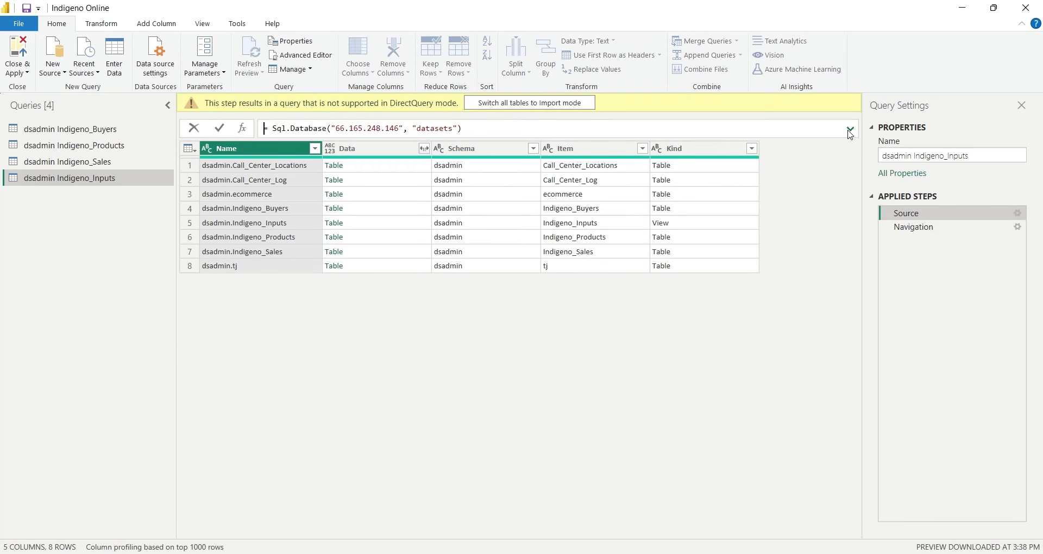
{"action": "left_click", "coordinate": [110, 182]}
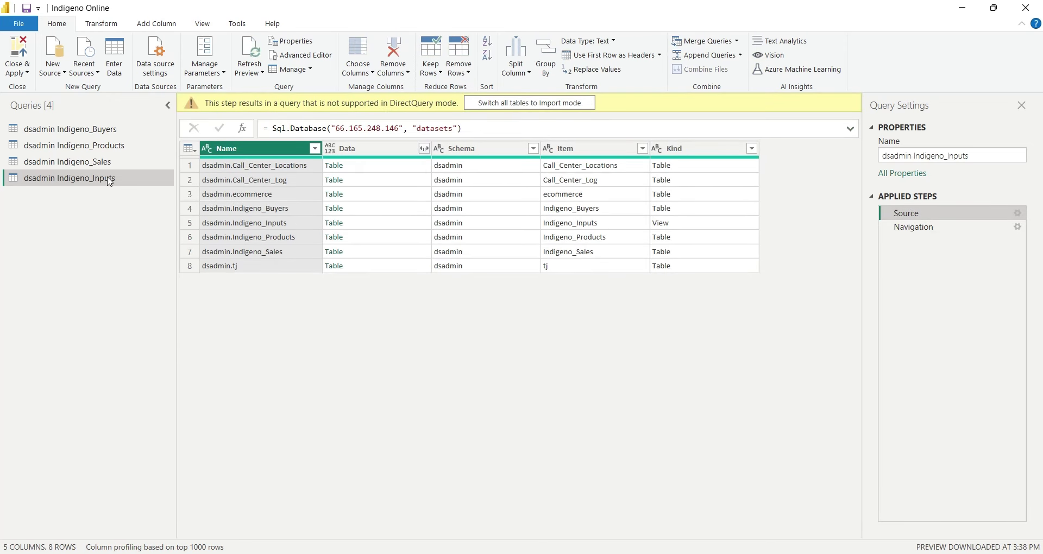
Point the query's Navigation step to the Indigeno_Inputs item instead of Indigeno_Buyers and refresh the preview
{"action": "left_click", "coordinate": [954, 227]}
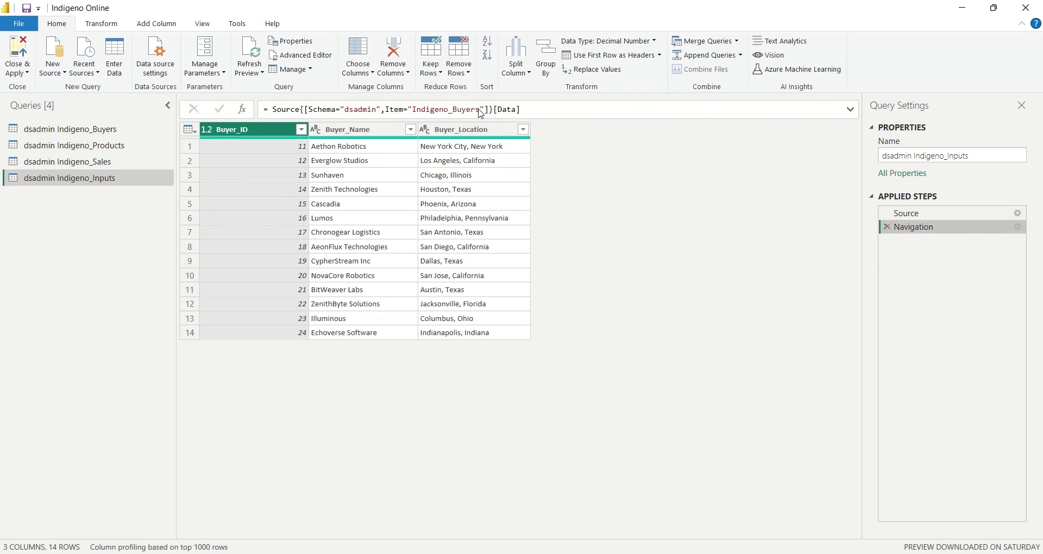
{"action": "left_click_drag", "start_coordinate": [480, 110], "coordinate": [458, 109]}
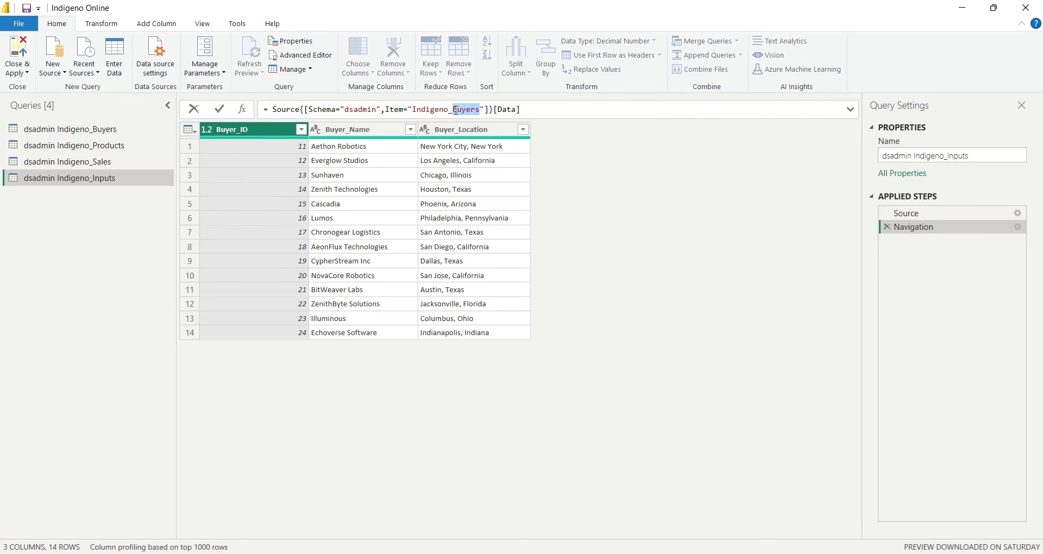
{"action": "type", "text": "Inputs"}
{"action": "key", "text": "Return"}
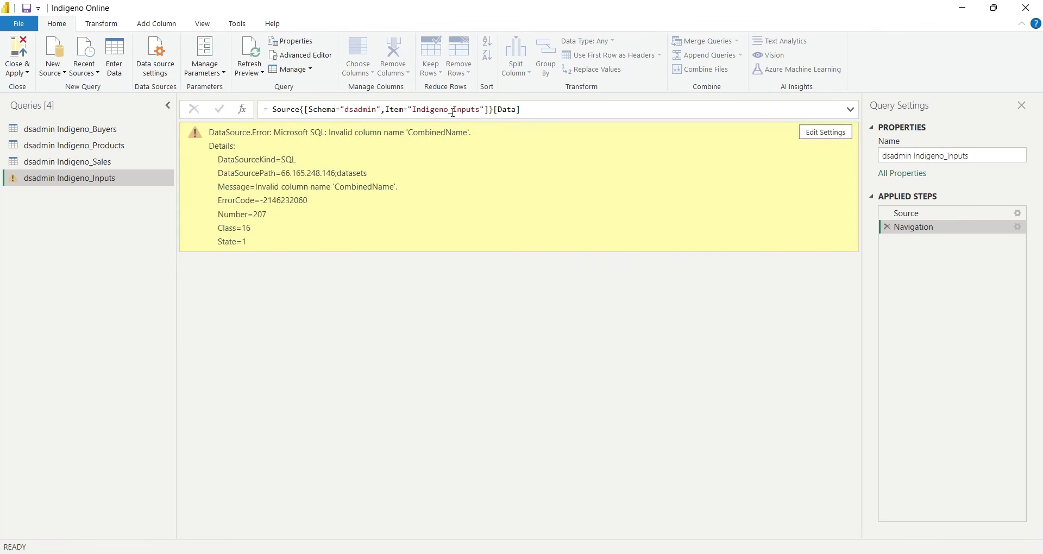
{"action": "left_click", "coordinate": [249, 53]}
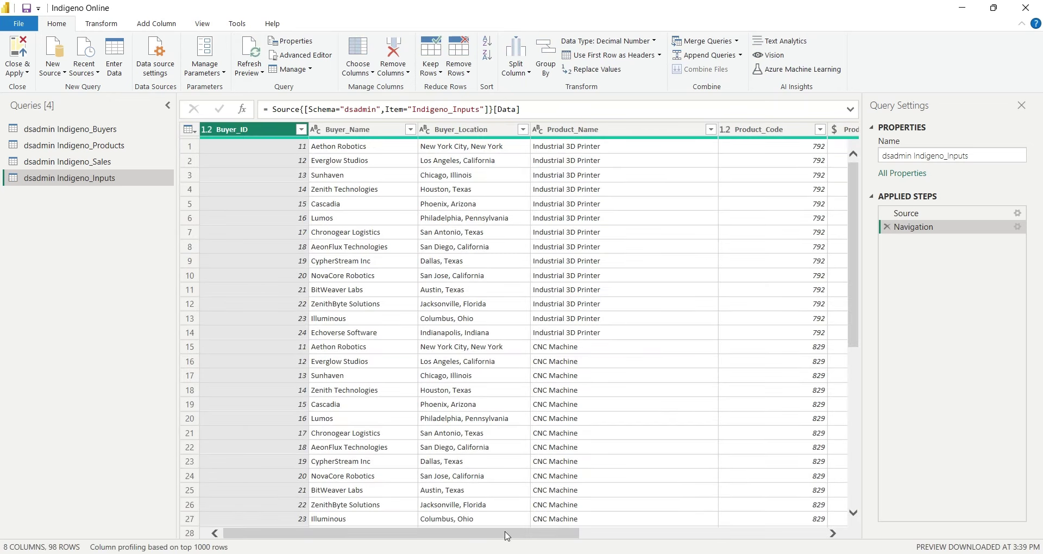
Look through the columns and rows of the Indigeno_Inputs preview, including the Initiate_Sales links and the Navigation formula
{"action": "left_click_drag", "start_coordinate": [507, 537], "coordinate": [788, 543]}
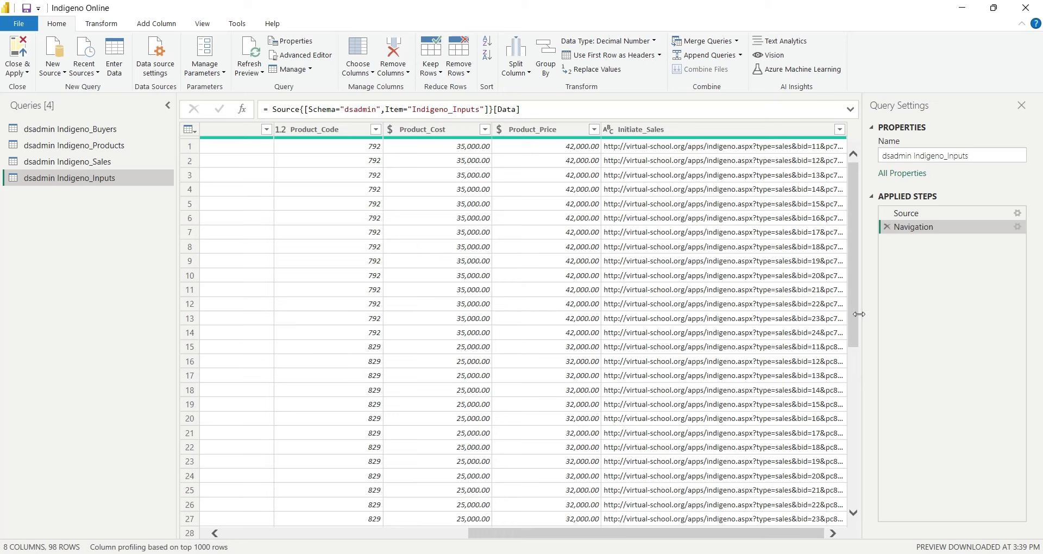
{"action": "left_click_drag", "start_coordinate": [858, 314], "coordinate": [859, 246]}
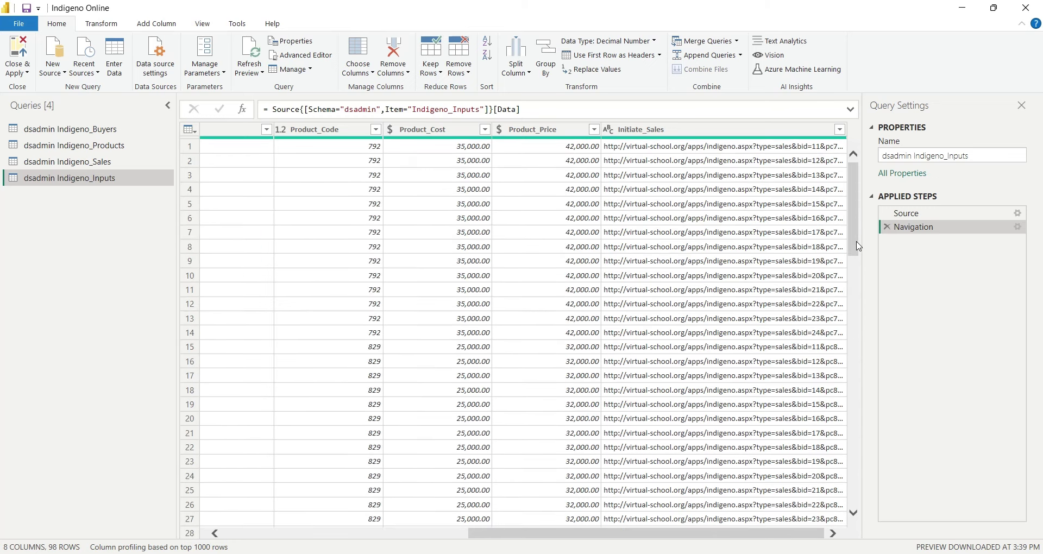
{"action": "left_click", "coordinate": [481, 110]}
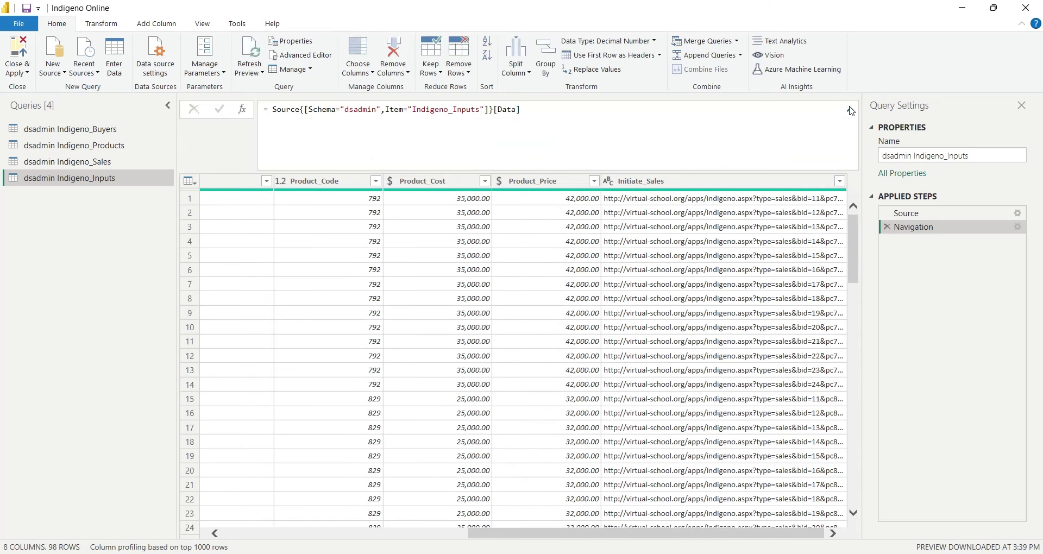
{"action": "left_click", "coordinate": [667, 539]}
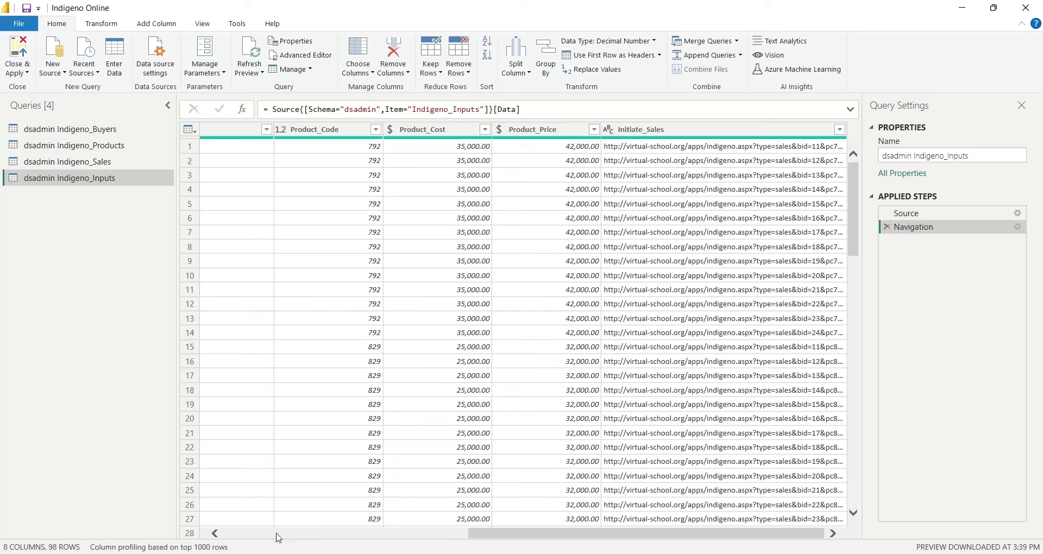
{"action": "left_click", "coordinate": [278, 538]}
{"action": "scroll", "coordinate": [310, 443], "scroll_direction": "down", "scroll_amount": 20}
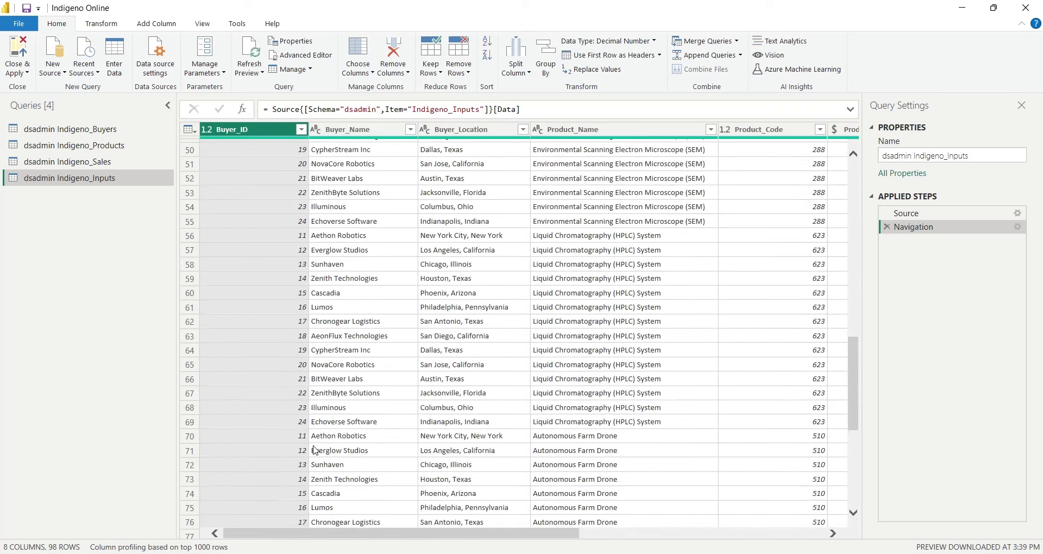
Apply the query changes, expand the dsadmin Indigeno_Inputs fields in the report and collapse the Filters pane
{"action": "left_click", "coordinate": [18, 48]}
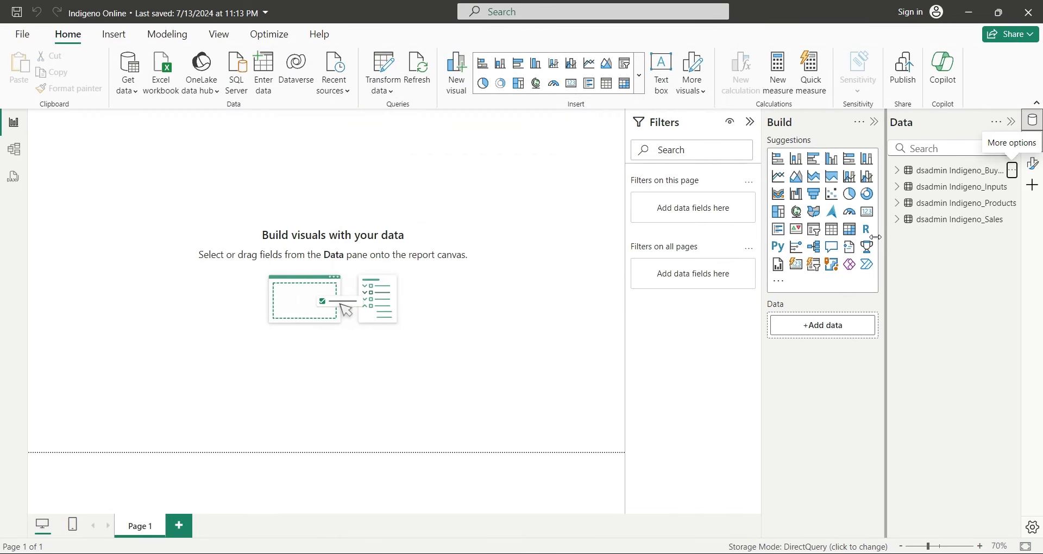
{"action": "left_click", "coordinate": [895, 196]}
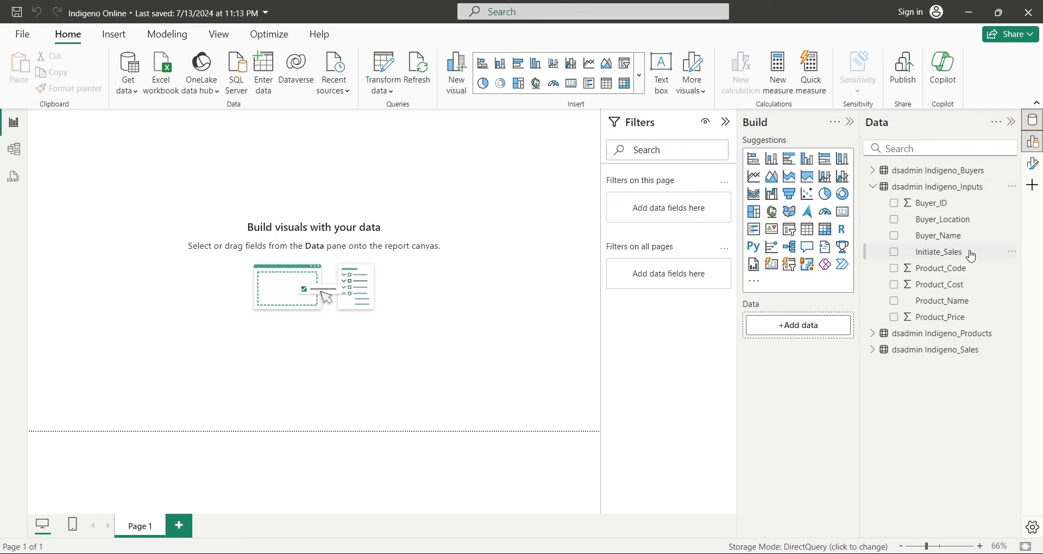
{"action": "left_click", "coordinate": [601, 124]}
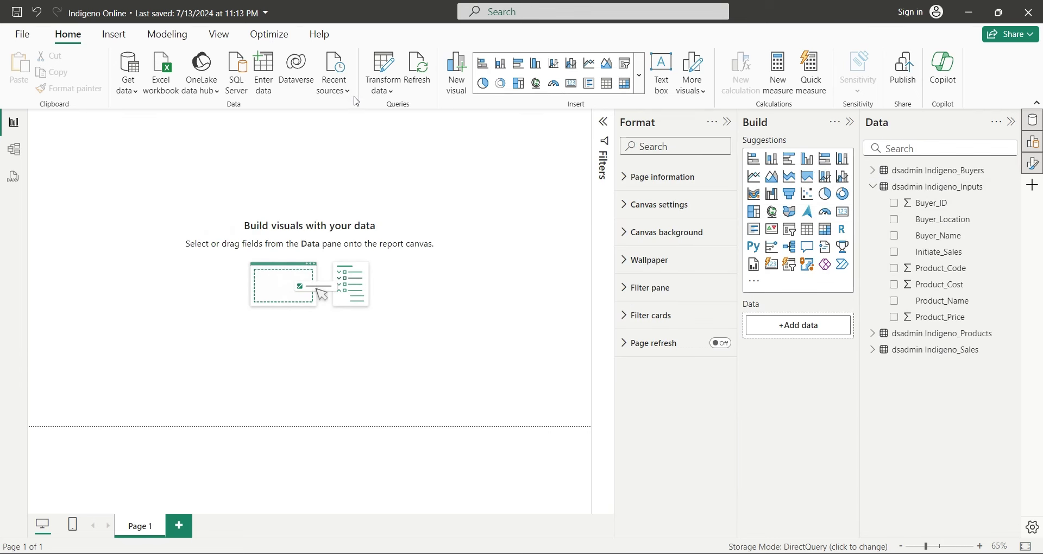
Add a wide text box across the page top titled "Indigeno Online Sales Input Screen" in bold, enlarged text
{"action": "left_click", "coordinate": [662, 75]}
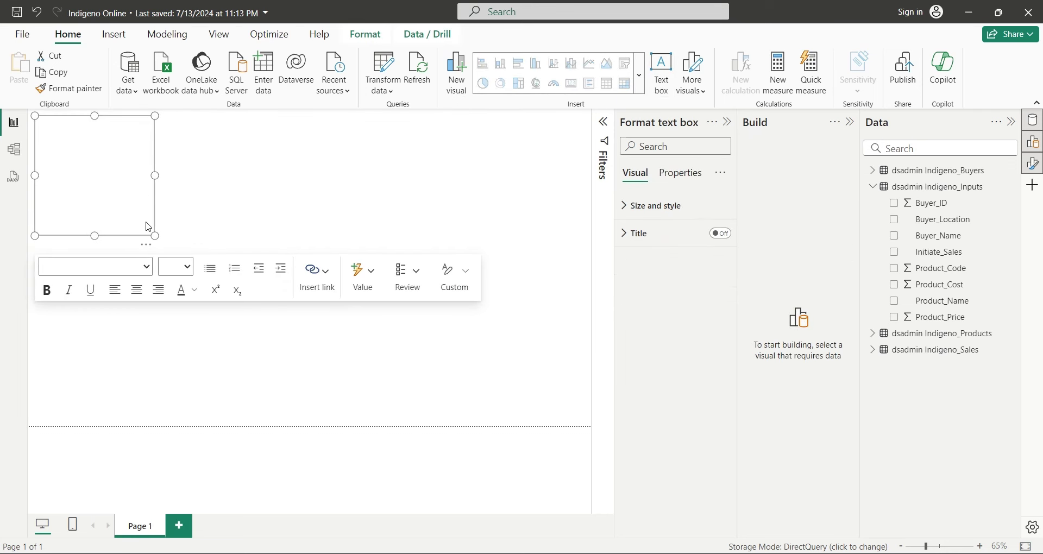
{"action": "left_click_drag", "start_coordinate": [156, 238], "coordinate": [585, 144]}
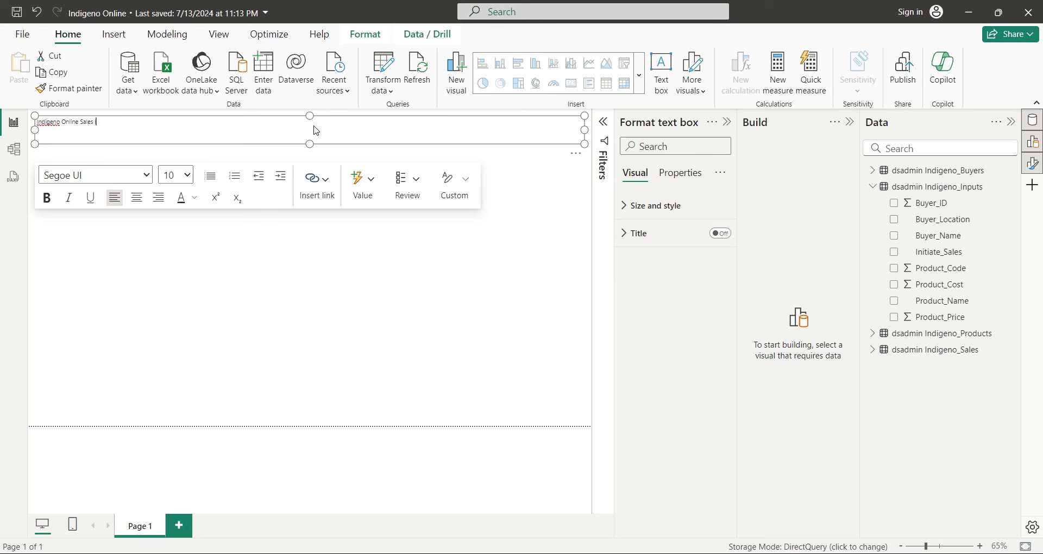
{"action": "key", "text": "ctrl+a"}
{"action": "left_click", "coordinate": [176, 175]}
{"action": "left_click", "coordinate": [169, 371]}
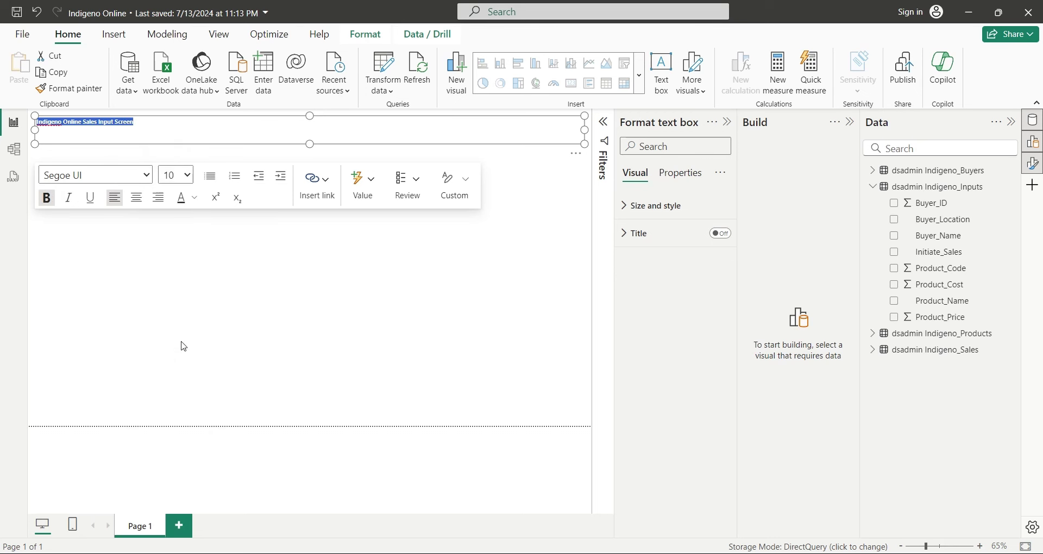
Build a table visual below the title with Product_Name, unsummarized Product_Price and Initiate_Sales, and enlarge it to fill the page
{"action": "left_click", "coordinate": [159, 280]}
{"action": "left_click", "coordinate": [808, 228]}
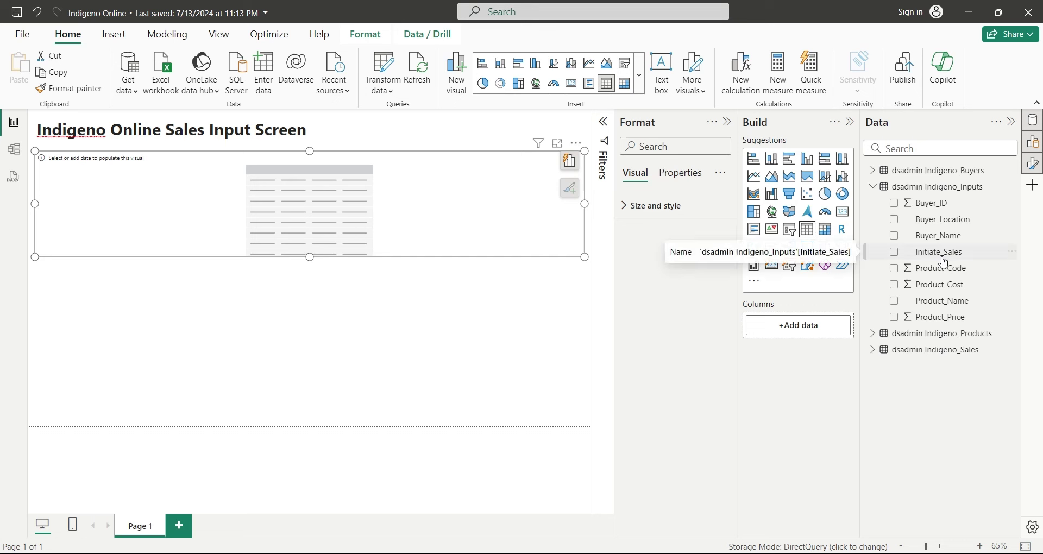
{"action": "left_click_drag", "start_coordinate": [945, 306], "coordinate": [837, 355]}
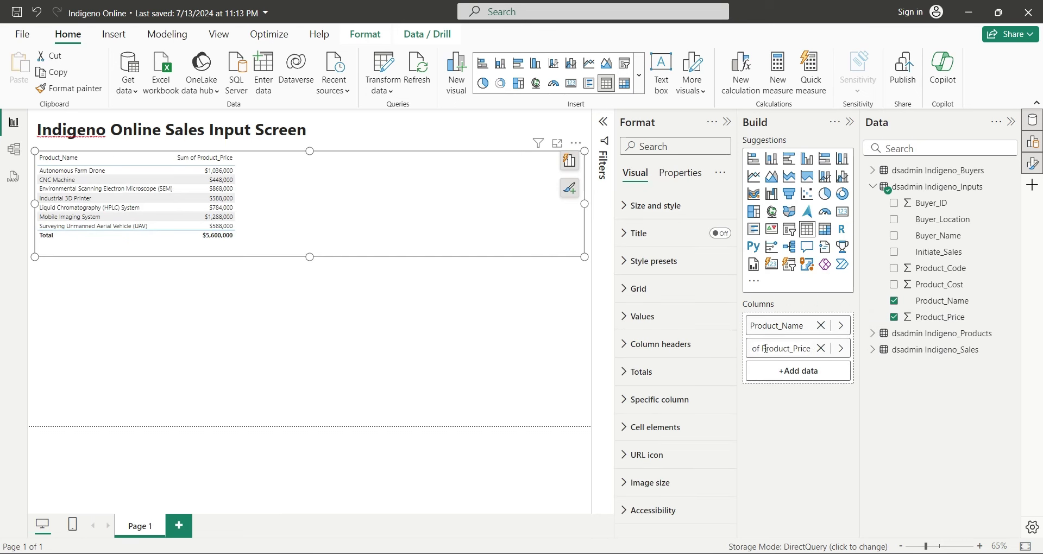
{"action": "left_click_drag", "start_coordinate": [939, 252], "coordinate": [776, 380]}
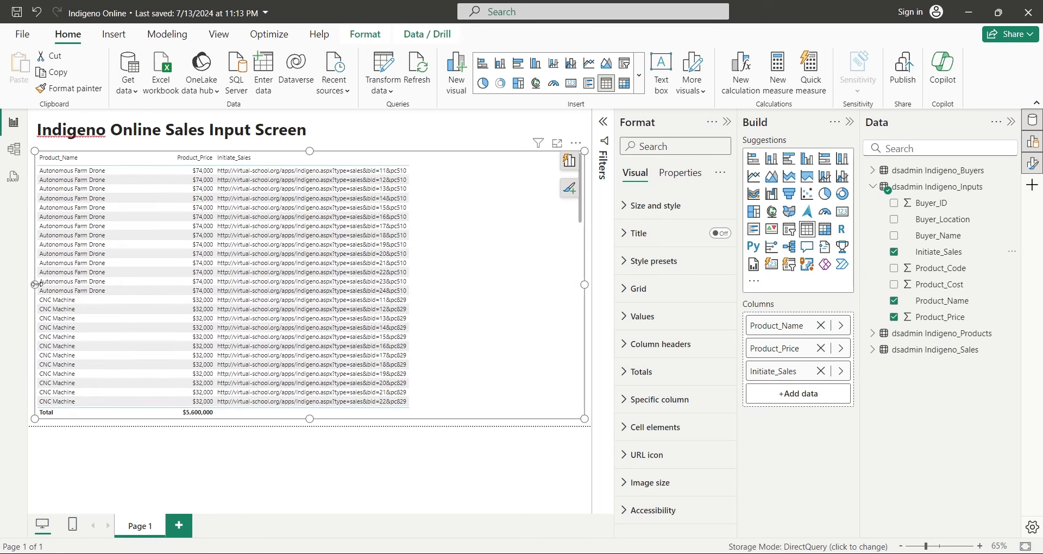
{"action": "left_click_drag", "start_coordinate": [580, 223], "coordinate": [619, 212]}
Add a Buyer_Name visual as a narrow column along the page's left edge and convert it to a slicer
{"action": "left_click_drag", "start_coordinate": [952, 241], "coordinate": [195, 389]}
{"action": "left_click_drag", "start_coordinate": [308, 363], "coordinate": [308, 151]}
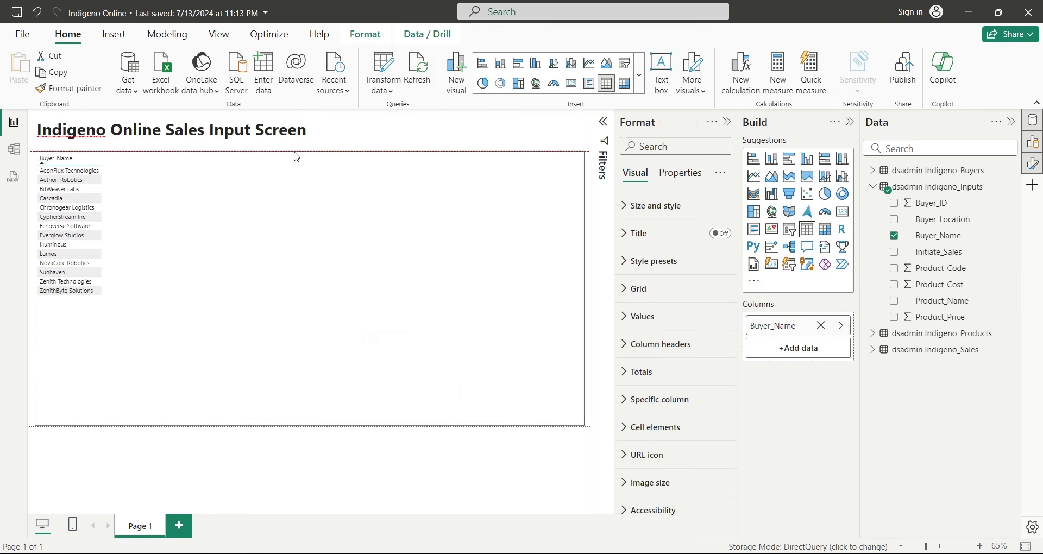
{"action": "left_click_drag", "start_coordinate": [585, 288], "coordinate": [133, 288]}
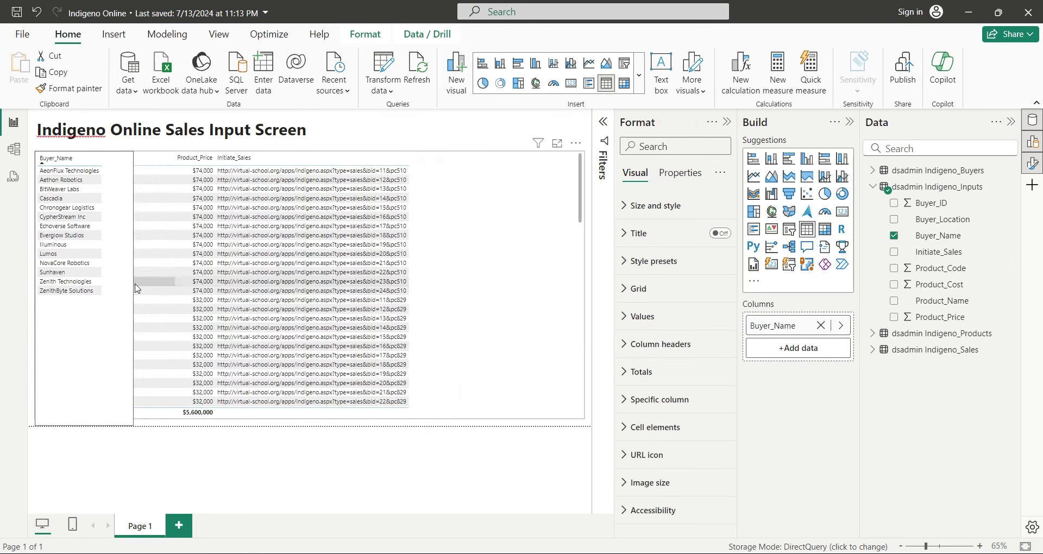
{"action": "left_click", "coordinate": [790, 229]}
Fit the product table beside the Buyer_Name slicer, match the slicer's height to it and widen the Initiate_Sales column
{"action": "left_click", "coordinate": [38, 287]}
{"action": "left_click_drag", "start_coordinate": [38, 287], "coordinate": [140, 287]}
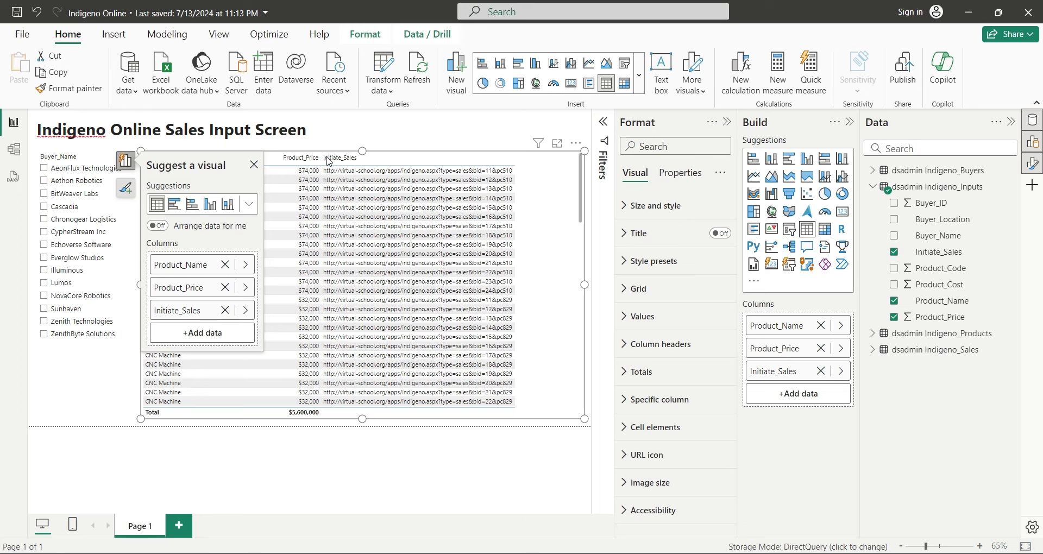
{"action": "left_click", "coordinate": [73, 427]}
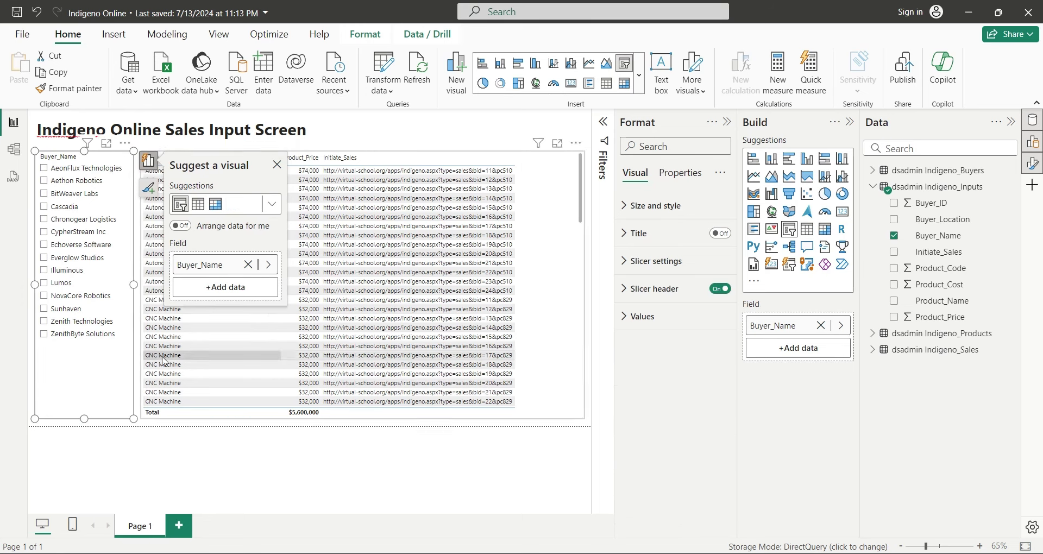
{"action": "left_click", "coordinate": [455, 258]}
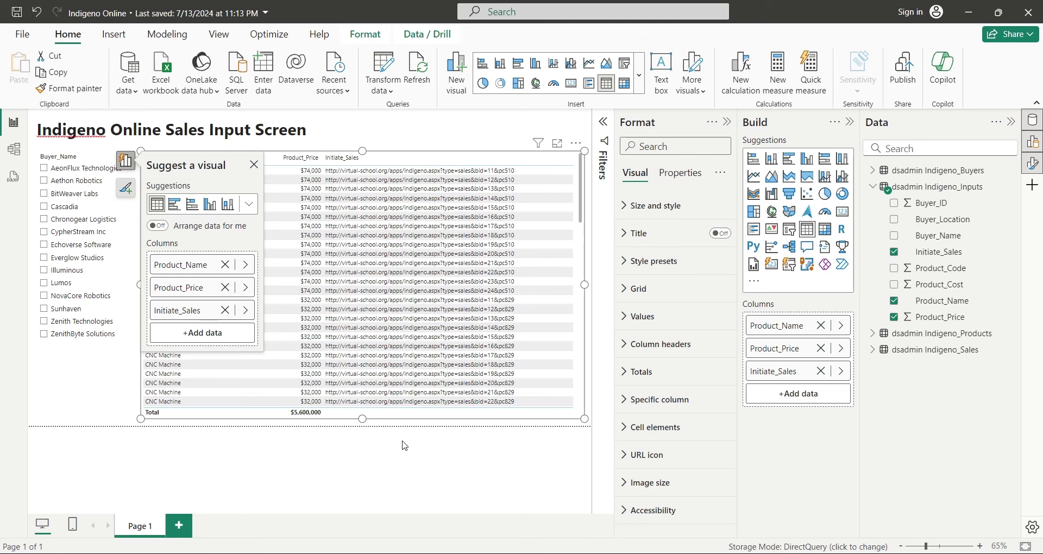
Give the title, slicer and table a black 1 px visual border with 5 px rounded corners
{"action": "key", "text": "ctrl+a"}
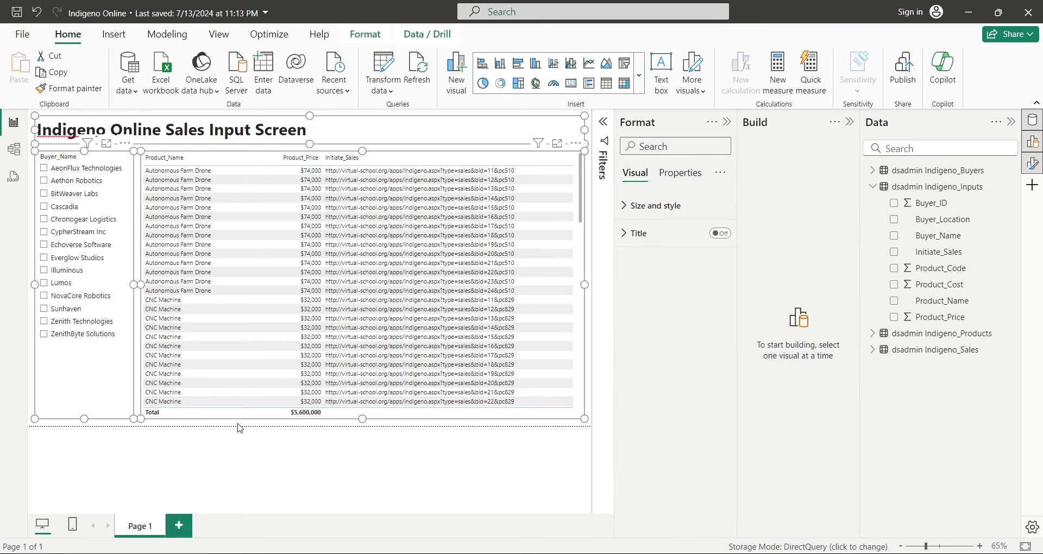
{"action": "left_click", "coordinate": [652, 205]}
{"action": "scroll", "coordinate": [668, 440], "scroll_direction": "down", "scroll_amount": 2}
{"action": "left_click", "coordinate": [715, 431]}
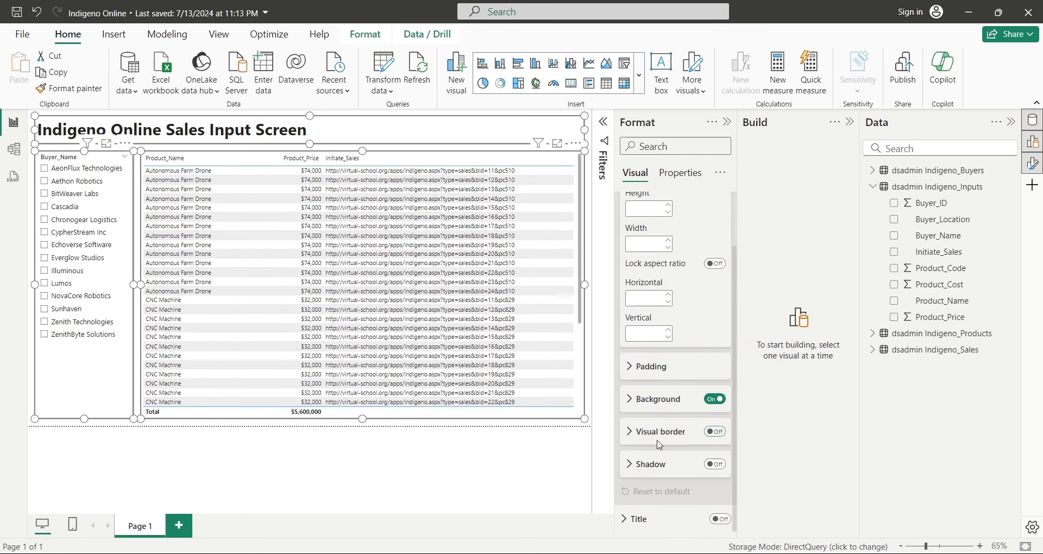
{"action": "left_click", "coordinate": [661, 432]}
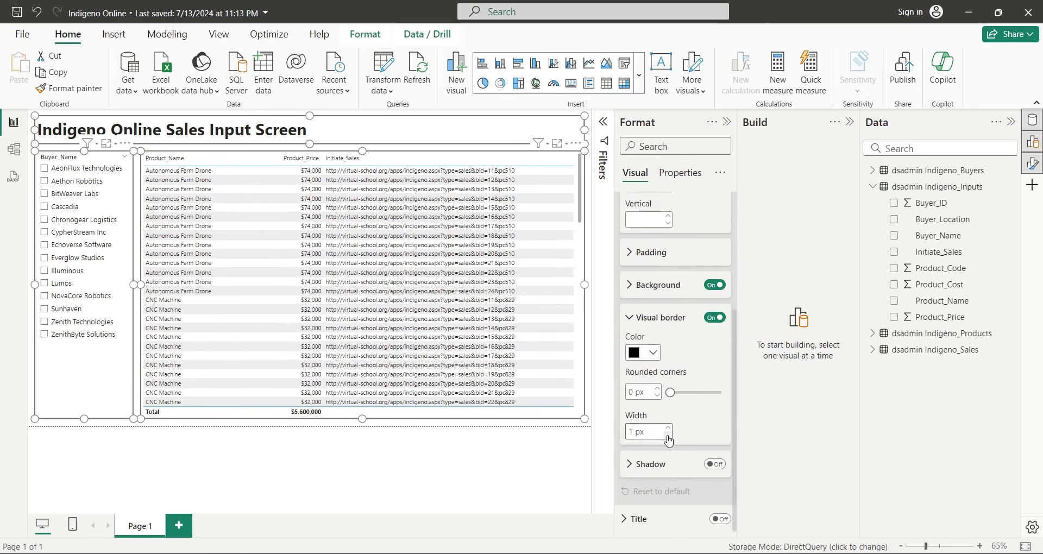
{"action": "left_click", "coordinate": [656, 389]}
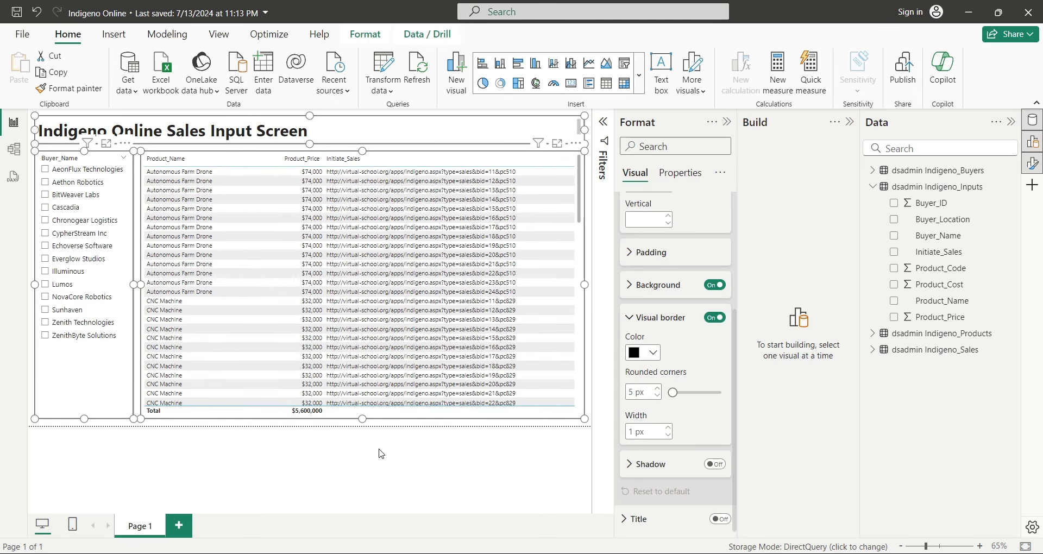
{"action": "left_click", "coordinate": [592, 403]}
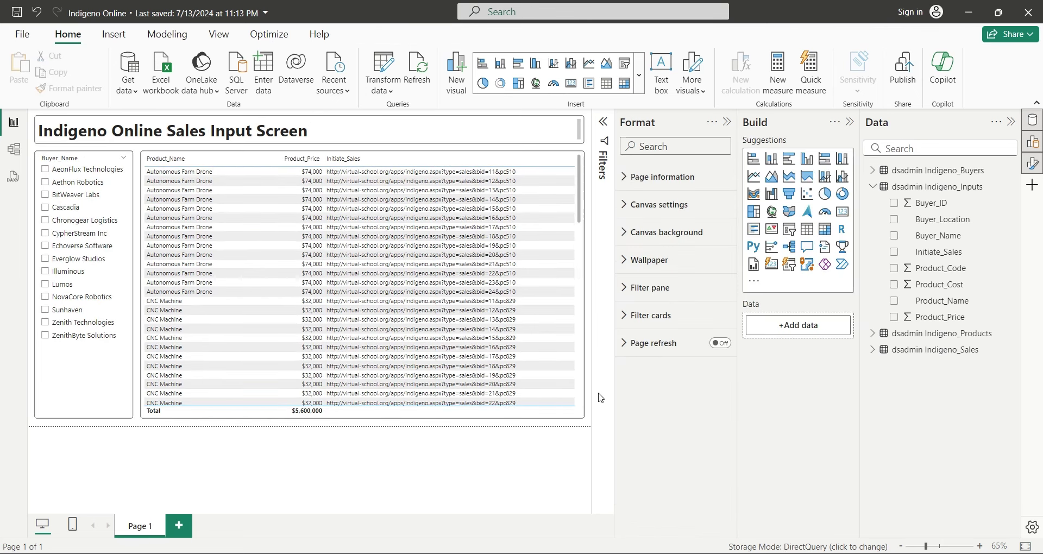
Filter the product table to the buyer AeonFlux Technologies with the Buyer_Name slicer
{"action": "left_click", "coordinate": [384, 180]}
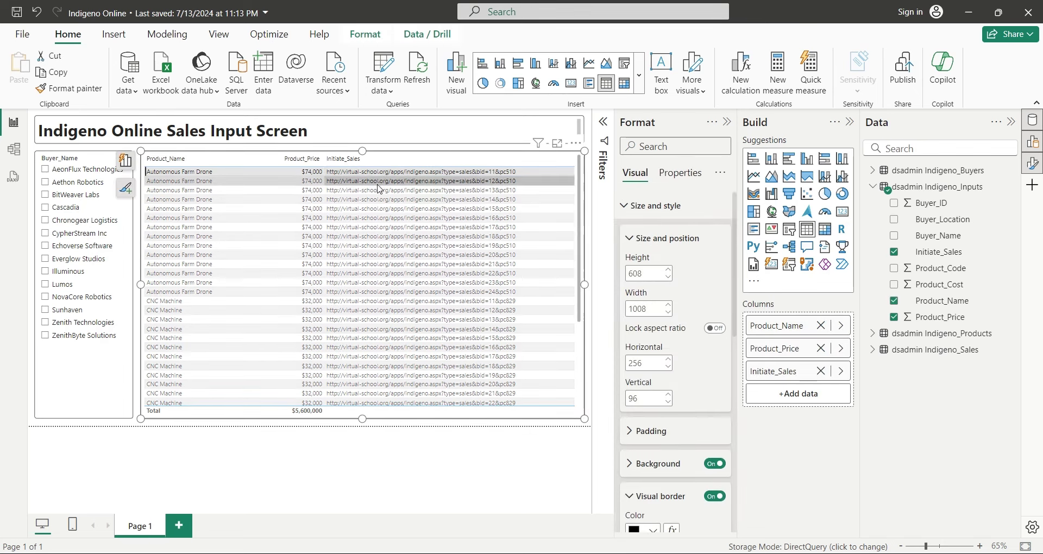
{"action": "left_click", "coordinate": [45, 169]}
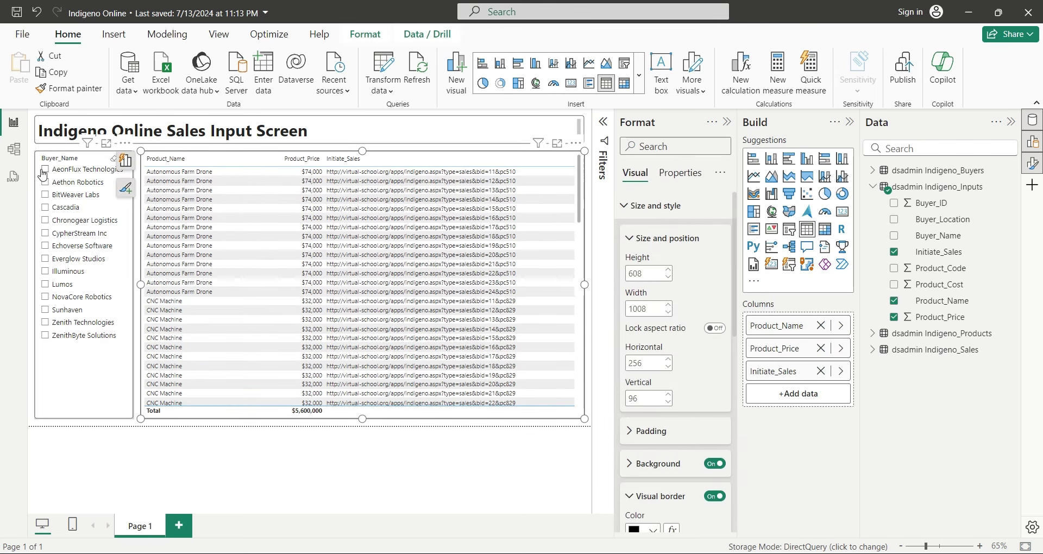
{"action": "left_click", "coordinate": [449, 197]}
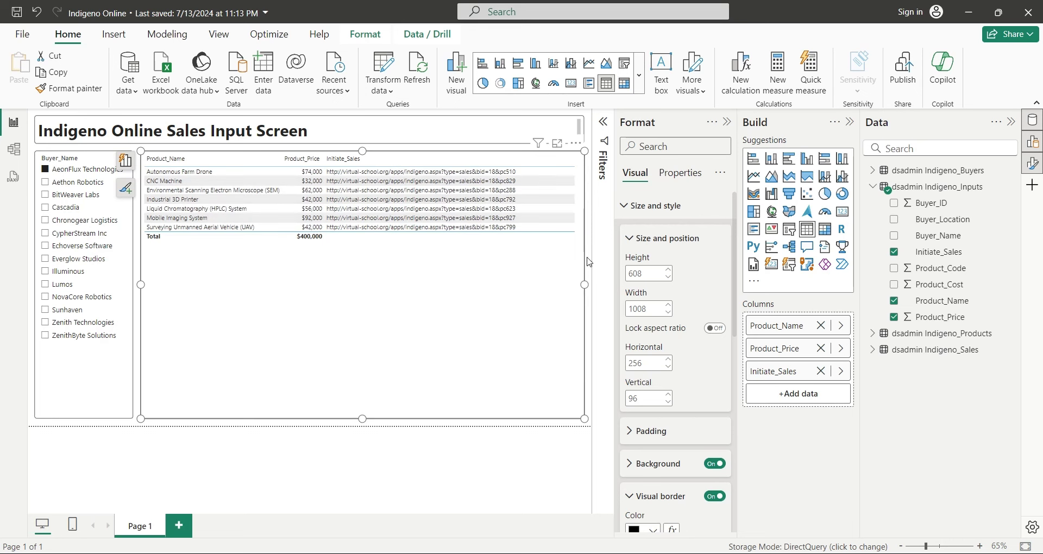
Turn on Web URL formatting for the table's Initiate_Sales column, based on the First Initiate_Sales field and applied to values only
{"action": "left_click", "coordinate": [651, 209]}
{"action": "left_click", "coordinate": [643, 431]}
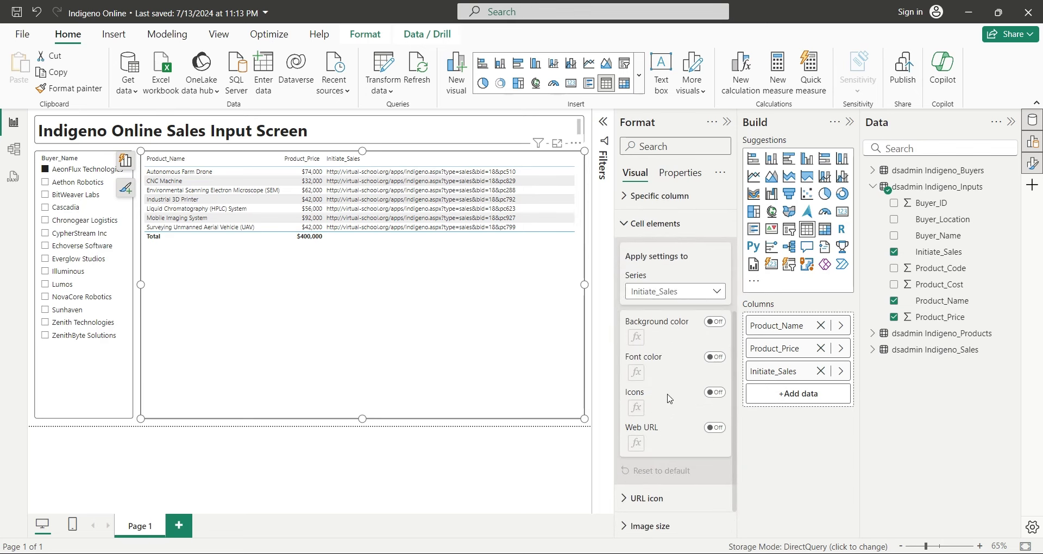
{"action": "left_click", "coordinate": [674, 292]}
{"action": "left_click", "coordinate": [650, 341]}
{"action": "left_click", "coordinate": [712, 430]}
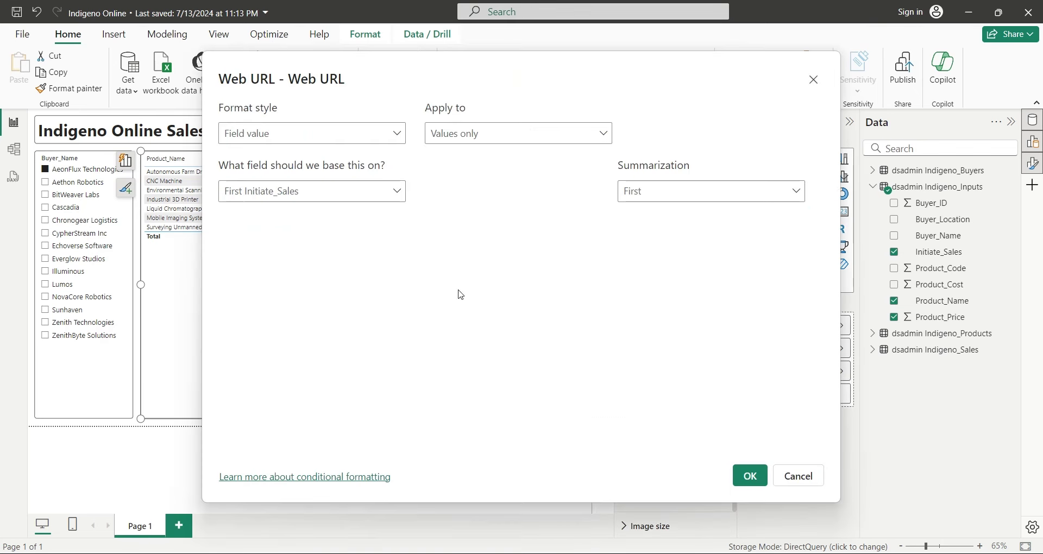
{"action": "left_click", "coordinate": [750, 483]}
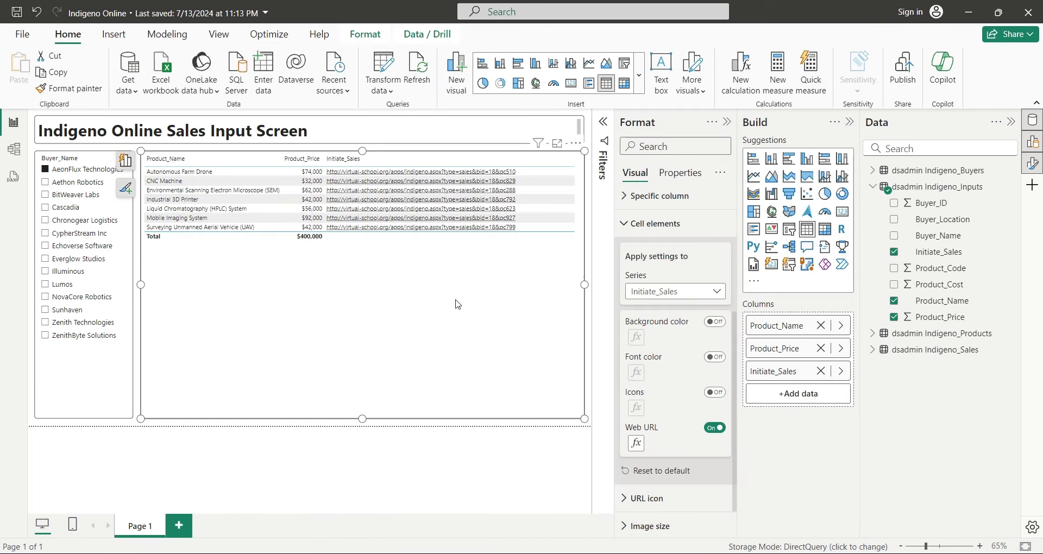
Test the Initiate_Sales link of the Surveying Unmanned Aerial Vehicle (UAV) row in the browser and return to the report
{"action": "left_click", "coordinate": [440, 228]}
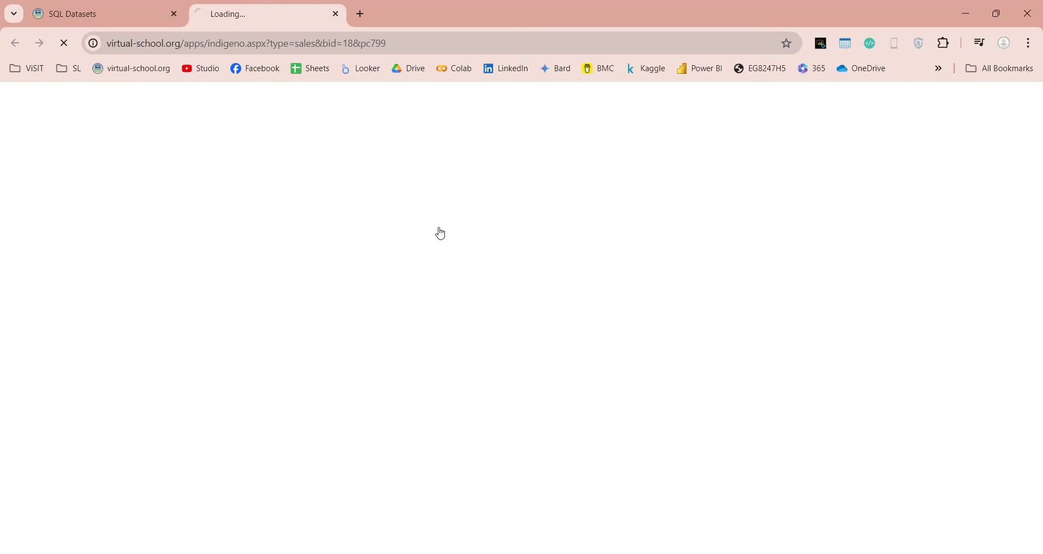
{"action": "left_click_drag", "start_coordinate": [18, 102], "coordinate": [417, 229]}
{"action": "left_click", "coordinate": [419, 229]}
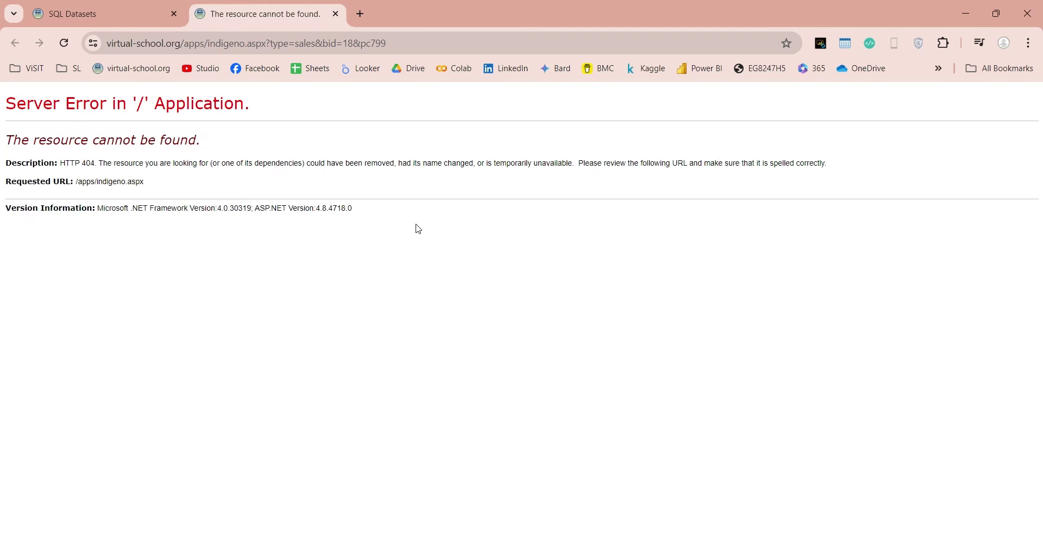
{"action": "left_click", "coordinate": [966, 14]}
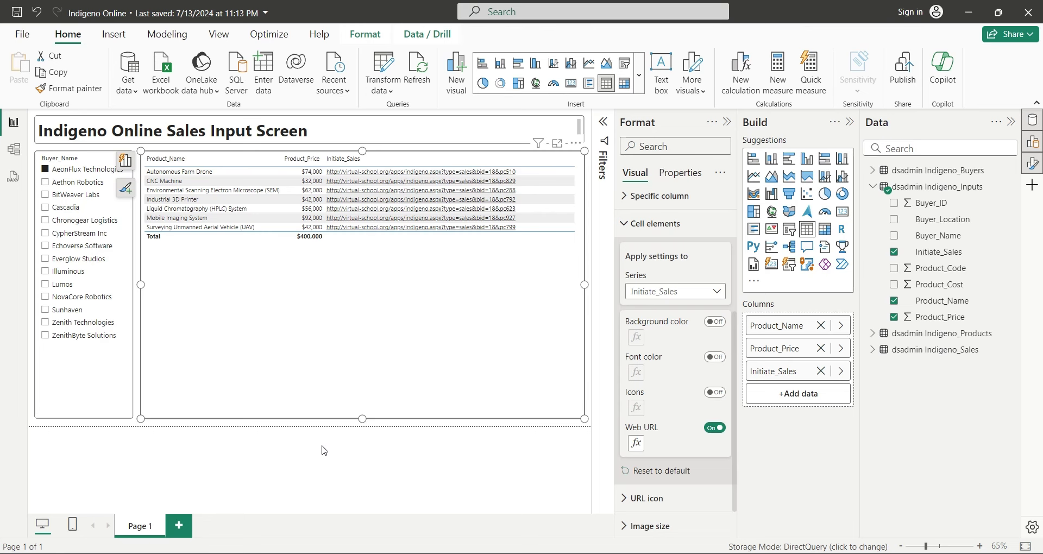
In SQL Server Management Studio, replace the old query with "alter table indigeno_sales add column ID smallint;" and "select * from indigeno_sales;", and execute
{"action": "key", "text": "alt+Tab"}
{"action": "left_click_drag", "start_coordinate": [397, 178], "coordinate": [239, 113]}
{"action": "key", "text": "Delete"}
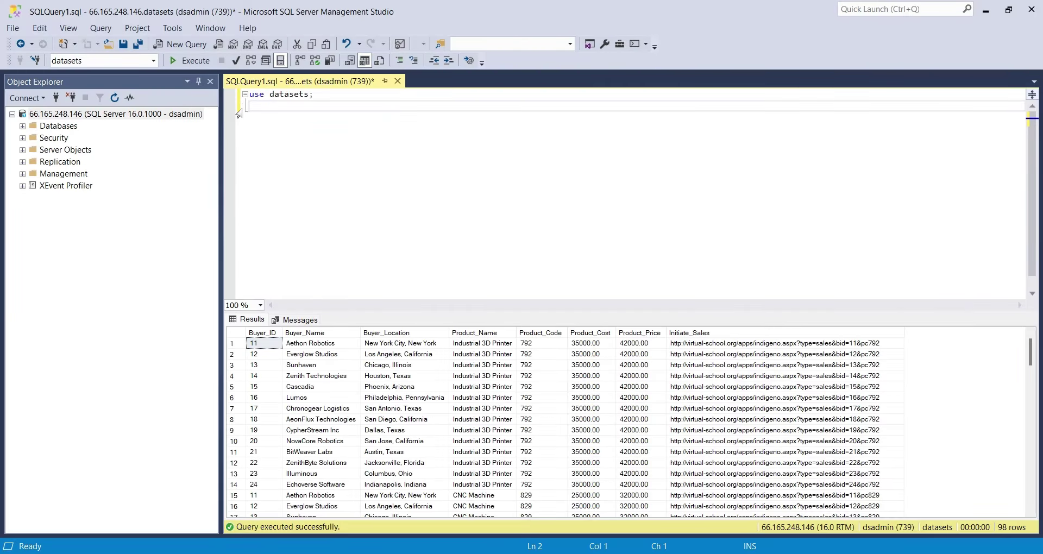
{"action": "type", "text": "alter table indigeno_sales add"}
{"action": "type", "text": "column "}
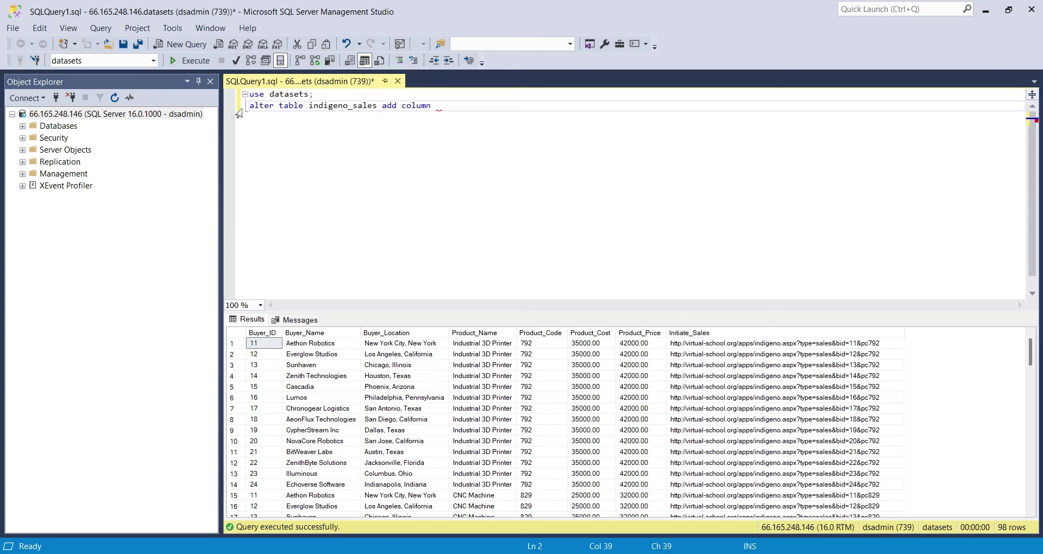
{"action": "type", "text": "ID smallint;"}
{"action": "key", "text": "Return"}
{"action": "type", "text": "select * from indigeno_sales;"}
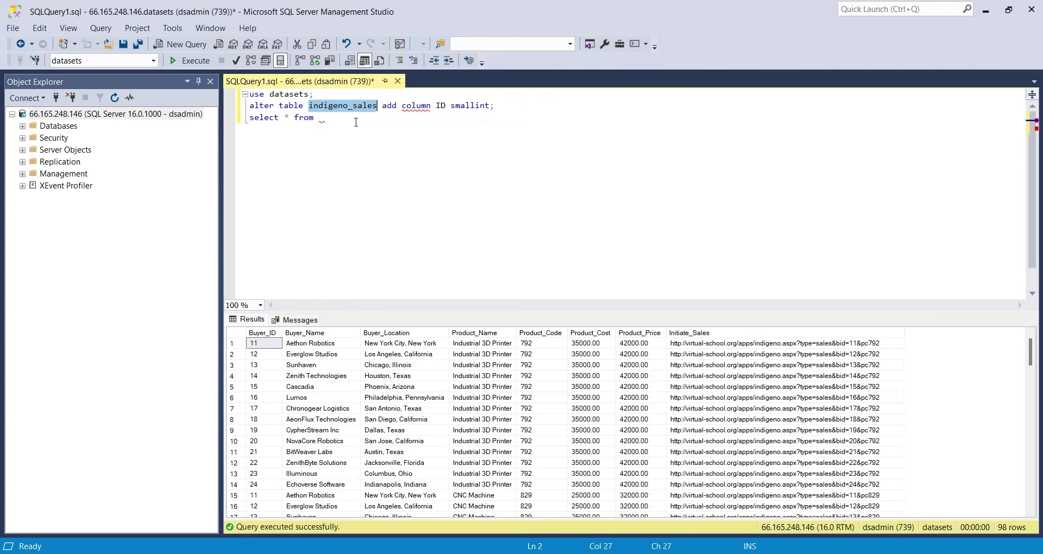
{"action": "left_click", "coordinate": [191, 61]}
Remove the keyword "column" from the alter table statement and execute the query again
{"action": "double_click", "coordinate": [421, 107]}
{"action": "key", "text": "BackSpace"}
{"action": "key", "text": "BackSpace"}
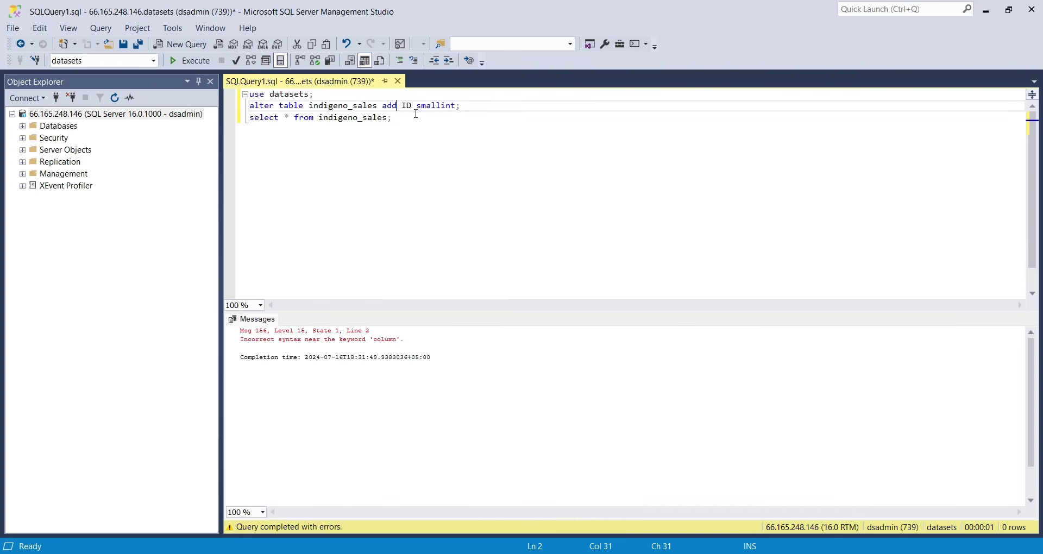
{"action": "key", "text": "F5"}
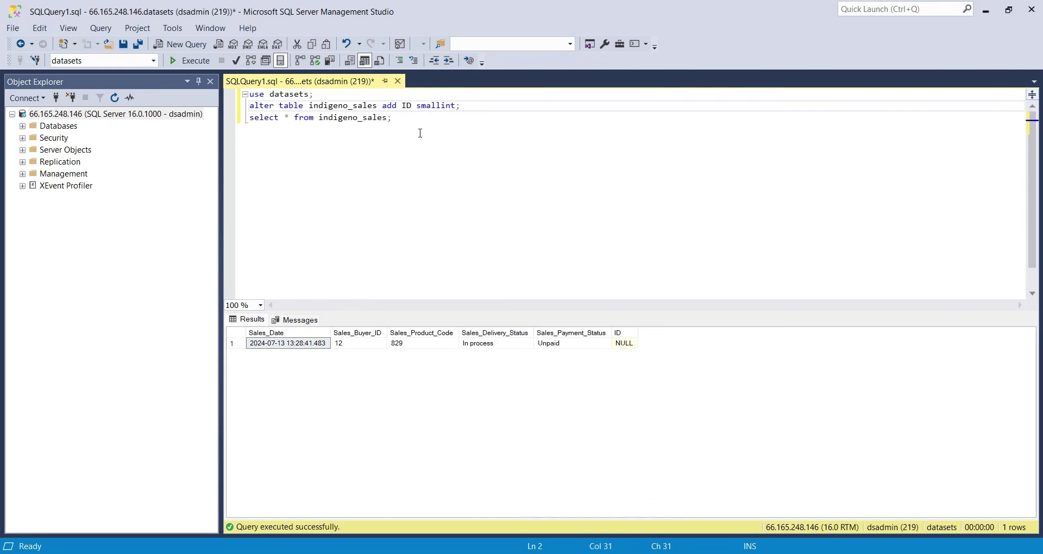
Replace the alter table statement with "delete from indigeno_sales;" and execute the query
{"action": "left_click", "coordinate": [431, 190]}
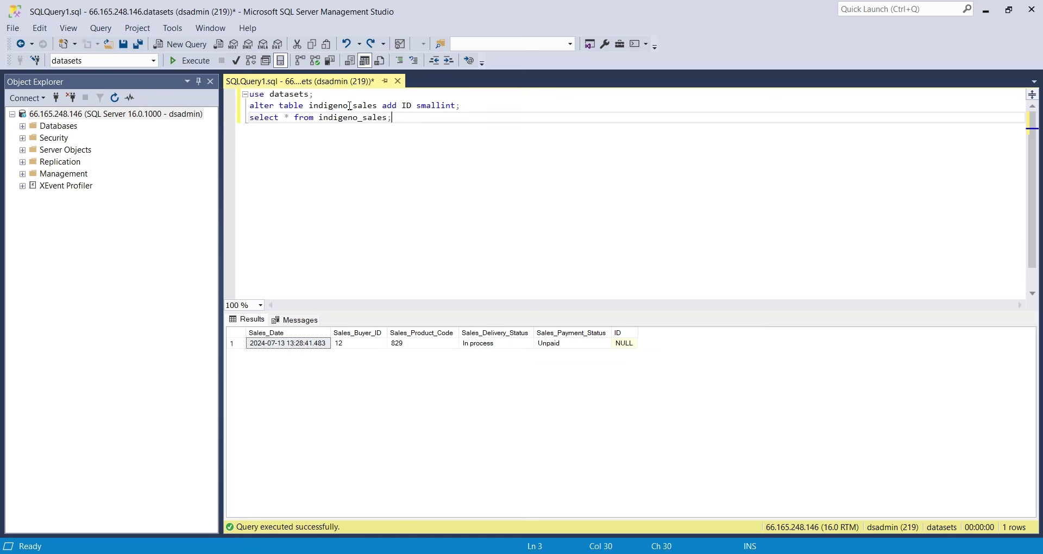
{"action": "left_click_drag", "start_coordinate": [253, 104], "coordinate": [550, 104]}
{"action": "type", "text": "delete from indigeno_sales;"}
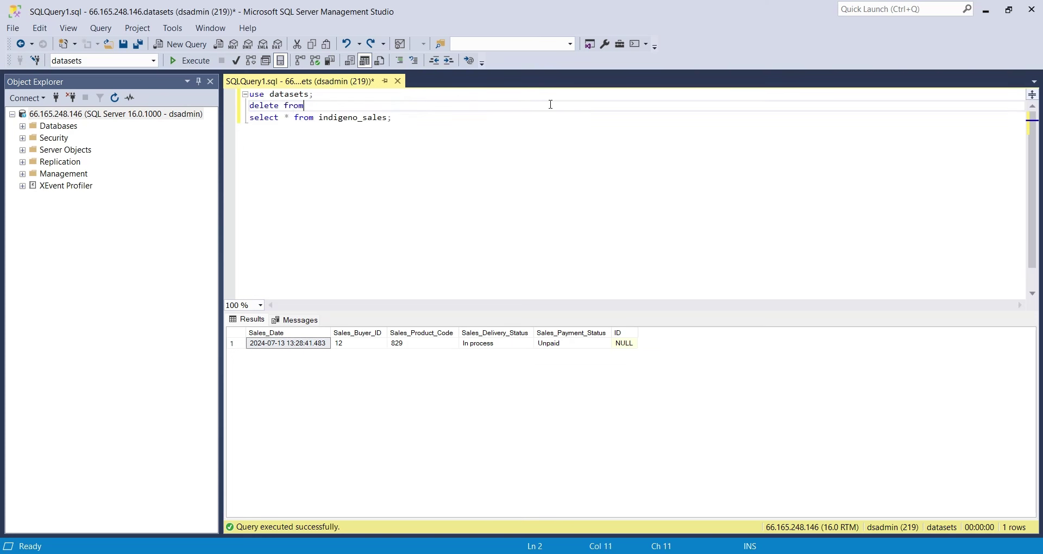
{"action": "left_click", "coordinate": [190, 60]}
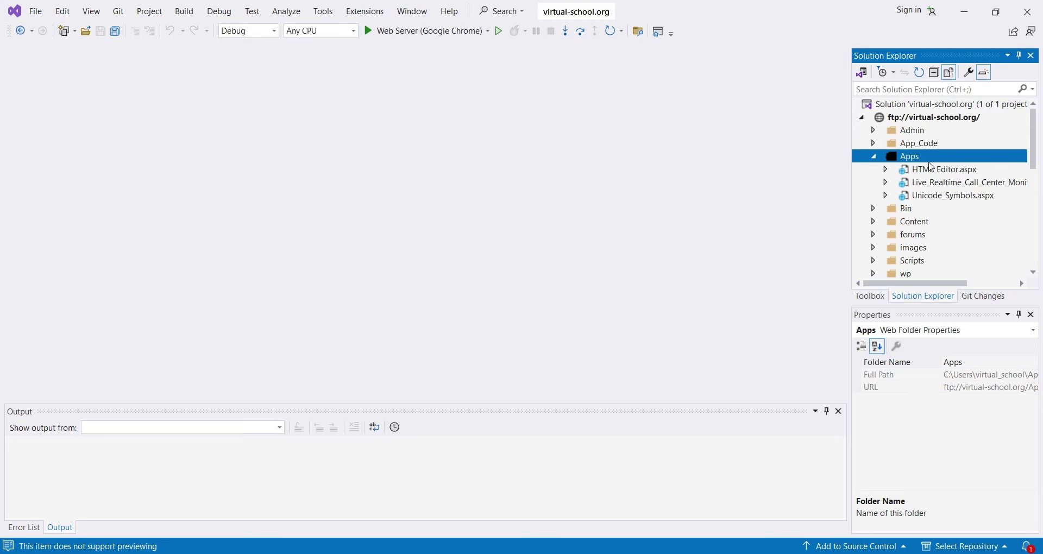
In the virtual-school.org website project in Visual Studio, add a web form named Indigeno to the Apps folder
{"action": "right_click", "coordinate": [923, 160]}
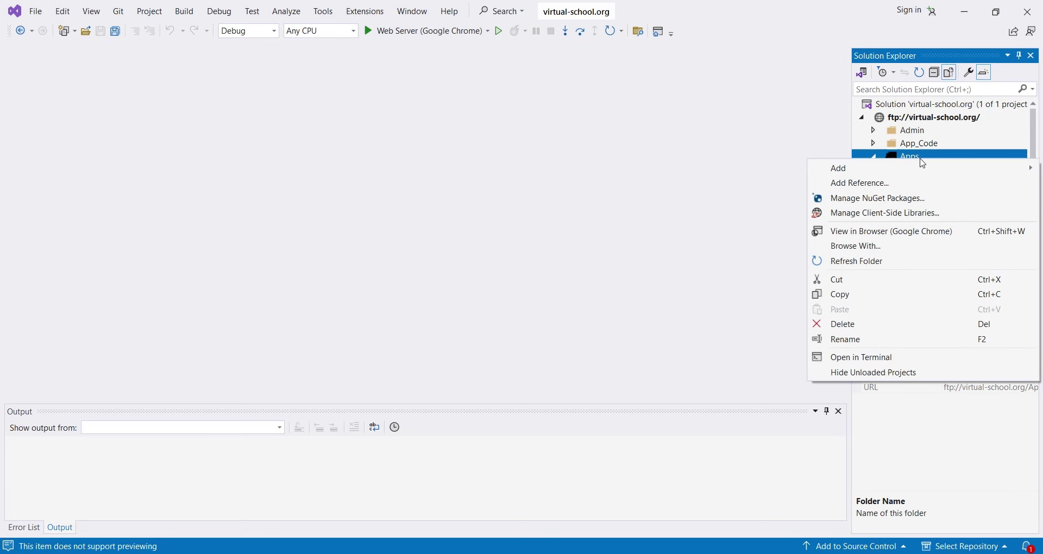
{"action": "mouse_move", "coordinate": [906, 166]}
{"action": "left_click", "coordinate": [689, 298]}
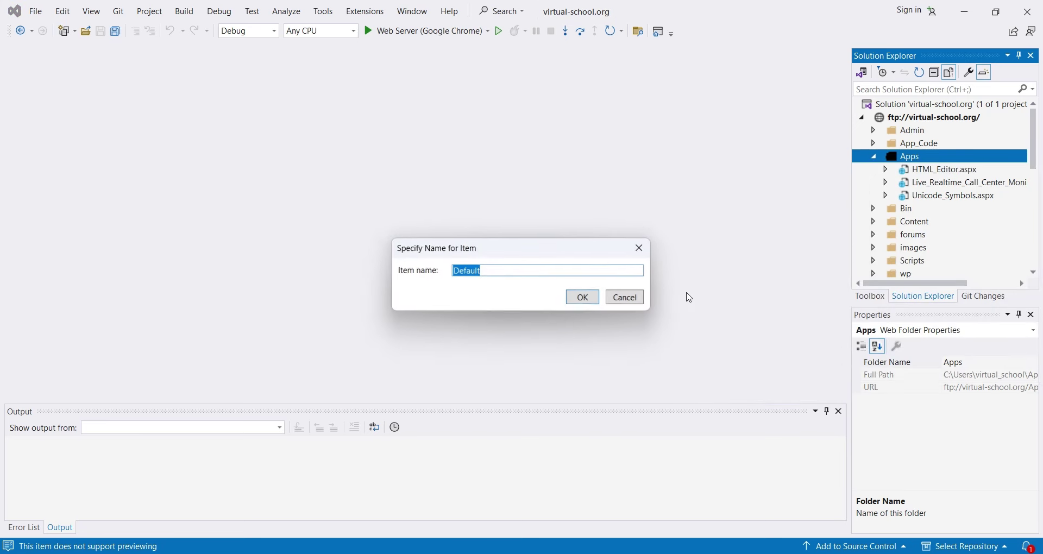
{"action": "type", "text": "Indig"}
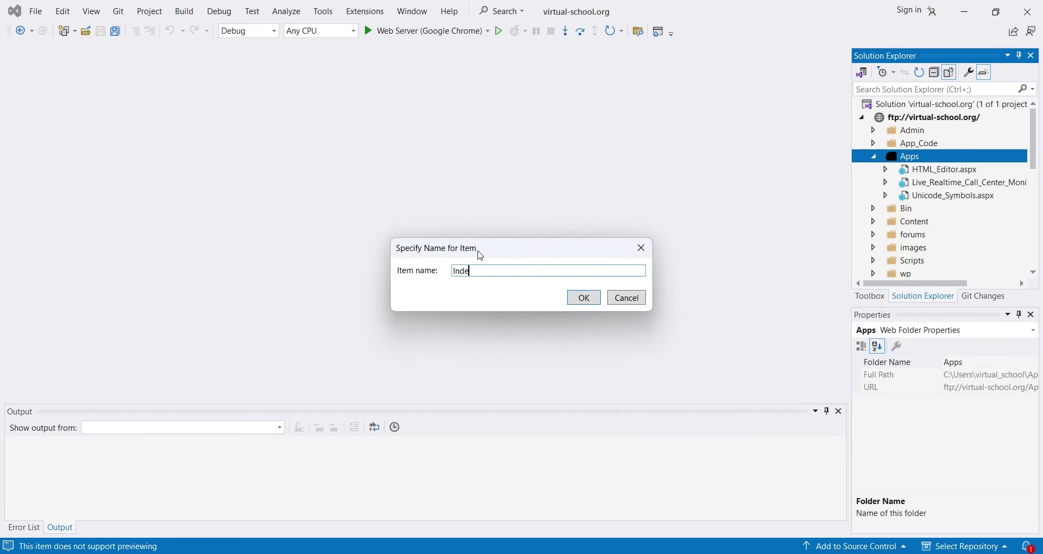
{"action": "type", "text": "eno"}
{"action": "key", "text": "Return"}
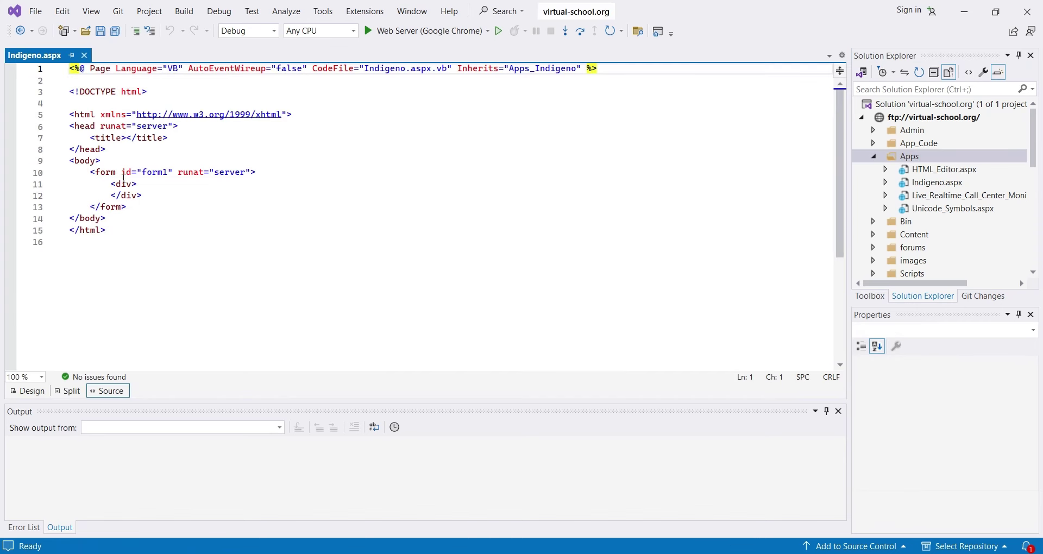
Set the title of the Indigeno.aspx page to "Indigeno Online"
{"action": "left_click", "coordinate": [128, 136]}
{"action": "type", "text": "Indige"}
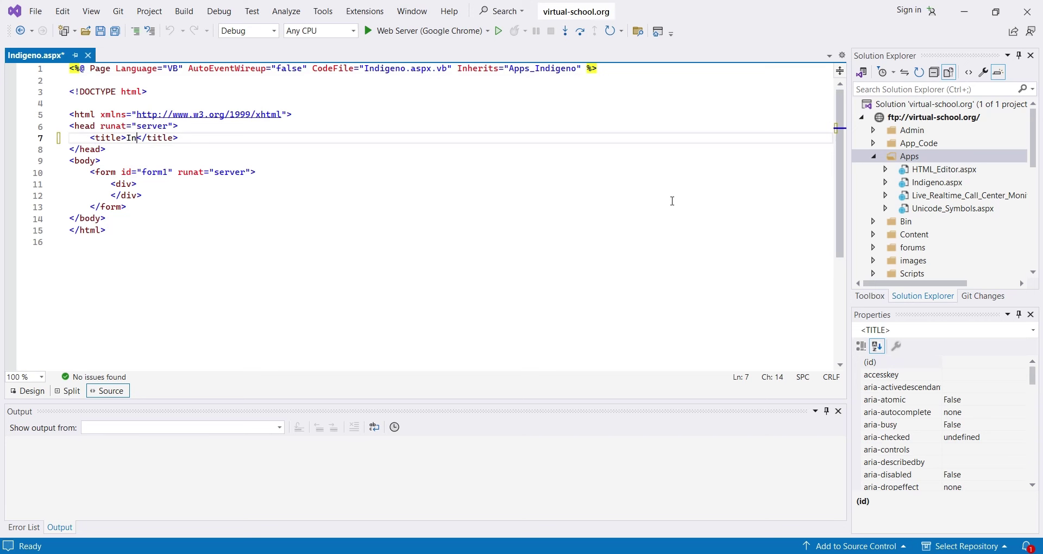
{"action": "type", "text": "no Online"}
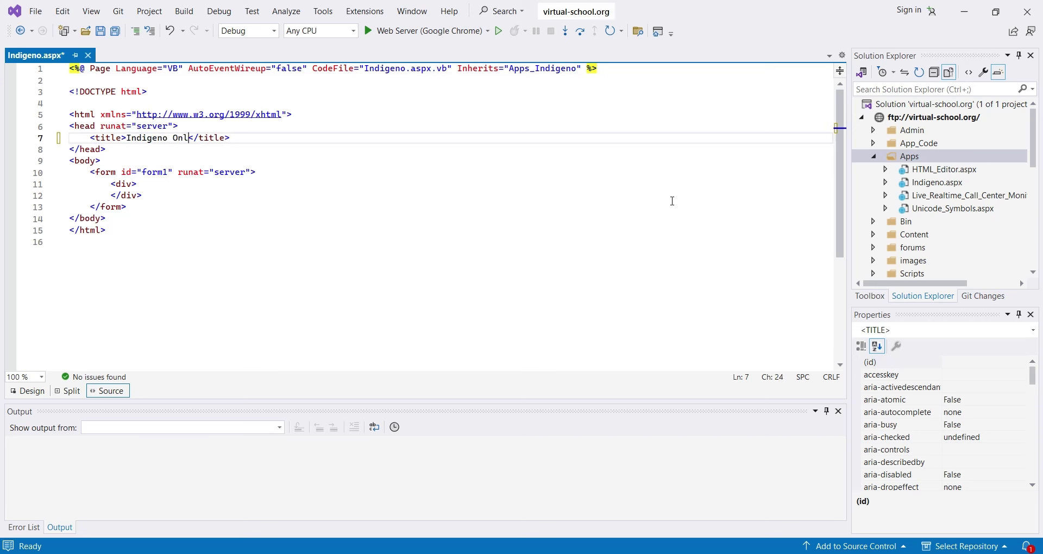
Join the div tags on one line with the text "Welcome to Indigeno Online" between them, and save Indigeno.aspx
{"action": "left_click", "coordinate": [163, 186]}
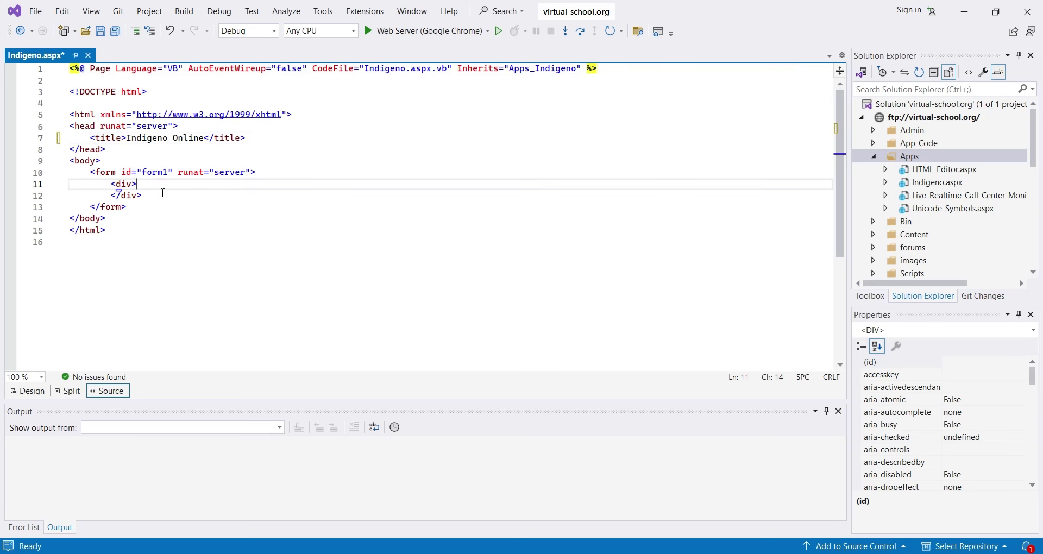
{"action": "key", "text": "Delete"}
{"action": "key", "text": "Delete"}
{"action": "key", "text": "Delete"}
{"action": "key", "text": "Delete"}
{"action": "key", "text": "Delete"}
{"action": "key", "text": "Delete"}
{"action": "key", "text": "Delete"}
{"action": "key", "text": "Delete"}
{"action": "key", "text": "Delete"}
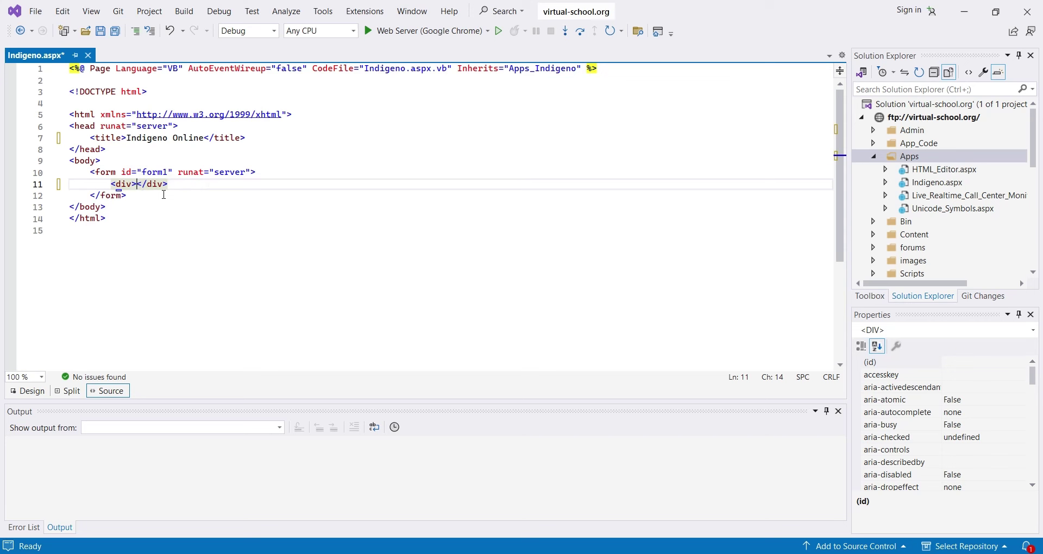
{"action": "type", "text": "Welcome "}
{"action": "type", "text": "to Indigeno Online"}
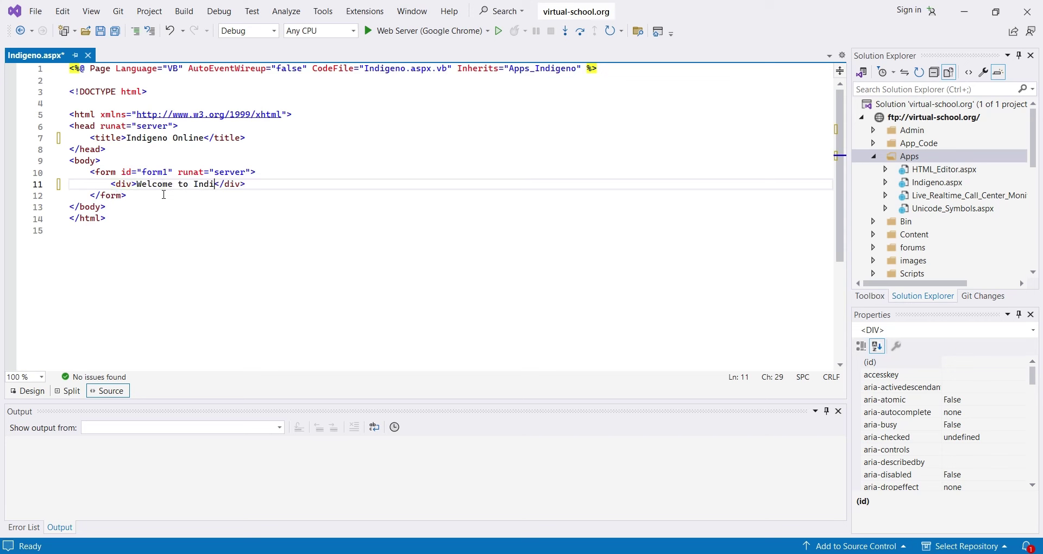
{"action": "key", "text": "ctrl+s"}
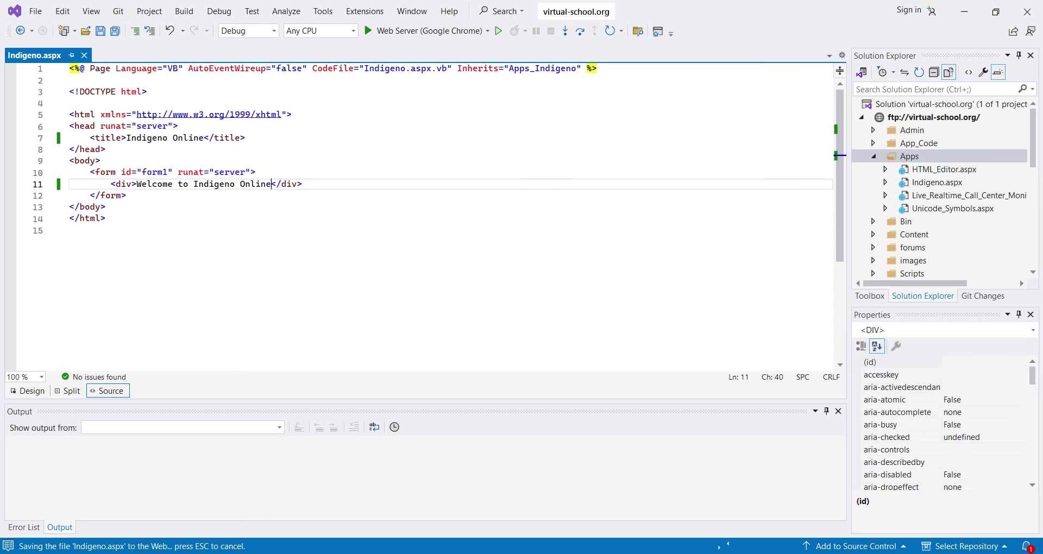
Switch to the Power BI report and test the Mobile Imaging System row's Initiate_Sales link, checking the page text in the browser
{"action": "left_click", "coordinate": [138, 472]}
{"action": "left_click", "coordinate": [357, 226]}
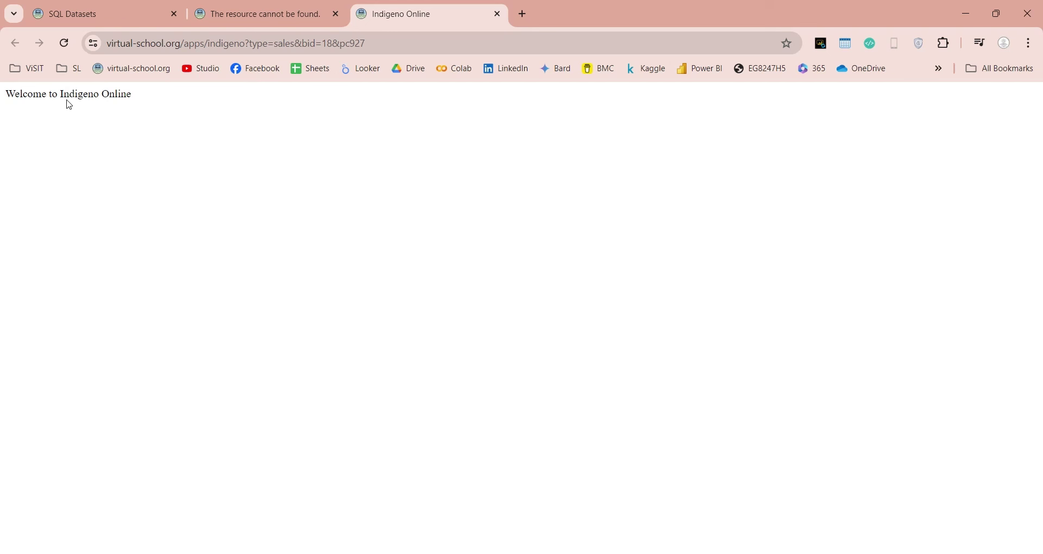
{"action": "triple_click", "coordinate": [70, 104]}
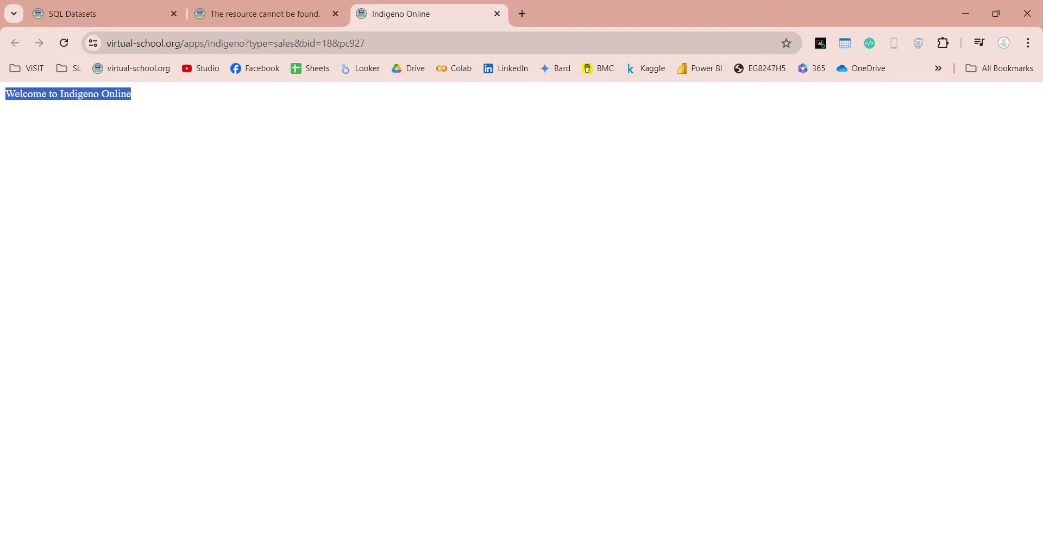
Return to Visual Studio, open the code-behind file Indigeno.aspx.vb and create a Load event handler for form1
{"action": "key", "text": "alt+Tab"}
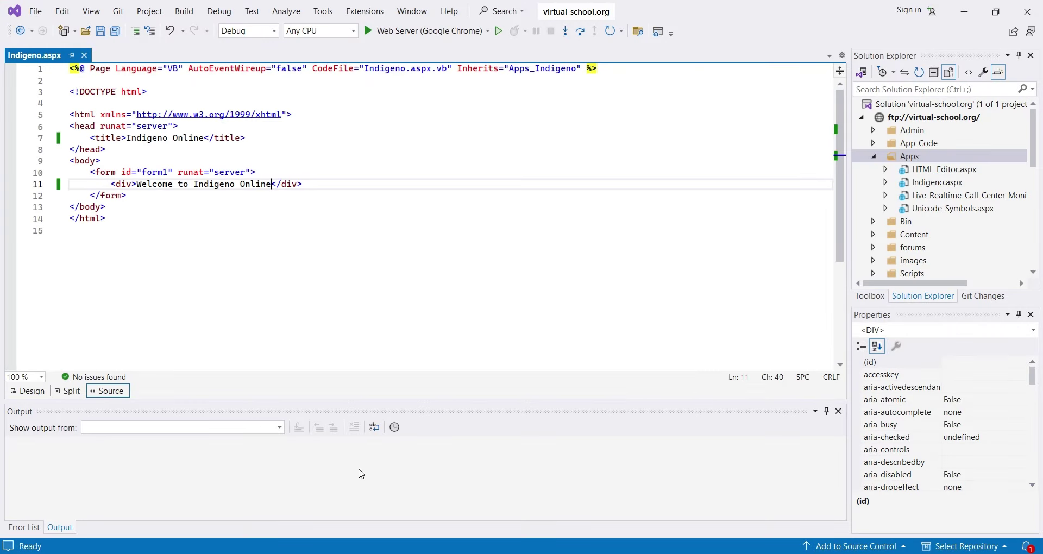
{"action": "left_click", "coordinate": [886, 182]}
{"action": "double_click", "coordinate": [951, 195]}
{"action": "left_click", "coordinate": [223, 129]}
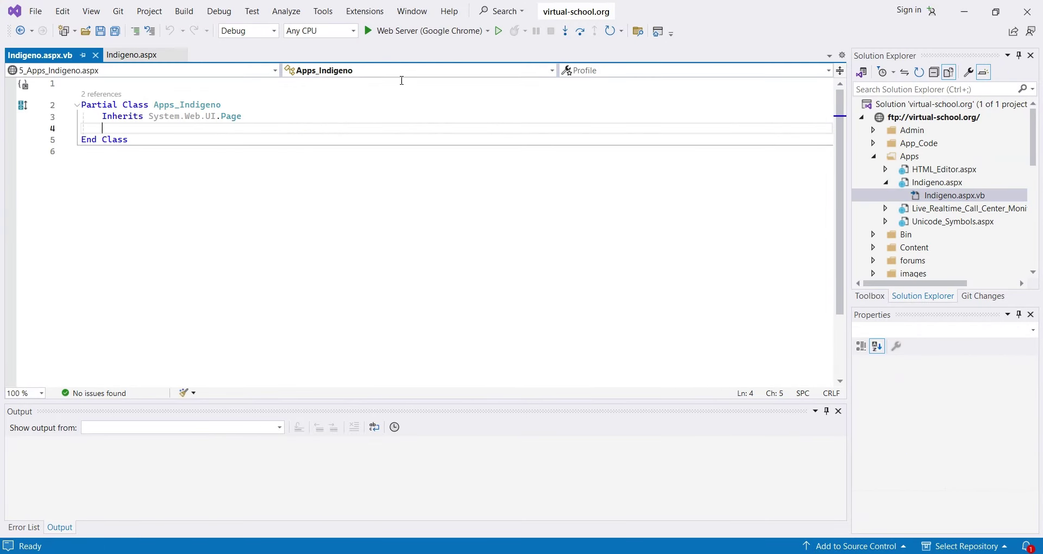
{"action": "left_click", "coordinate": [400, 71]}
{"action": "left_click", "coordinate": [365, 118]}
{"action": "left_click", "coordinate": [576, 71]}
{"action": "left_click", "coordinate": [588, 130]}
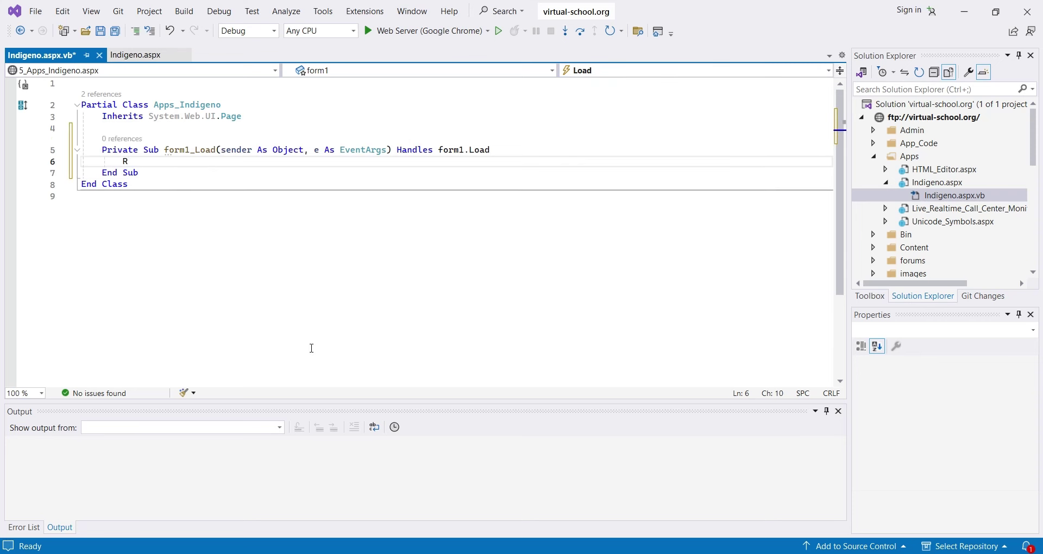
Call Record_Sales_Transaction in the form1_Load handler and declare a private sub with that name below it
{"action": "type", "text": "Record_Sales"}
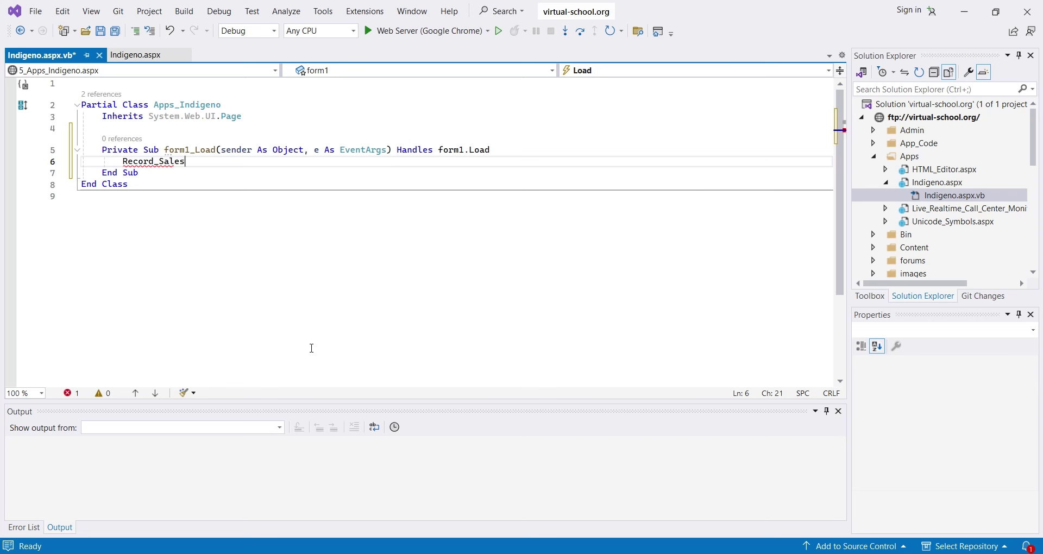
{"action": "type", "text": "_Transaction"}
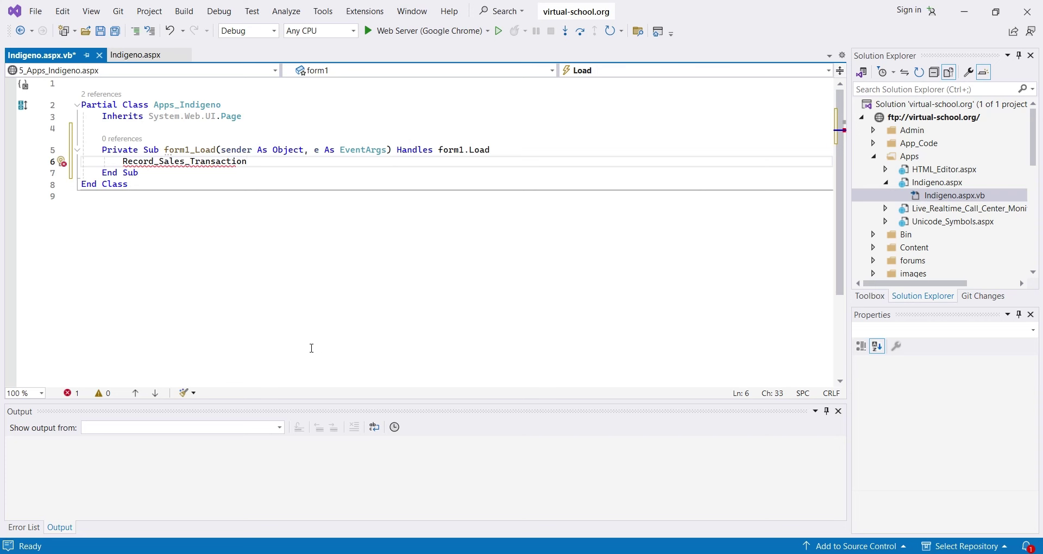
{"action": "key", "text": "Down"}
{"action": "key", "text": "Return"}
{"action": "key", "text": "Return"}
{"action": "type", "text": "private sub Record"}
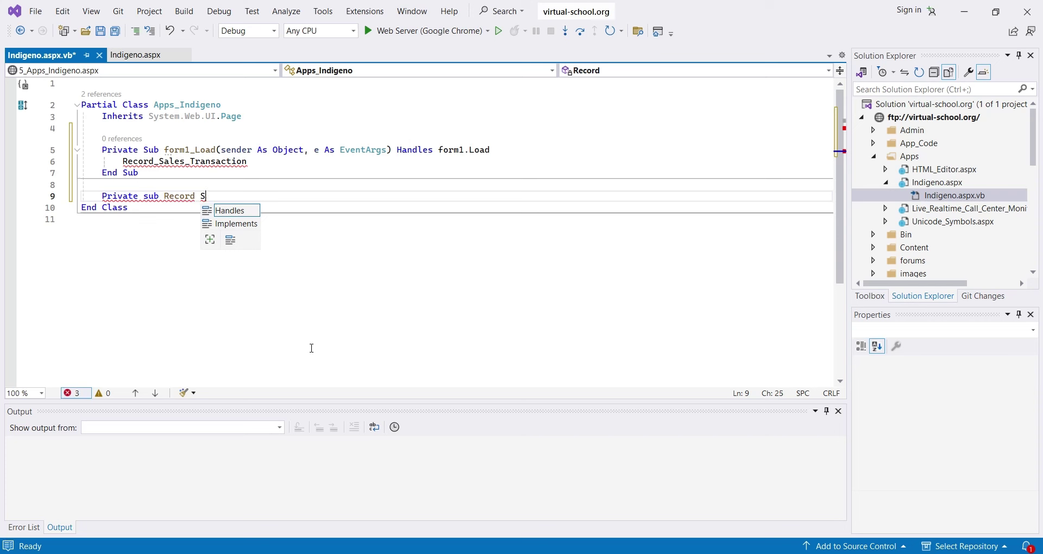
{"action": "key", "text": "BackSpace"}
{"action": "type", "text": "_Sales_Transaction"}
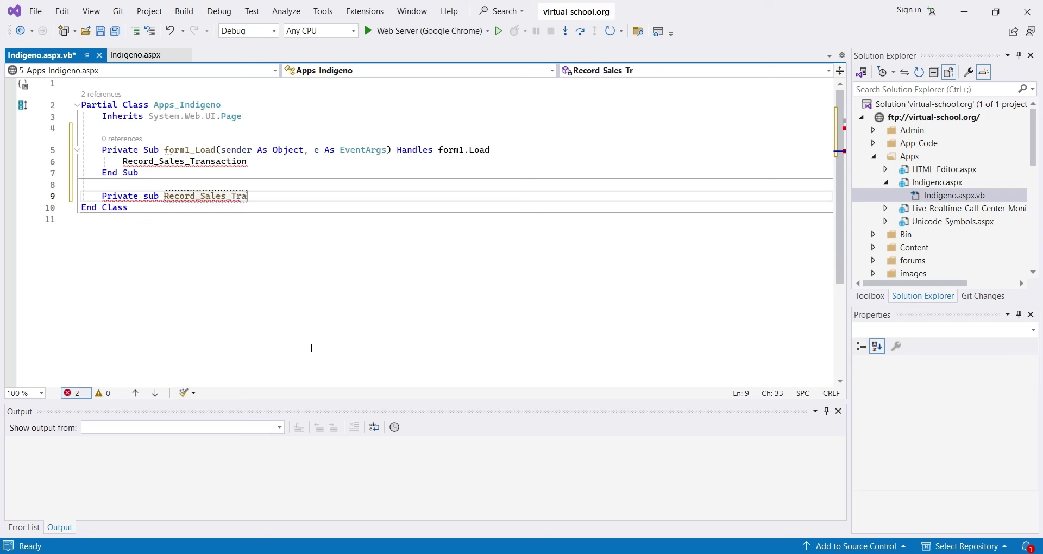
{"action": "key", "text": "Return"}
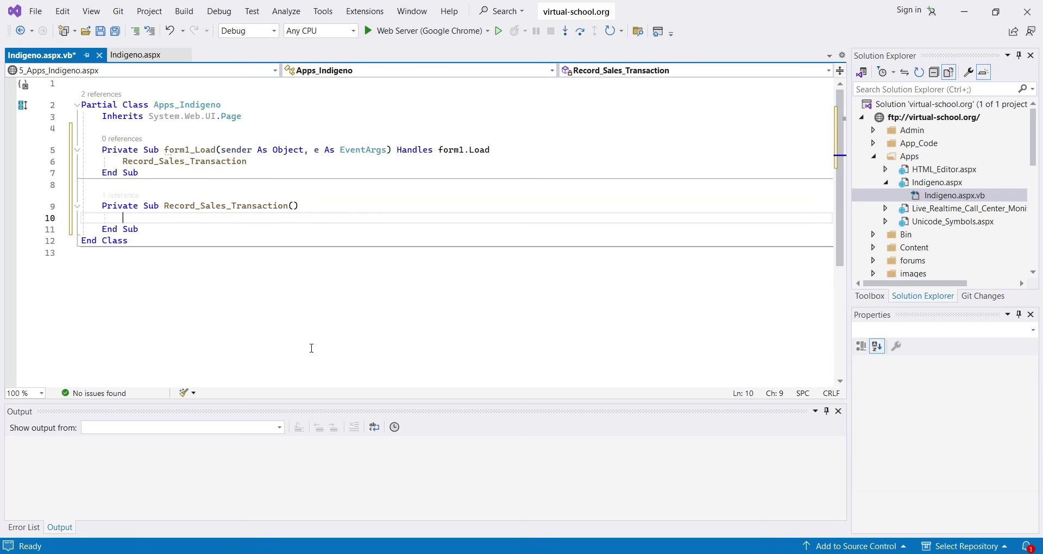
Add an If block to Record_Sales_Transaction that tests Request.QueryString("Type") = "Sales"
{"action": "type", "text": "If "}
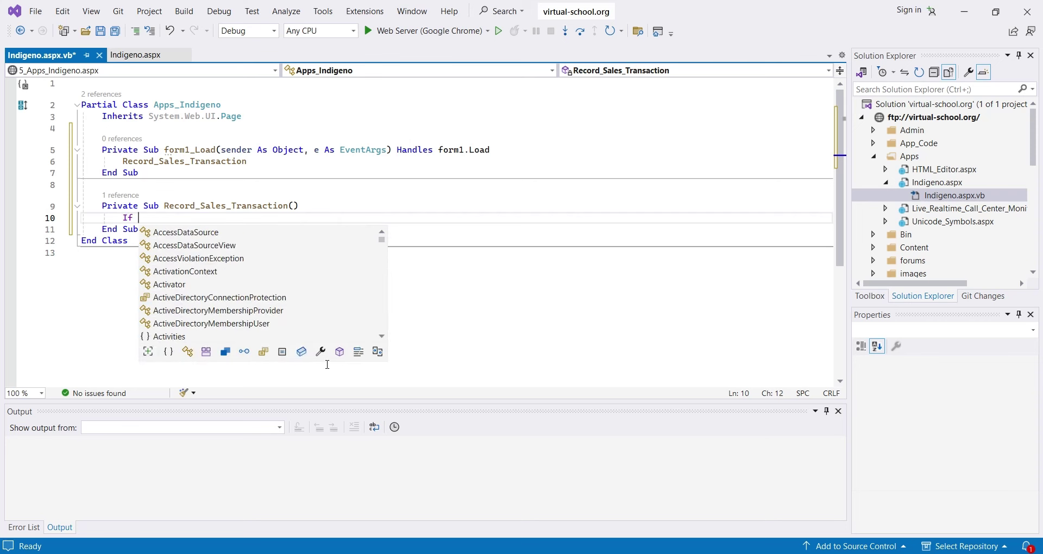
{"action": "type", "text": "Request.query"}
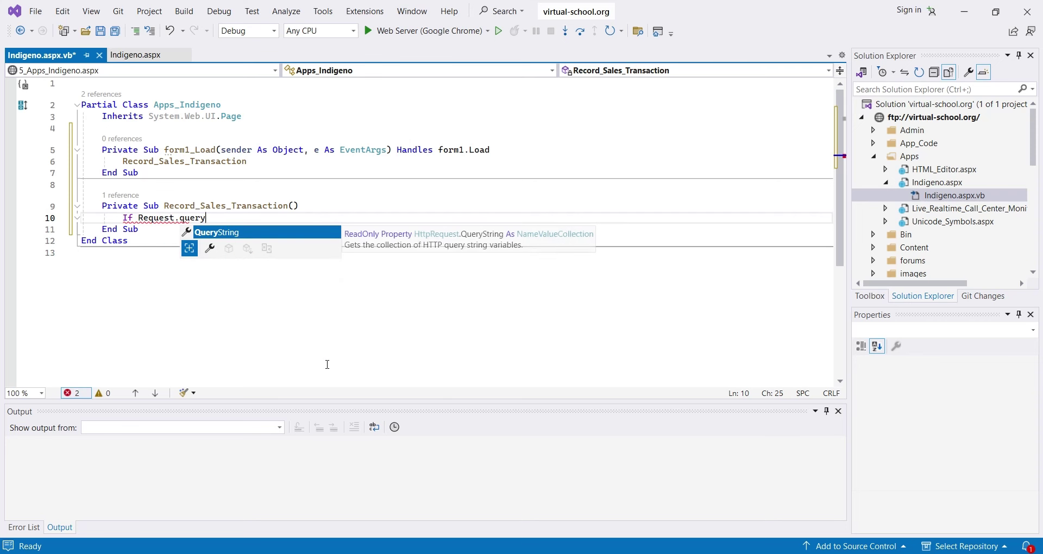
{"action": "type", "text": "(\"Type\") "}
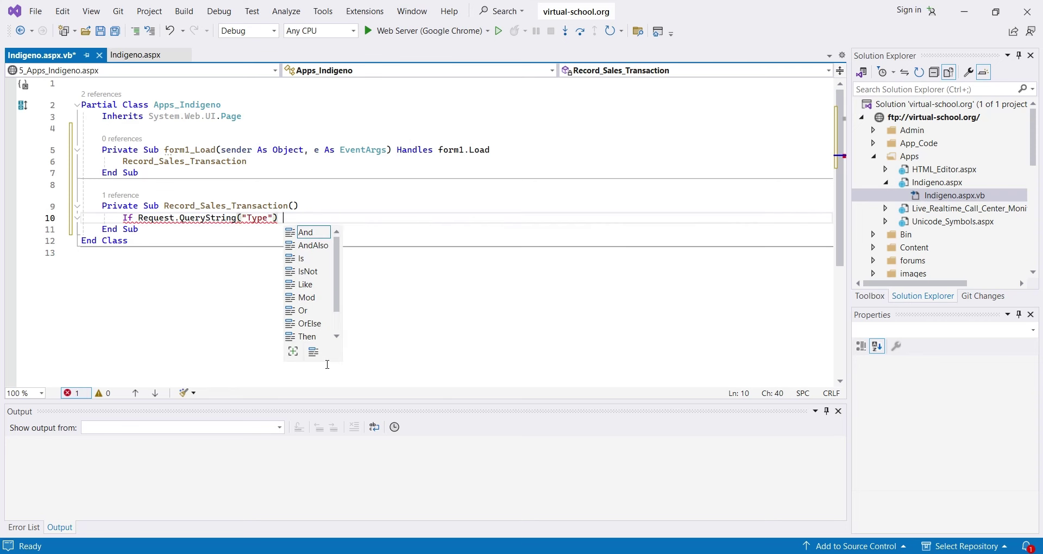
{"action": "type", "text": "= \"Sales\" Then"}
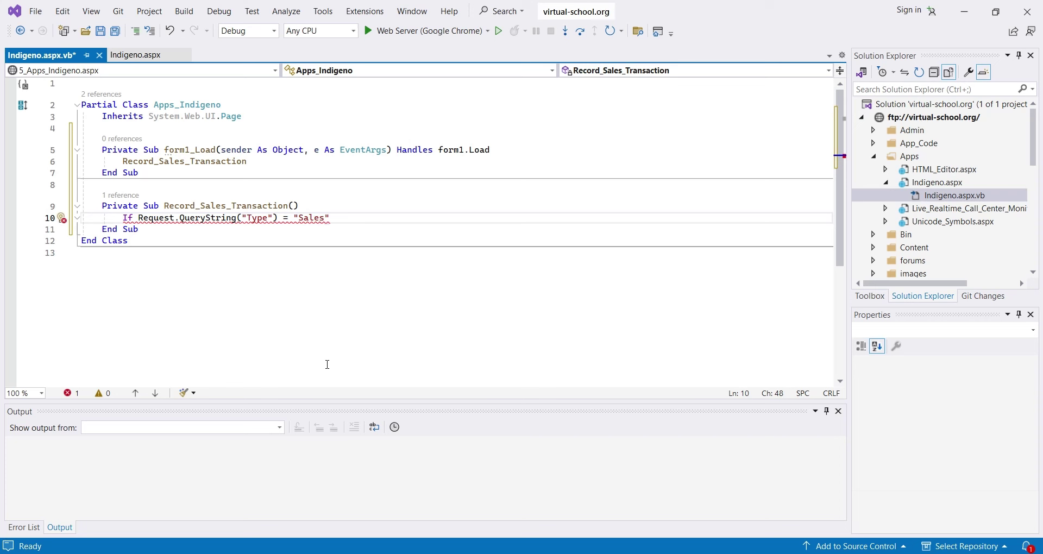
{"action": "key", "text": "Return"}
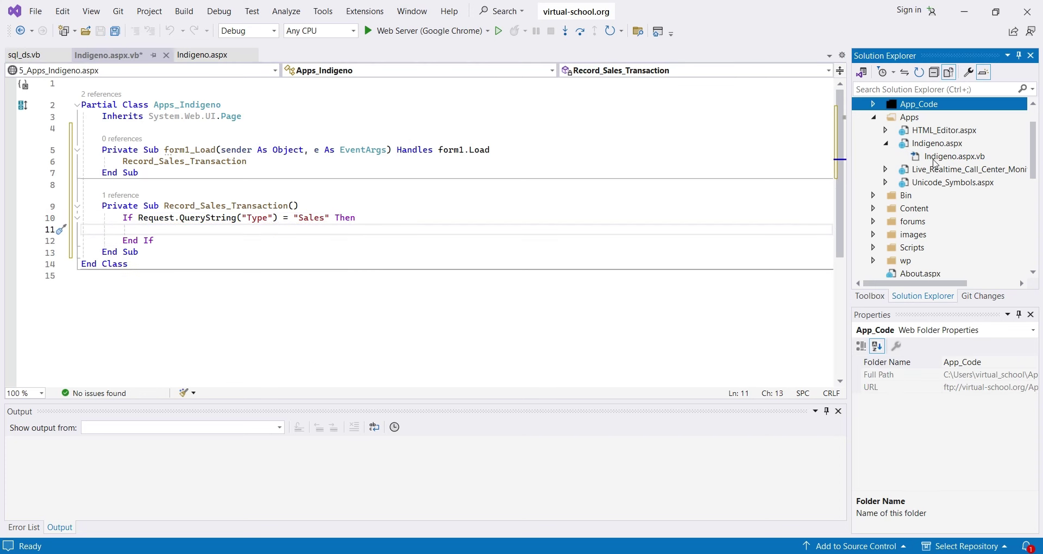
Review the executecommand function in sql_ds.vb and start a call to sql_ds.executecommand inside the If block of Indigeno.aspx.vb
{"action": "left_click", "coordinate": [30, 56]}
{"action": "left_click_drag", "start_coordinate": [102, 93], "coordinate": [200, 325]}
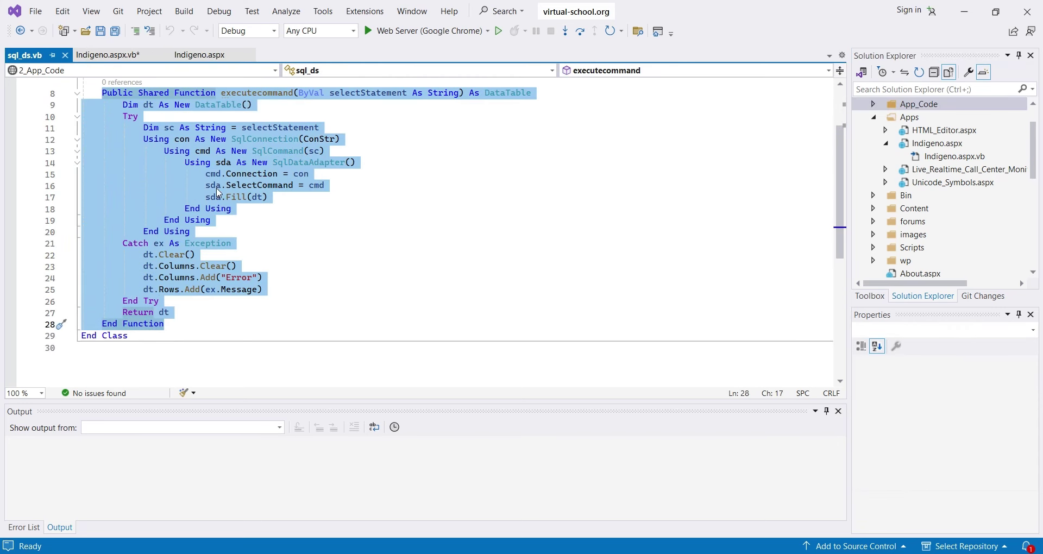
{"action": "left_click", "coordinate": [348, 132]}
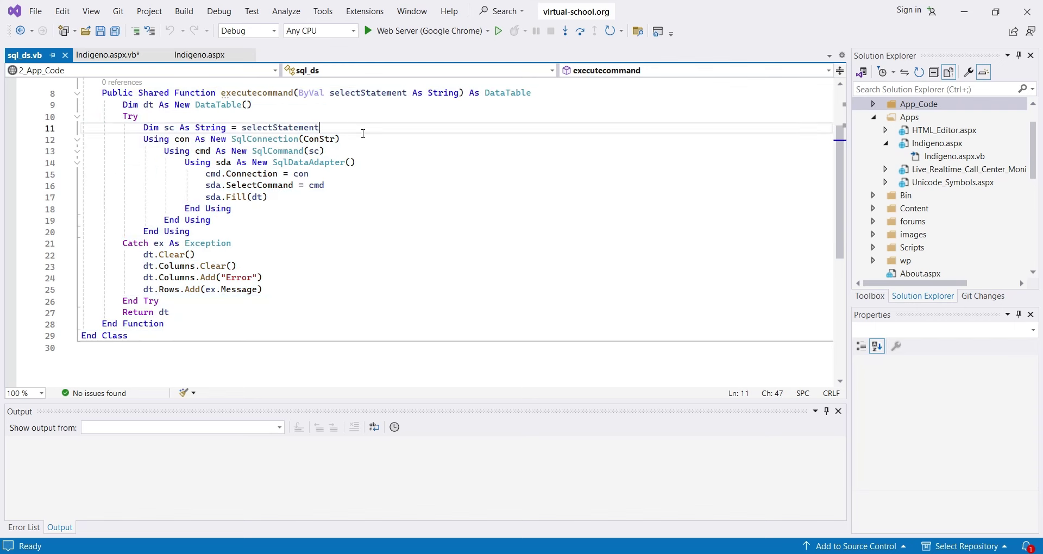
{"action": "left_click", "coordinate": [93, 55]}
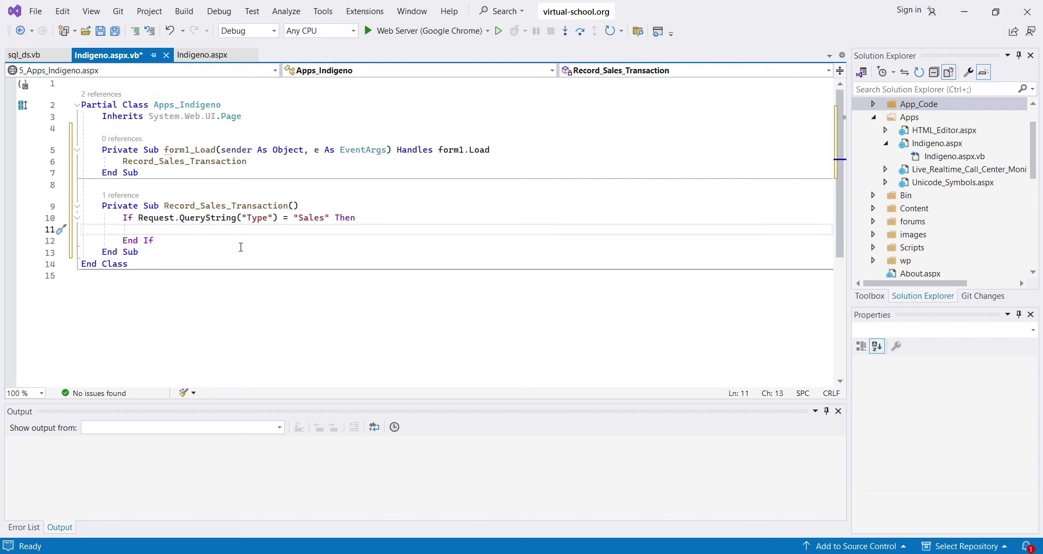
{"action": "type", "text": "sqlD"}
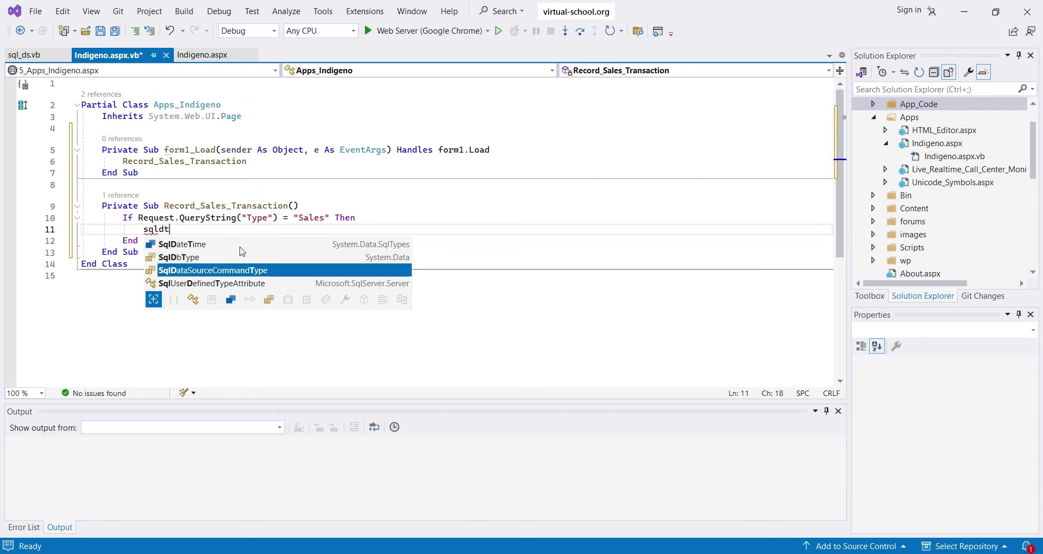
{"action": "key", "text": "BackSpace"}
{"action": "type", "text": "_d"}
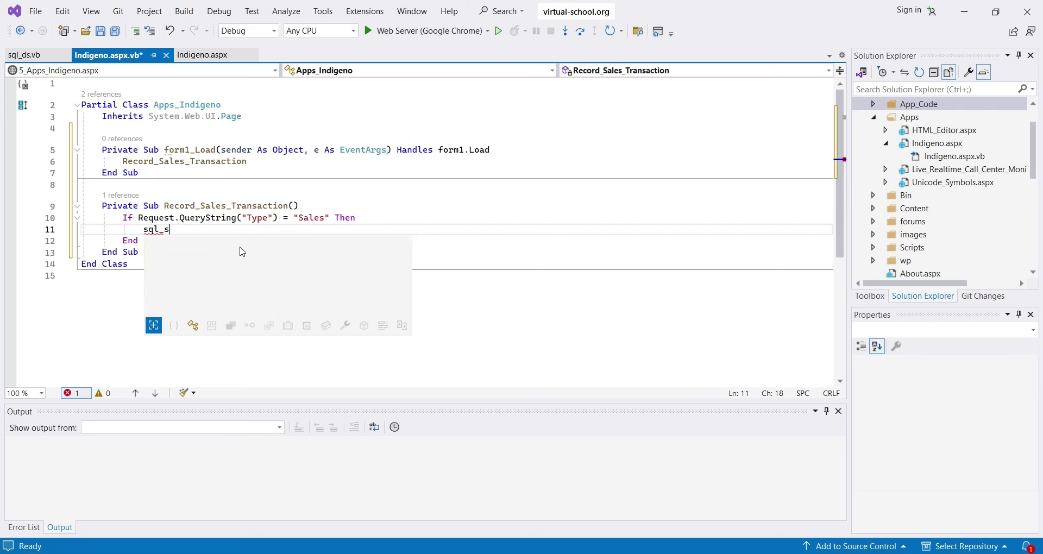
{"action": "type", "text": "s."}
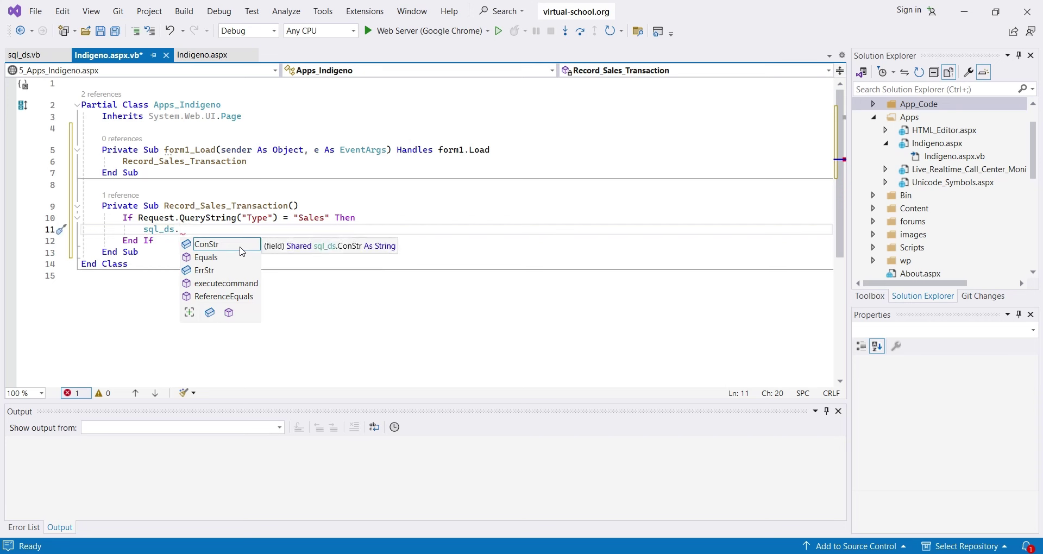
{"action": "type", "text": "ex"}
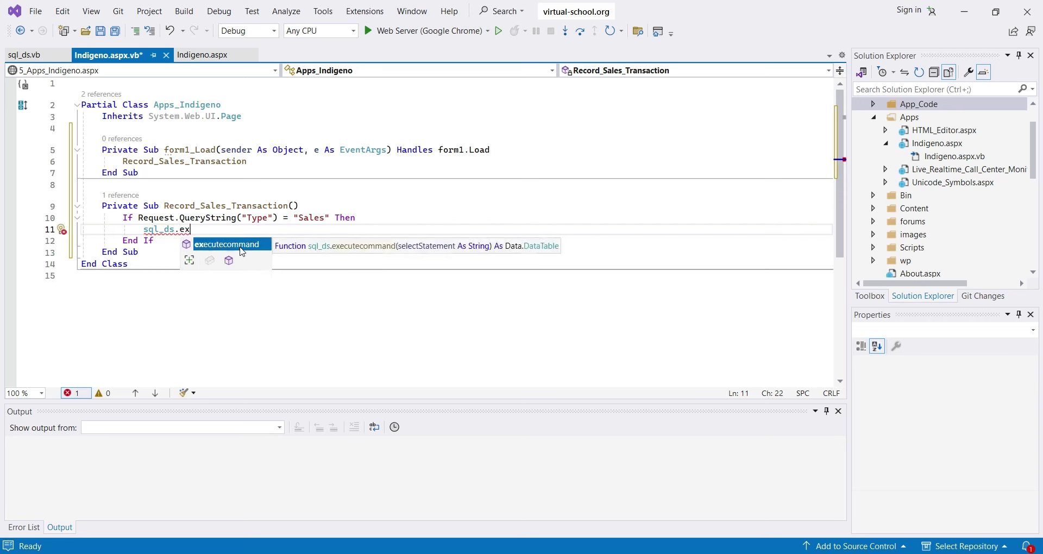
{"action": "type", "text": "ecutecommand(\""}
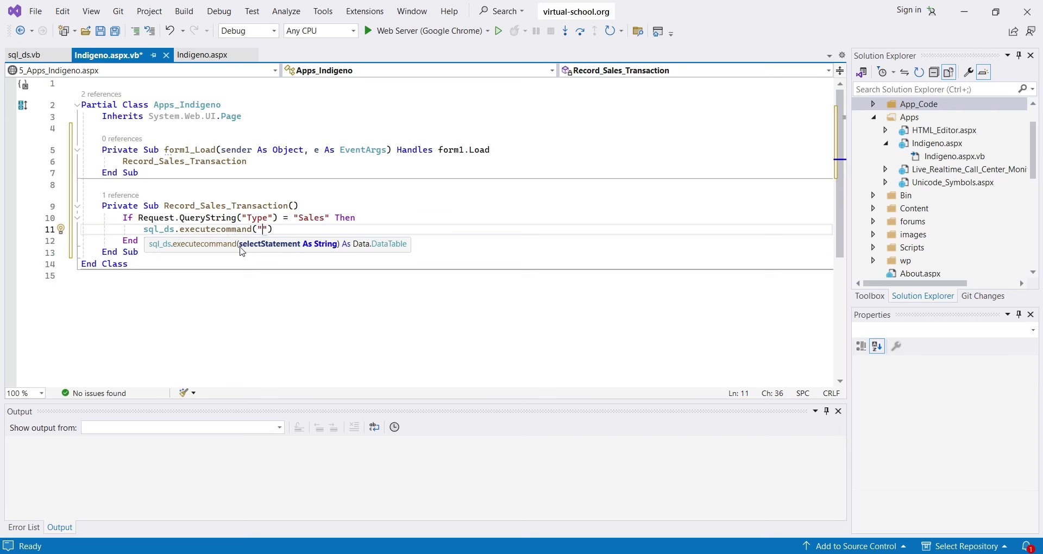
Write "insert into Indigeno_Sales values()" as the executecommand argument and save Indigeno.aspx.vb
{"action": "type", "text": "insert "}
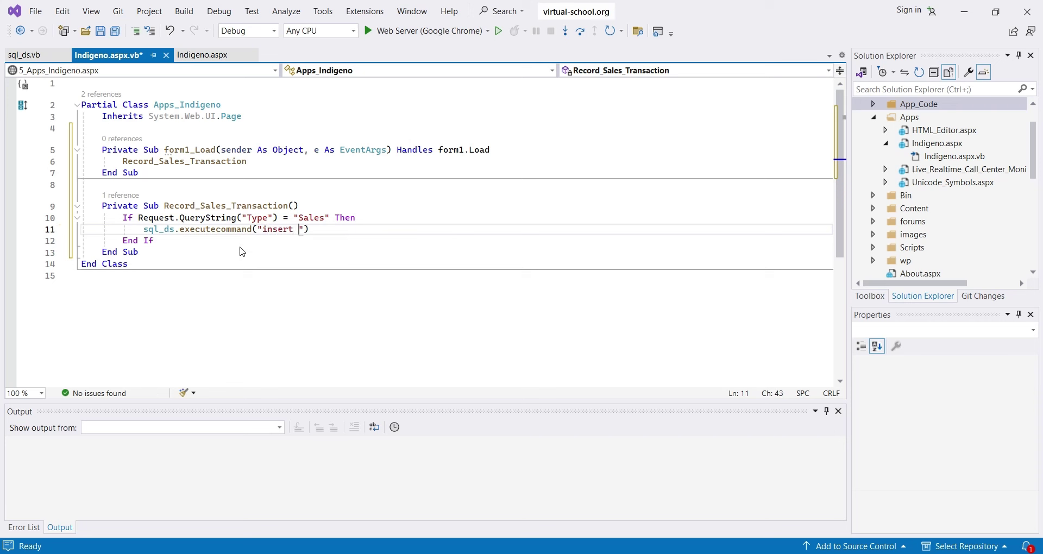
{"action": "type", "text": "into Indigeno_S"}
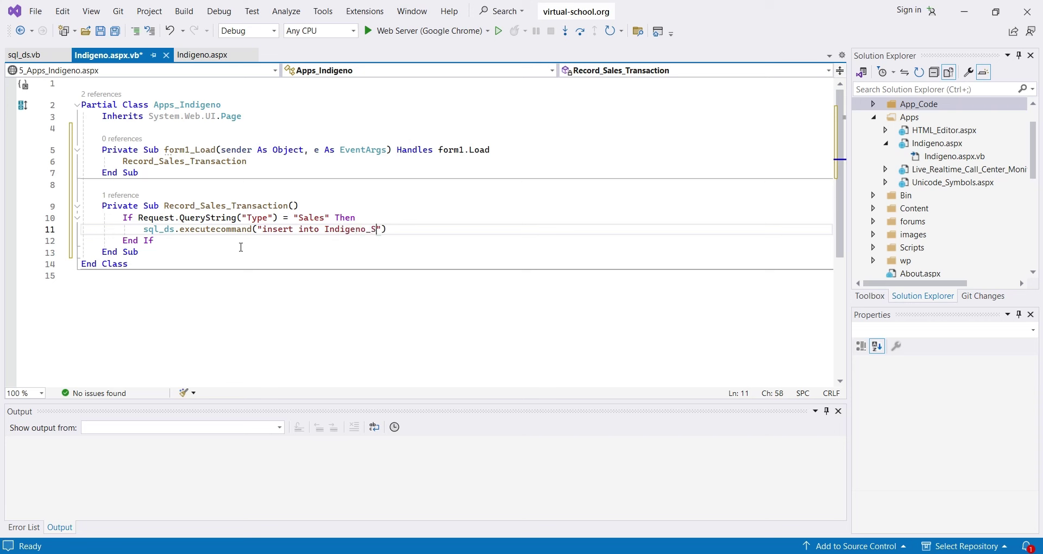
{"action": "type", "text": "ales values()"}
{"action": "key", "text": "ctrl+s"}
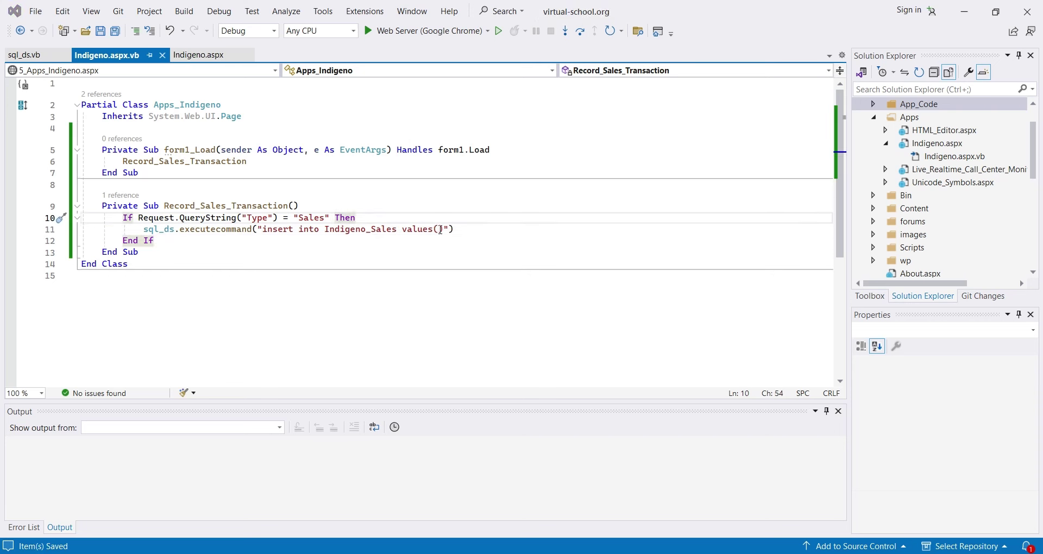
Enter getdate() followed by a comma as the first value in the insert statement's values list
{"action": "left_click", "coordinate": [440, 229]}
{"action": "type", "text": "ge"}
{"action": "type", "text": "tdate"}
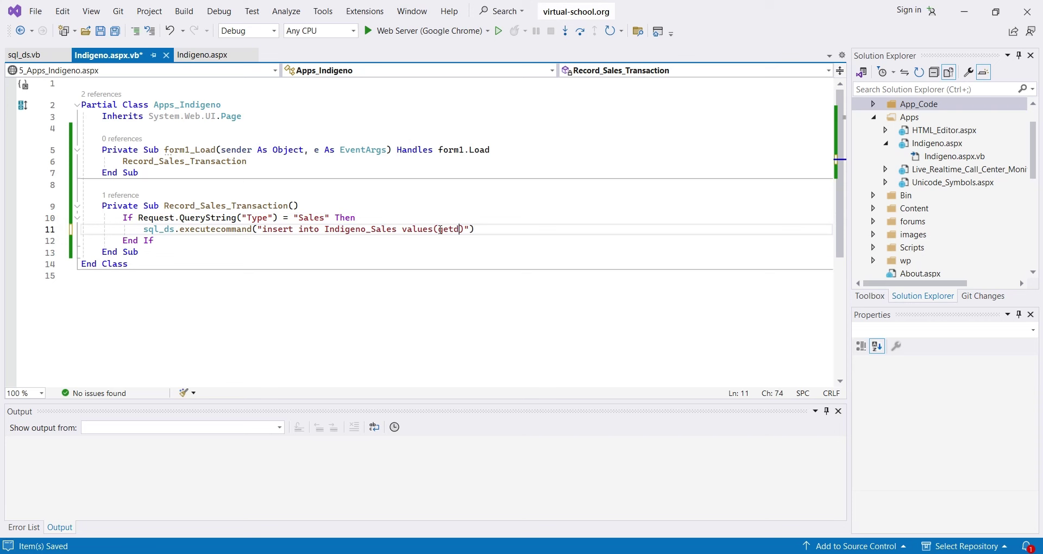
{"action": "type", "text": "(),"}
Declare bid As String = Request.QueryString("bid") on a new line above the executecommand call
{"action": "left_click", "coordinate": [381, 220]}
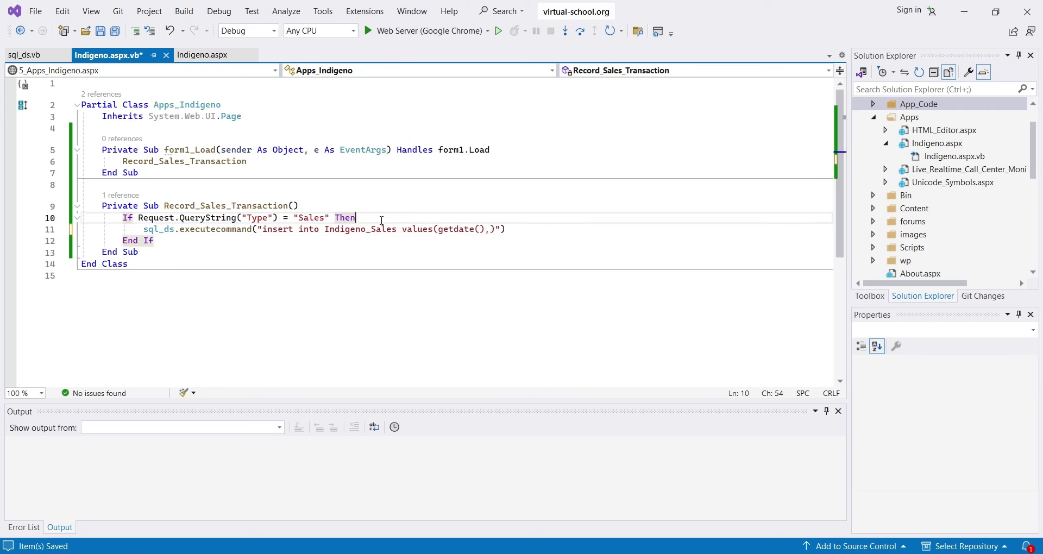
{"action": "key", "text": "Return"}
{"action": "type", "text": "dim "}
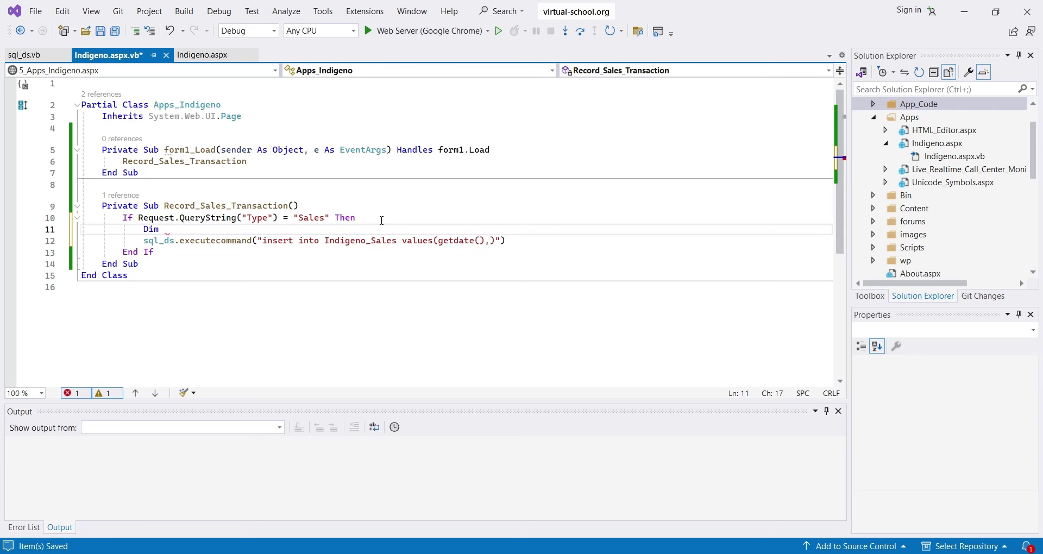
{"action": "type", "text": "bid As "}
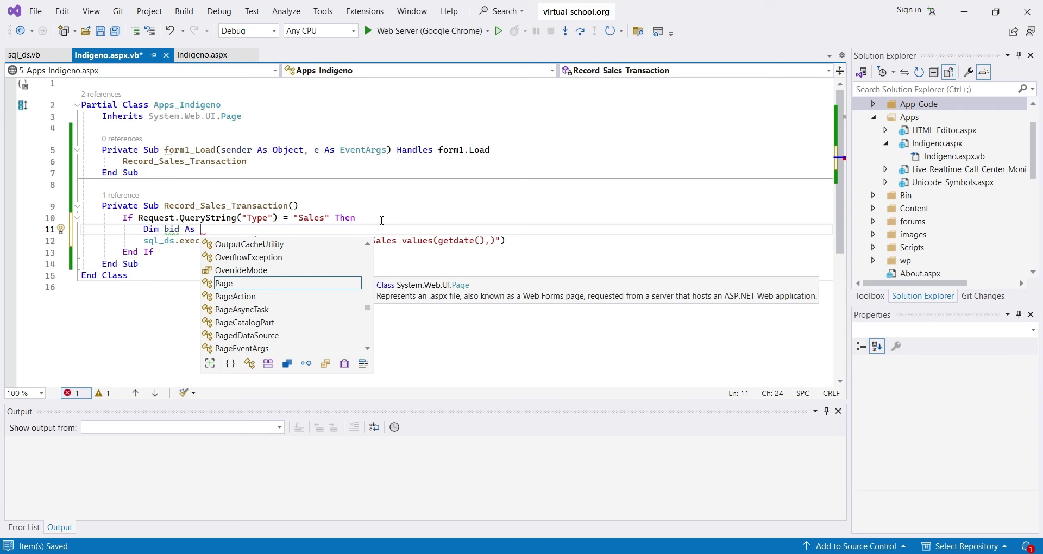
{"action": "type", "text": "String = "}
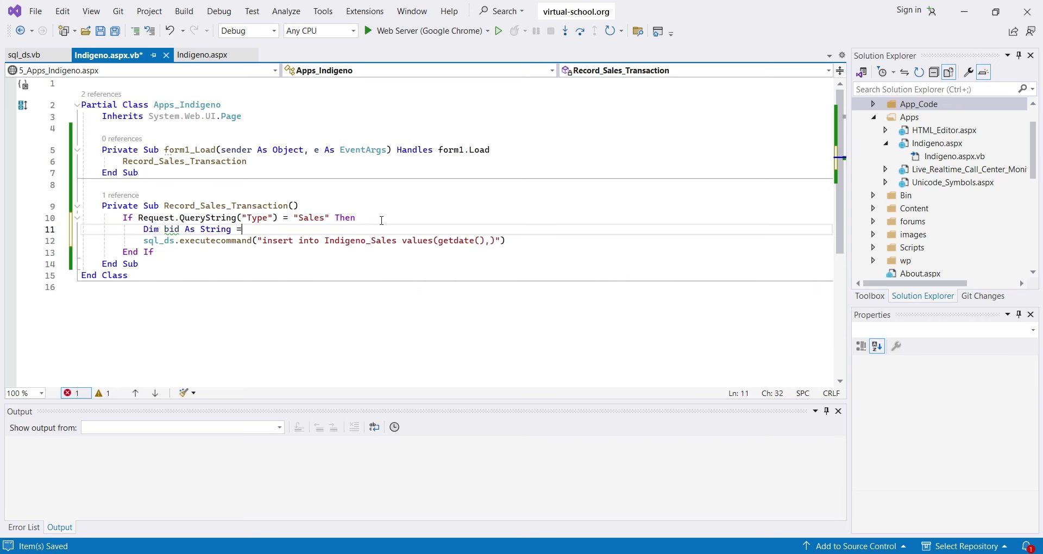
{"action": "type", "text": "Request."}
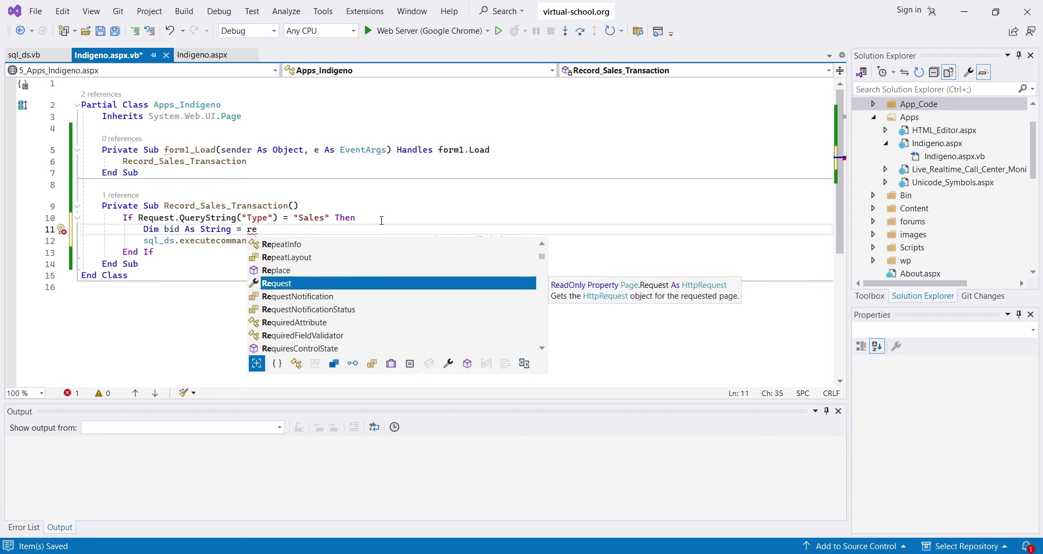
{"action": "type", "text": "quer"}
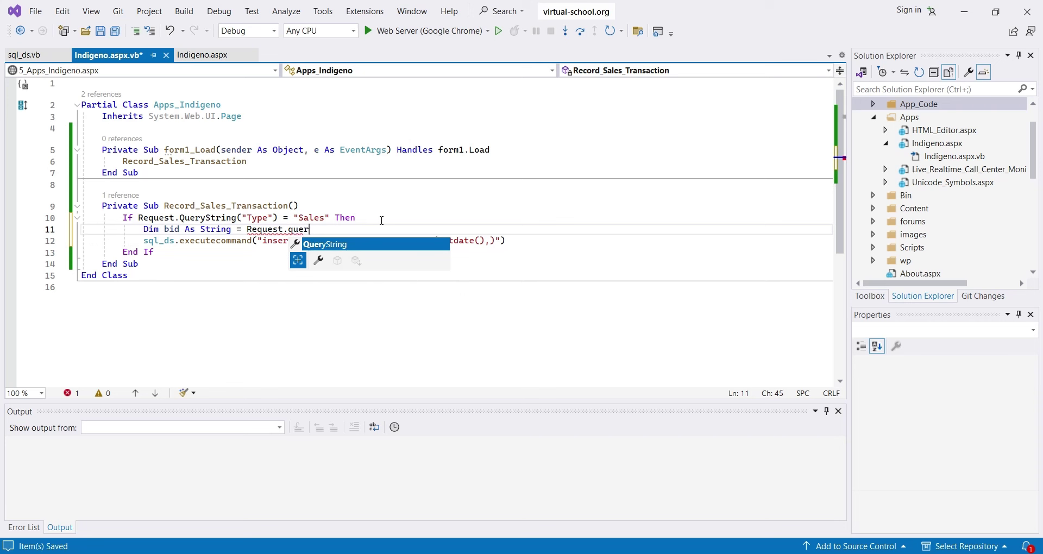
{"action": "type", "text": "(\"bid"}
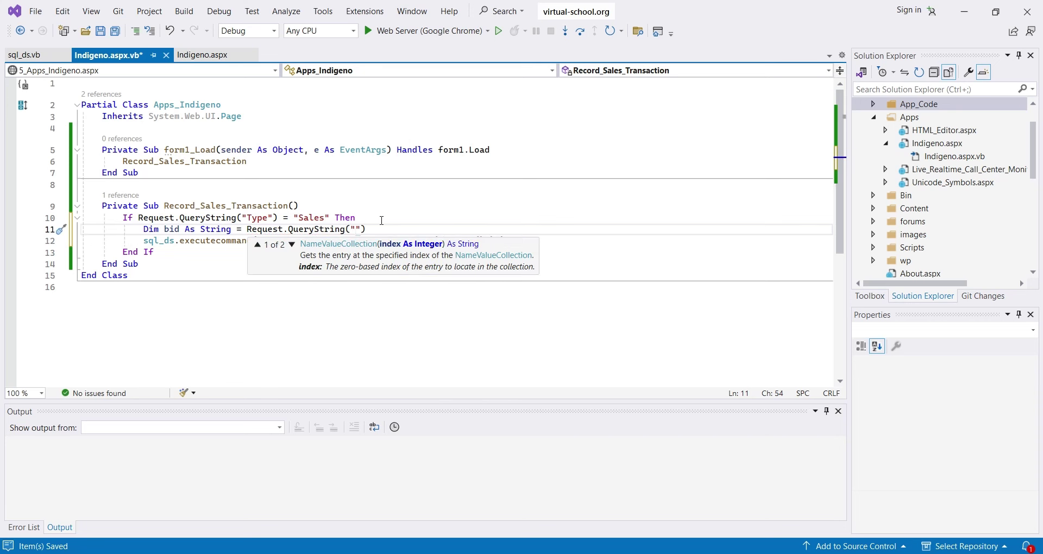
{"action": "type", "text": "\""}
{"action": "left_click", "coordinate": [382, 222]}
Concatenate the bid variable into the insert statement after getdate(), closing the values list with & ")"
{"action": "left_click", "coordinate": [494, 241]}
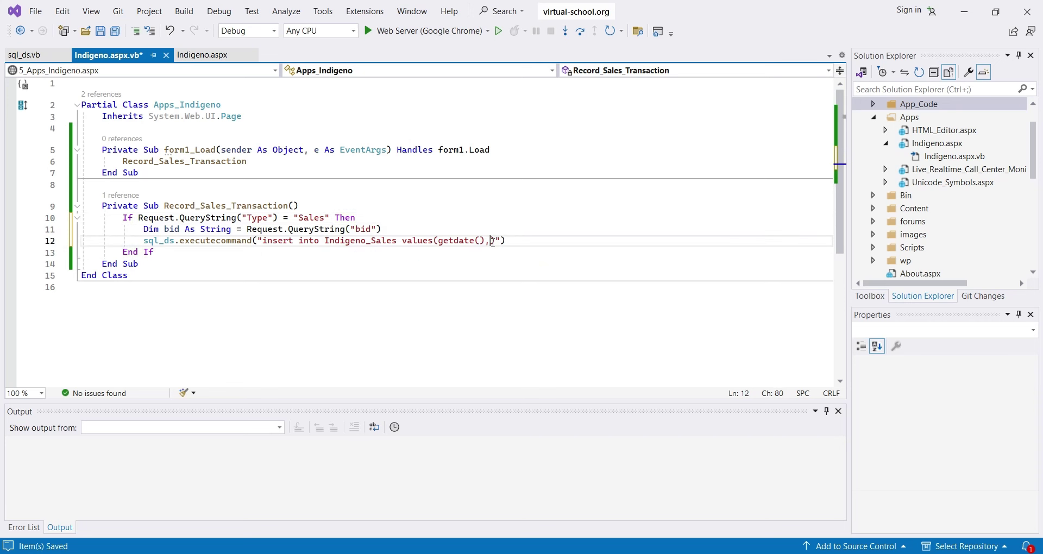
{"action": "type", "text": "bid"}
{"action": "key", "text": "Left"}
{"action": "key", "text": "Left"}
{"action": "key", "text": "Left"}
{"action": "type", "text": "\" &"}
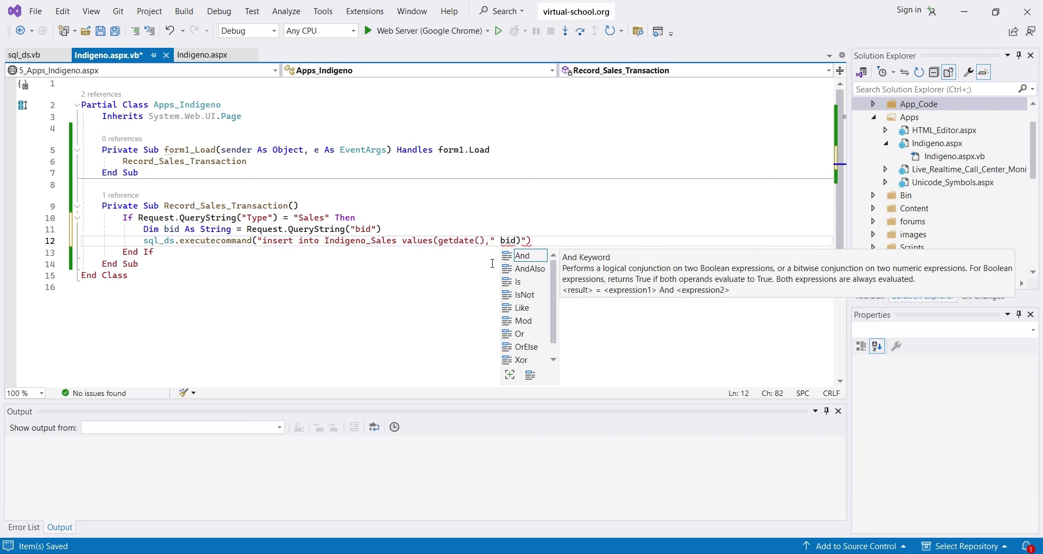
{"action": "key", "text": "Right"}
{"action": "key", "text": "Right"}
{"action": "key", "text": "Right"}
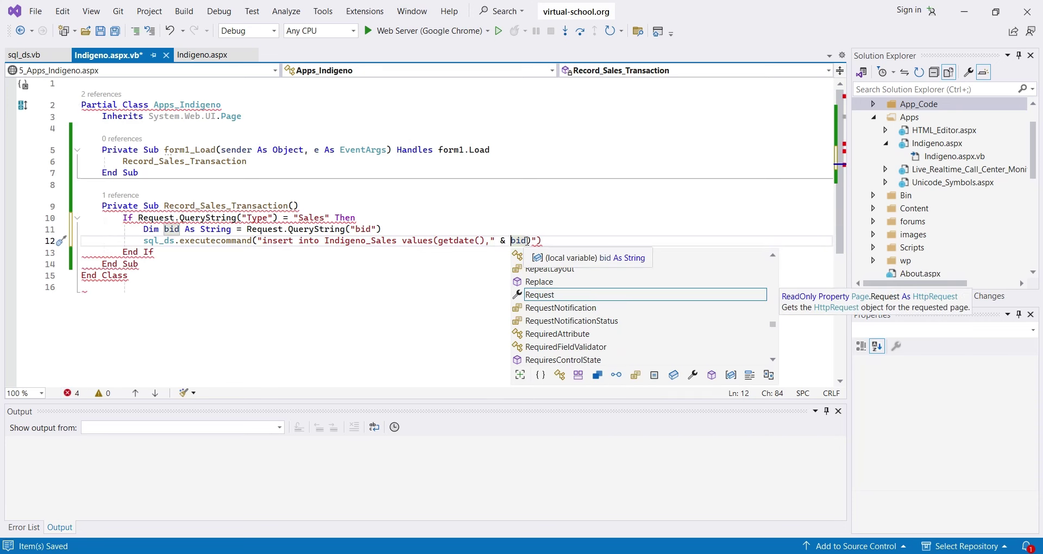
{"action": "type", "text": "& \""}
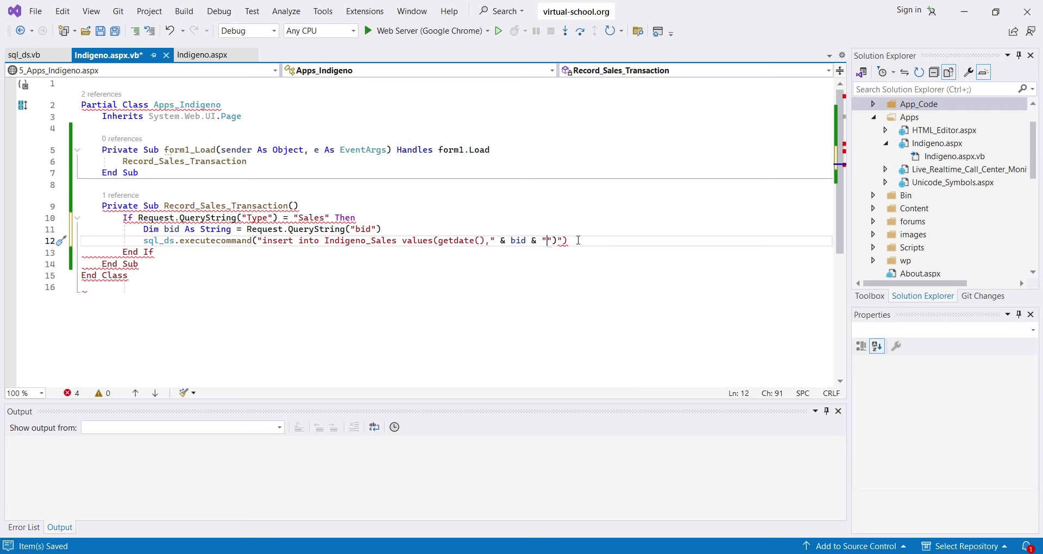
{"action": "key", "text": "Delete"}
{"action": "key", "text": "End"}
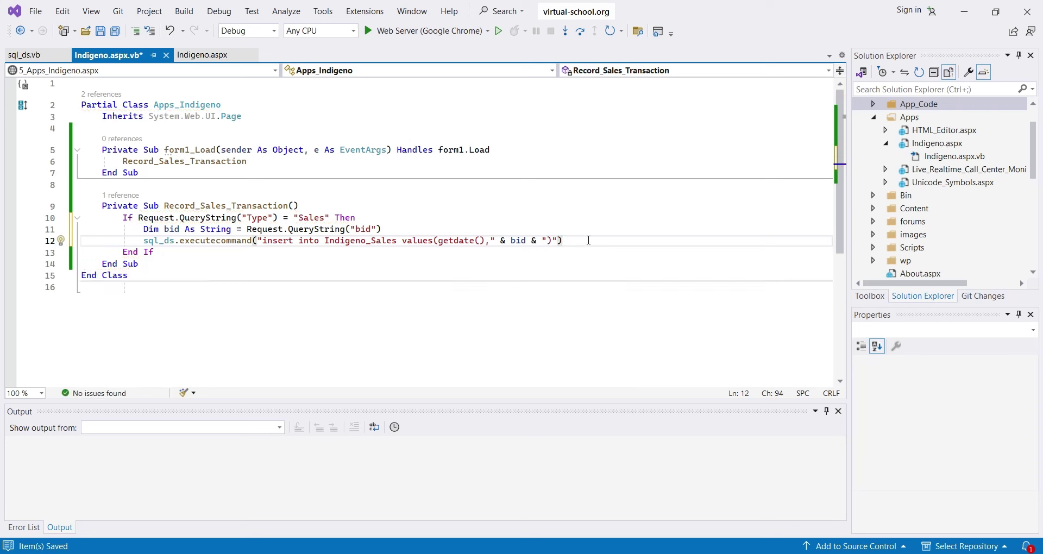
Declare pc As String = Request.QueryString("pc") below the bid declaration and place the insertion point before the insert string's final parenthesis
{"action": "key", "text": "Return"}
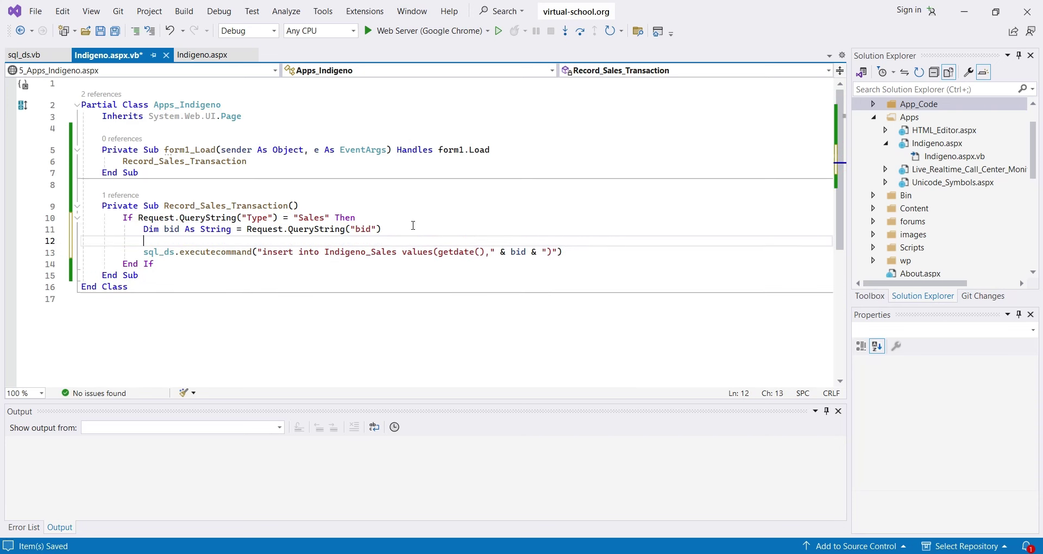
{"action": "type", "text": "Dim pc "}
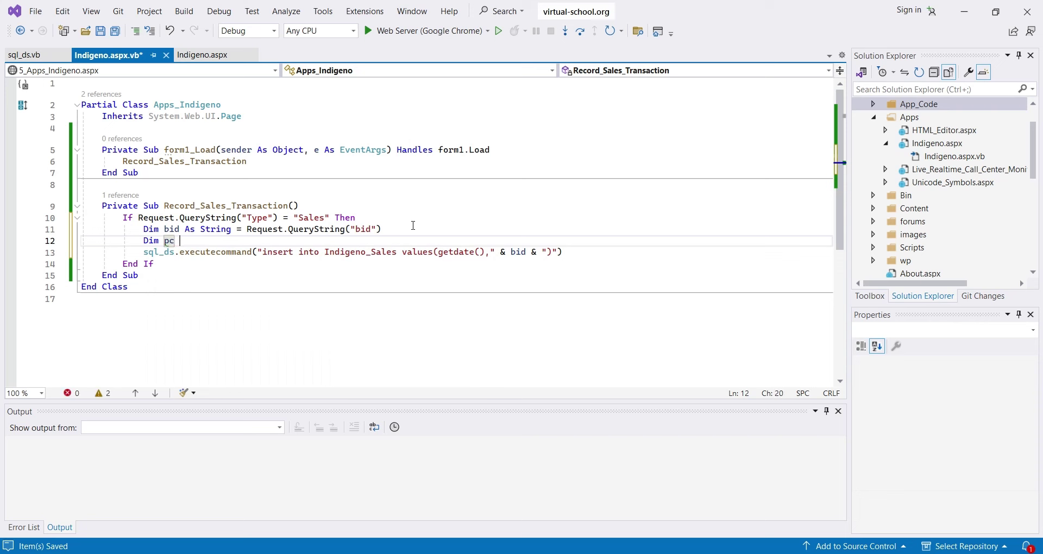
{"action": "type", "text": "As String = "}
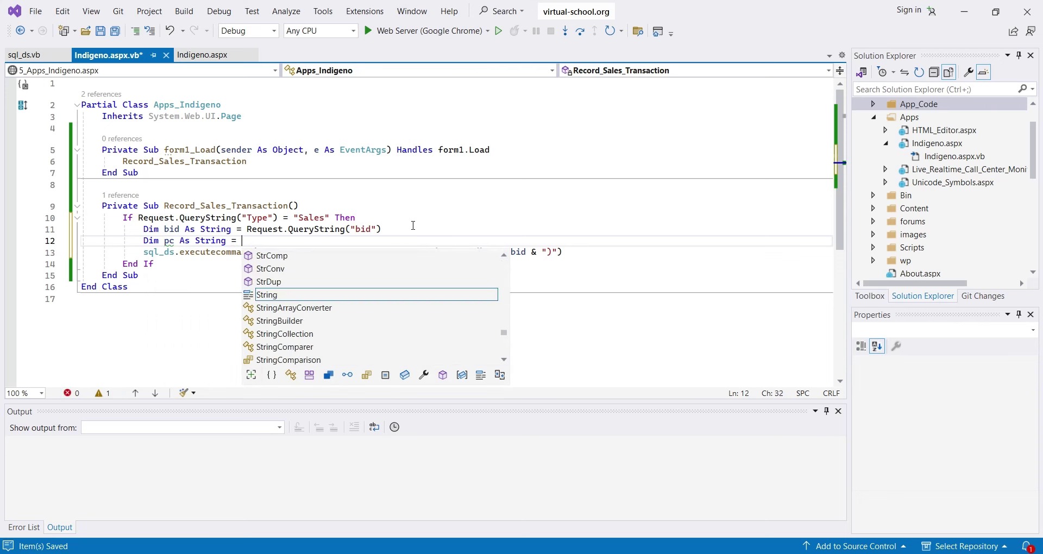
{"action": "type", "text": "Request.QueryString("}
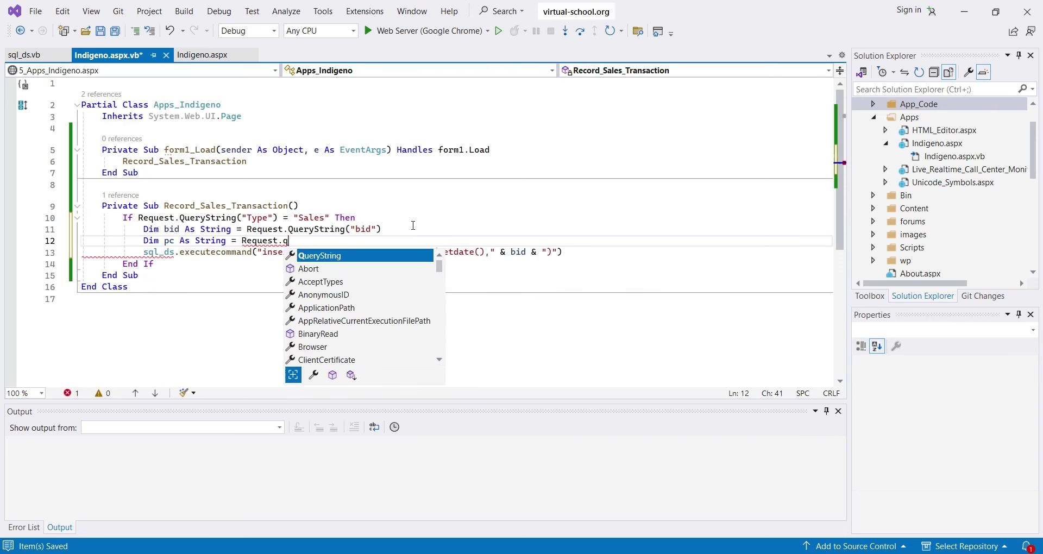
{"action": "type", "text": "\"pc"}
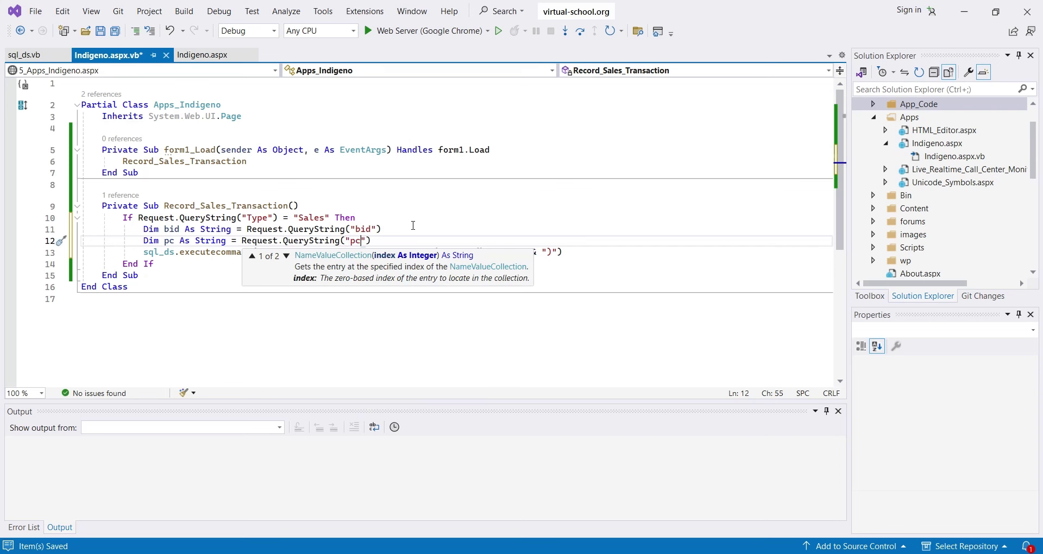
{"action": "left_click", "coordinate": [414, 218]}
{"action": "left_click", "coordinate": [547, 254]}
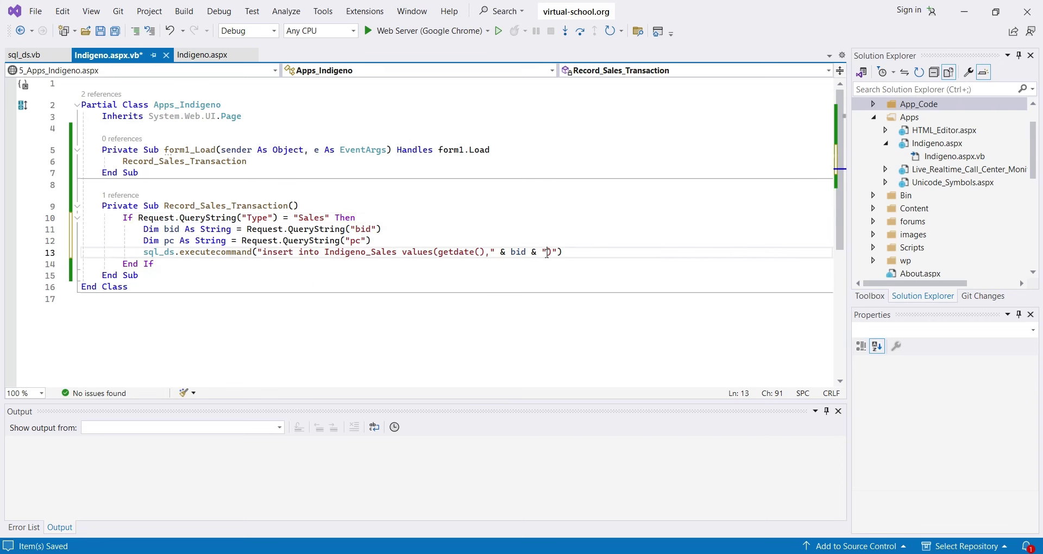
Concatenate the pc variable after bid in the insert statement, closing the values list with & ")", and save the code file
{"action": "type", "text": ",\" "}
{"action": "type", "text": "& pc"}
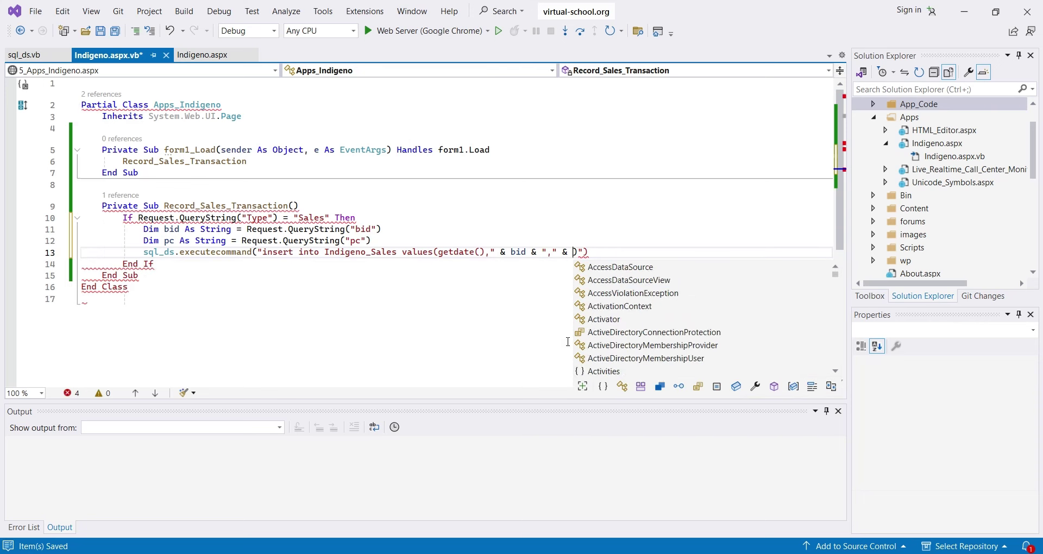
{"action": "type", "text": " & \"\")"}
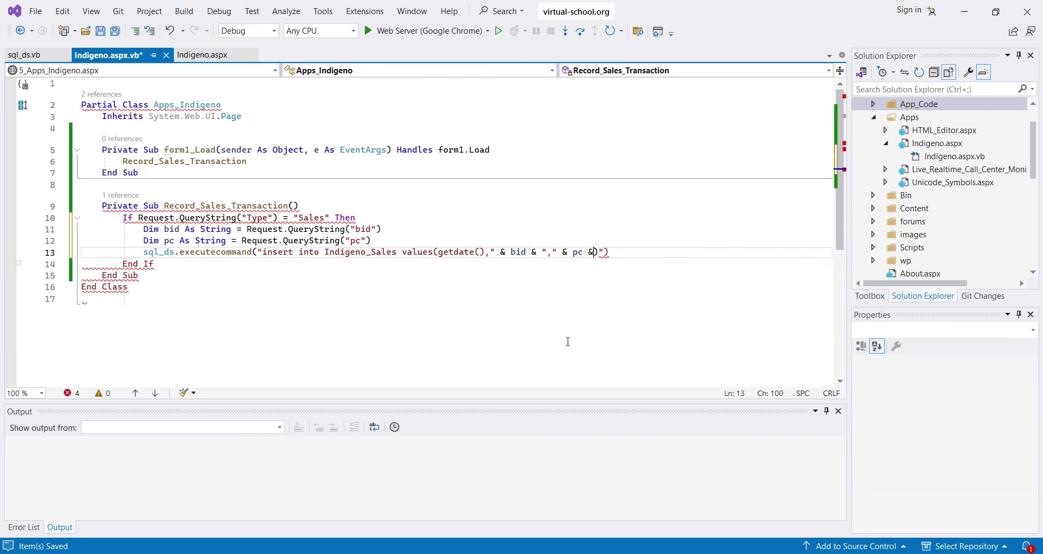
{"action": "type", "text": "\""}
{"action": "key", "text": "Delete"}
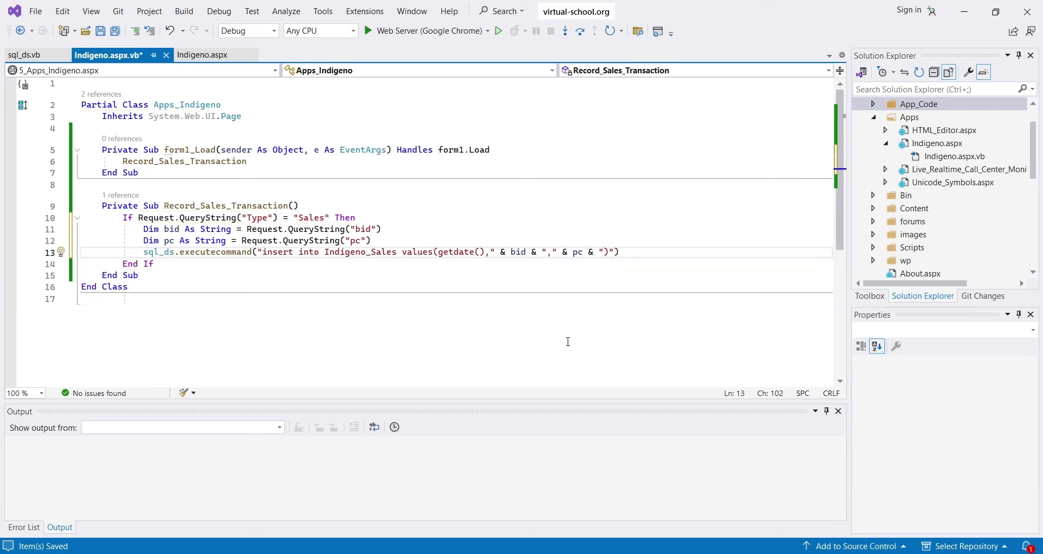
{"action": "key", "text": "ctrl+s"}
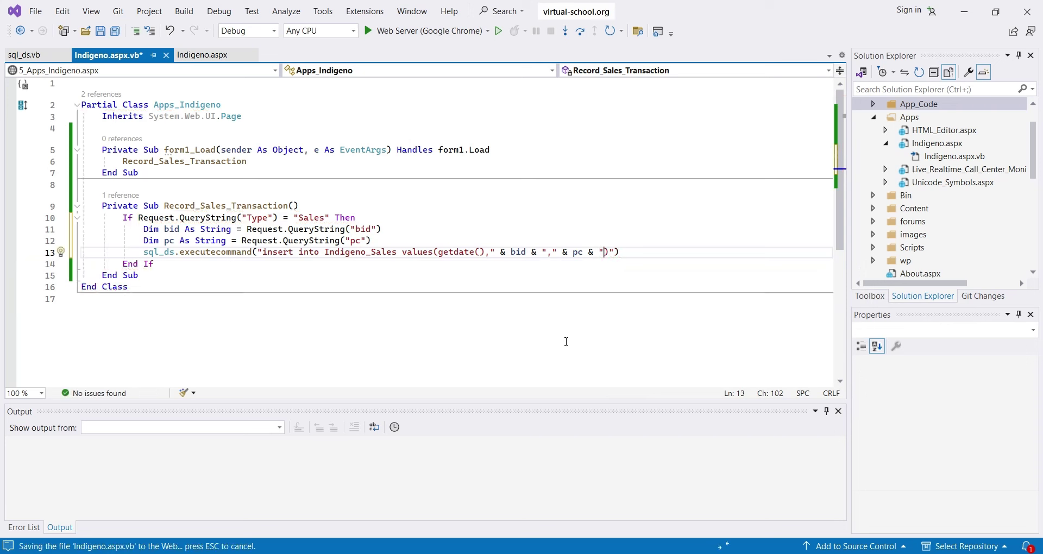
Add the literal values 'In process' and 'Unpaid', each followed by a comma, after pc in the insert statement's values list
{"action": "type", "text": ","}
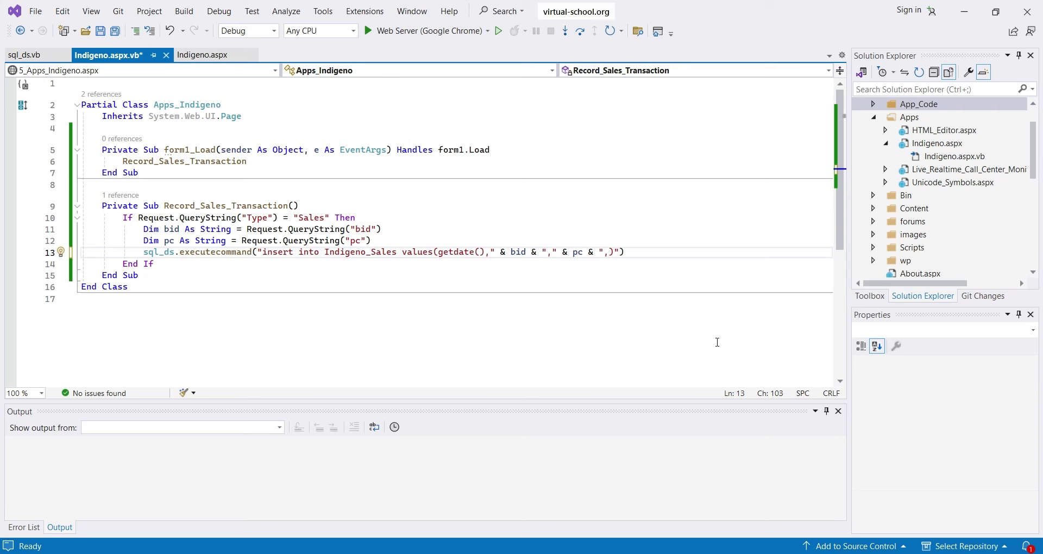
{"action": "type", "text": "'In process','Unpaid"}
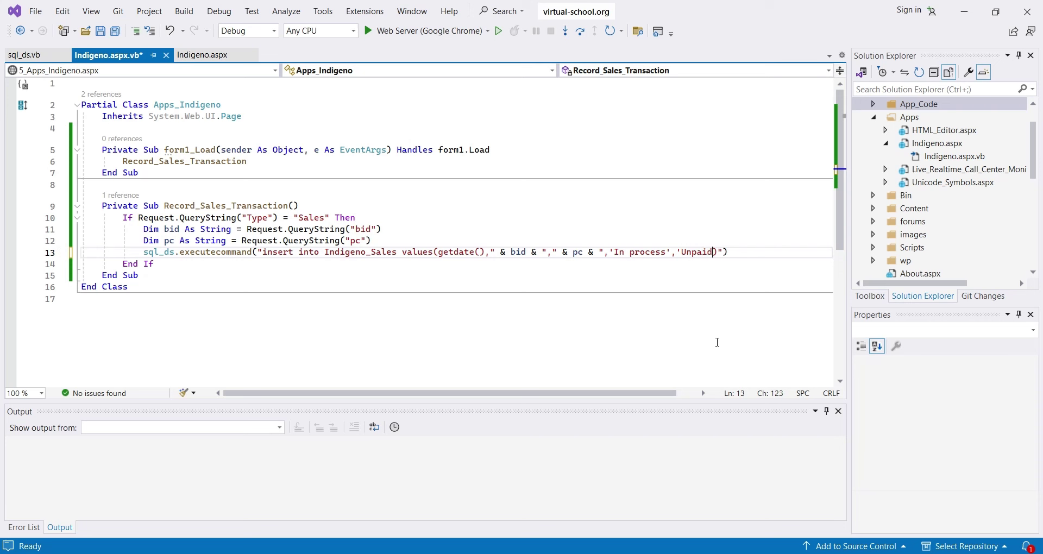
{"action": "type", "text": "',"}
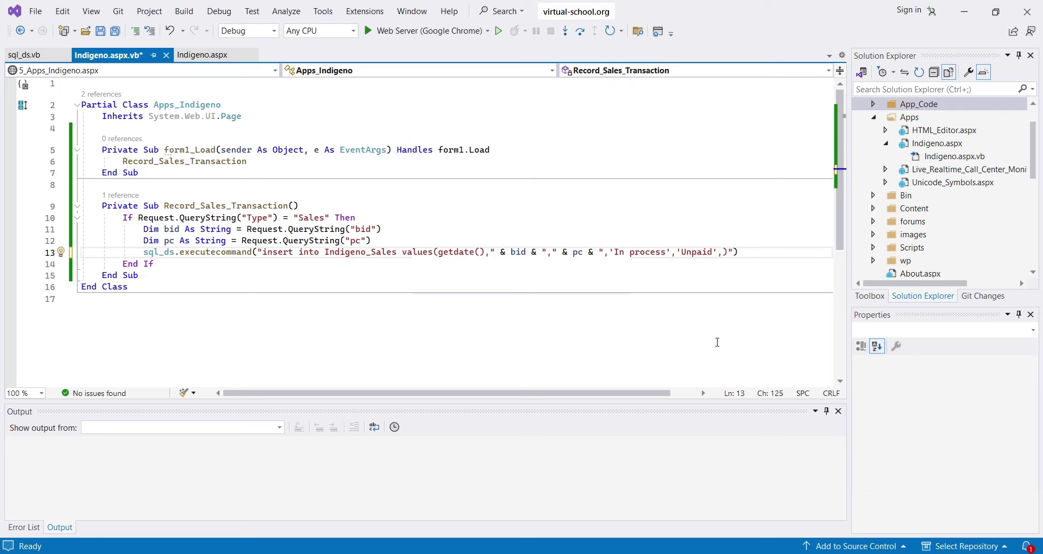
Switch to SQL Server Management Studio, run alter table indigeno_sales drop column id; above the select query, and comment that line out
{"action": "key", "text": "alt+Tab"}
{"action": "left_click", "coordinate": [251, 94]}
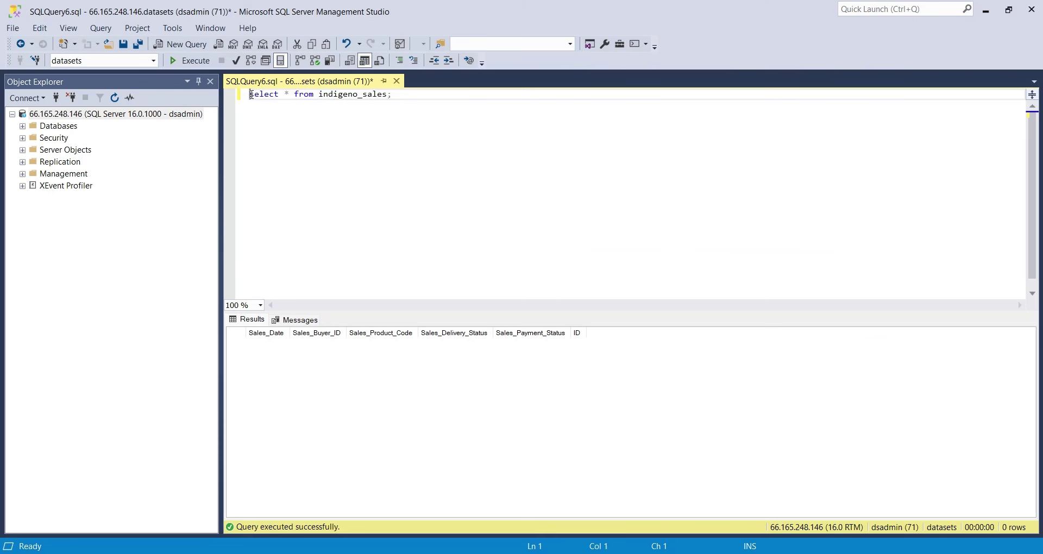
{"action": "key", "text": "Return"}
{"action": "key", "text": "Up"}
{"action": "type", "text": "11ter table indigeno"}
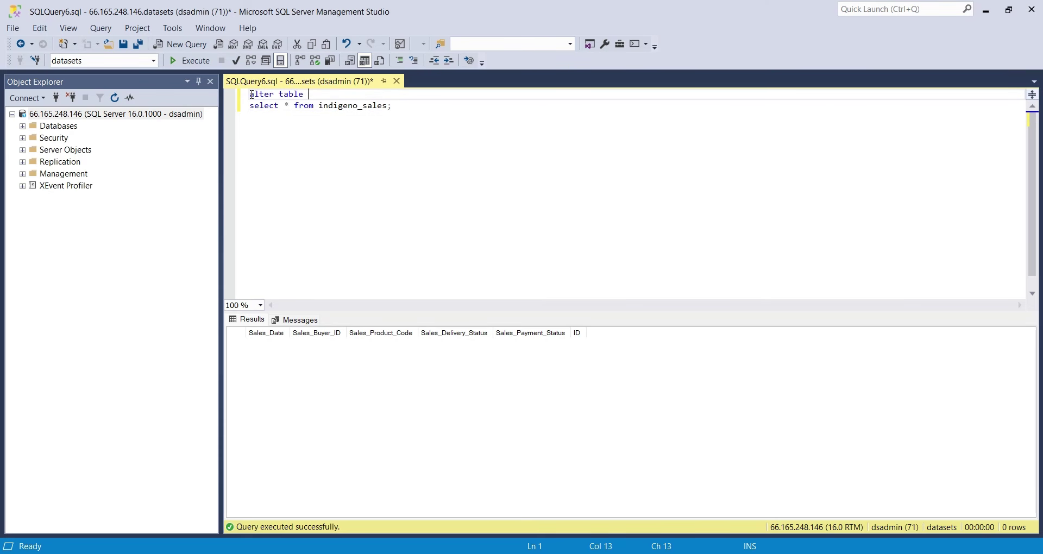
{"action": "type", "text": "_sales drop column id."}
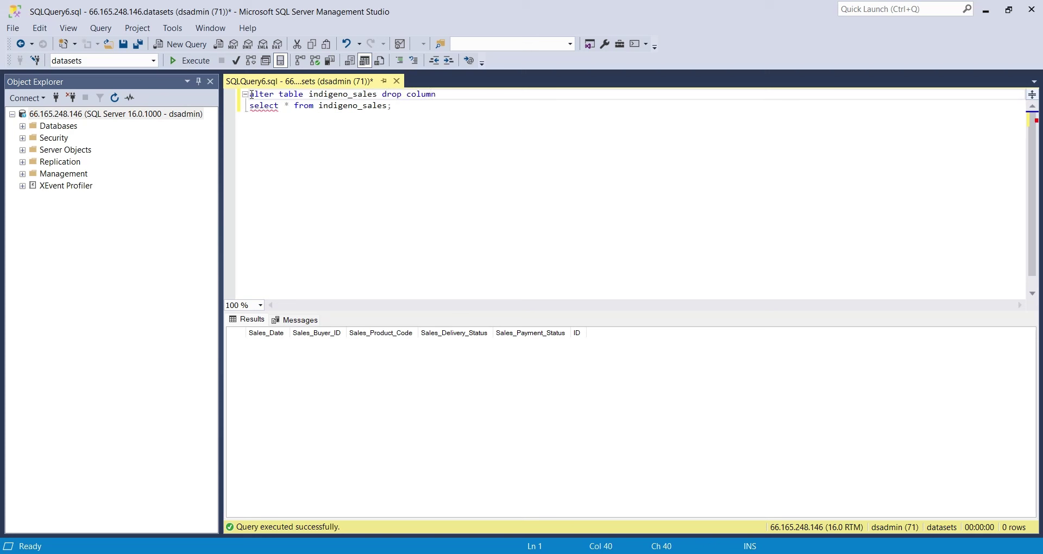
{"action": "left_click", "coordinate": [190, 60]}
{"action": "left_click", "coordinate": [400, 60]}
Add and execute alter table indigeno_sales add id int identity; below the commented line
{"action": "key", "text": "Return"}
{"action": "type", "text": "alte"}
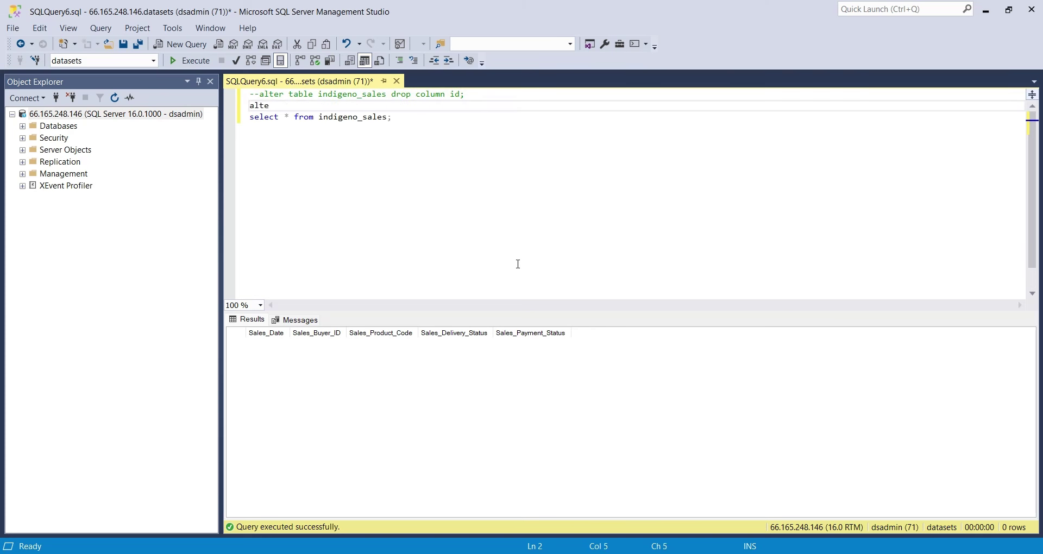
{"action": "type", "text": "r table indigeno_sales add i"}
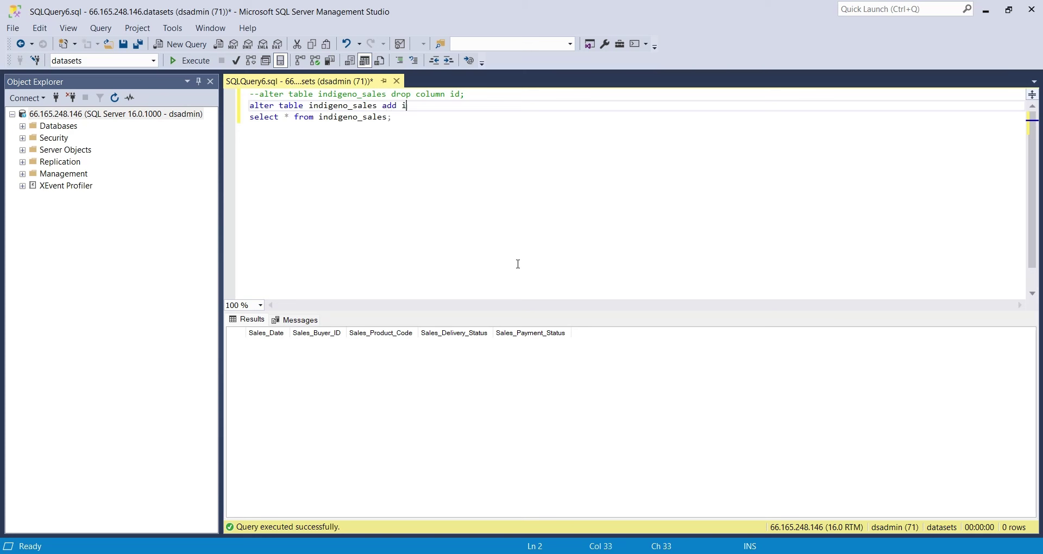
{"action": "type", "text": "d int identity;"}
{"action": "left_click", "coordinate": [190, 61]}
Switch to Visual Studio, replace the comma after 'Unpaid' with a closing parenthesis in the insert statement, and save the files
{"action": "key", "text": "alt+Tab"}
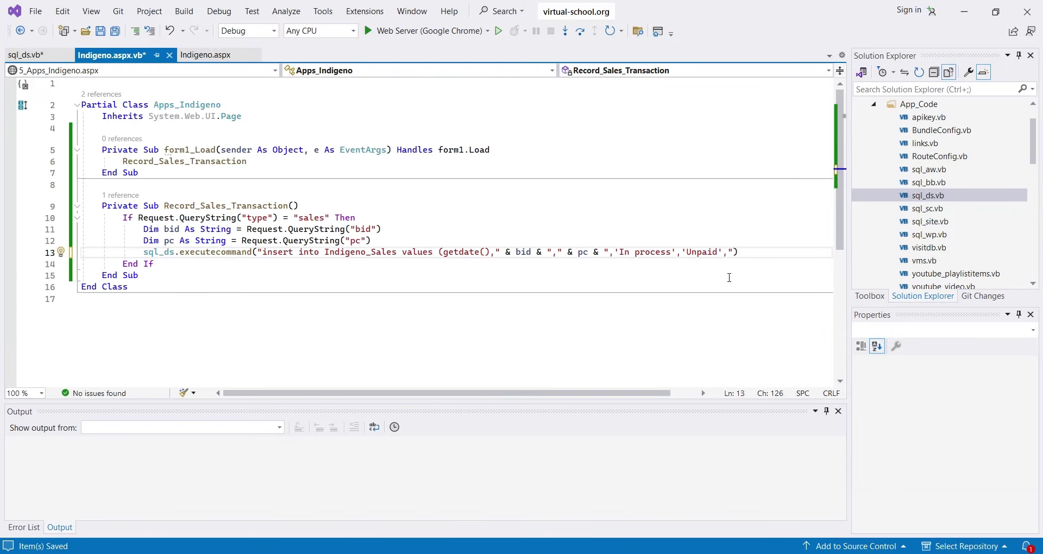
{"action": "key", "text": "BackSpace"}
{"action": "type", "text": ")"}
{"action": "key", "text": "ctrl+s"}
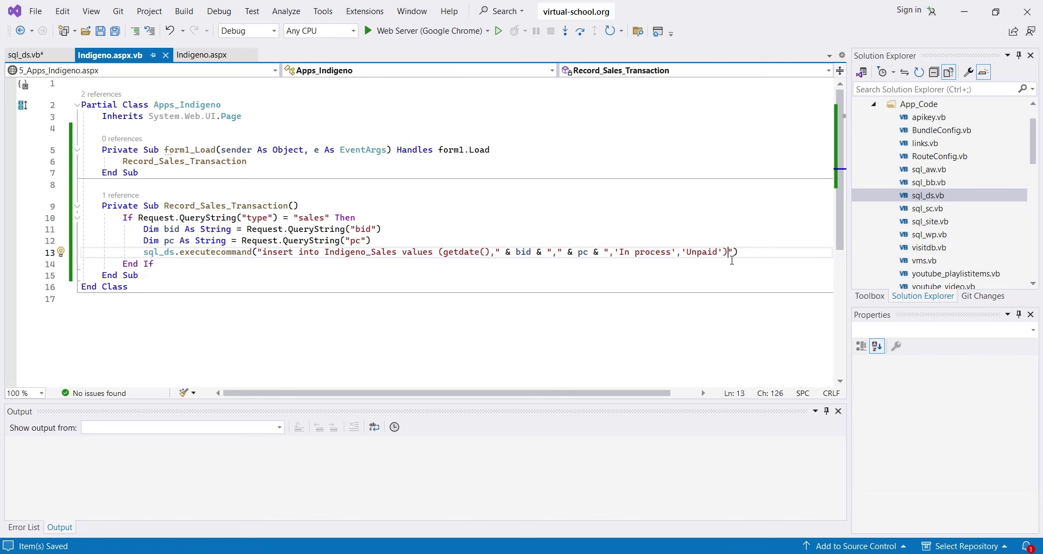
{"action": "key", "text": "ctrl+shift+s"}
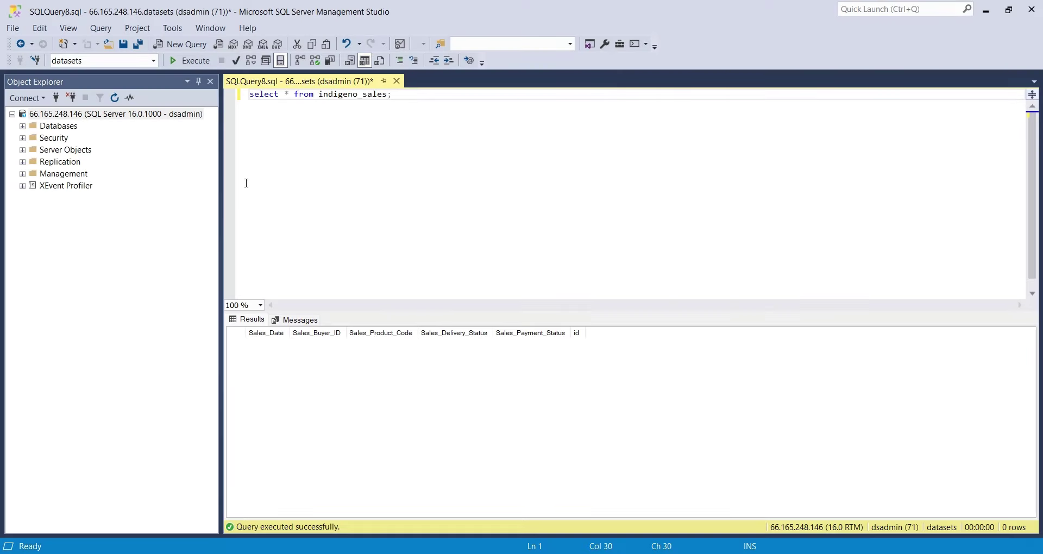
Execute the indigeno_sales select, switch to Power BI, and open the Autonomous Farm Drone's Initiate_Sales link for buyer BitWeaver Labs
{"action": "left_click", "coordinate": [190, 60]}
{"action": "key", "text": "alt+Tab"}
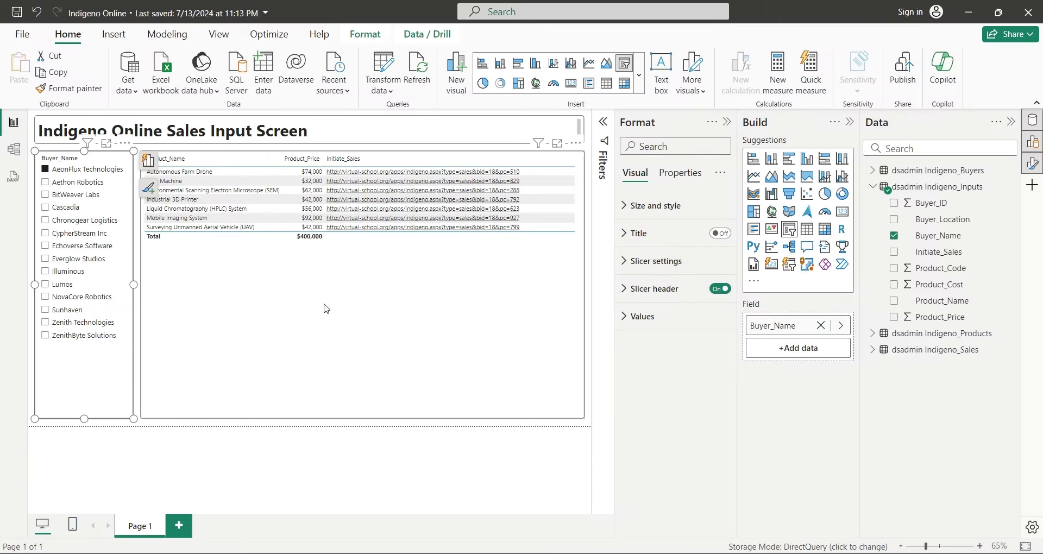
{"action": "left_click", "coordinate": [45, 195]}
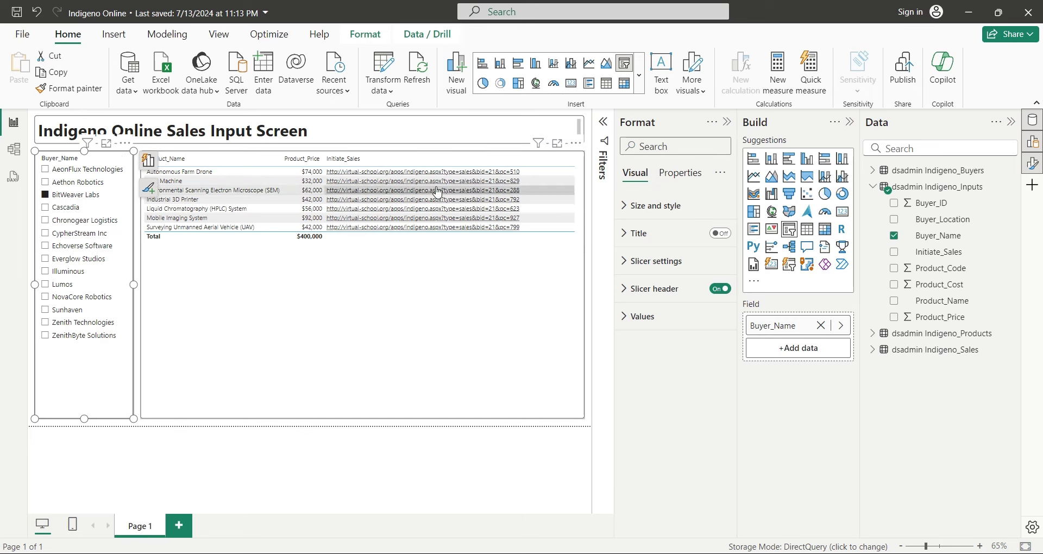
{"action": "left_click", "coordinate": [459, 172]}
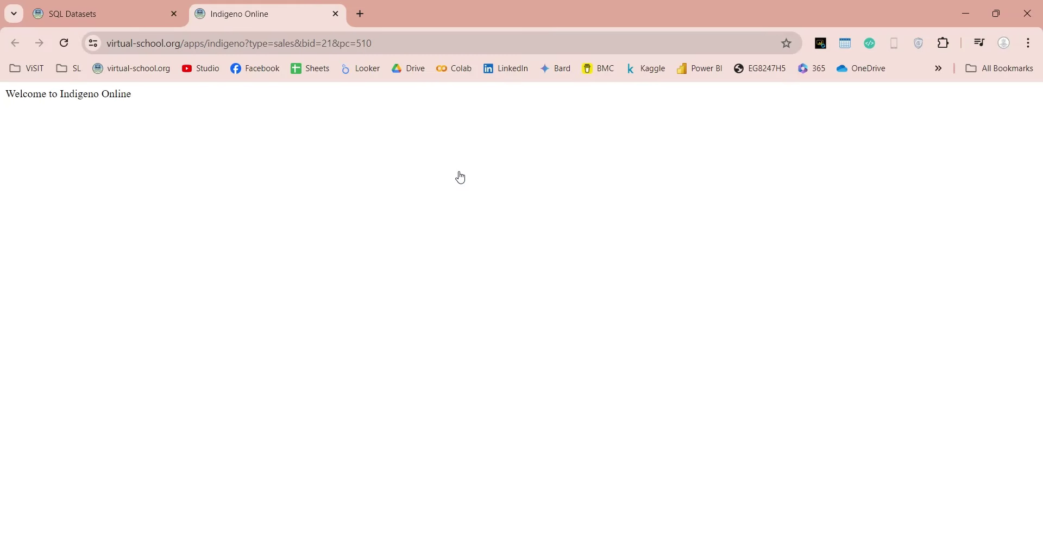
Return to SQL Server Management Studio and rerun select * from indigeno_sales; to check for the BitWeaver Labs sale
{"action": "key", "text": "alt+Tab"}
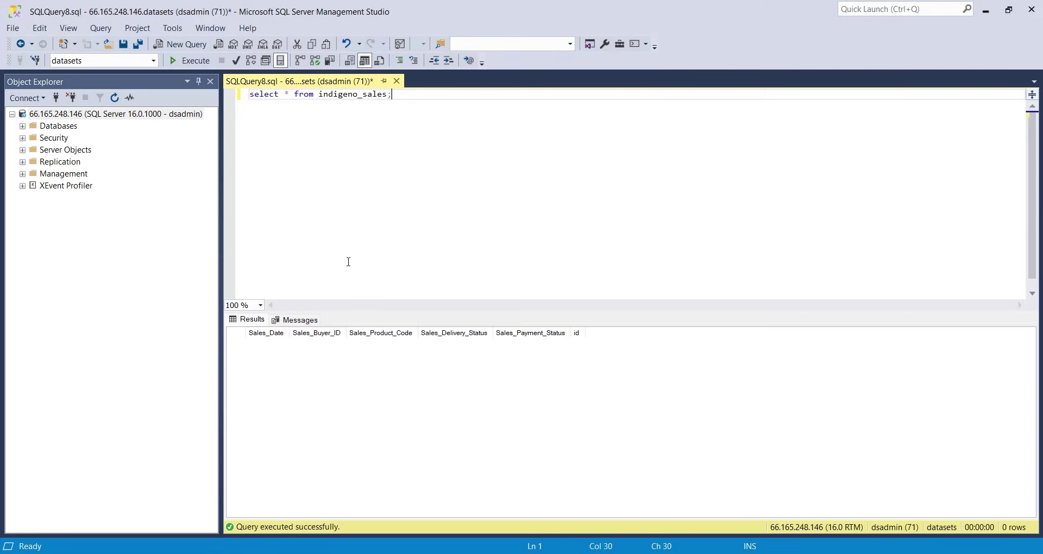
{"action": "left_click", "coordinate": [178, 60]}
{"action": "left_click", "coordinate": [178, 61]}
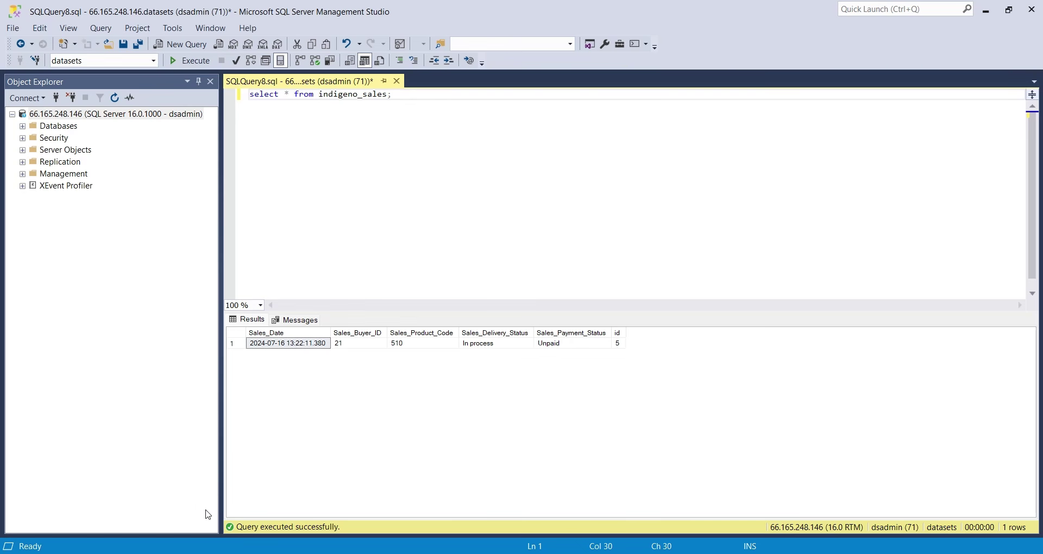
Open the Mobile Imaging System sales link for Everglow Studios in Power BI, and rerun the indigeno_sales query in SQL Server Management Studio
{"action": "key", "text": "alt+Tab"}
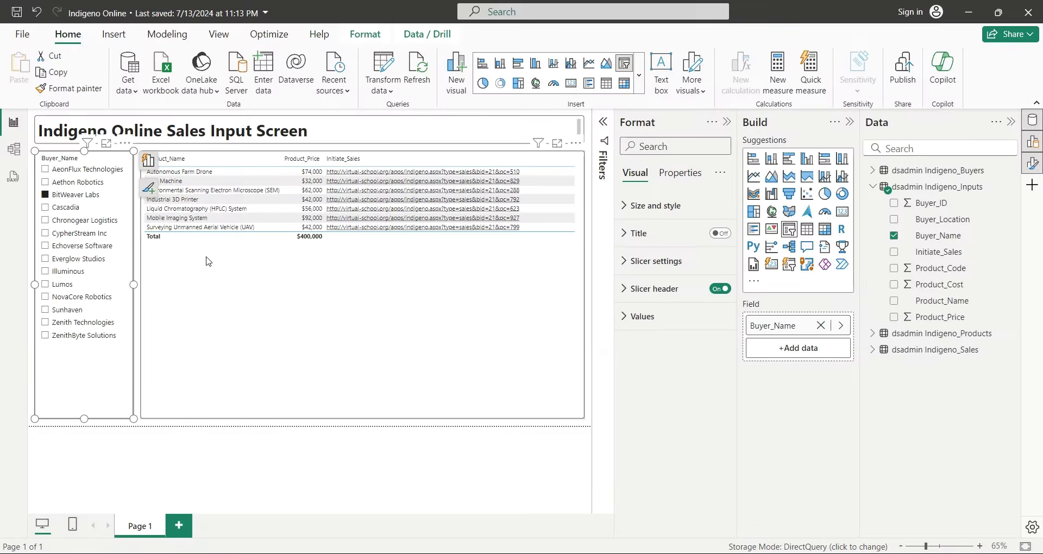
{"action": "left_click", "coordinate": [45, 260]}
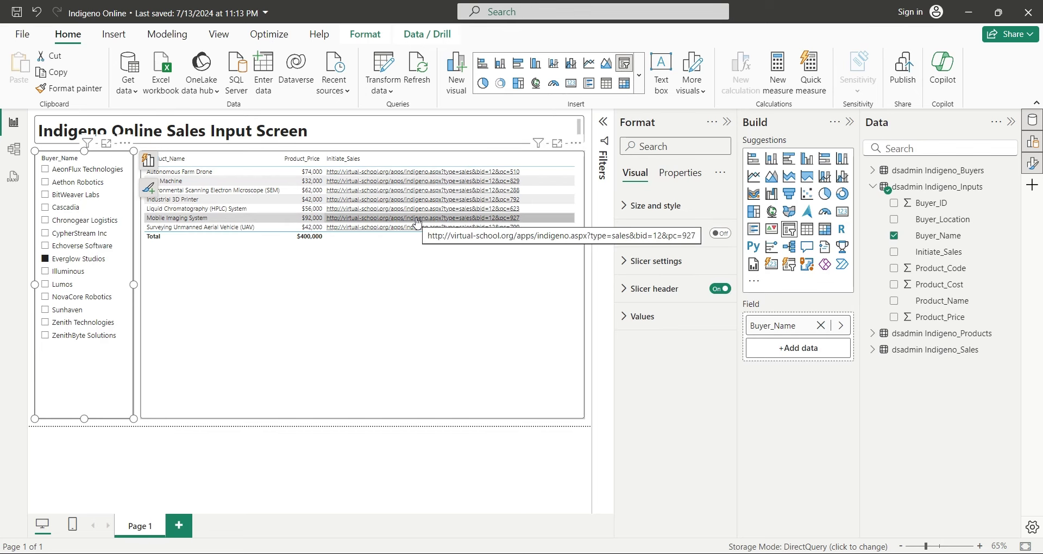
{"action": "left_click", "coordinate": [417, 223]}
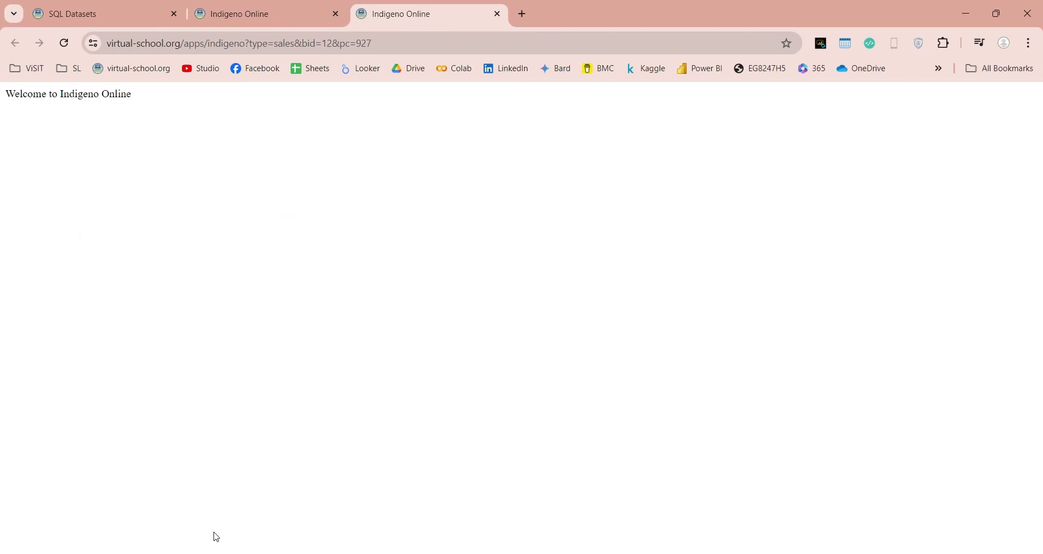
{"action": "key", "text": "alt+Tab"}
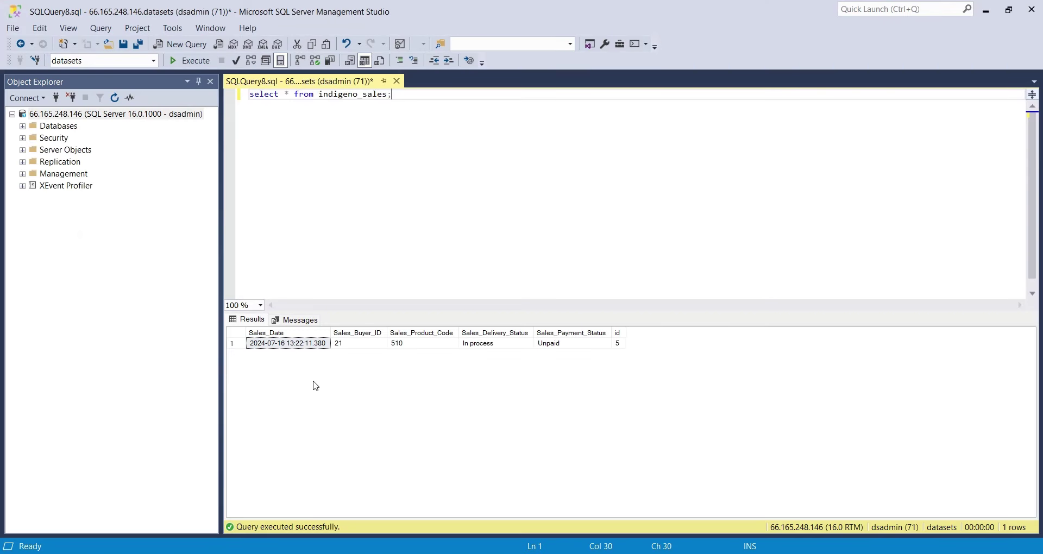
{"action": "left_click", "coordinate": [196, 63]}
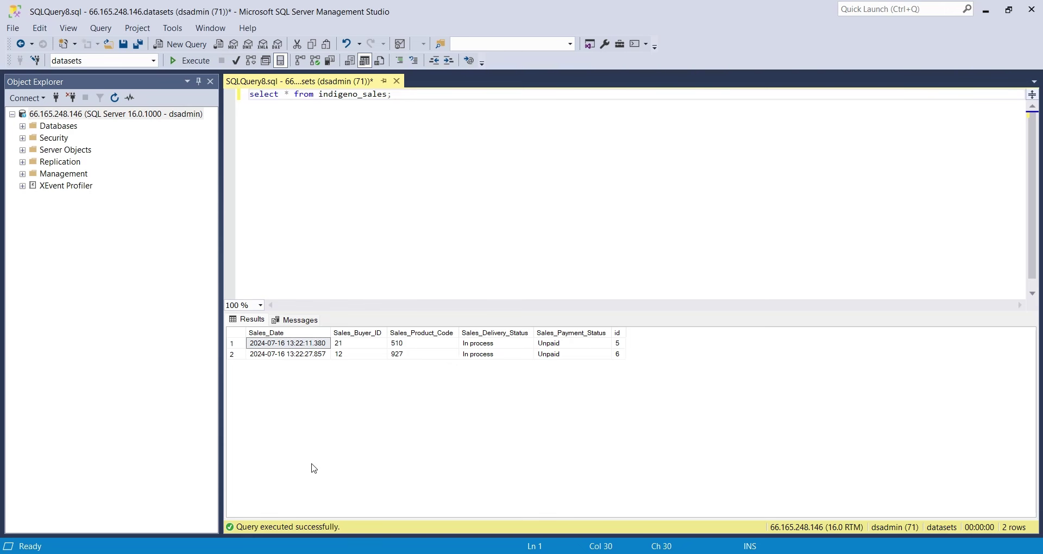
Switch to Chrome and shrink its window to a small size in the lower right corner of the desktop
{"action": "key", "text": "alt+Tab"}
{"action": "left_click_drag", "start_coordinate": [597, 34], "coordinate": [877, 34]}
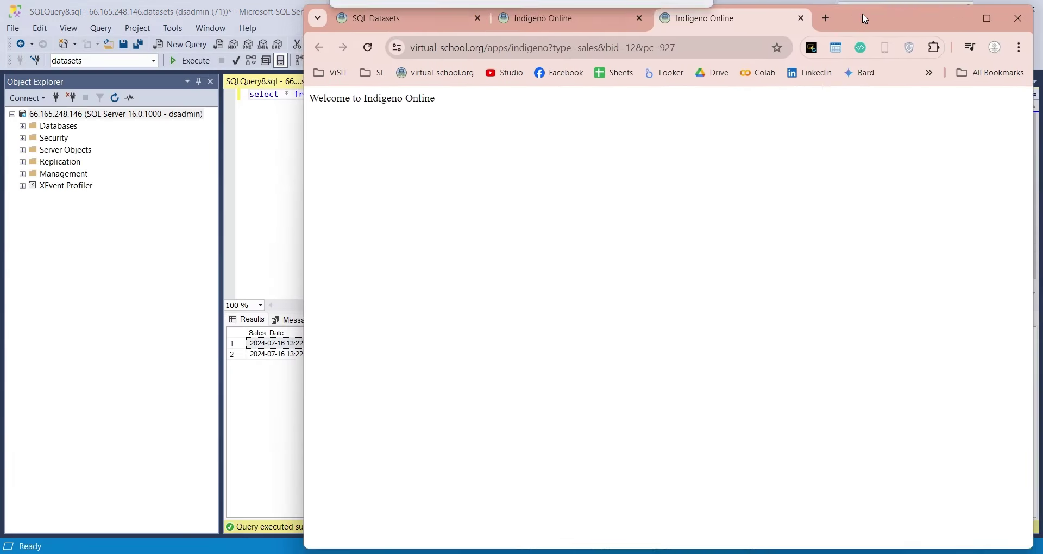
{"action": "left_click_drag", "start_coordinate": [373, 20], "coordinate": [377, 456]}
{"action": "left_click_drag", "start_coordinate": [303, 497], "coordinate": [695, 496]}
In Power BI, open the Industrial 3D Printer sales links for Everglow Studios and NovaCore Robotics, and the Surveying Unmanned Aerial Vehicle link for ZenithByte Solutions
{"action": "key", "text": "alt+Tab"}
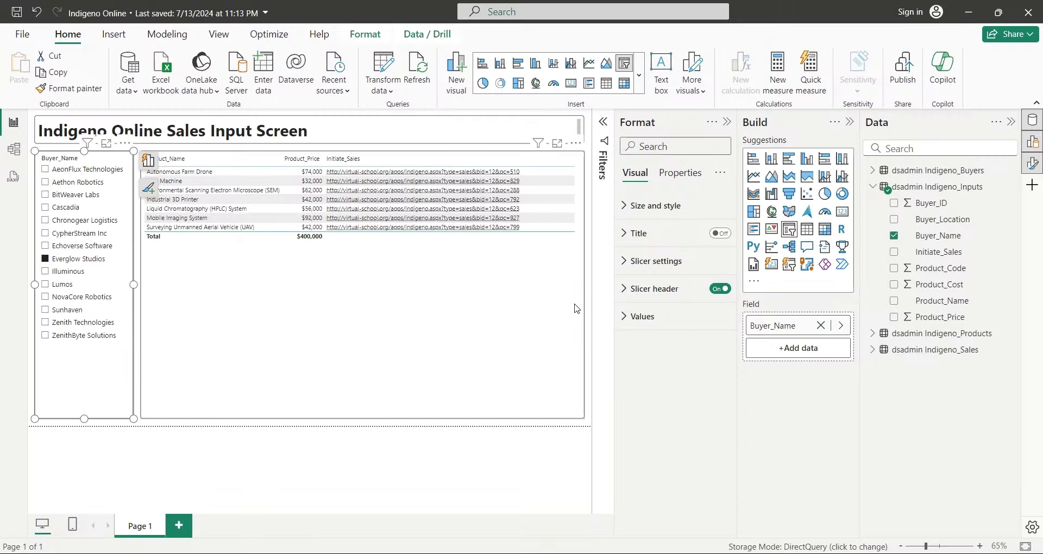
{"action": "left_click", "coordinate": [398, 206]}
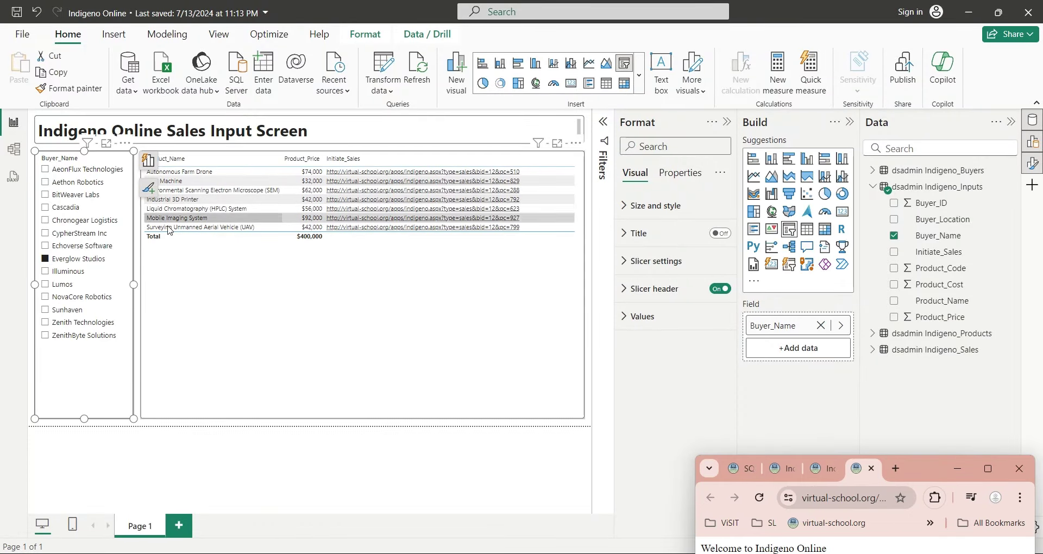
{"action": "left_click", "coordinate": [45, 298]}
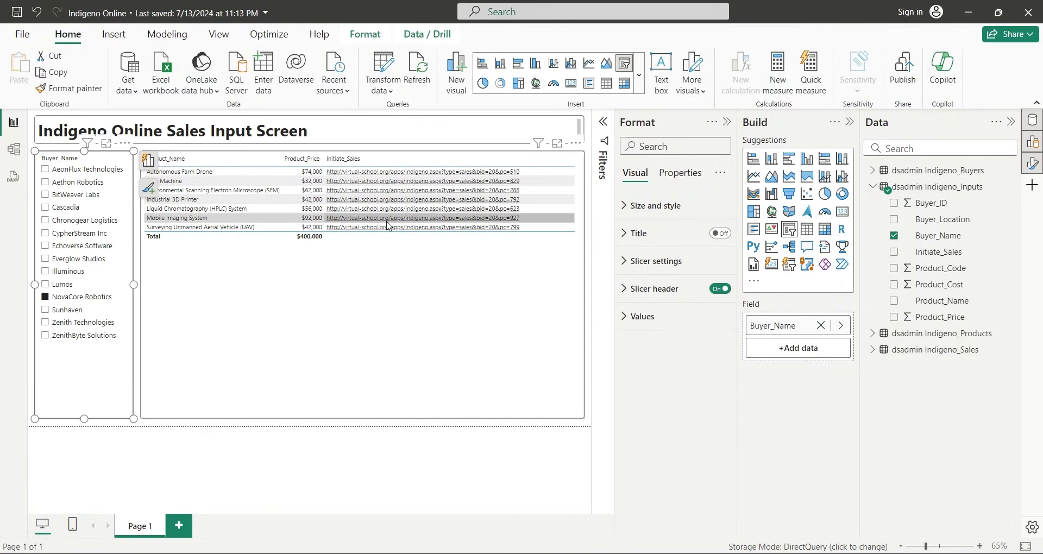
{"action": "left_click", "coordinate": [400, 202]}
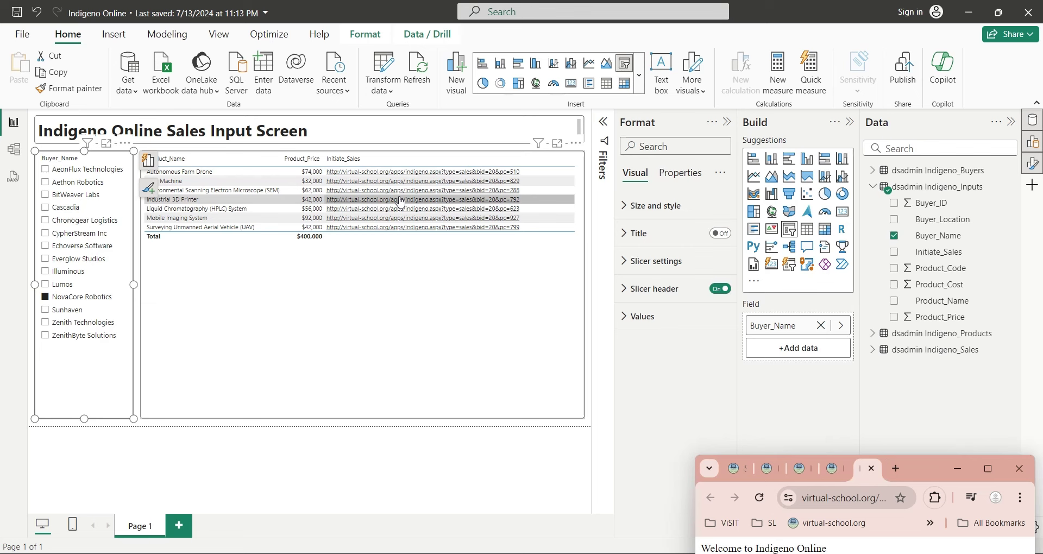
{"action": "left_click", "coordinate": [46, 336]}
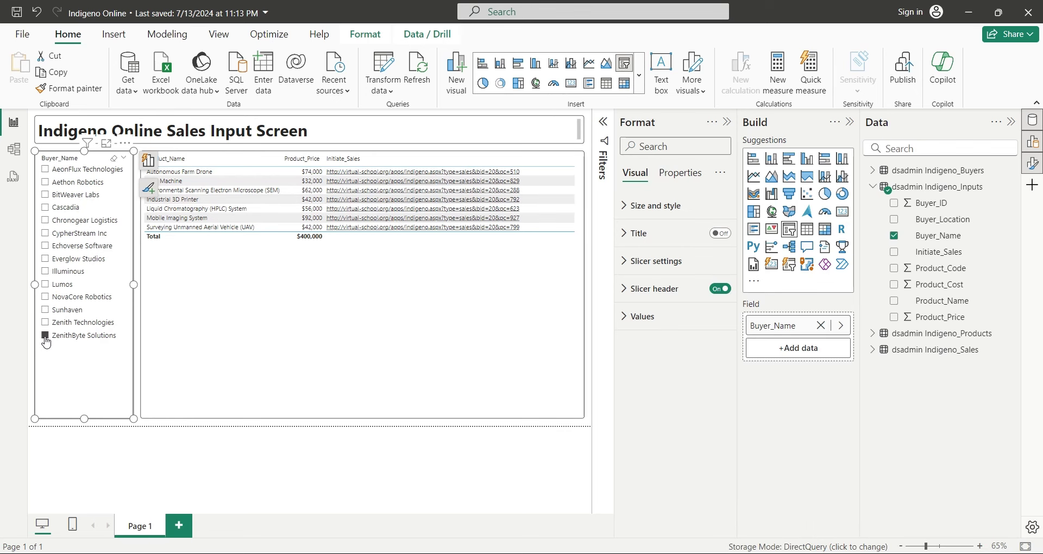
{"action": "left_click", "coordinate": [396, 227]}
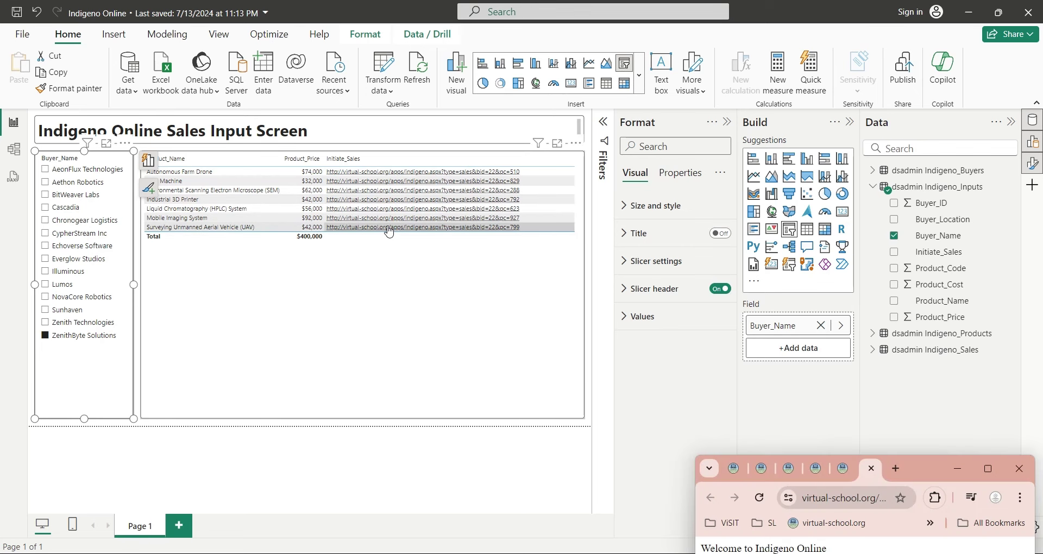
Switch to SQL Server Management Studio and rerun the indigeno_sales query to check the three latest transactions
{"action": "left_click", "coordinate": [200, 552]}
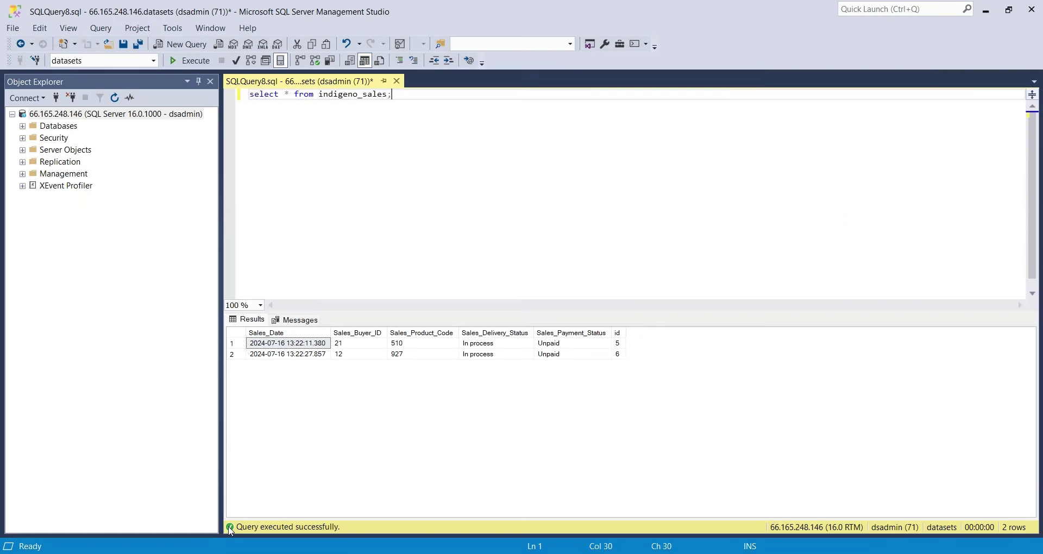
{"action": "left_click", "coordinate": [187, 60]}
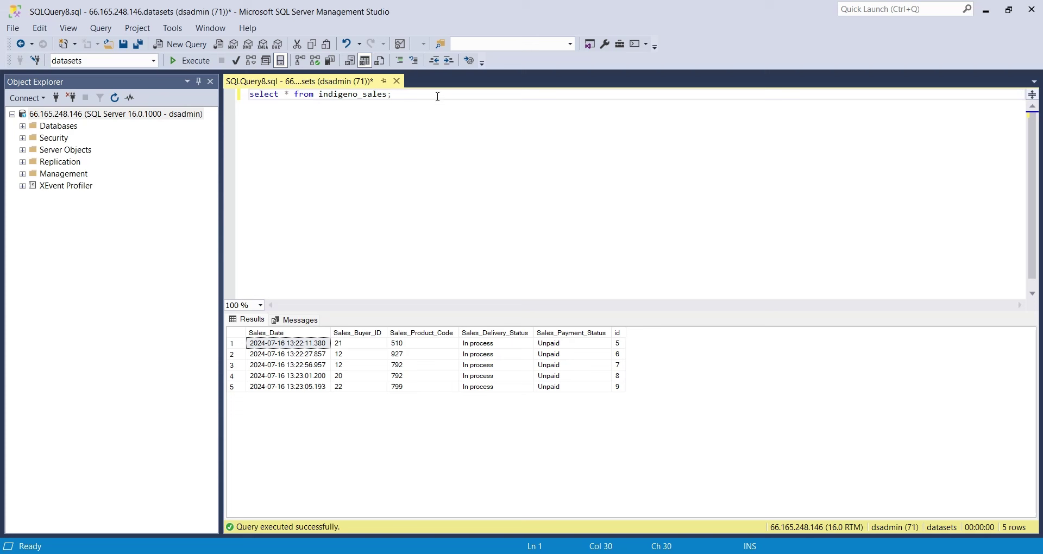
In a new query on the datasets database, create the view Indigeno_Sales_Report selecting all columns from Indigeno_Sales left-joined to Indigeno_Buyers on buyer ID and Indigeno_Products on product code
{"action": "left_click", "coordinate": [183, 44]}
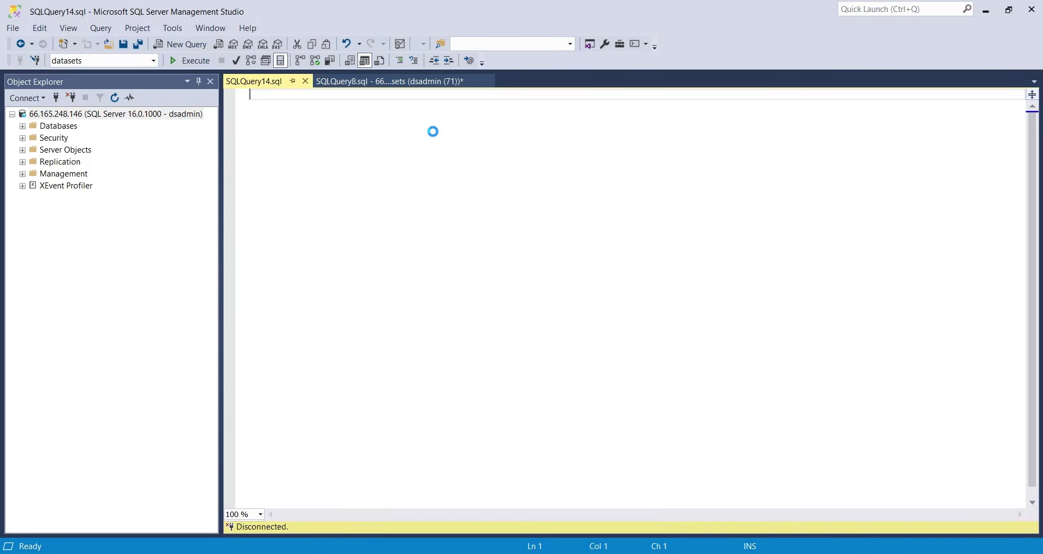
{"action": "type", "text": "use datasets; Go CREATE VIEW Indigeno_Sales_Report AS SELECT s.*, b.*, p.* FROM Indigeno_Sales AS s LEFT JOIN Indigeno_Buyers AS b ON s.sales_buyer_id = b.buyer_id LEFT JOIN Indigeno_Products AS p ON s.sales_product_code = p.product_code;"}
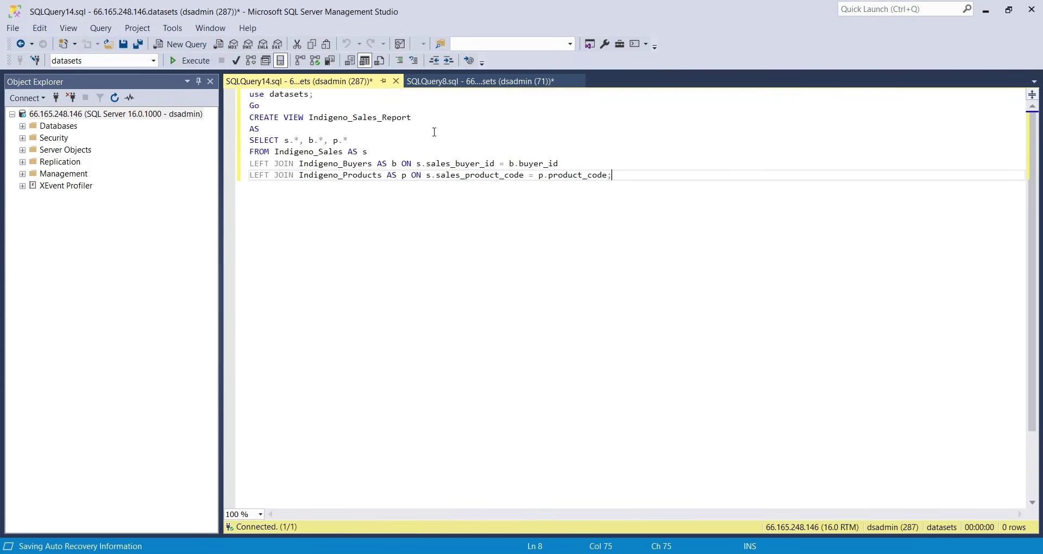
{"action": "left_click", "coordinate": [244, 119]}
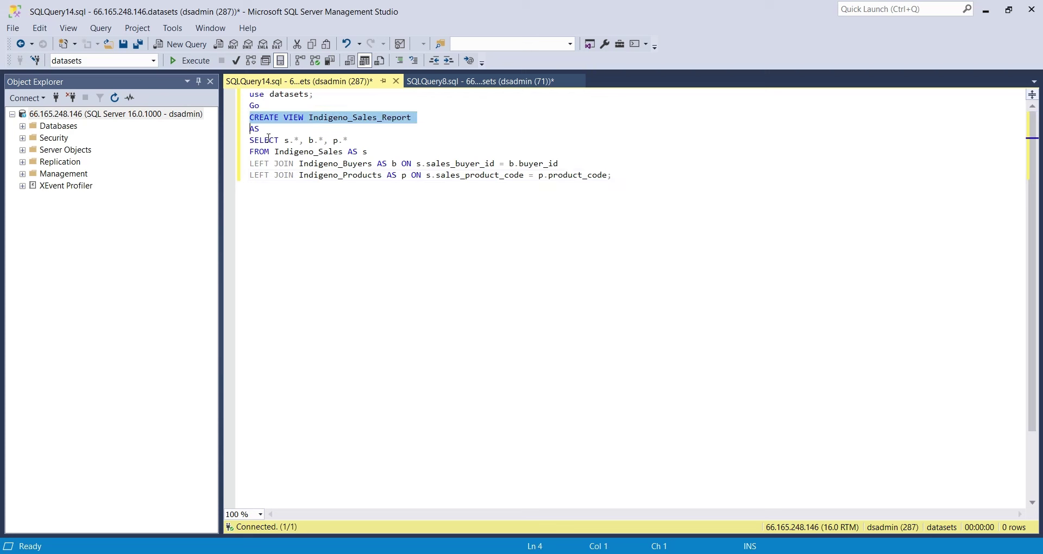
{"action": "left_click_drag", "start_coordinate": [251, 140], "coordinate": [348, 140]}
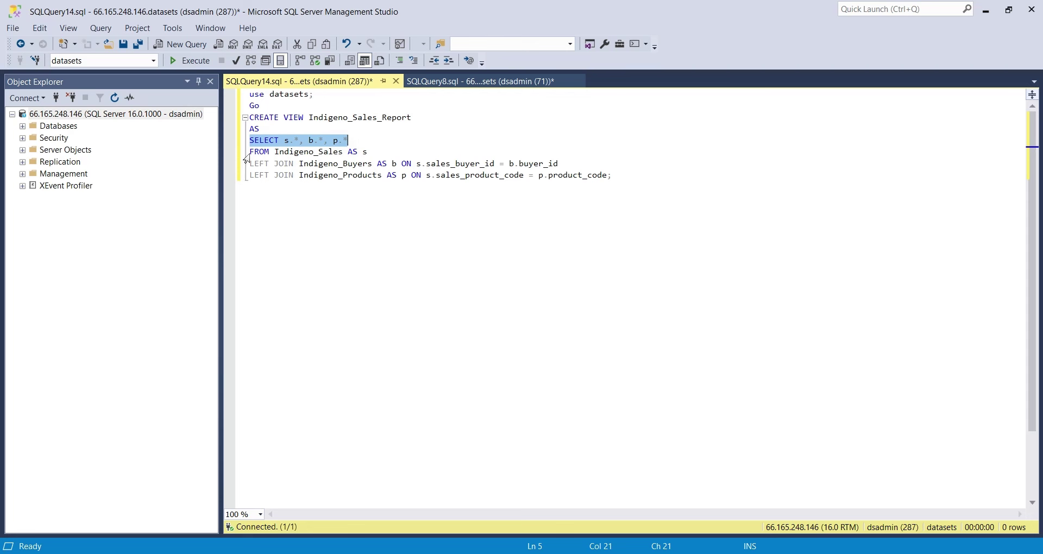
{"action": "left_click_drag", "start_coordinate": [250, 151], "coordinate": [385, 151]}
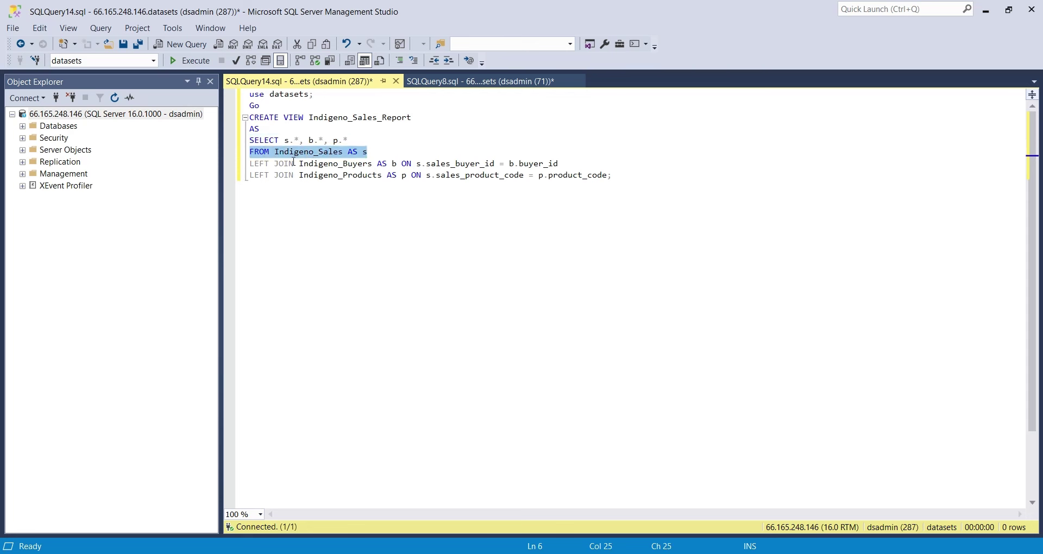
{"action": "left_click_drag", "start_coordinate": [250, 163], "coordinate": [567, 163]}
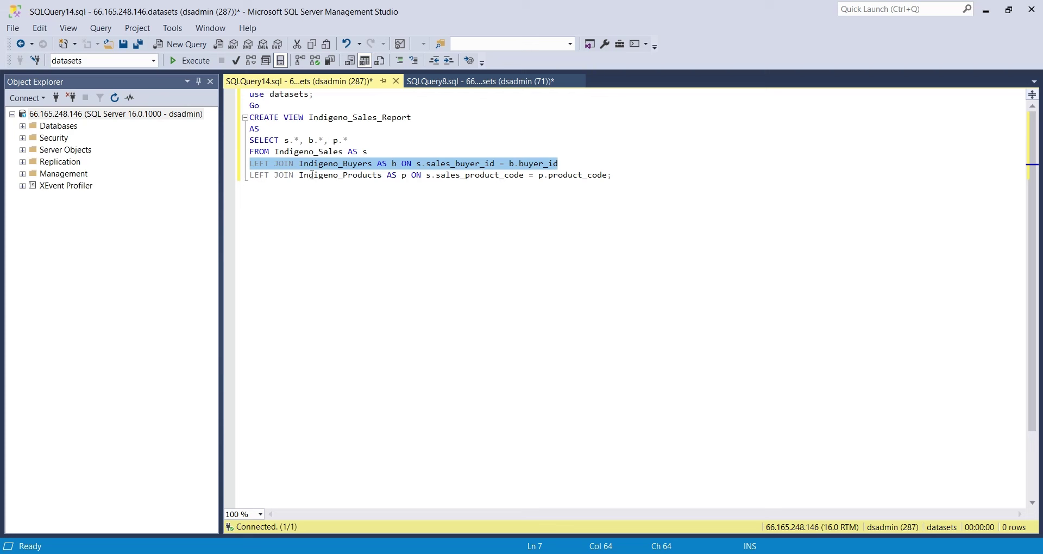
{"action": "left_click_drag", "start_coordinate": [250, 175], "coordinate": [619, 184]}
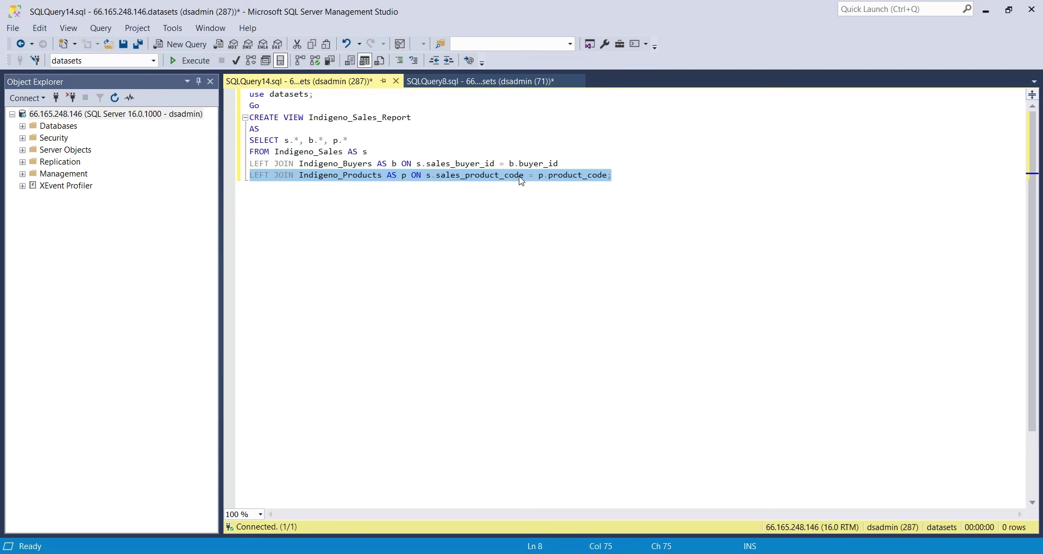
{"action": "left_click", "coordinate": [558, 175]}
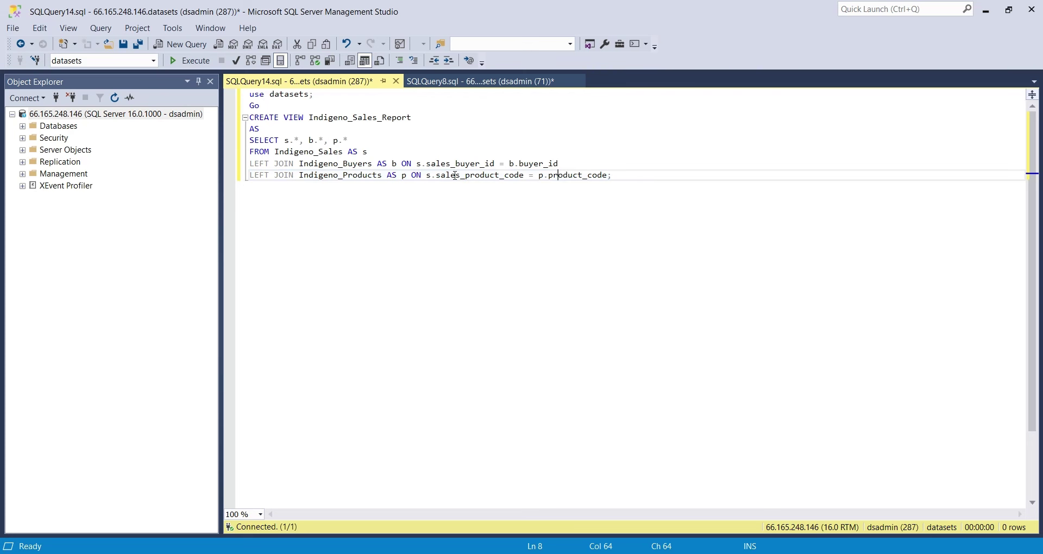
{"action": "left_click", "coordinate": [180, 62]}
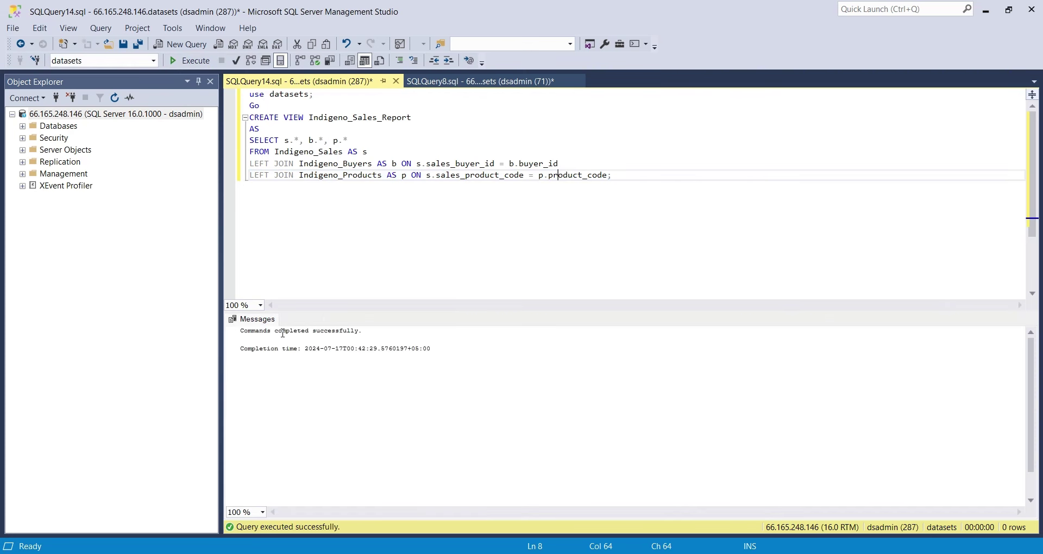
Write and run "select * from indigeno_sales_report" in another new query, and review the buyer and product columns through Product_Price
{"action": "left_click", "coordinate": [179, 44]}
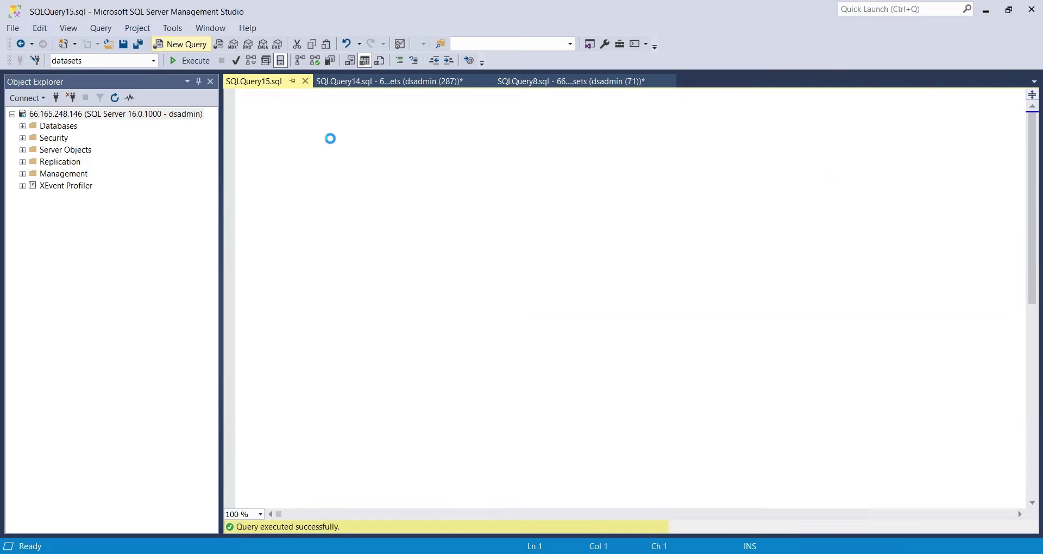
{"action": "type", "text": "selec"}
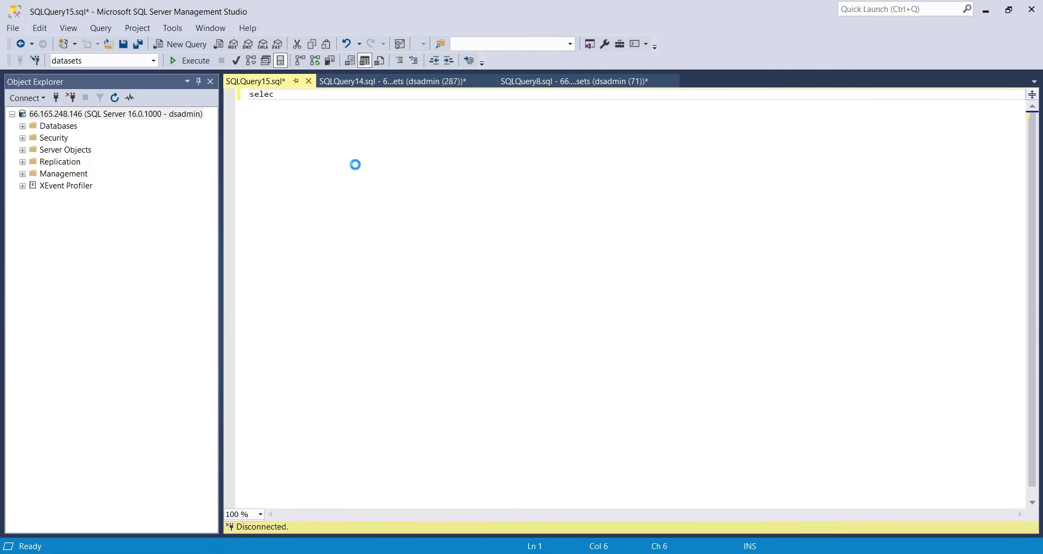
{"action": "type", "text": "t * from indigeno"}
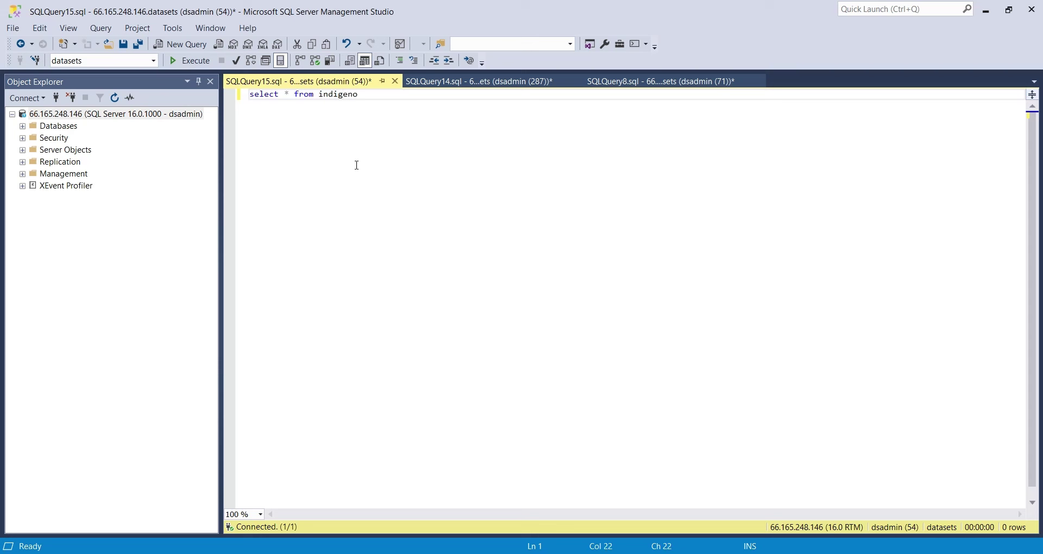
{"action": "type", "text": "_sales)"}
{"action": "type", "text": "_report"}
{"action": "left_click", "coordinate": [205, 64]}
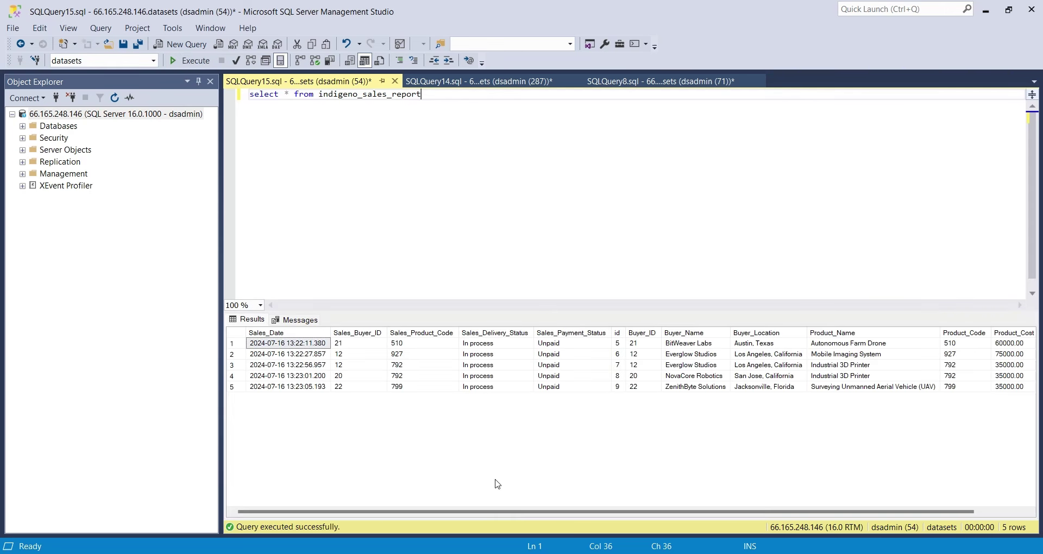
{"action": "left_click_drag", "start_coordinate": [497, 514], "coordinate": [628, 511]}
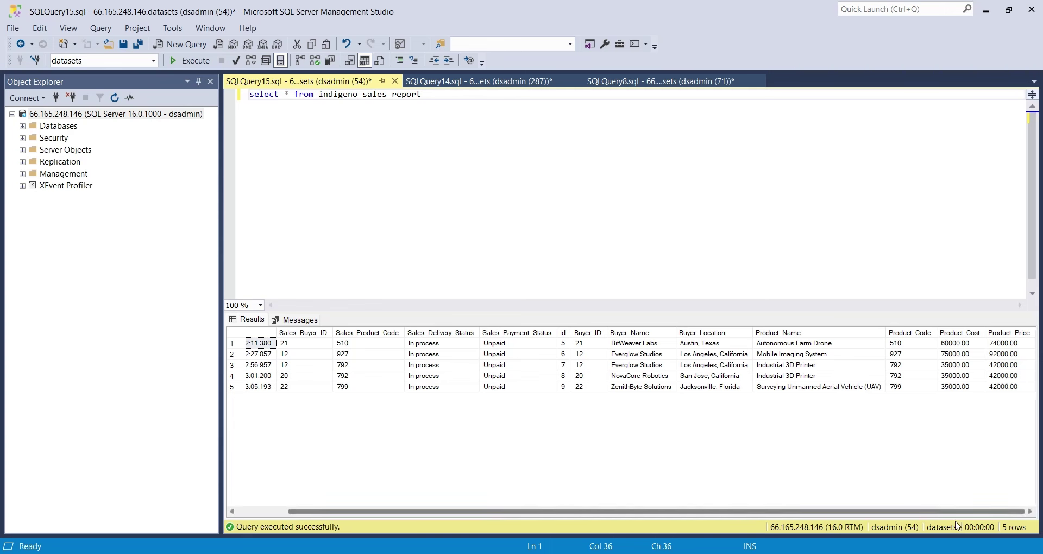
{"action": "left_click_drag", "start_coordinate": [984, 514], "coordinate": [866, 513]}
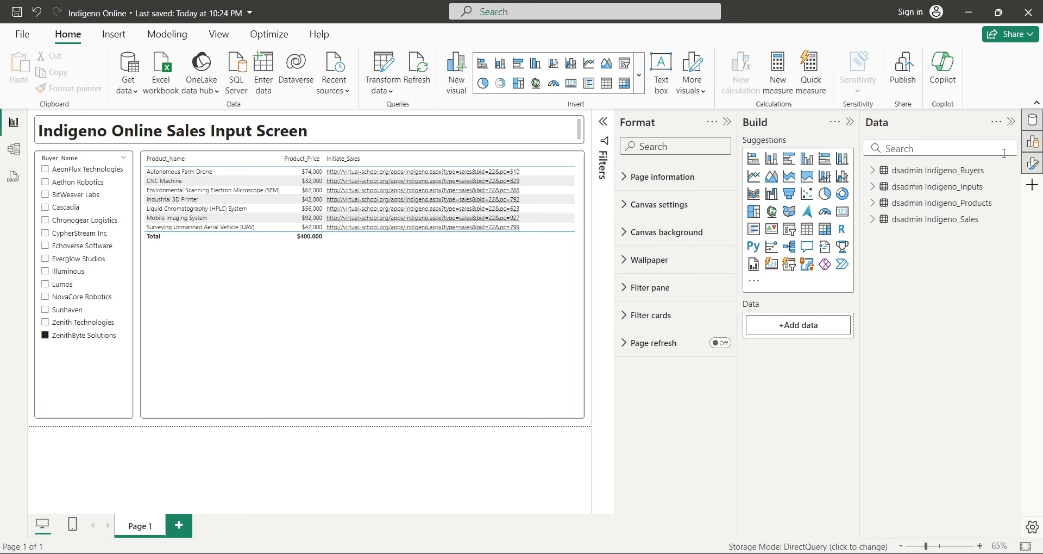
Switch to Power BI, open the dsadmin Indigeno_Buyers query in Power Query Editor, and bring up the actions available for it
{"action": "left_click", "coordinate": [1012, 173]}
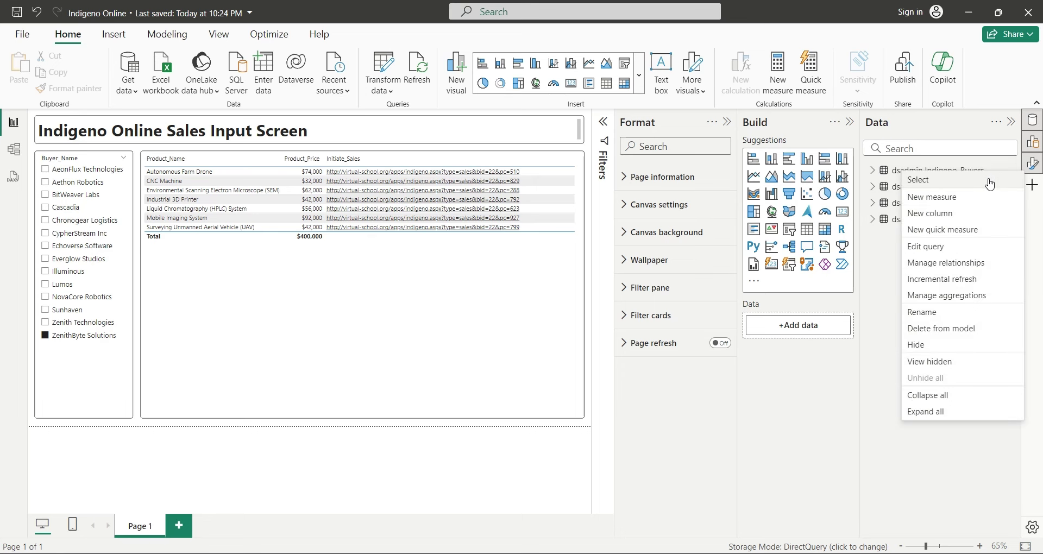
{"action": "left_click", "coordinate": [948, 245]}
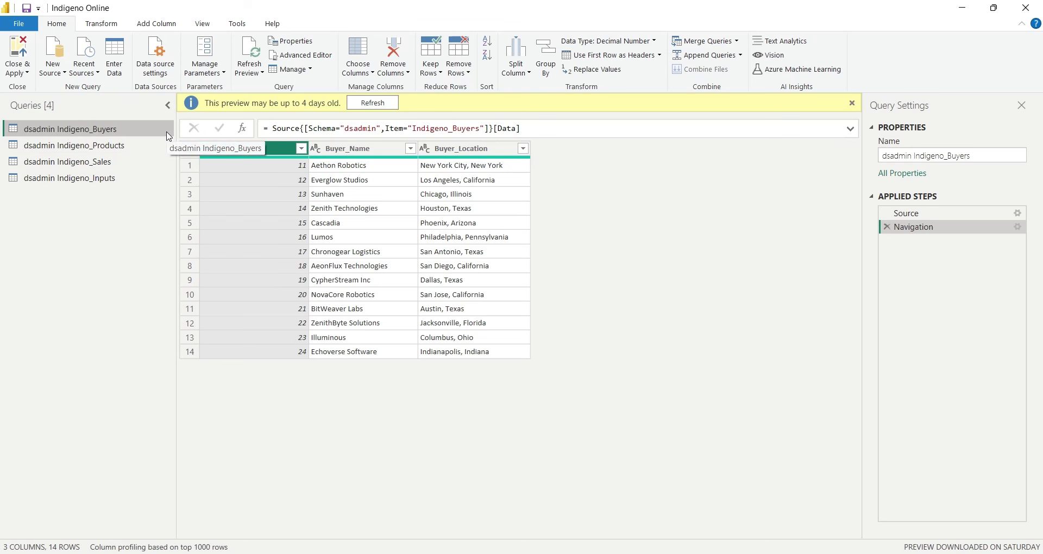
{"action": "right_click", "coordinate": [143, 134]}
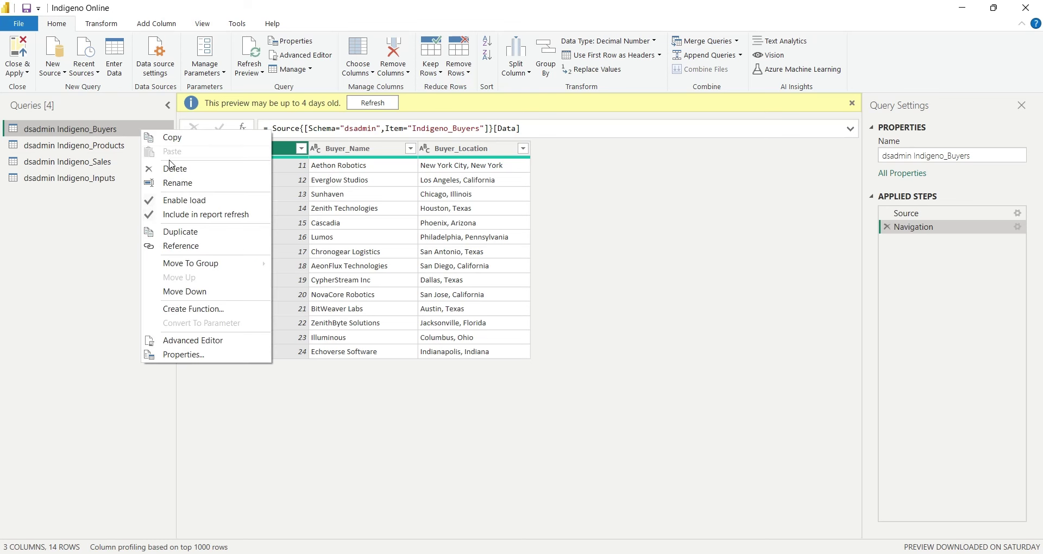
Duplicate the Indigeno_Buyers query and rename the copy dsadmin indigeno_sales_report
{"action": "left_click", "coordinate": [173, 231]}
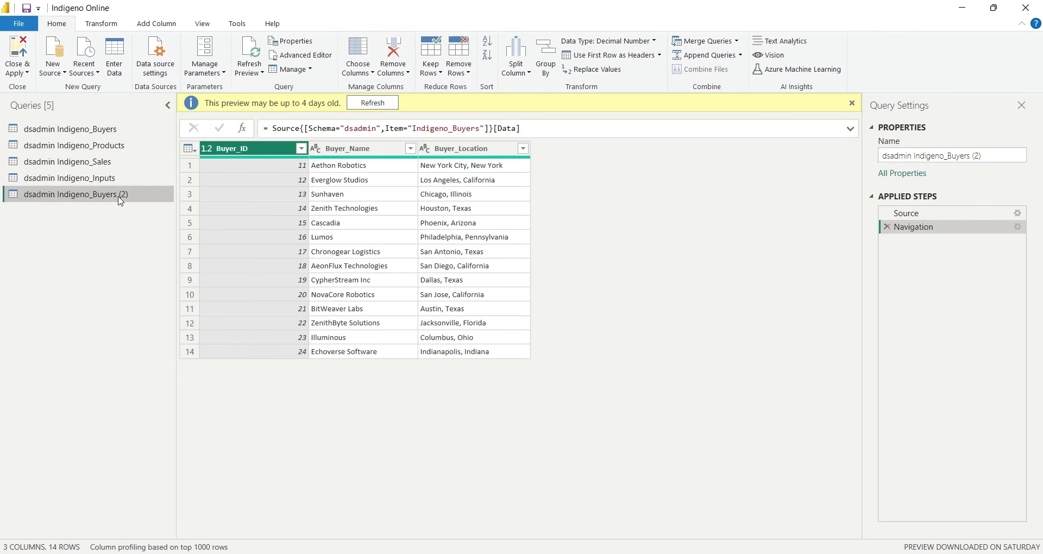
{"action": "right_click", "coordinate": [121, 194]}
{"action": "left_click", "coordinate": [140, 245]}
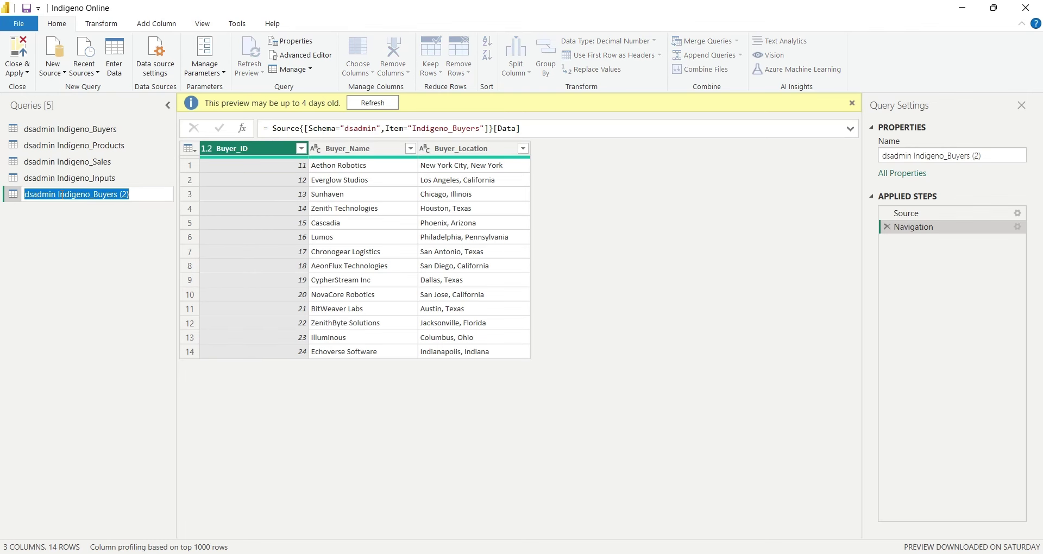
{"action": "left_click_drag", "start_coordinate": [161, 194], "coordinate": [65, 195]}
{"action": "type", "text": "indigeno_sales_report"}
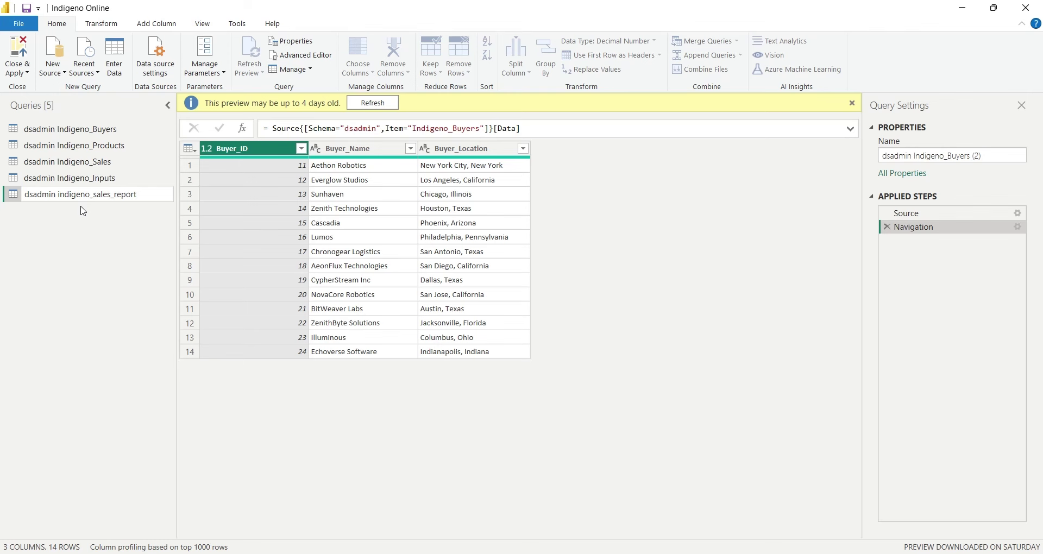
{"action": "key", "text": "Return"}
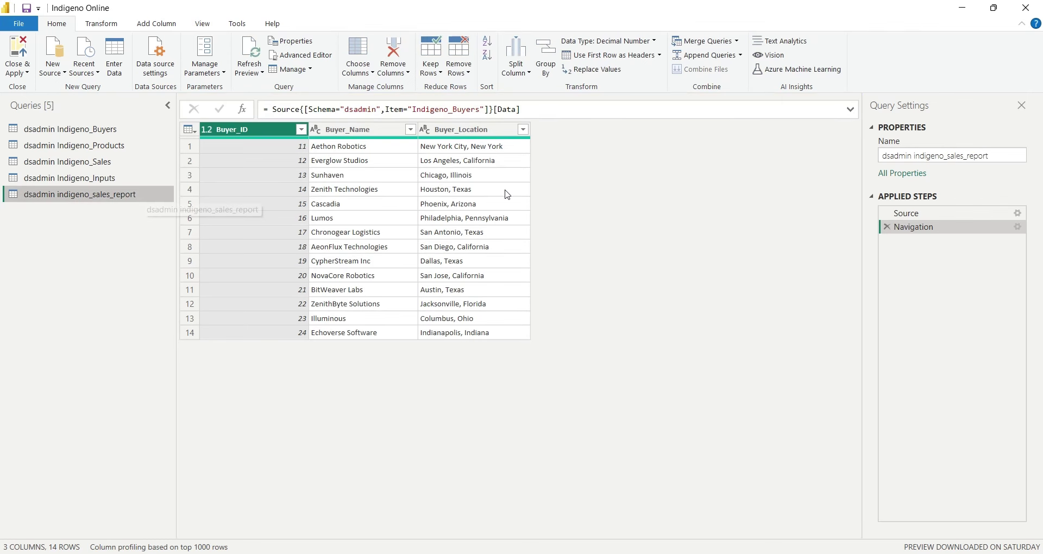
Replace the sales report query's Navigation step with the Indigeno_Sales_Report view and apply the query changes to the report
{"action": "left_click", "coordinate": [887, 226]}
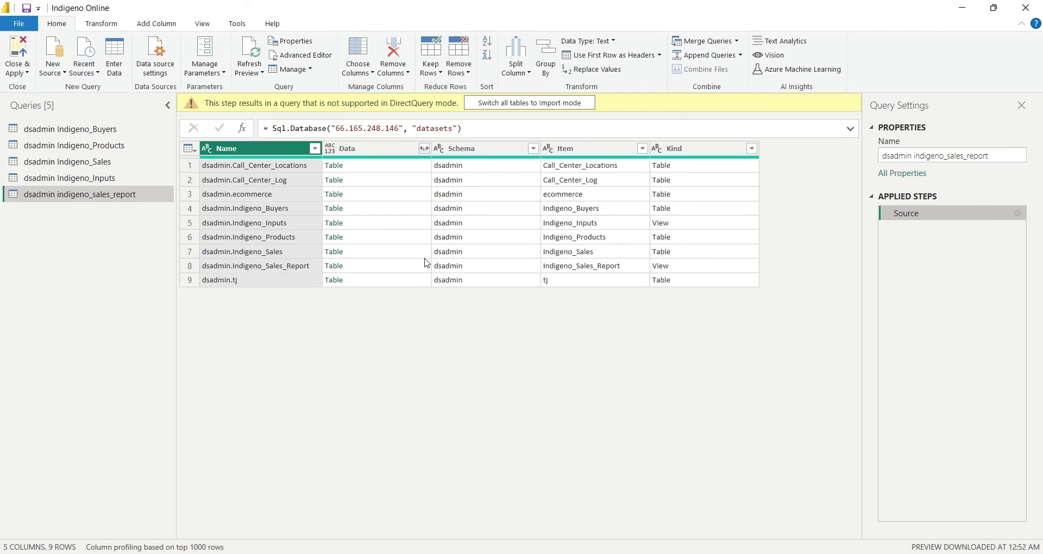
{"action": "left_click", "coordinate": [335, 266]}
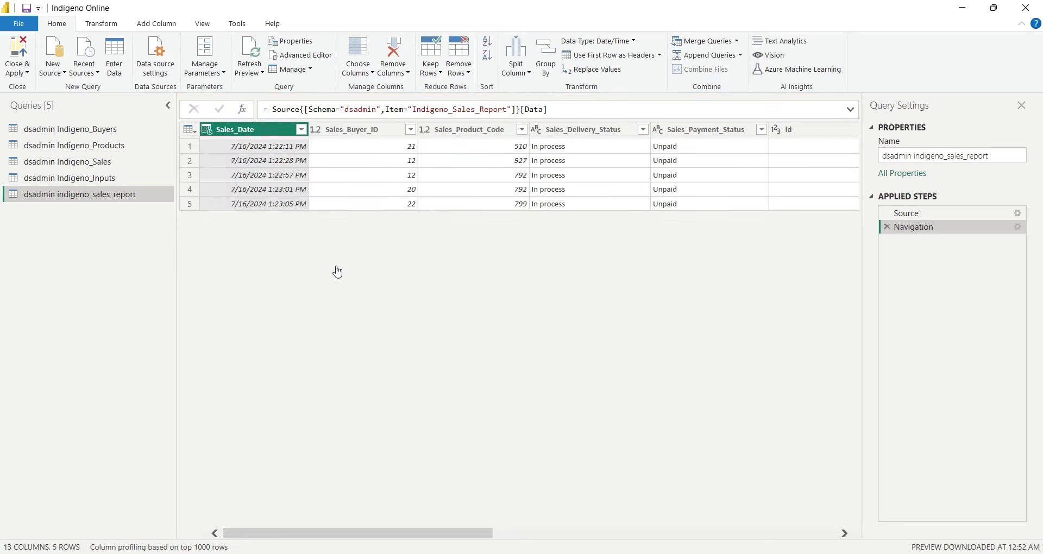
{"action": "left_click_drag", "start_coordinate": [433, 538], "coordinate": [391, 551]}
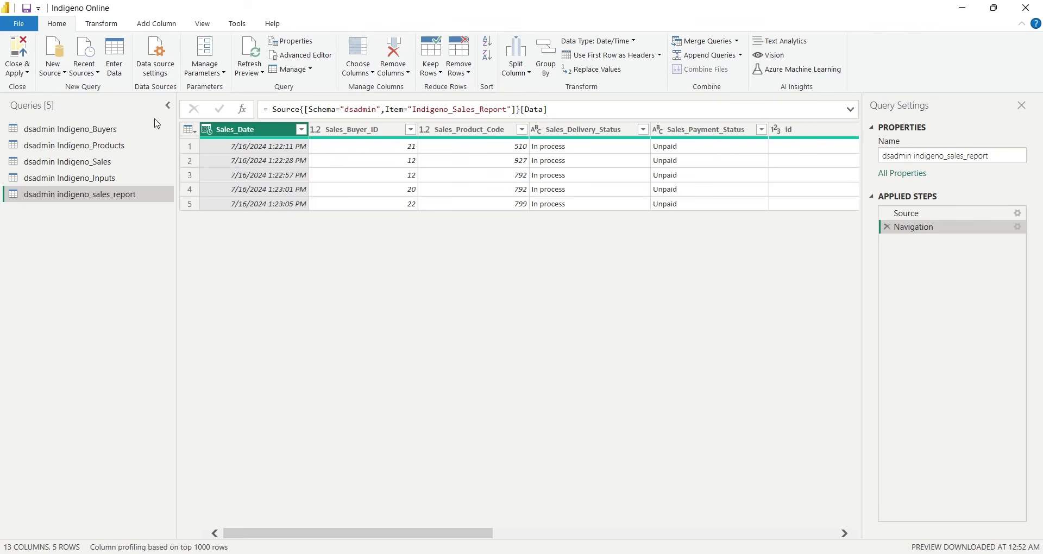
{"action": "left_click", "coordinate": [17, 57]}
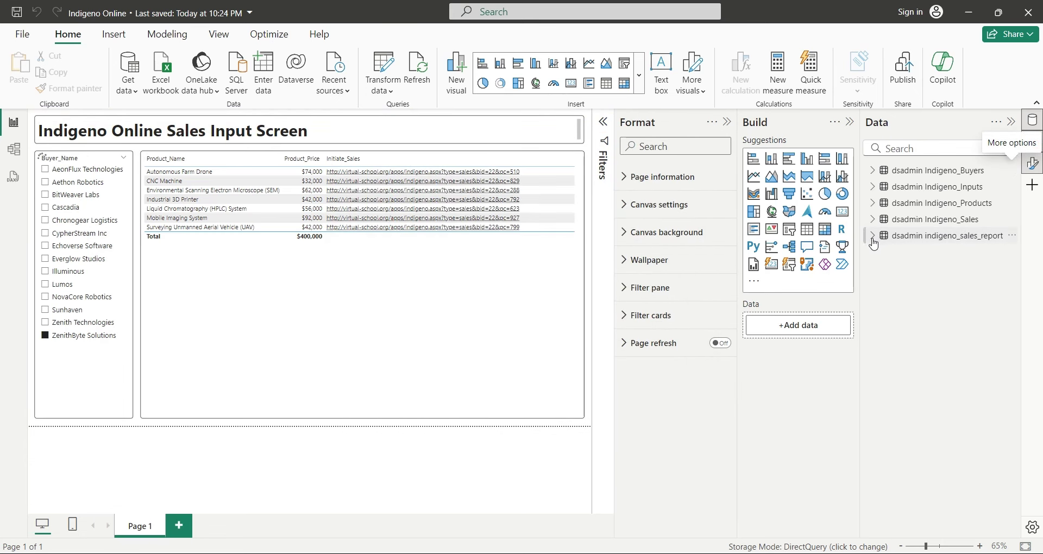
Copy the title text box from Page 1 to a new page and change its text to "Indigeno Online Sales Report"
{"action": "left_click", "coordinate": [885, 239]}
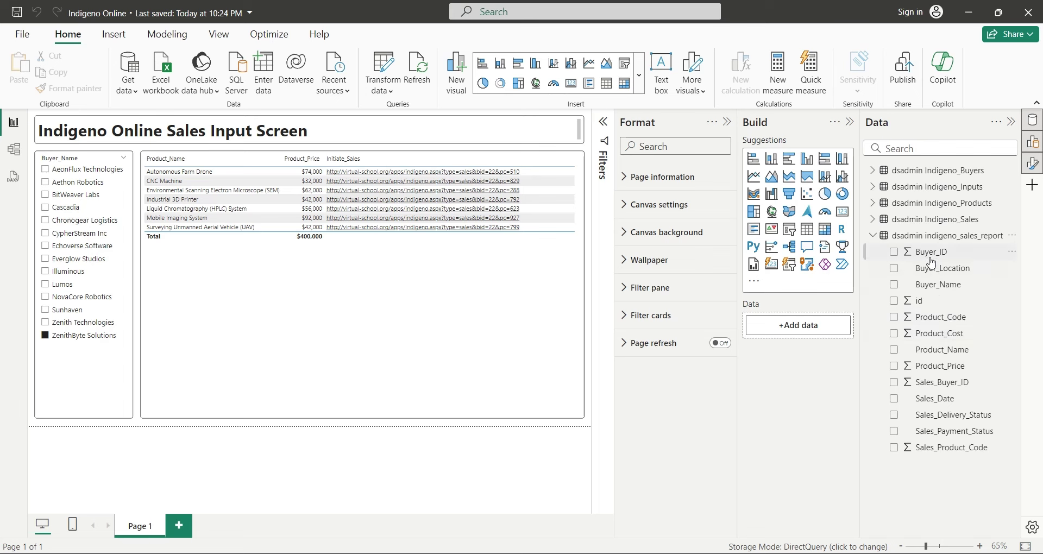
{"action": "key", "text": "ctrl+a"}
{"action": "key", "text": "ctrl+c"}
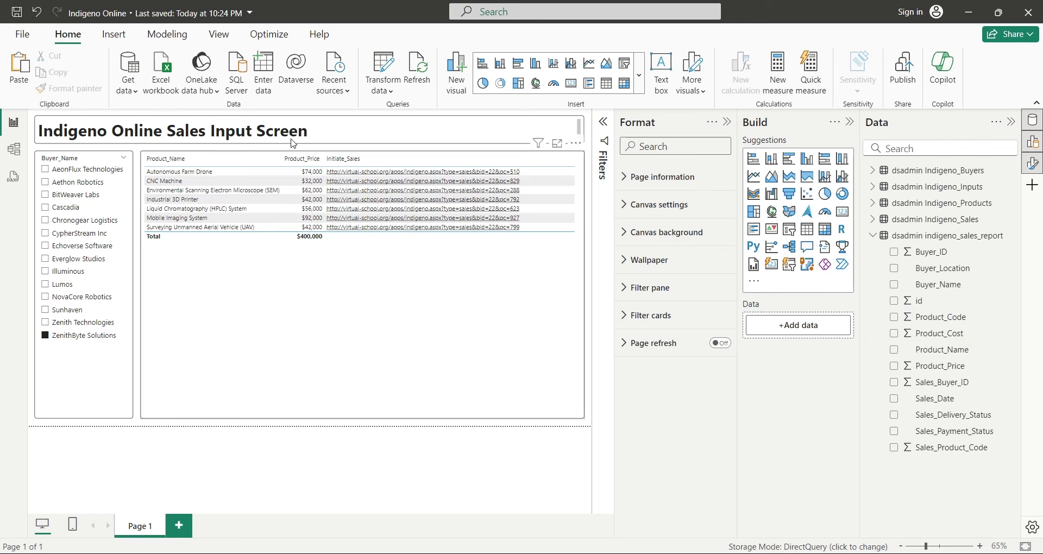
{"action": "left_click", "coordinate": [179, 525]}
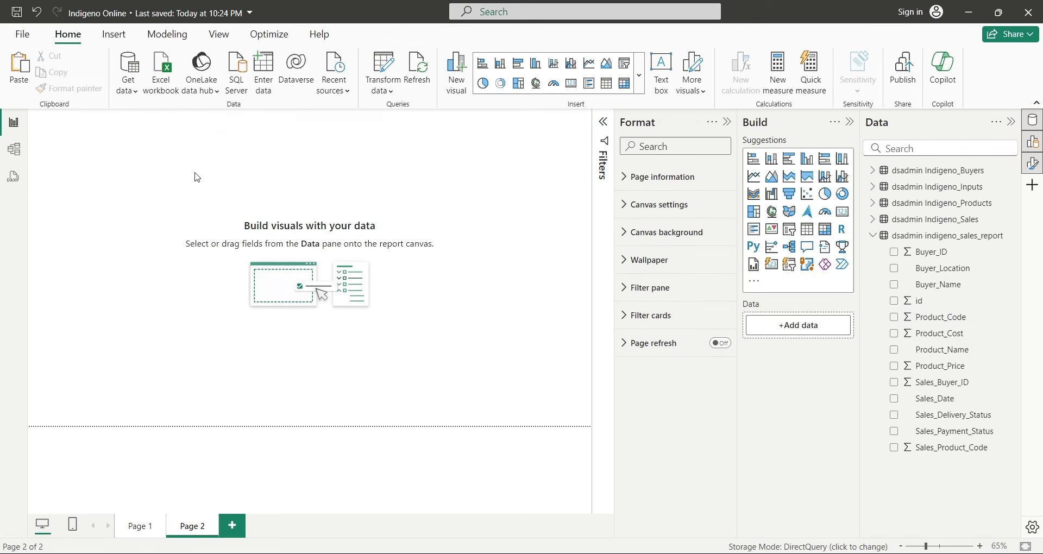
{"action": "key", "text": "ctrl+v"}
{"action": "left_click_drag", "start_coordinate": [211, 131], "coordinate": [344, 136]}
{"action": "key", "text": "BackSpace"}
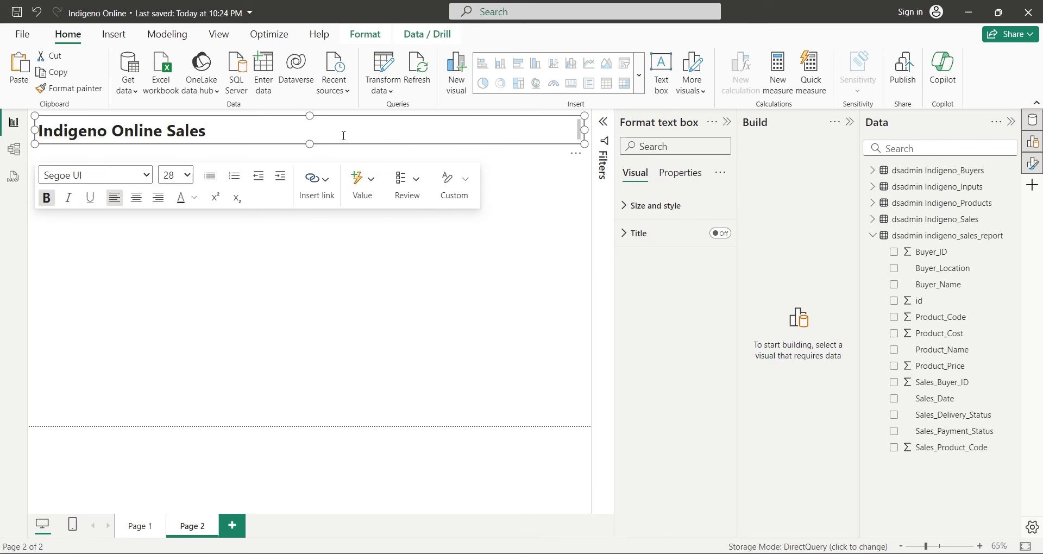
{"action": "left_click", "coordinate": [290, 285]}
{"action": "left_click", "coordinate": [266, 135]}
Add a half-page-wide line chart with Sales_Date on the X-axis and Product_Price, renamed Sales, on the Y-axis
{"action": "left_click", "coordinate": [322, 295]}
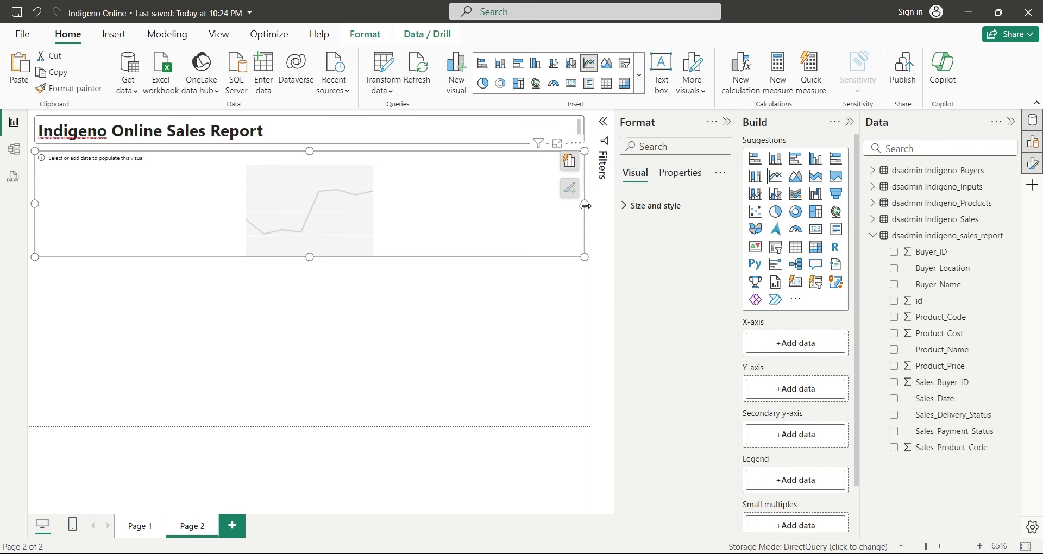
{"action": "left_click_drag", "start_coordinate": [585, 206], "coordinate": [310, 204]}
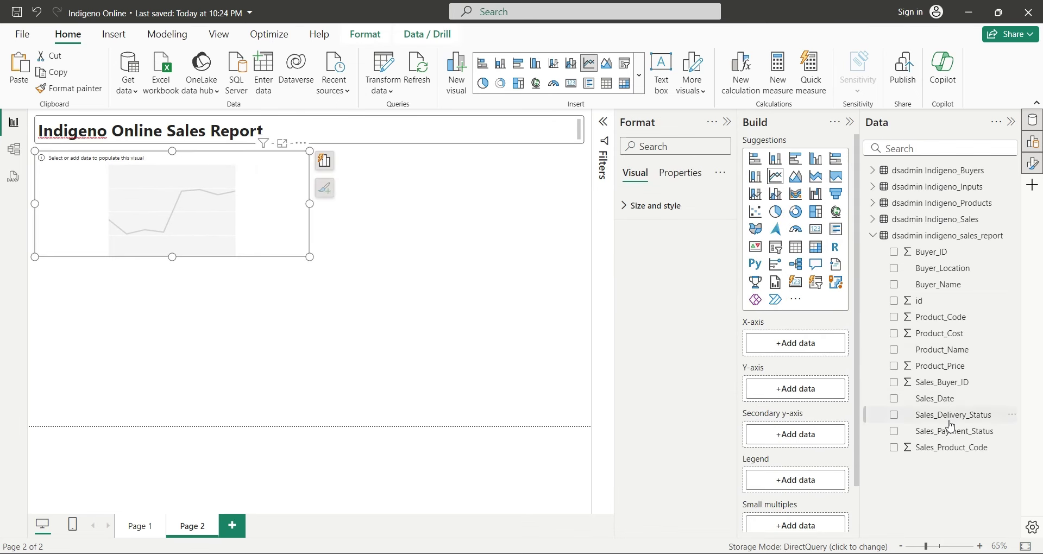
{"action": "left_click_drag", "start_coordinate": [935, 398], "coordinate": [818, 343]}
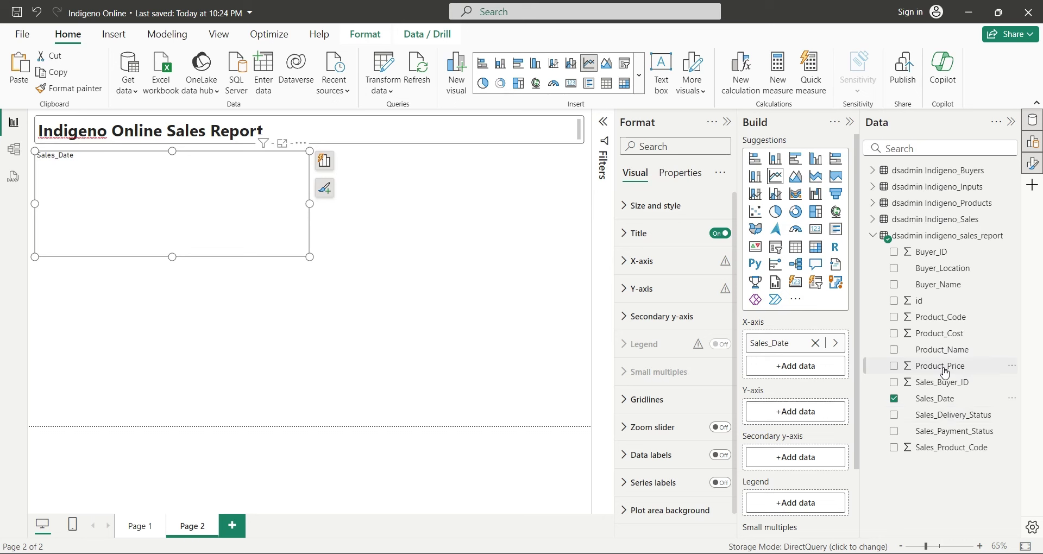
{"action": "mouse_move", "coordinate": [945, 374]}
{"action": "left_mouse_down"}
{"action": "mouse_move", "coordinate": [787, 407]}
{"action": "mouse_move", "coordinate": [783, 505]}
{"action": "mouse_move", "coordinate": [785, 412]}
{"action": "left_mouse_up"}
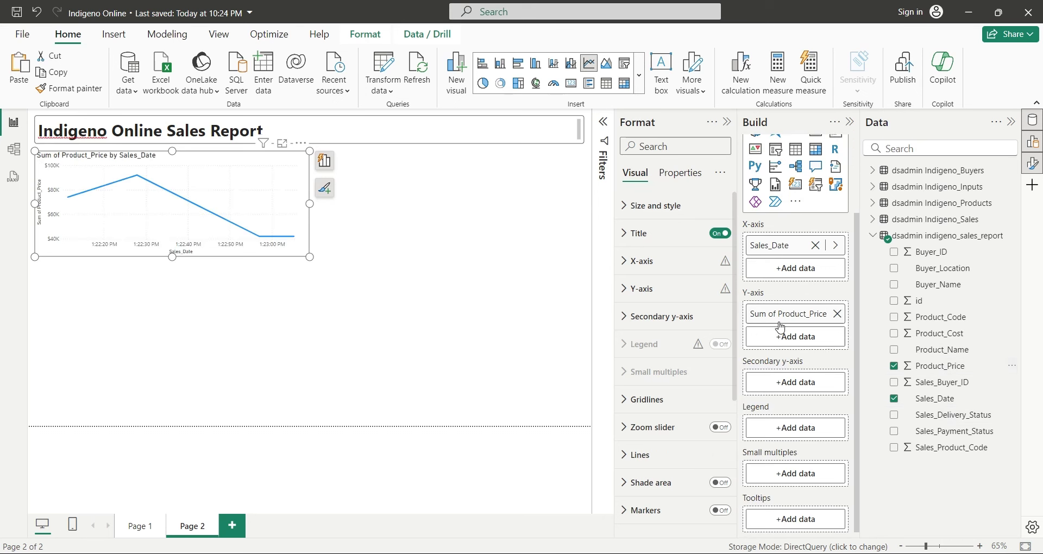
{"action": "double_click", "coordinate": [782, 313]}
{"action": "type", "text": "Sales"}
{"action": "key", "text": "Return"}
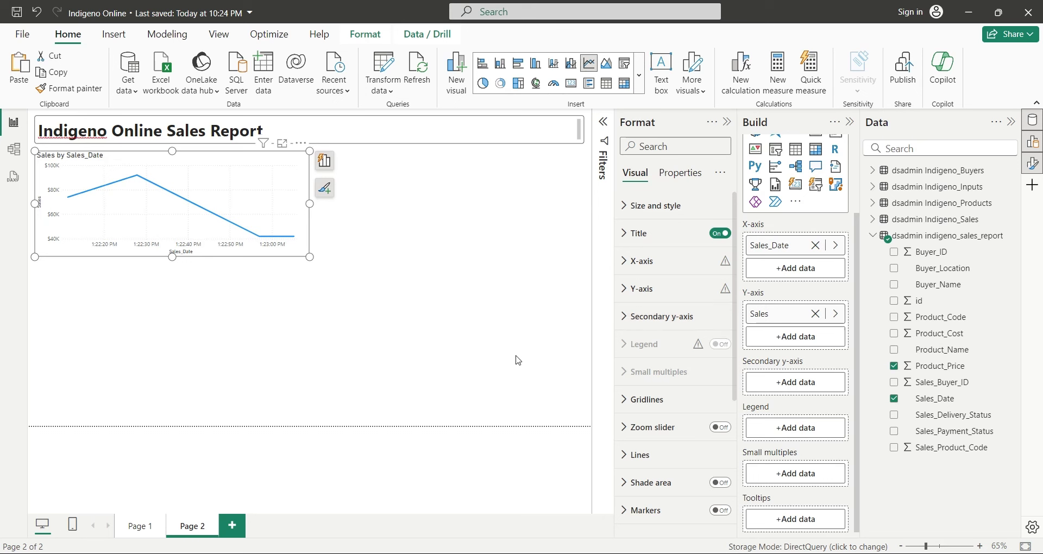
Add Product_Cost to the line chart's Y-axis and rename it Cost
{"action": "left_click_drag", "start_coordinate": [940, 333], "coordinate": [790, 343]}
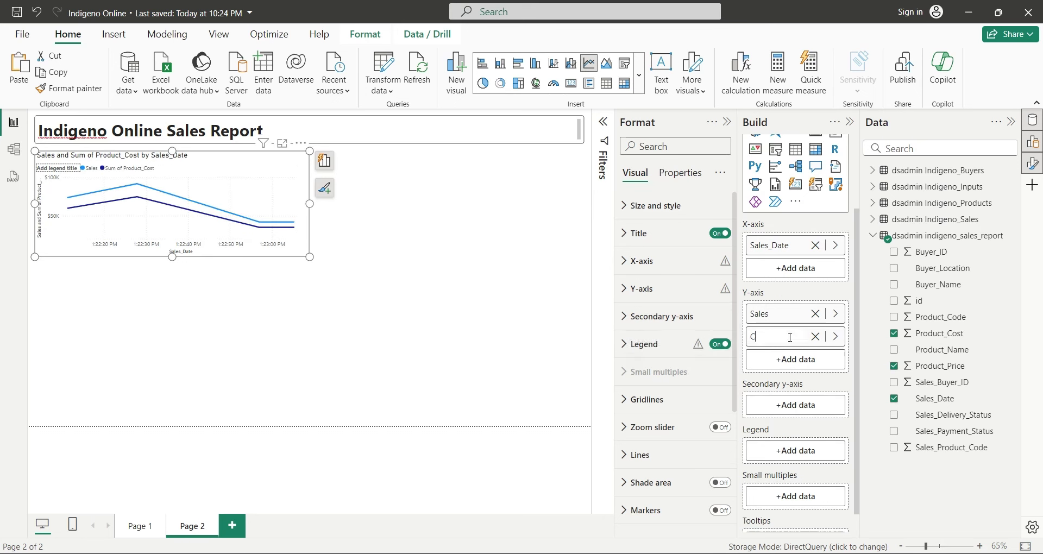
{"action": "key", "text": "Return"}
{"action": "left_click", "coordinate": [505, 342]}
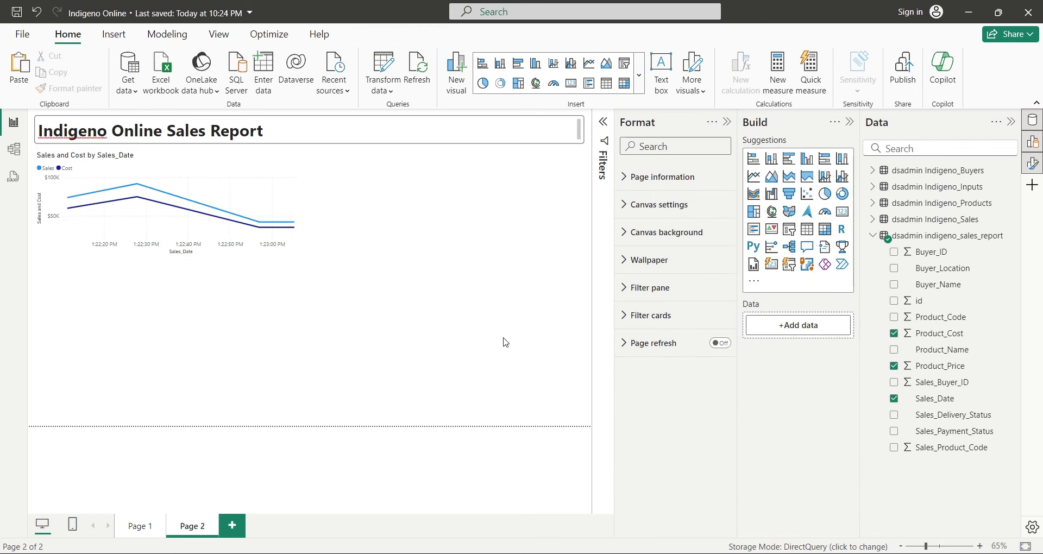
Add a map beside the line chart with Buyer_Location as location and Product_Price, renamed Sales, as bubble size
{"action": "left_click", "coordinate": [772, 211]}
{"action": "left_click_drag", "start_coordinate": [261, 285], "coordinate": [543, 171]}
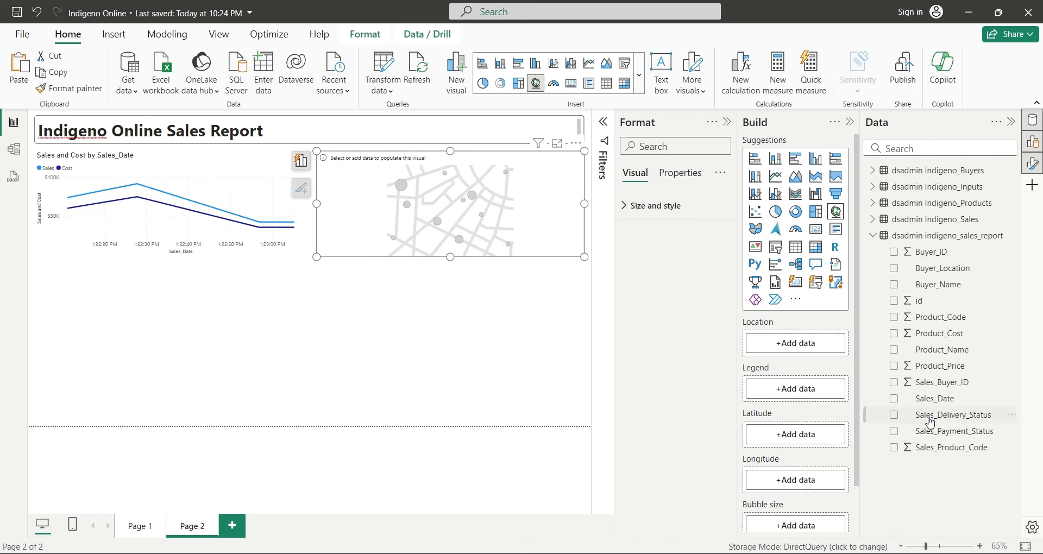
{"action": "left_click_drag", "start_coordinate": [948, 272], "coordinate": [797, 345]}
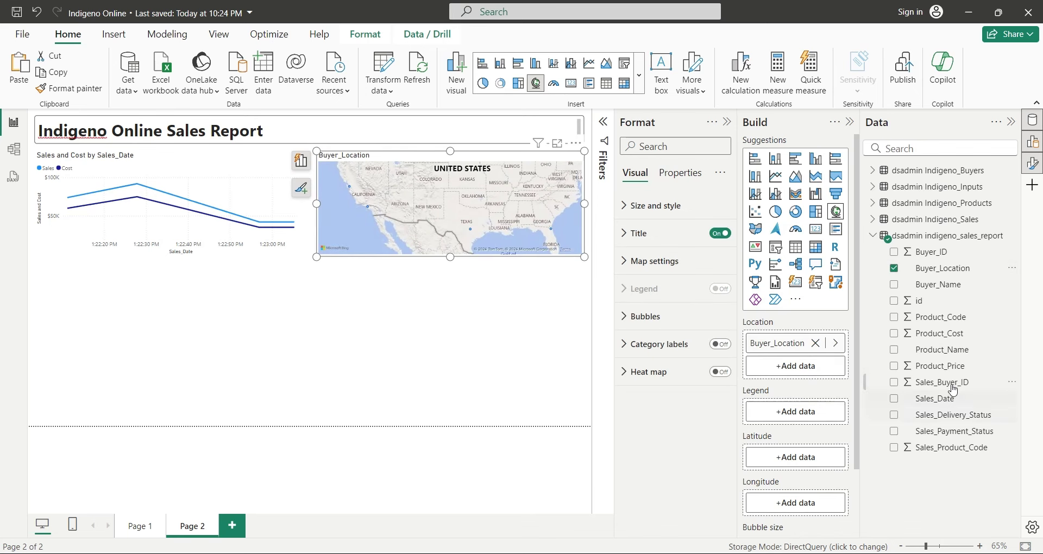
{"action": "left_click_drag", "start_coordinate": [953, 369], "coordinate": [797, 516]}
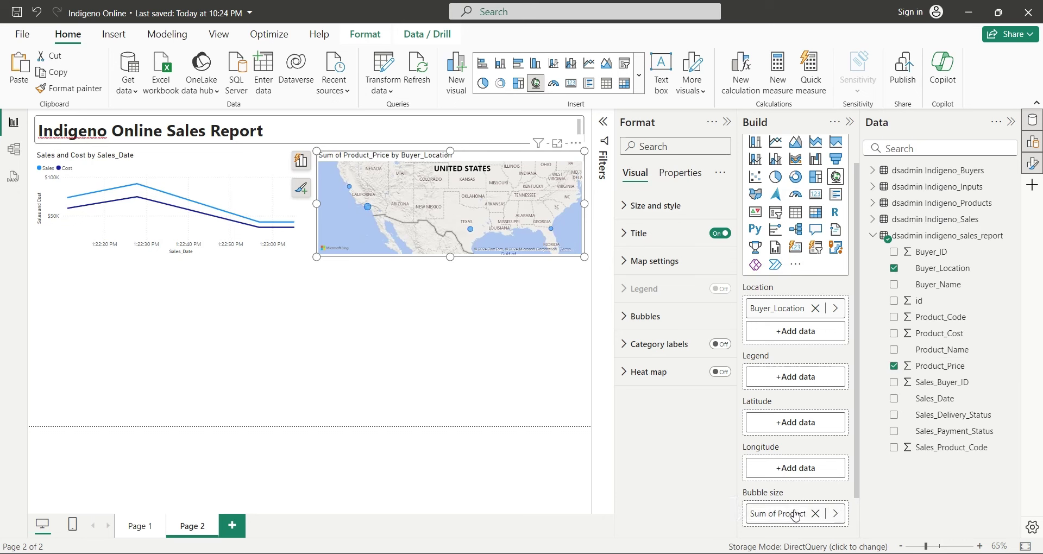
{"action": "double_click", "coordinate": [795, 515]}
{"action": "type", "text": "Sales"}
{"action": "key", "text": "Return"}
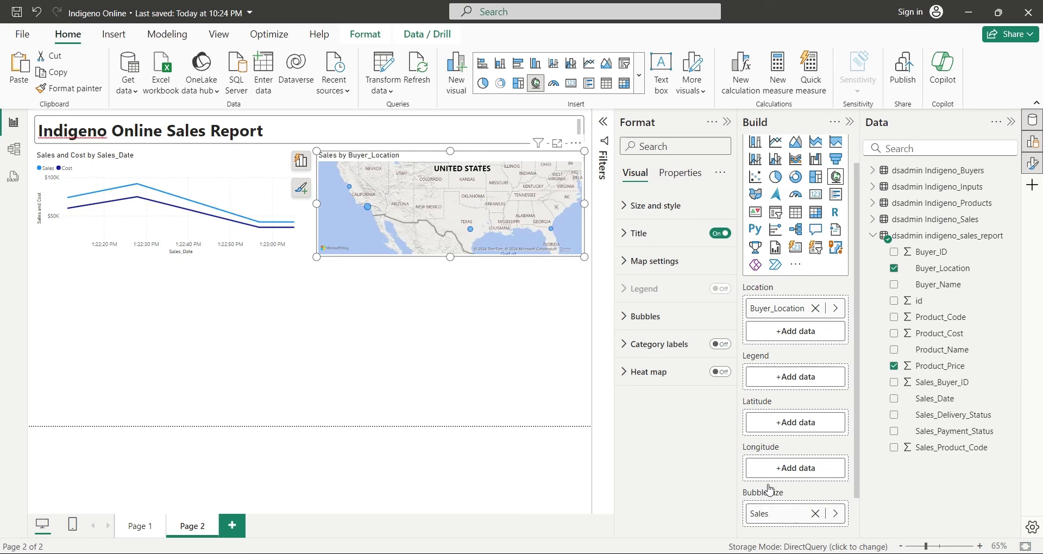
{"action": "left_click", "coordinate": [520, 381]}
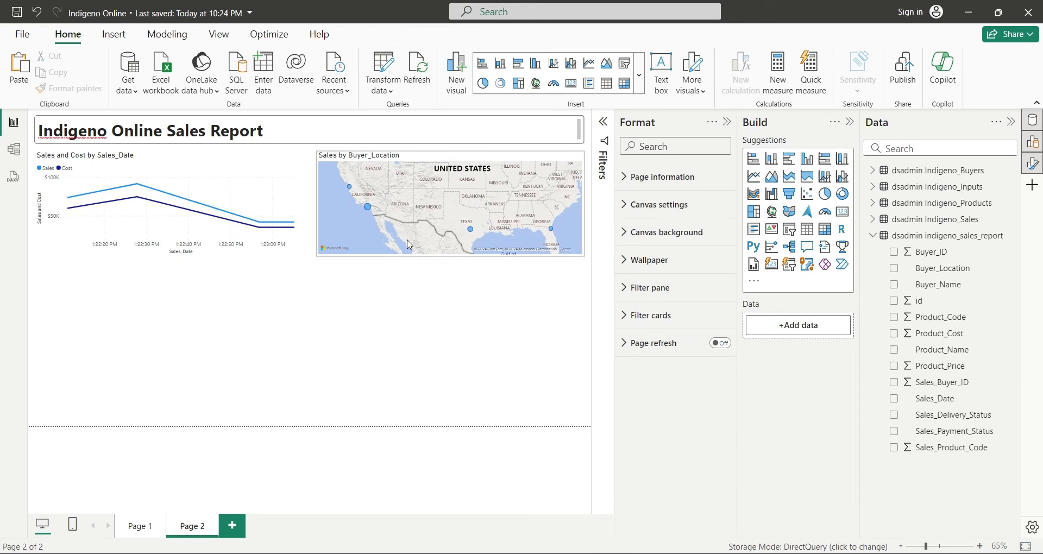
Add a donut chart below the line chart and size it 352 high by 304 wide
{"action": "left_click", "coordinate": [842, 193]}
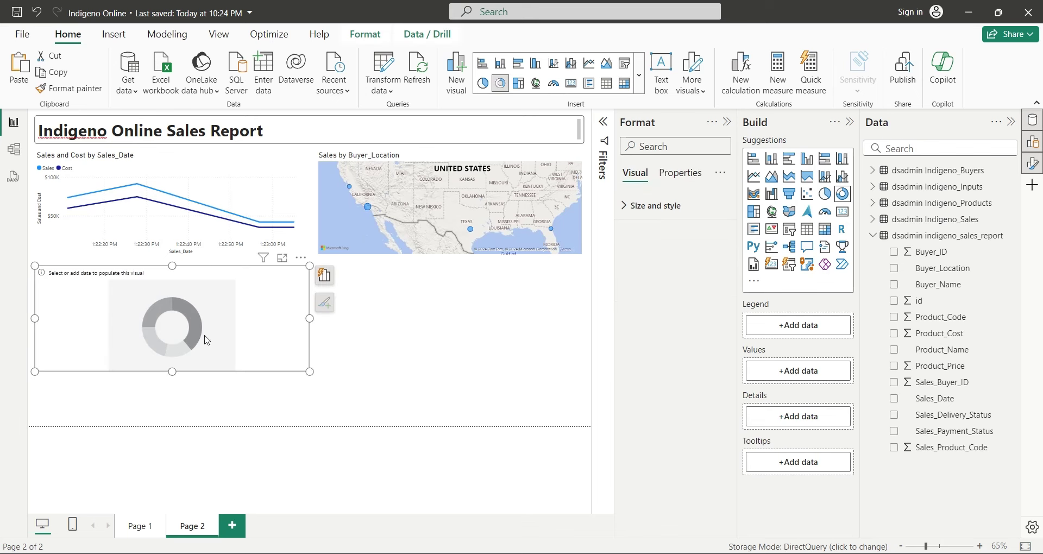
{"action": "left_click", "coordinate": [652, 214]}
{"action": "double_click", "coordinate": [649, 308]}
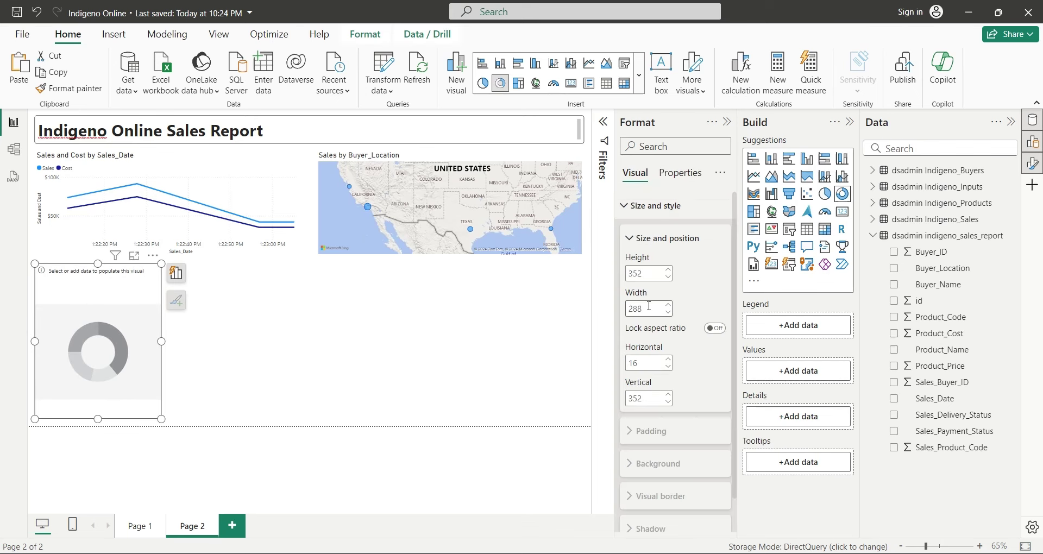
{"action": "type", "text": "304"}
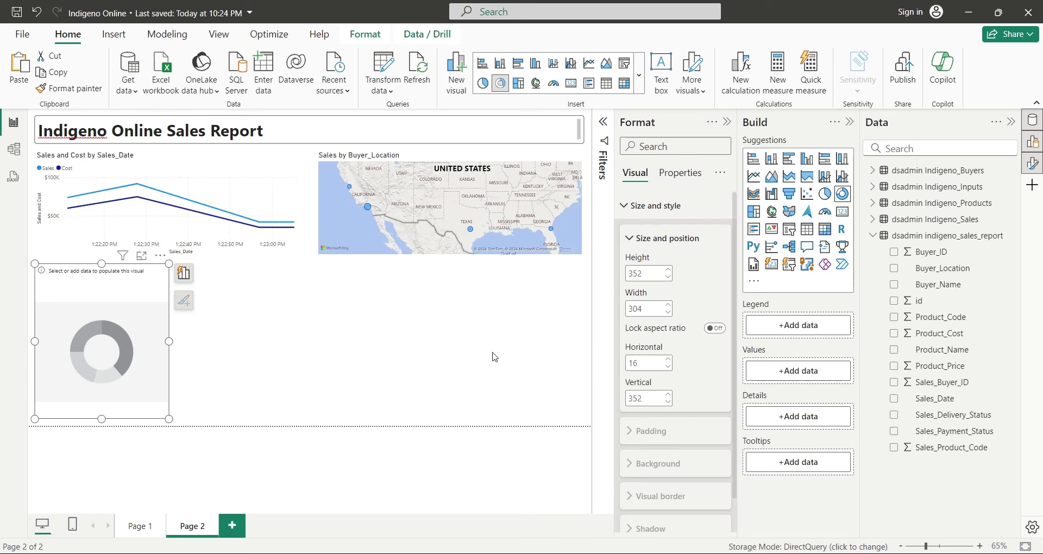
{"action": "left_click", "coordinate": [656, 205]}
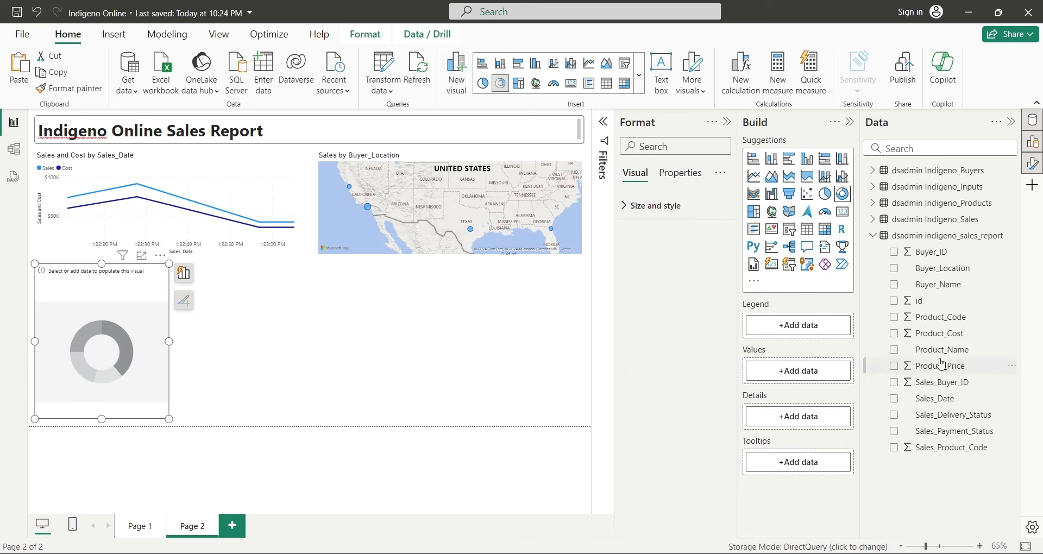
Set the donut chart's legend to Buyer_Name and its values to Product_Price, renamed Sales
{"action": "left_click", "coordinate": [951, 290]}
{"action": "left_click_drag", "start_coordinate": [945, 369], "coordinate": [793, 393]}
{"action": "double_click", "coordinate": [794, 393]}
{"action": "type", "text": "Sales"}
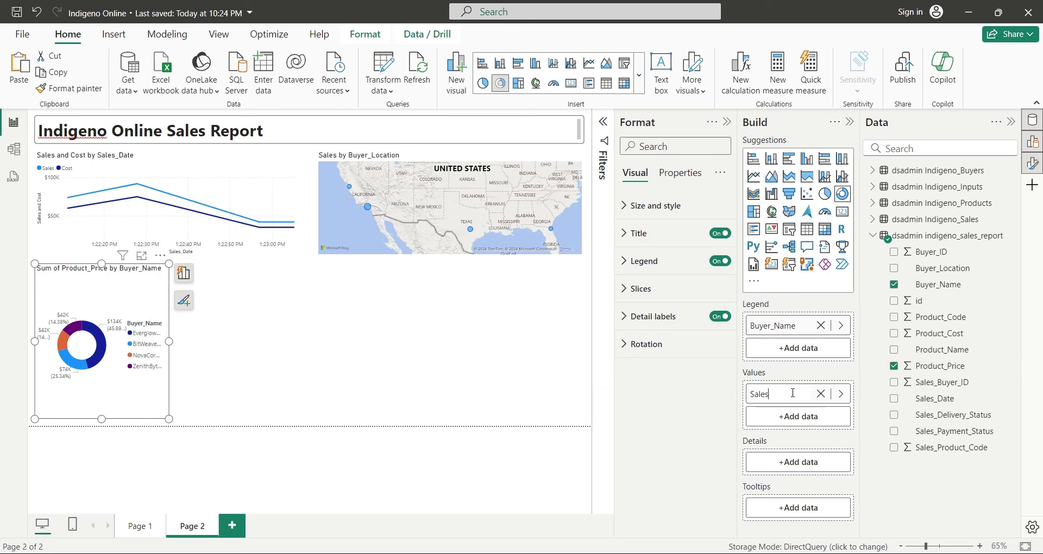
{"action": "key", "text": "Return"}
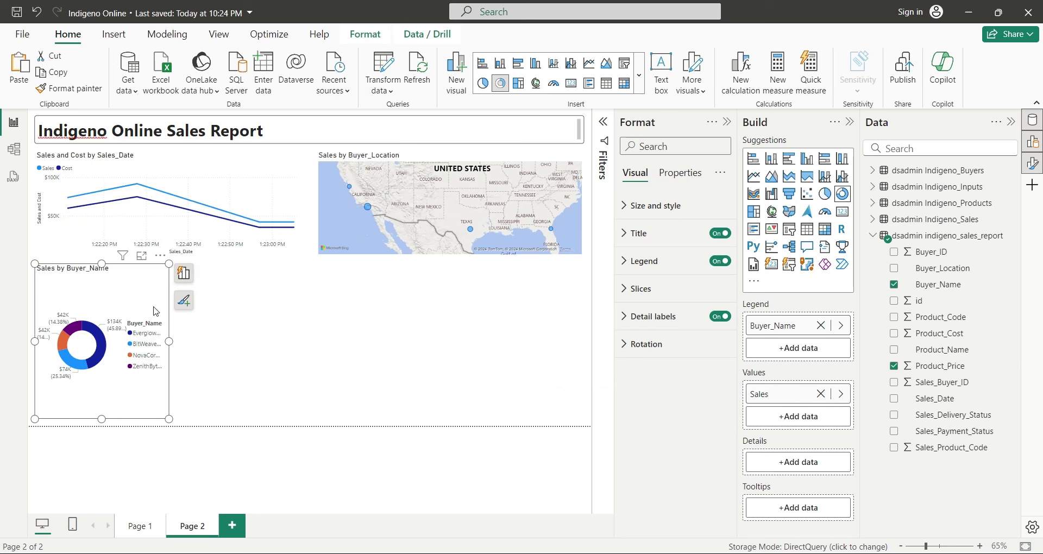
Duplicate the buyer donut chart and place the copy directly beside the original
{"action": "key", "text": "ctrl+c"}
{"action": "key", "text": "ctrl+v"}
{"action": "left_click_drag", "start_coordinate": [156, 311], "coordinate": [326, 313]}
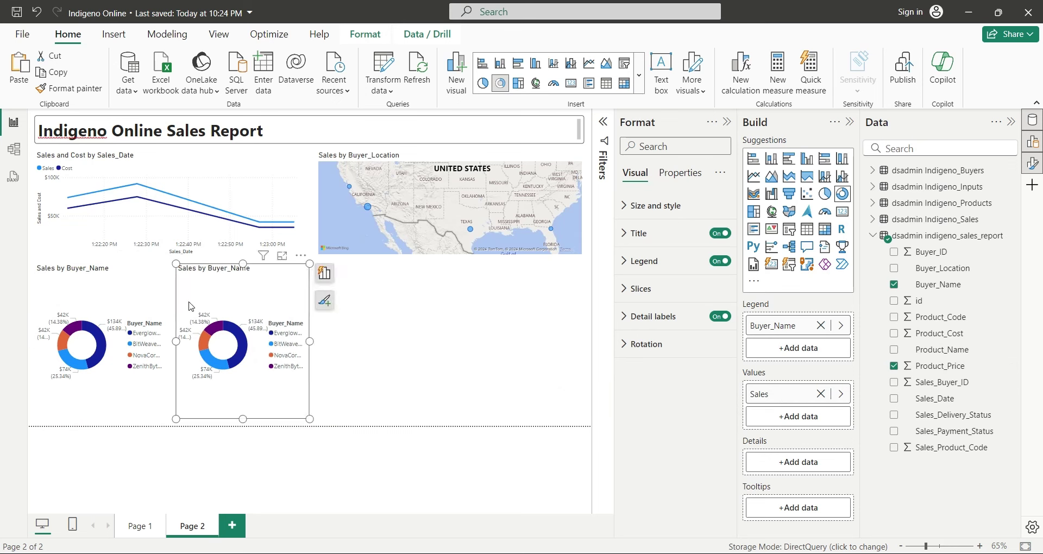
Shorten both donut charts from their upper edges and extend the line chart and map down to fill the freed space
{"action": "left_click_drag", "start_coordinate": [103, 272], "coordinate": [103, 298]}
{"action": "left_click", "coordinate": [163, 218]}
{"action": "left_click", "coordinate": [243, 353]}
{"action": "left_click", "coordinate": [451, 228]}
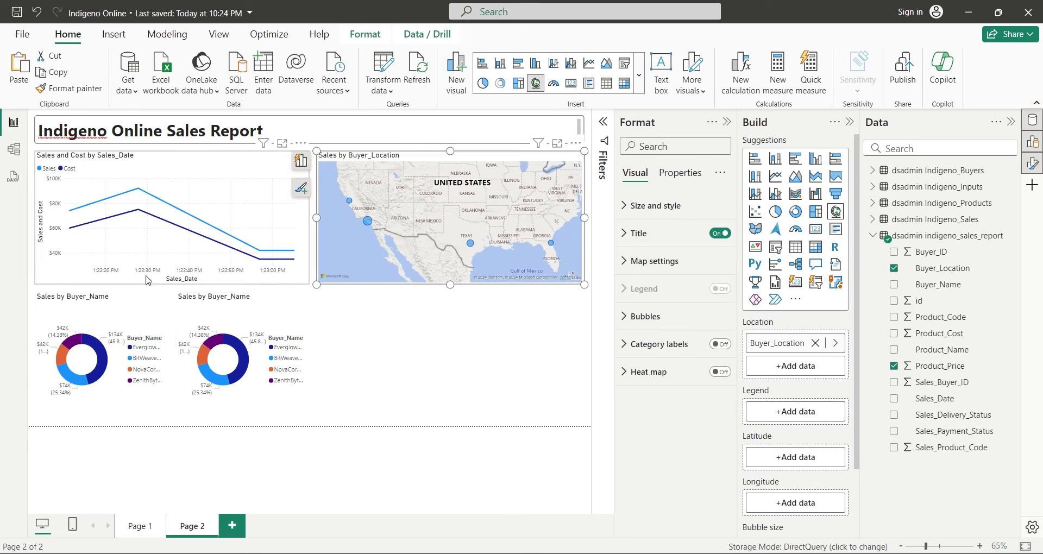
Replace Buyer_Name with Product_Name as the legend of the second donut chart
{"action": "left_click", "coordinate": [243, 353]}
{"action": "left_click", "coordinate": [820, 325]}
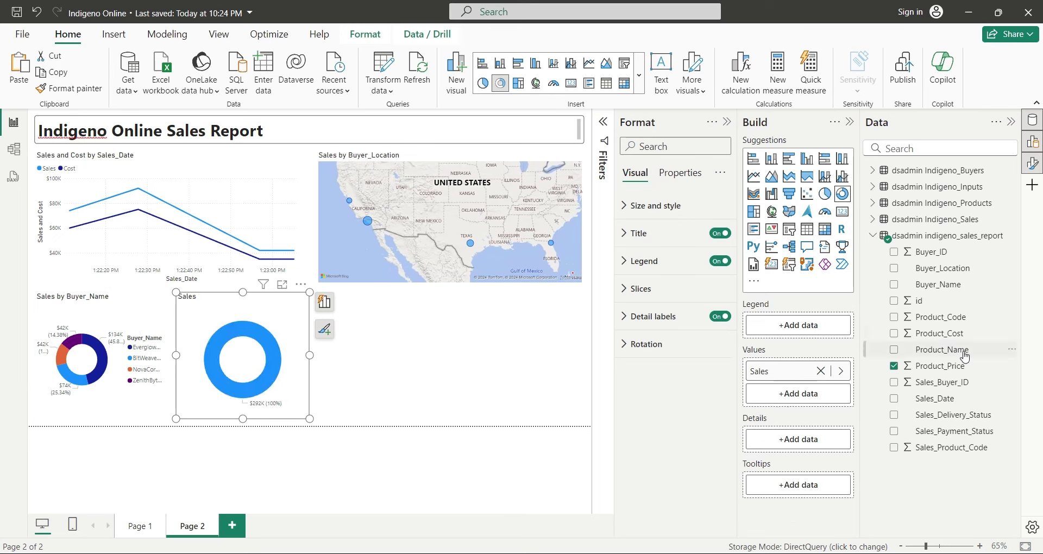
{"action": "left_click_drag", "start_coordinate": [965, 352], "coordinate": [812, 348]}
Duplicate the product donut chart below the map and replace the copy's legend with Sales_Delivery_Status
{"action": "key", "text": "ctrl+c"}
{"action": "key", "text": "ctrl+v"}
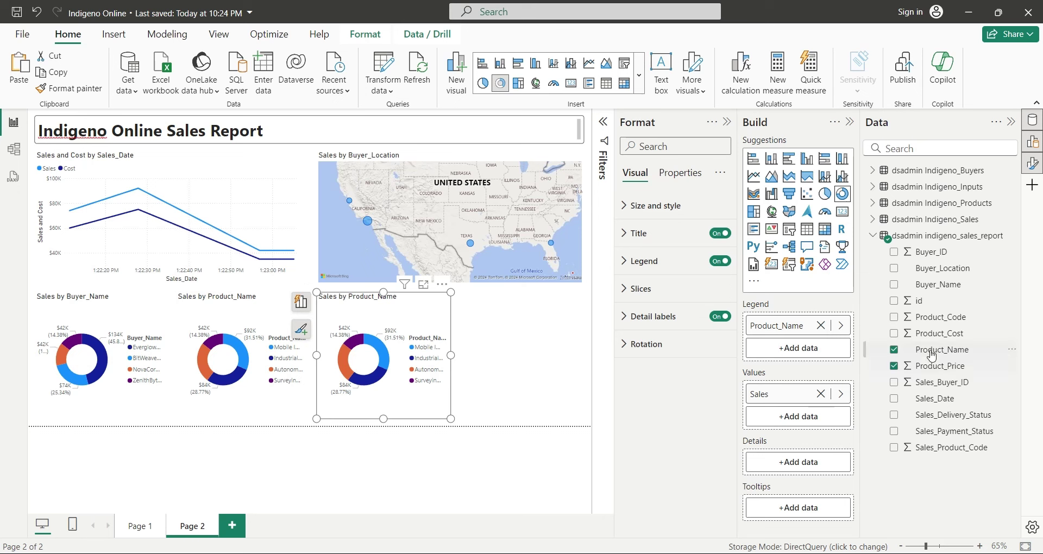
{"action": "left_click", "coordinate": [821, 325]}
{"action": "left_click_drag", "start_coordinate": [959, 418], "coordinate": [815, 327]}
Rename the legend field of the third donut chart to Delivery_Status
{"action": "key", "text": "BackSpace"}
{"action": "key", "text": "BackSpace"}
{"action": "key", "text": "BackSpace"}
{"action": "key", "text": "BackSpace"}
{"action": "key", "text": "BackSpace"}
{"action": "key", "text": "BackSpace"}
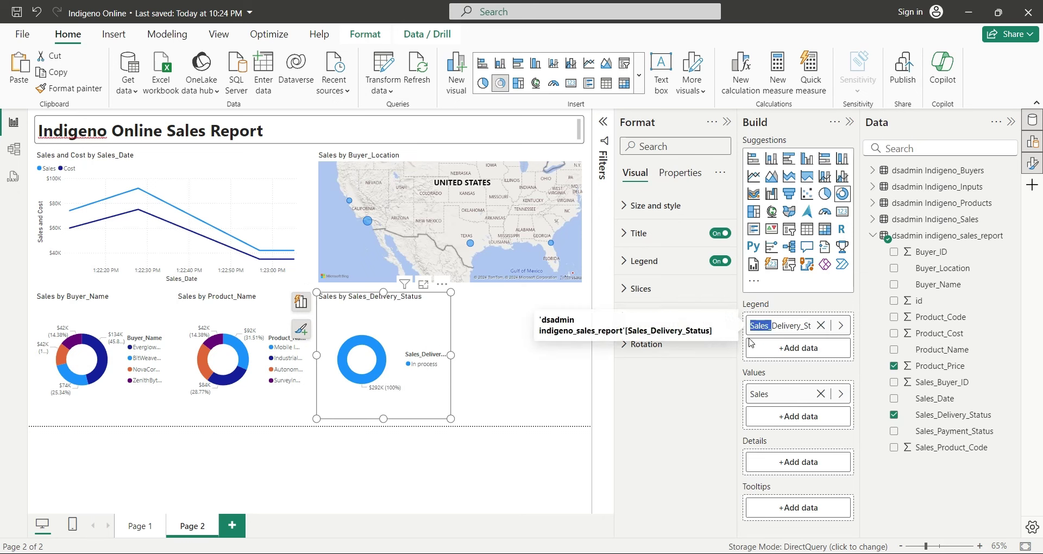
{"action": "key", "text": "Return"}
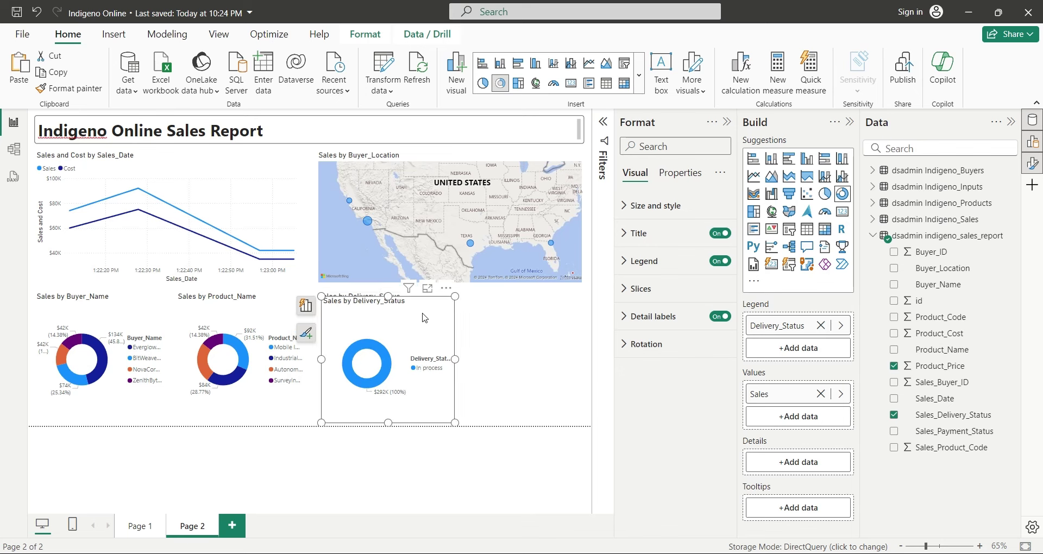
Duplicate the Delivery_Status donut chart beside the original and replace the copy's legend with Sales_Payment_Status, renamed Payment_Status
{"action": "key", "text": "ctrl+c"}
{"action": "key", "text": "ctrl+v"}
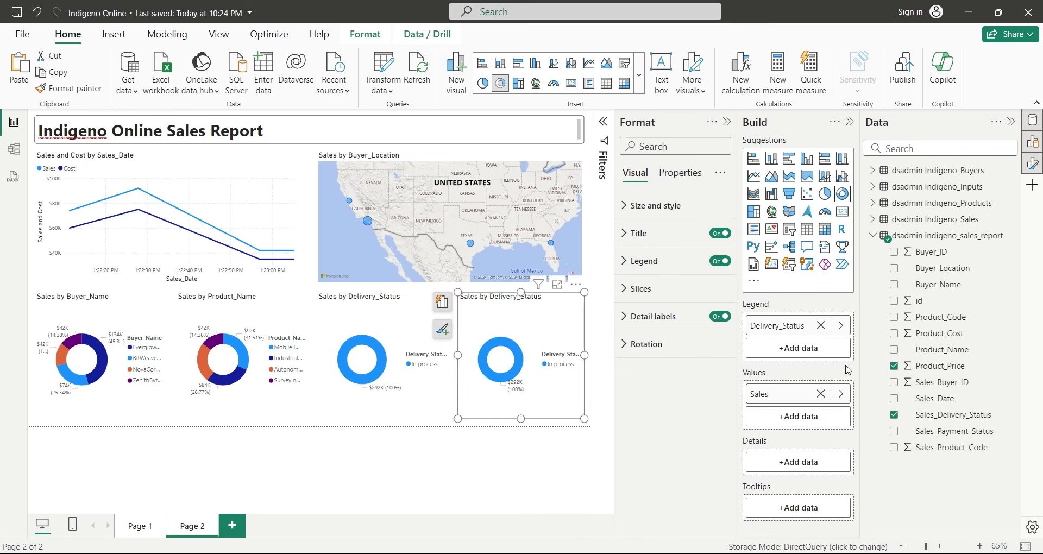
{"action": "left_click", "coordinate": [820, 325]}
{"action": "left_click_drag", "start_coordinate": [940, 431], "coordinate": [779, 326]}
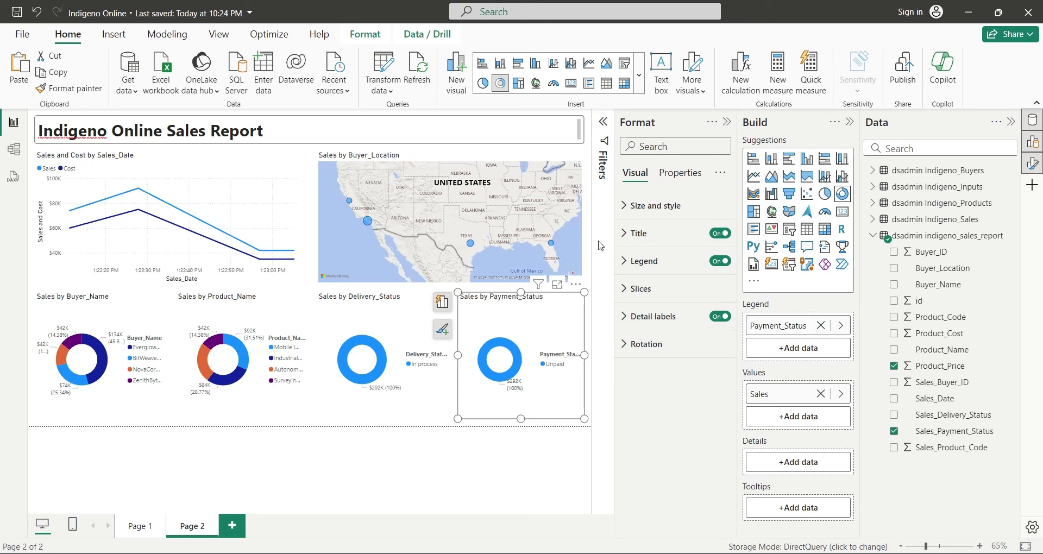
Create a card showing the count of id from the indigeno_sales_report view and rename its field to Total Sales
{"action": "left_click_drag", "start_coordinate": [918, 301], "coordinate": [412, 410]}
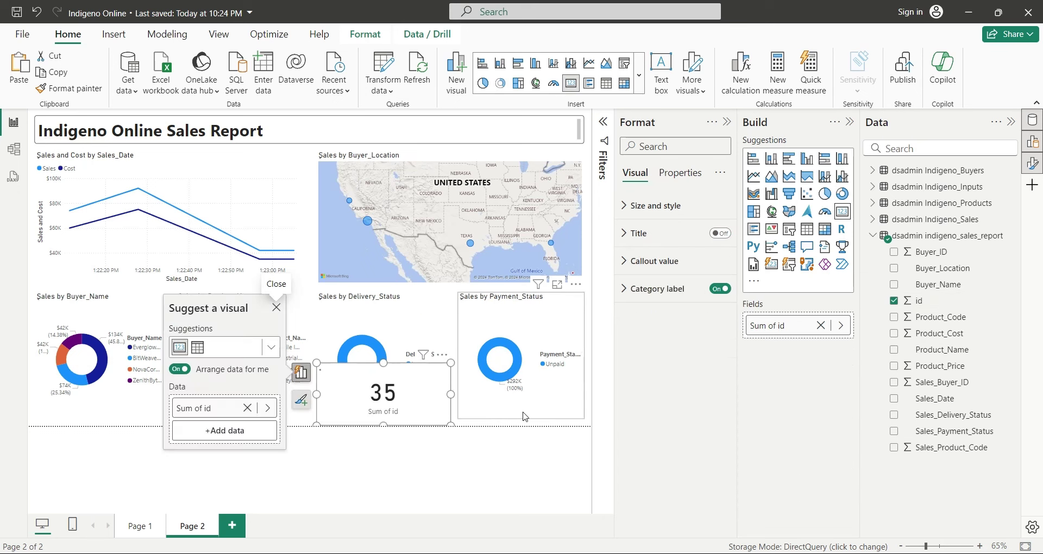
{"action": "left_click", "coordinate": [840, 325]}
{"action": "left_click", "coordinate": [926, 358]}
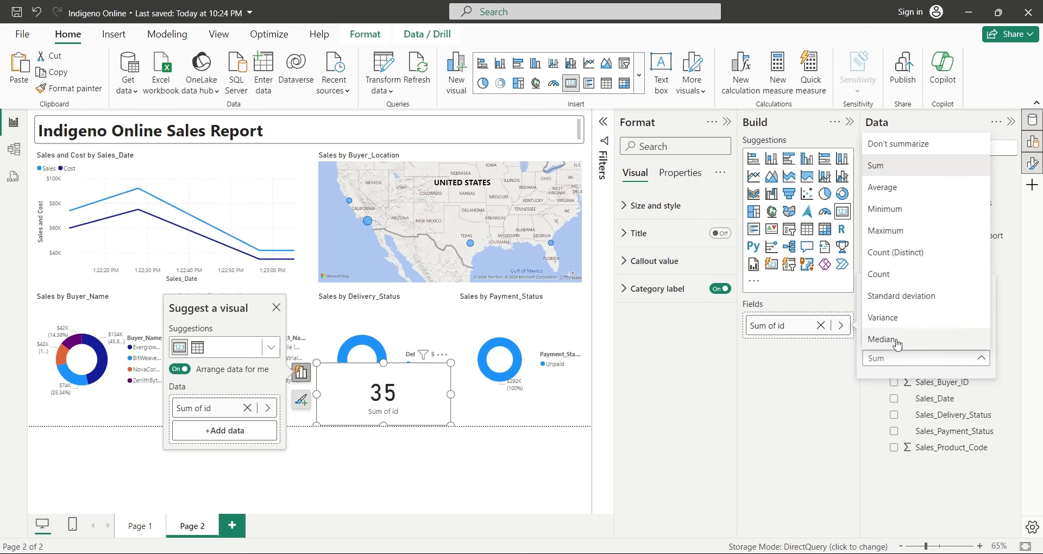
{"action": "left_click", "coordinate": [901, 274]}
{"action": "double_click", "coordinate": [771, 325]}
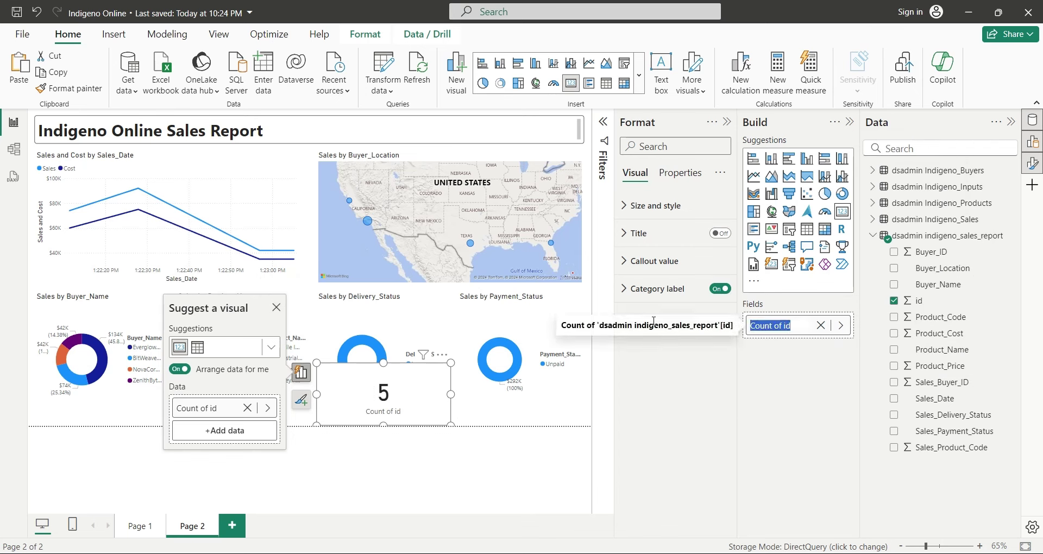
{"action": "type", "text": "Total Sales"}
{"action": "key", "text": "Return"}
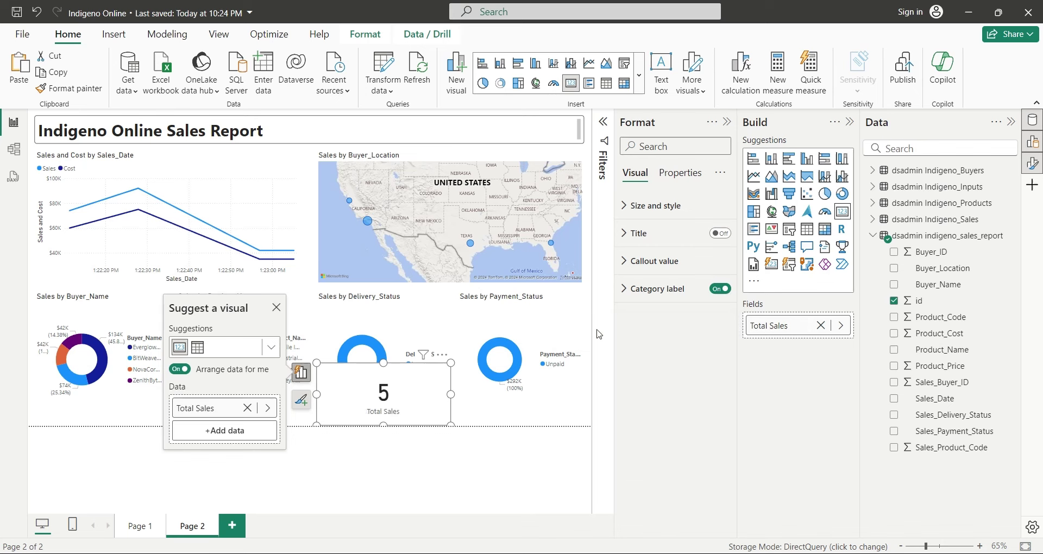
Fit the Total Sales card, 144 wide by 64 high, into the far end of the title box and convert it to a multi-row card
{"action": "left_click_drag", "start_coordinate": [387, 411], "coordinate": [536, 142]}
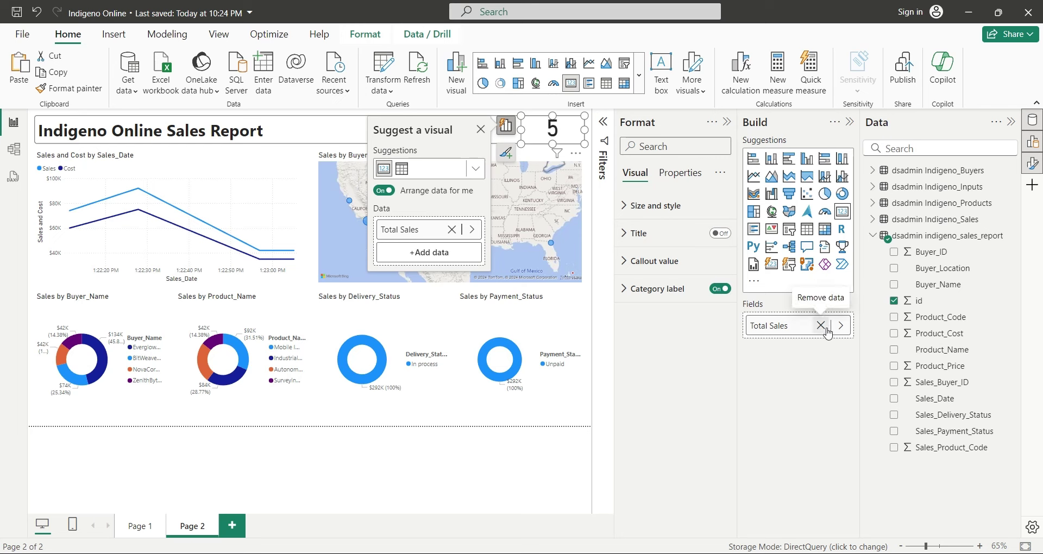
{"action": "left_click", "coordinate": [753, 229]}
{"action": "left_click", "coordinate": [163, 130]}
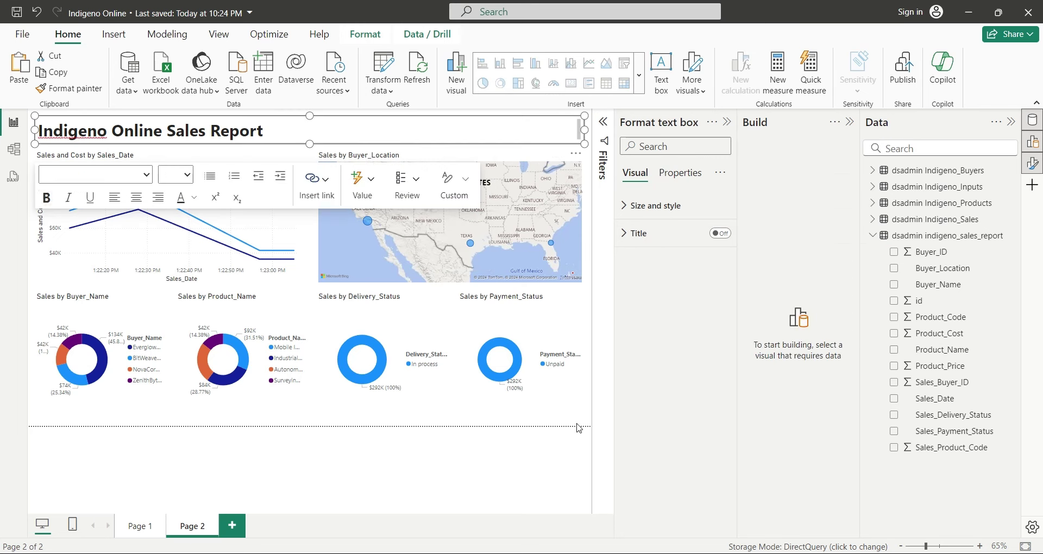
{"action": "left_click", "coordinate": [553, 131]}
{"action": "left_click", "coordinate": [655, 205]}
{"action": "scroll", "coordinate": [674, 282], "scroll_direction": "down", "scroll_amount": 3}
{"action": "left_click", "coordinate": [484, 428]}
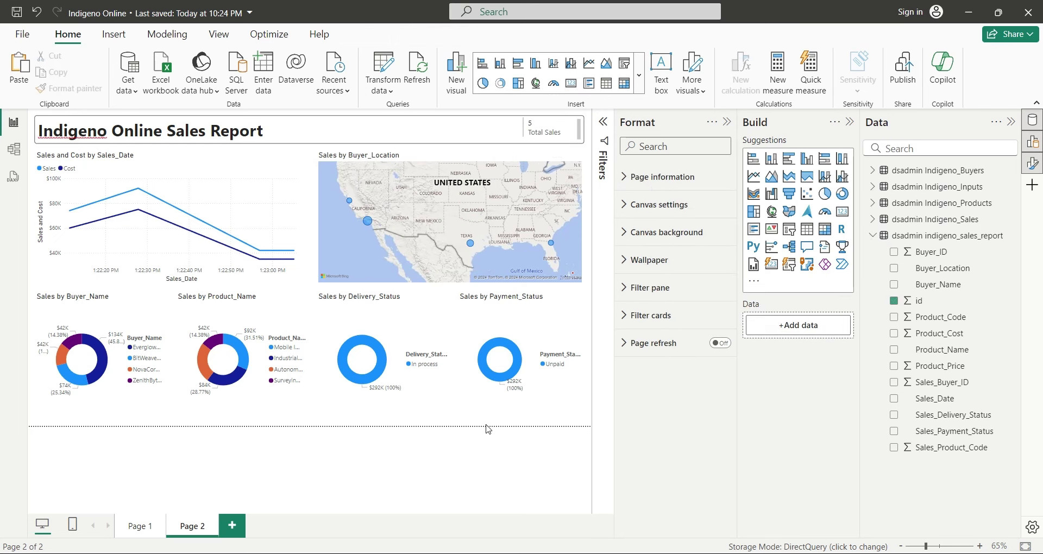
Increase the font size of the Total Sales card's callout value to about 17
{"action": "left_click", "coordinate": [549, 131]}
{"action": "left_click", "coordinate": [656, 205]}
{"action": "left_click", "coordinate": [656, 261]}
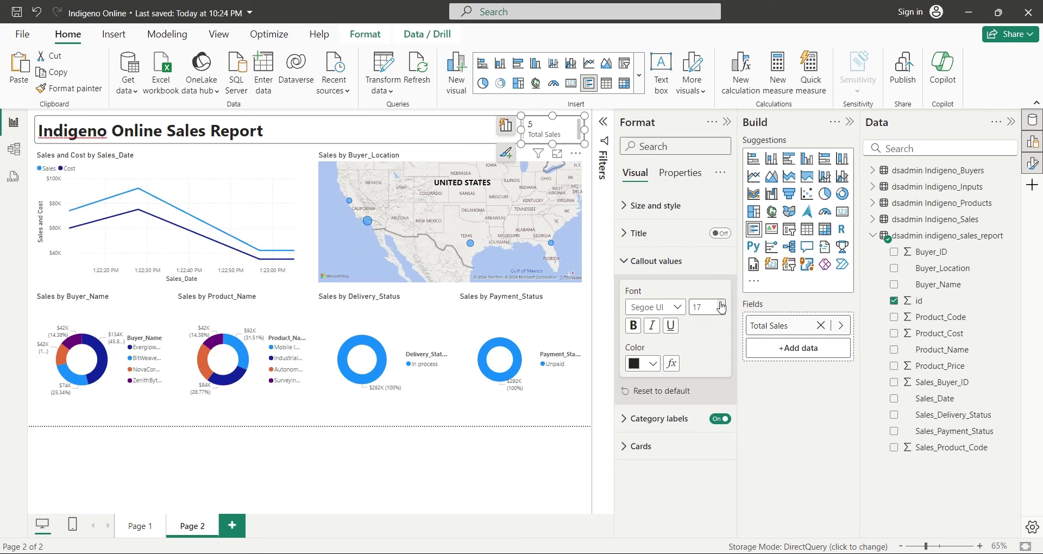
{"action": "left_click", "coordinate": [500, 424]}
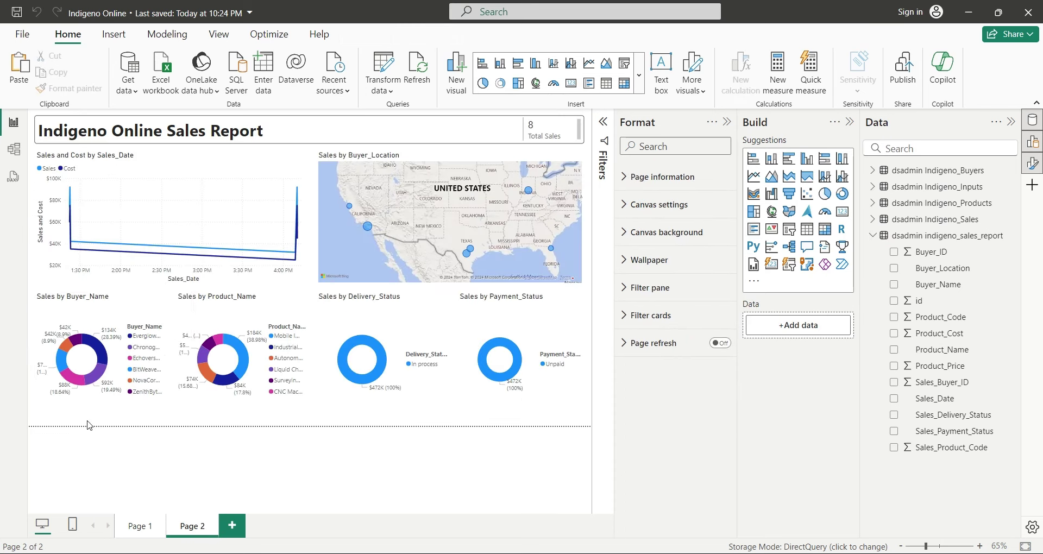
Select all visuals on the report page and turn on their visual border
{"action": "left_click_drag", "start_coordinate": [90, 425], "coordinate": [587, 117]}
{"action": "left_click", "coordinate": [651, 203]}
{"action": "scroll", "coordinate": [665, 410], "scroll_direction": "down", "scroll_amount": 1}
{"action": "left_click", "coordinate": [660, 431]}
{"action": "scroll", "coordinate": [665, 413], "scroll_direction": "down", "scroll_amount": 2}
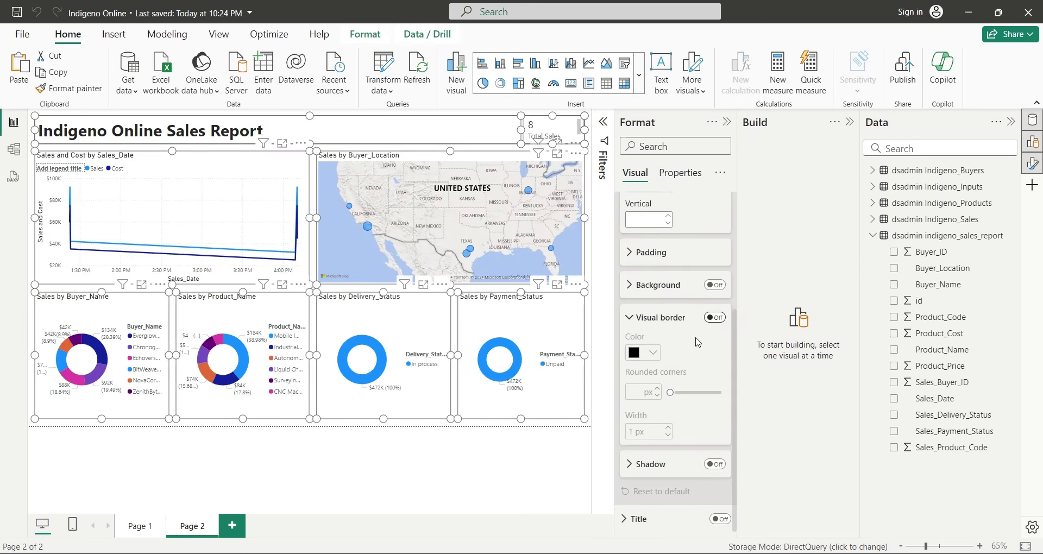
{"action": "left_click", "coordinate": [714, 316]}
{"action": "left_click", "coordinate": [469, 475]}
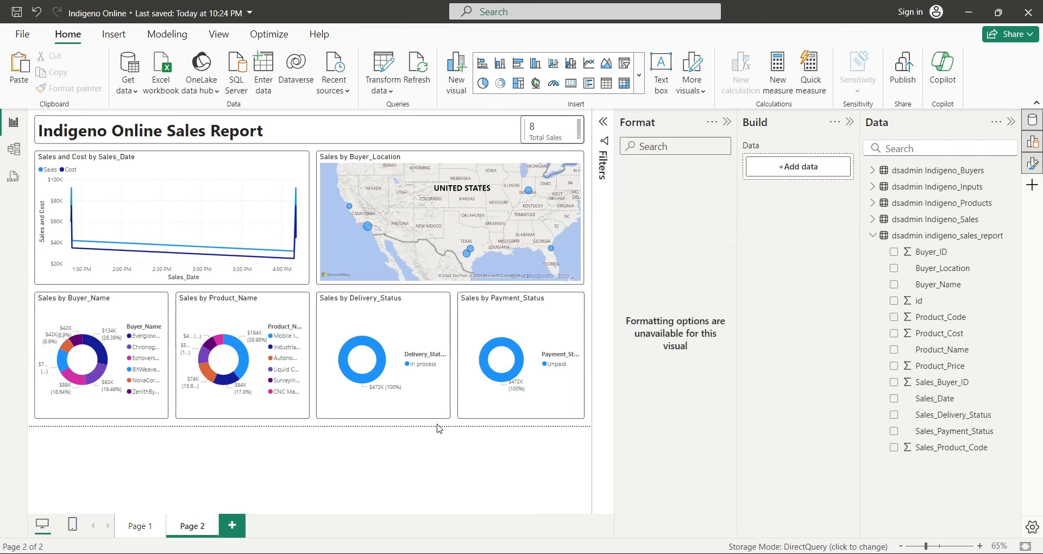
Turn off the visual border of the Total Sales card
{"action": "left_click", "coordinate": [543, 133]}
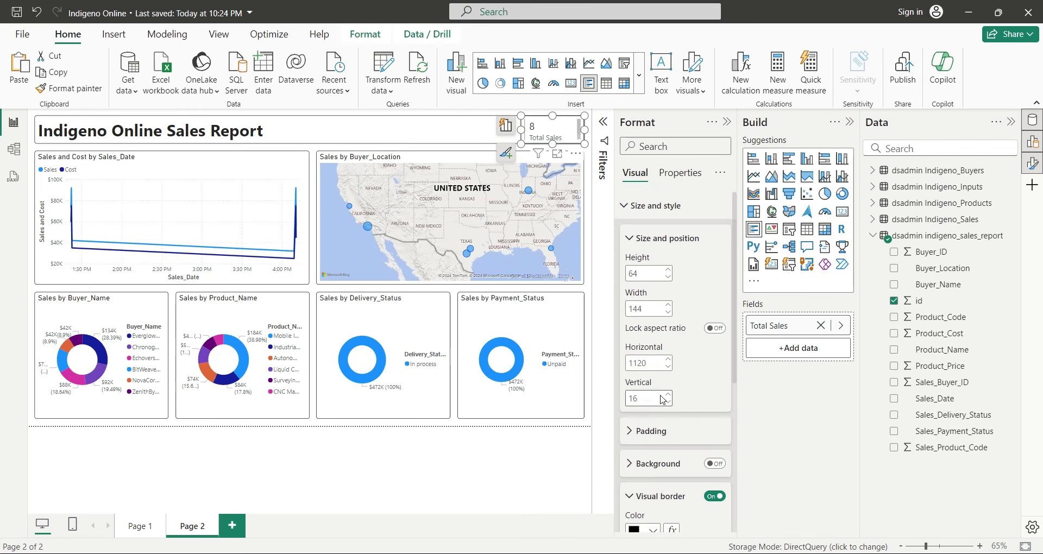
{"action": "scroll", "coordinate": [673, 326], "scroll_direction": "down", "scroll_amount": 2}
{"action": "left_click", "coordinate": [480, 431]}
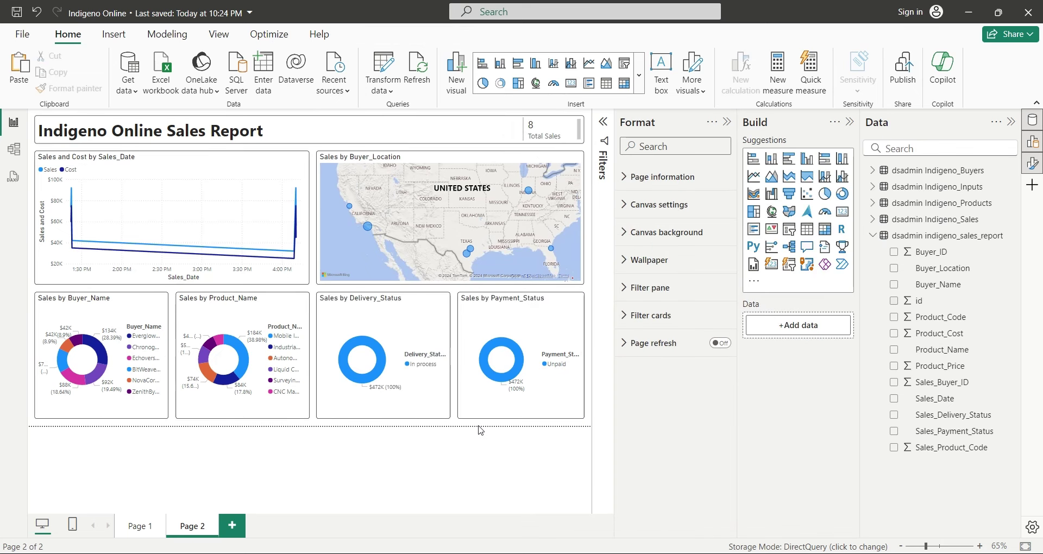
Initiate an Industrial 3D Printer sale for Echoverse Software through its link on Page 1, and return to the report on Page 2
{"action": "left_click", "coordinate": [150, 528]}
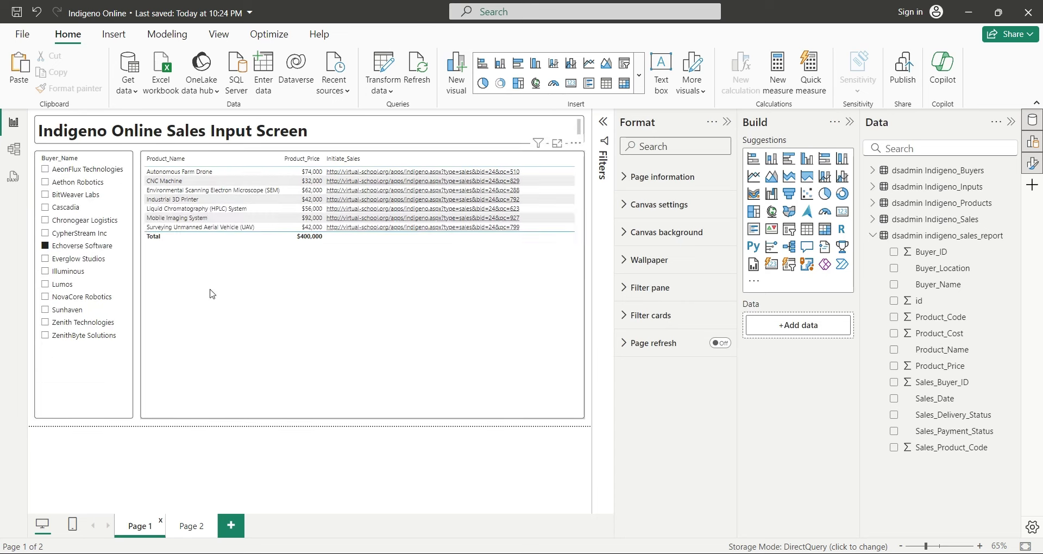
{"action": "left_click", "coordinate": [357, 214]}
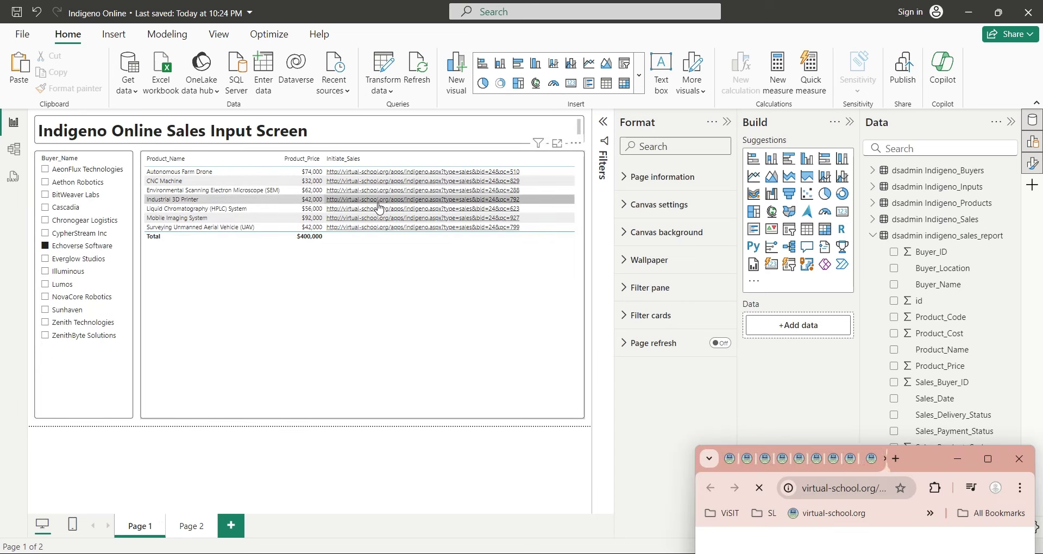
{"action": "left_click", "coordinate": [193, 526]}
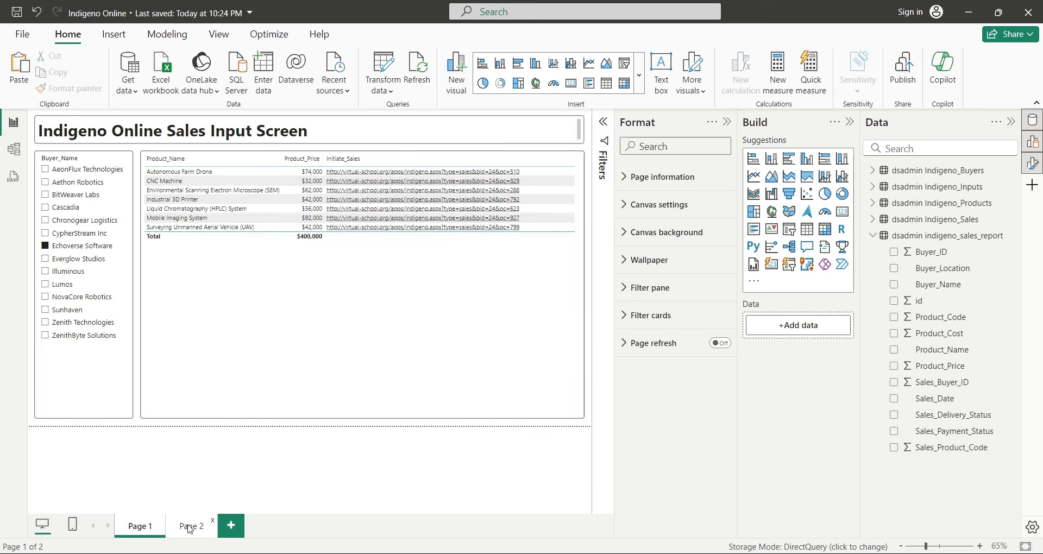
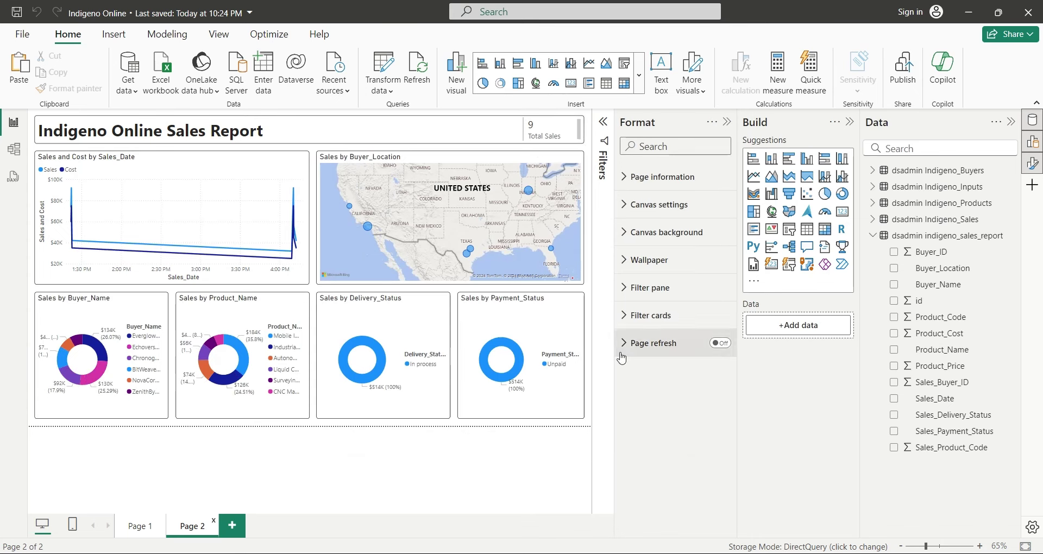
Turn on page refresh for the report page and choose Change detection as the refresh type
{"action": "left_click", "coordinate": [718, 343]}
{"action": "left_click", "coordinate": [673, 348]}
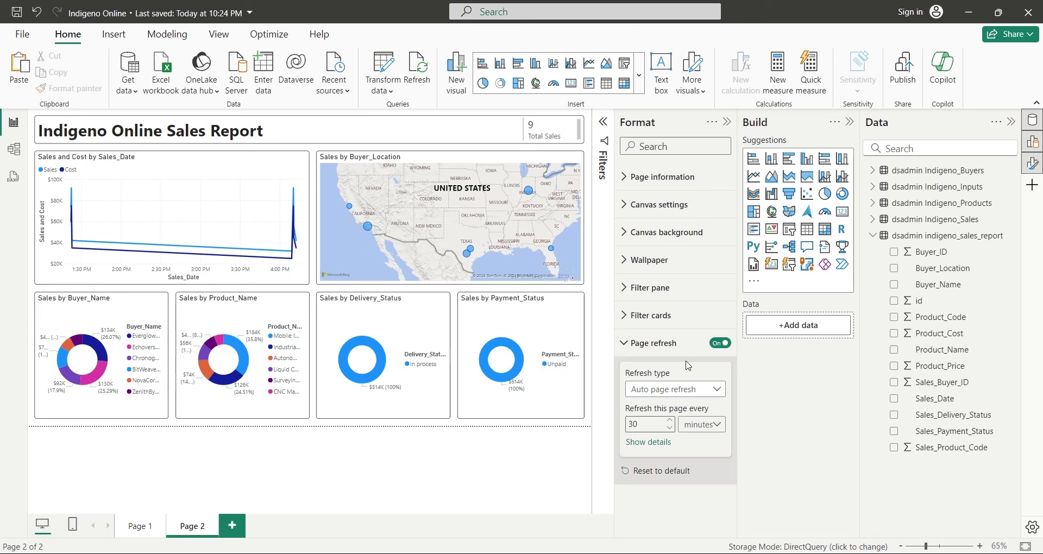
{"action": "left_click", "coordinate": [700, 390]}
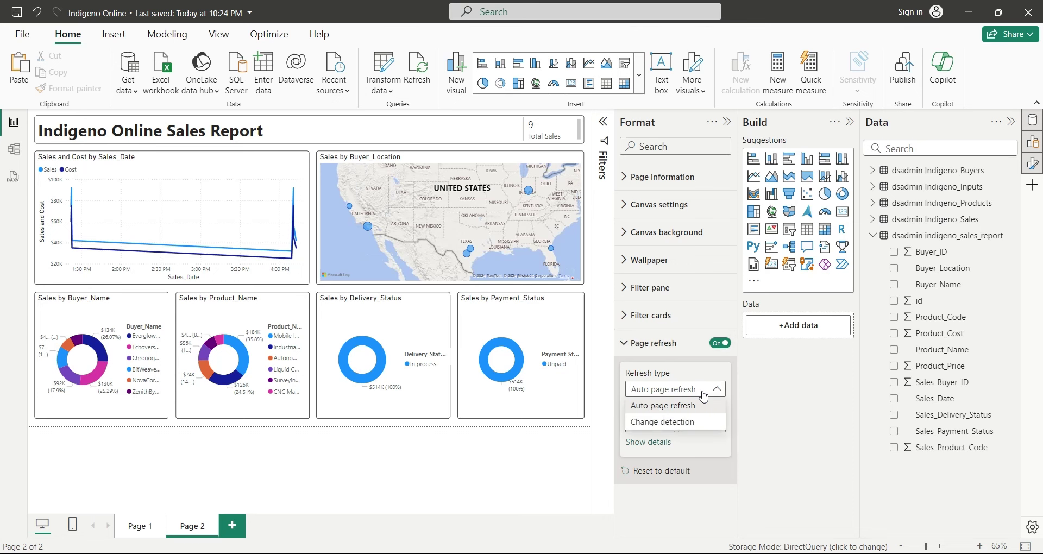
{"action": "left_click", "coordinate": [663, 423]}
{"action": "left_click", "coordinate": [664, 408]}
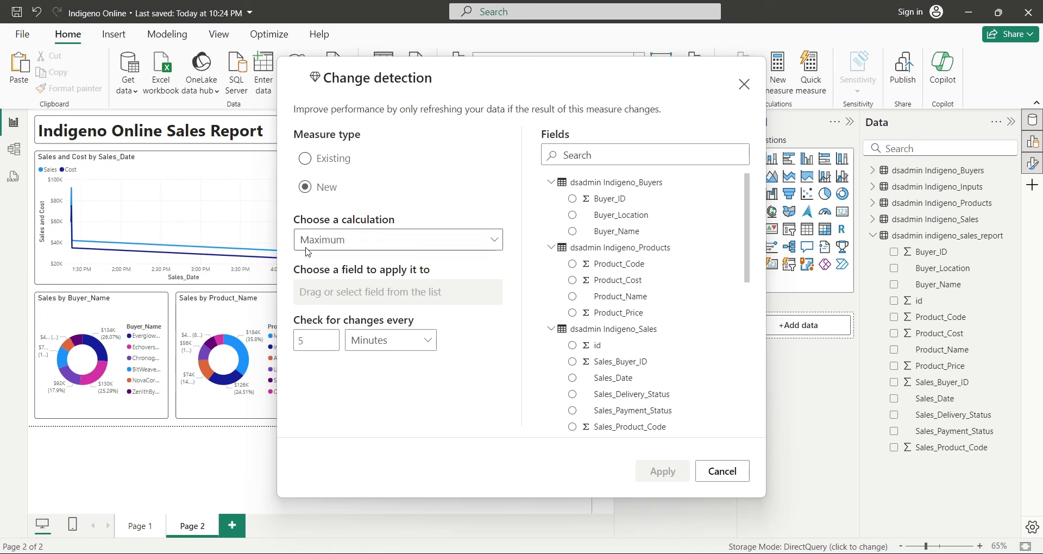
Set change detection to check the maximum of id from indigeno_sales_report every 2 seconds and apply it
{"action": "left_click", "coordinate": [419, 341]}
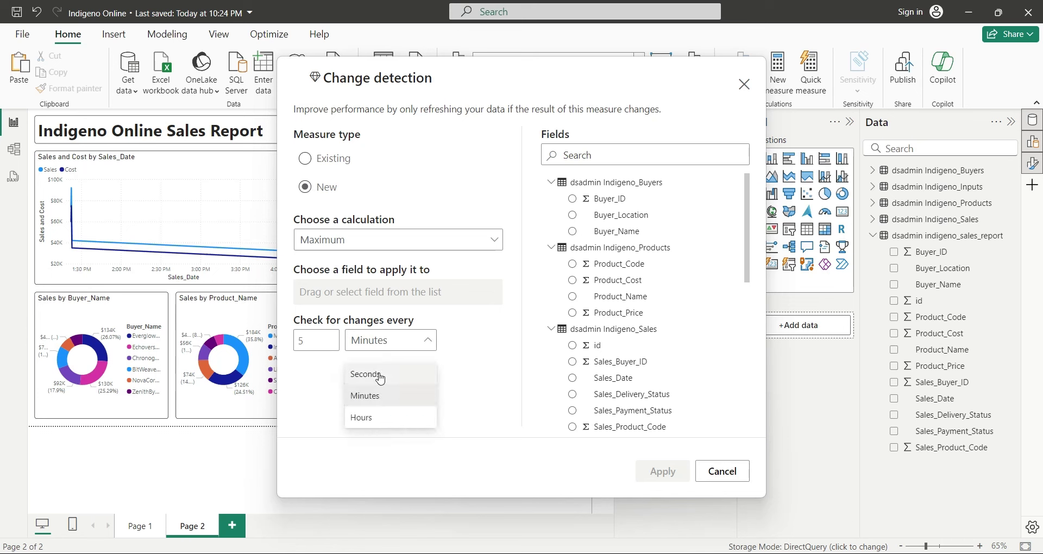
{"action": "left_click", "coordinate": [373, 372]}
{"action": "left_click_drag", "start_coordinate": [318, 341], "coordinate": [273, 336]}
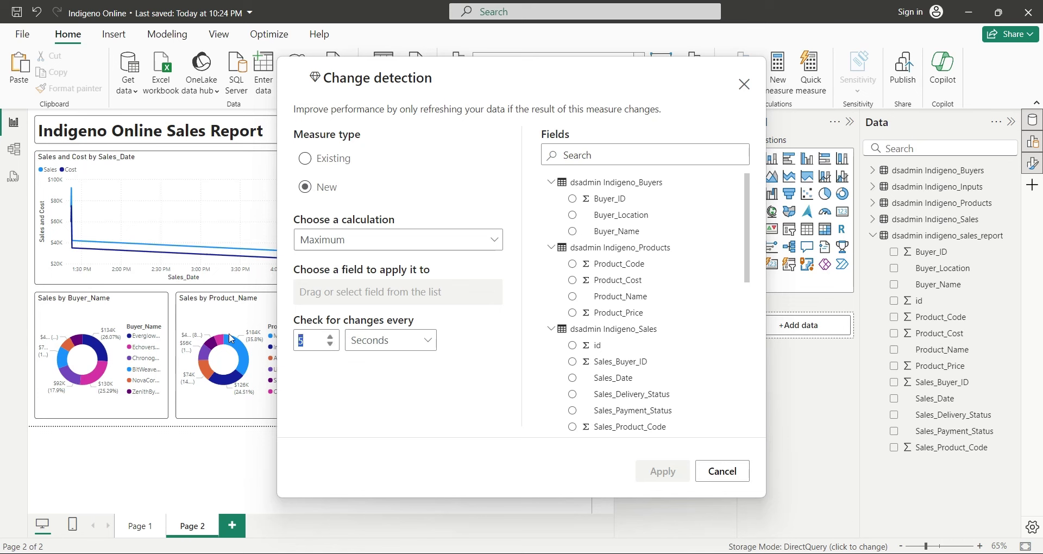
{"action": "type", "text": "2"}
{"action": "scroll", "coordinate": [654, 333], "scroll_direction": "down", "scroll_amount": 8}
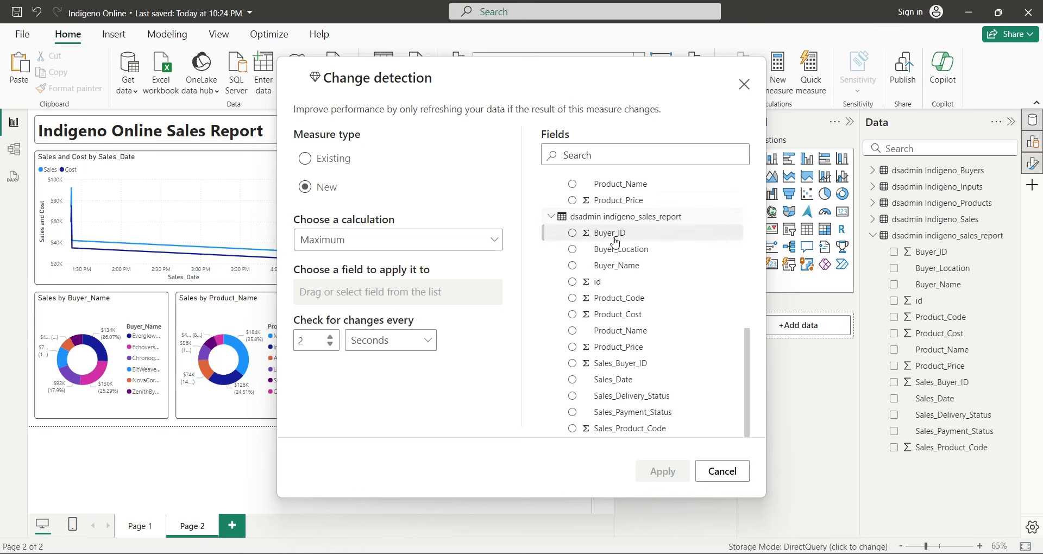
{"action": "left_click", "coordinate": [574, 290]}
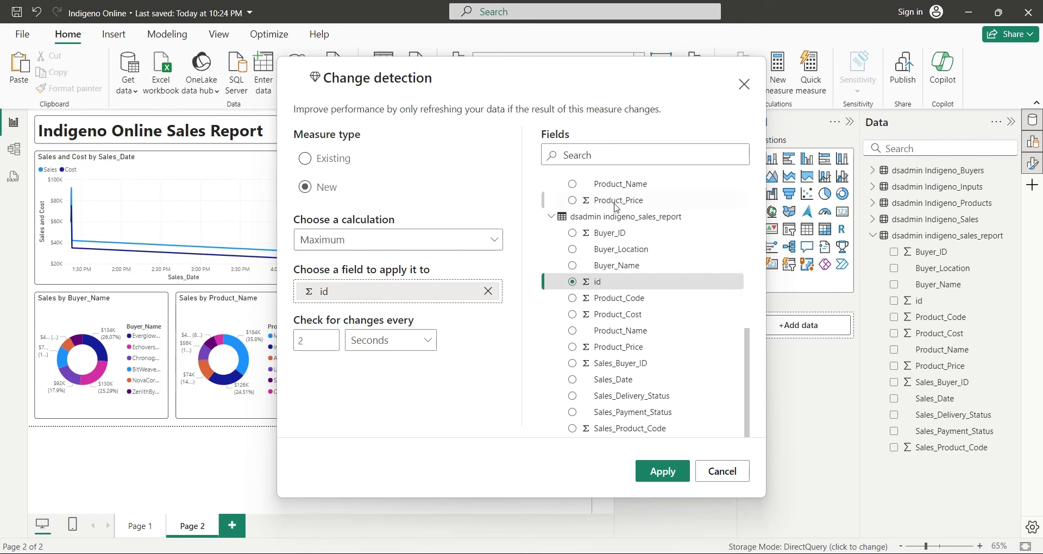
{"action": "left_click", "coordinate": [669, 477]}
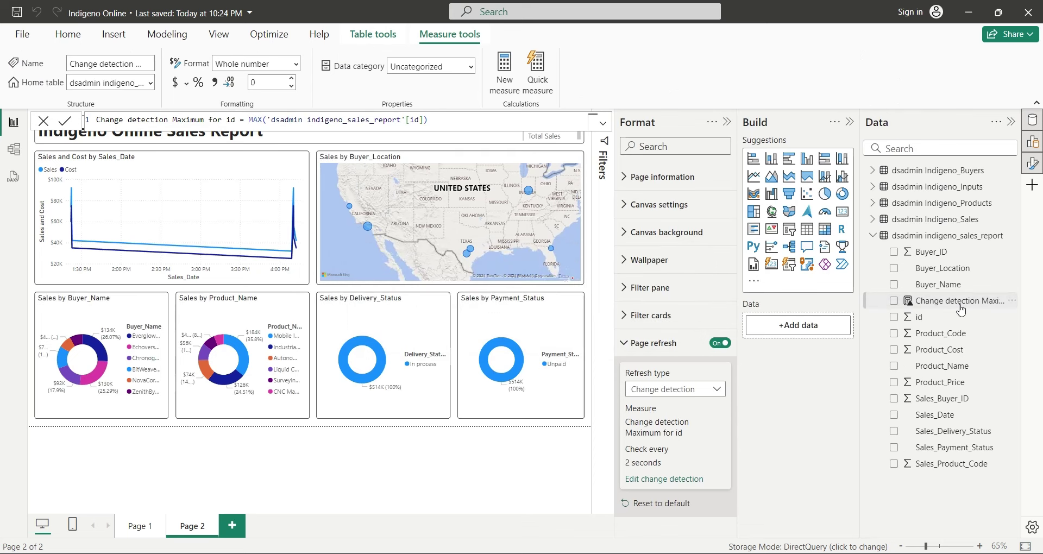
Display the formula of the change detection measure and save the report
{"action": "left_click", "coordinate": [973, 308]}
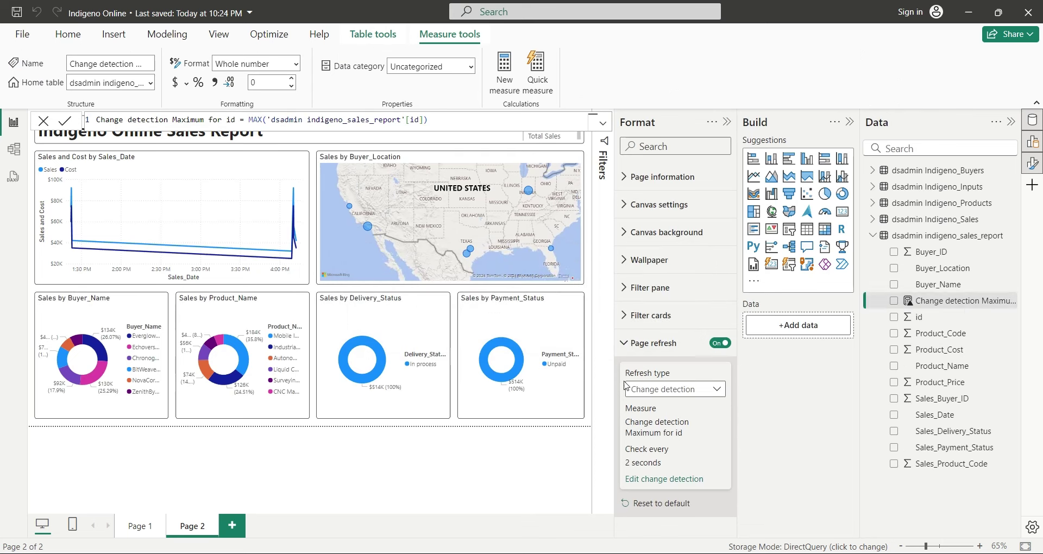
{"action": "left_click", "coordinate": [639, 346]}
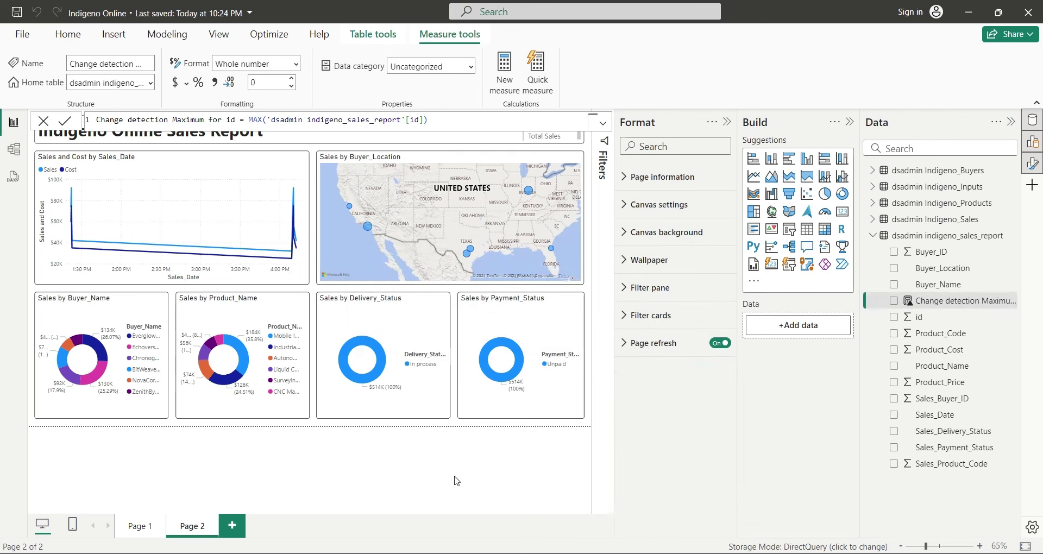
{"action": "key", "text": "ctrl+s"}
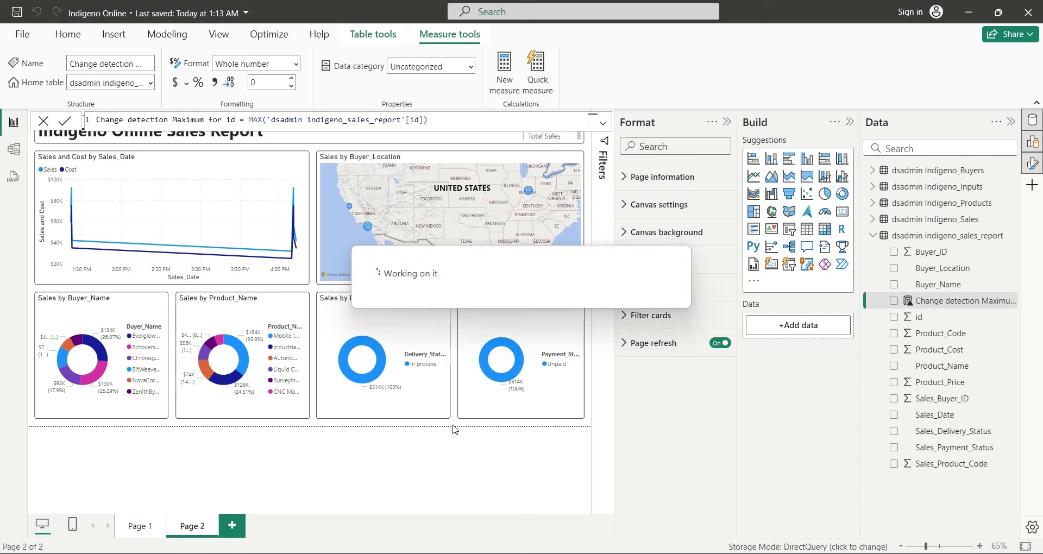
{"action": "left_click", "coordinate": [455, 429]}
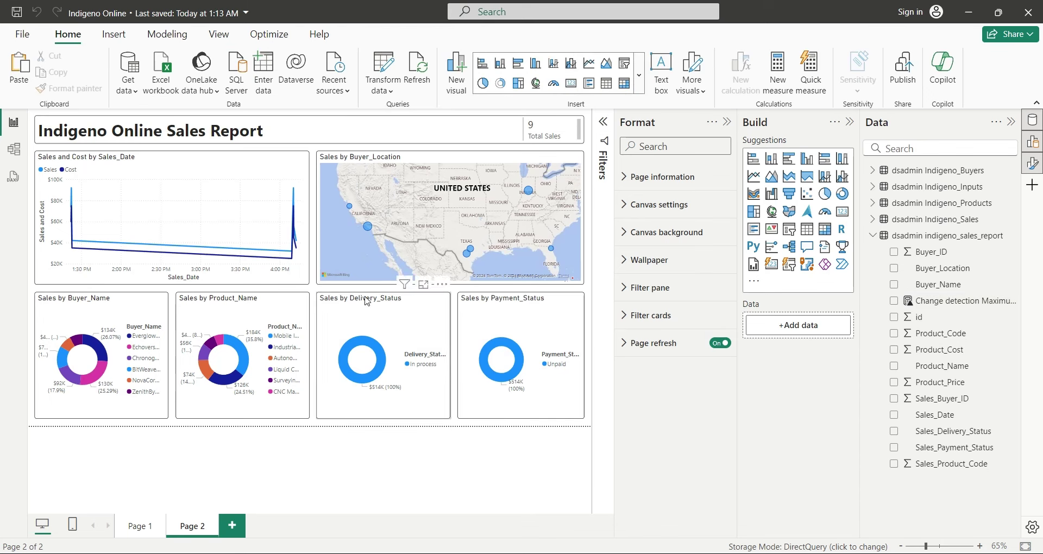
Initiate a Mobile Imaging System sale for Illuminous through its link on Page 1, and return to the report on Page 2
{"action": "left_click", "coordinate": [140, 527]}
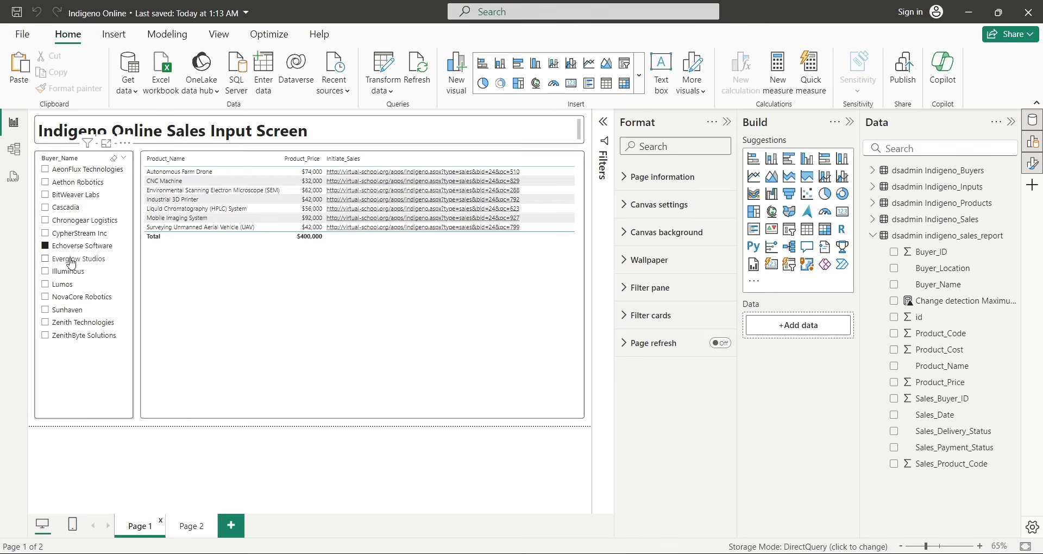
{"action": "left_click", "coordinate": [46, 271]}
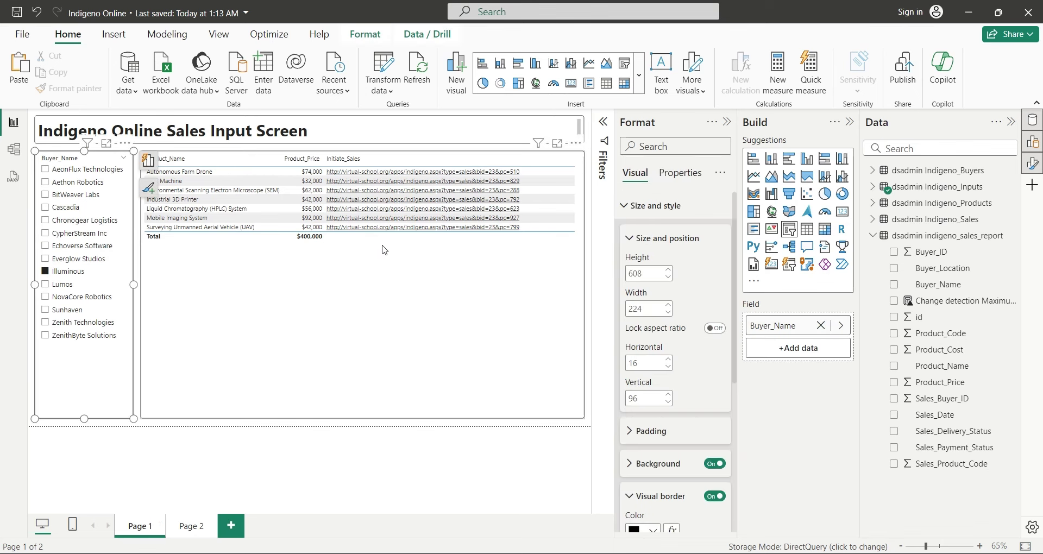
{"action": "left_click", "coordinate": [419, 223]}
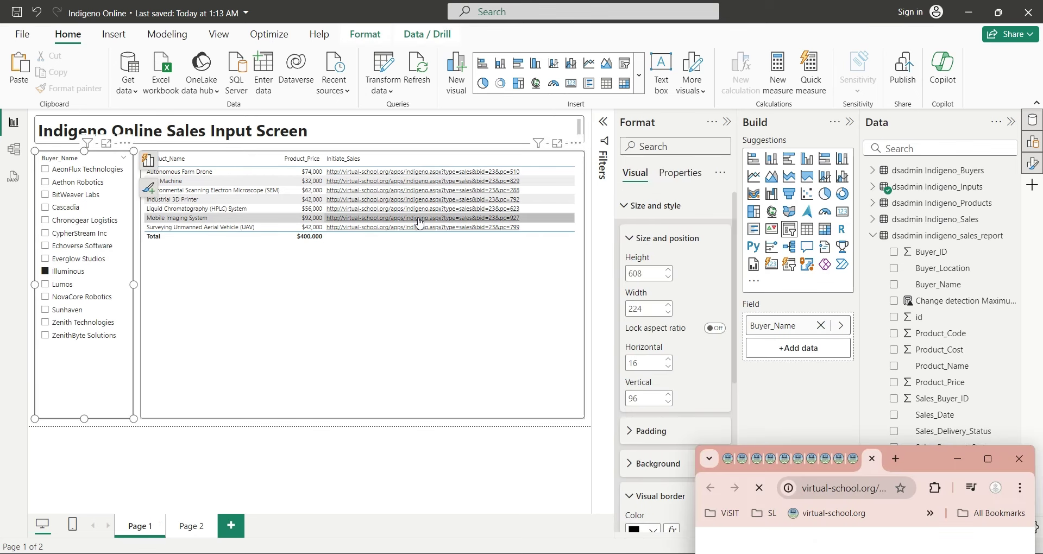
{"action": "left_click", "coordinate": [185, 529]}
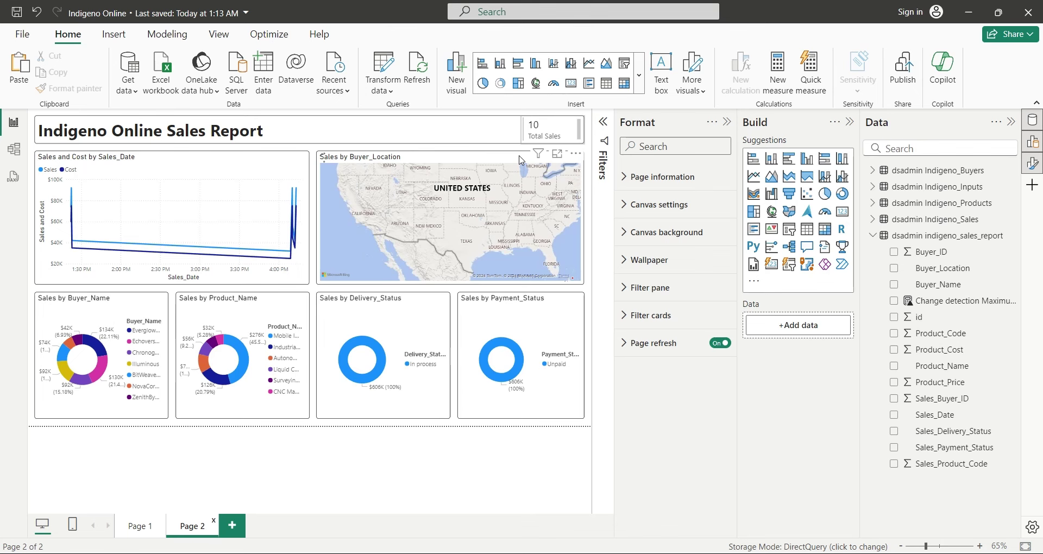
Initiate a Surveying Unmanned Aerial Vehicle (UAV) sale for Sunhaven from Page 1, and return to the report on Page 2
{"action": "left_click", "coordinate": [140, 525]}
{"action": "left_click", "coordinate": [46, 310]}
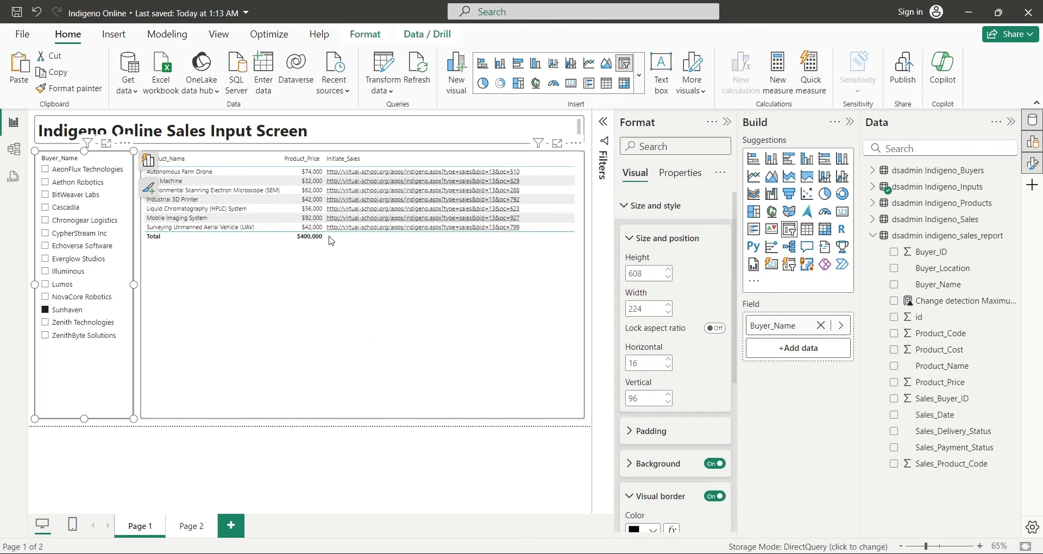
{"action": "left_click", "coordinate": [184, 526]}
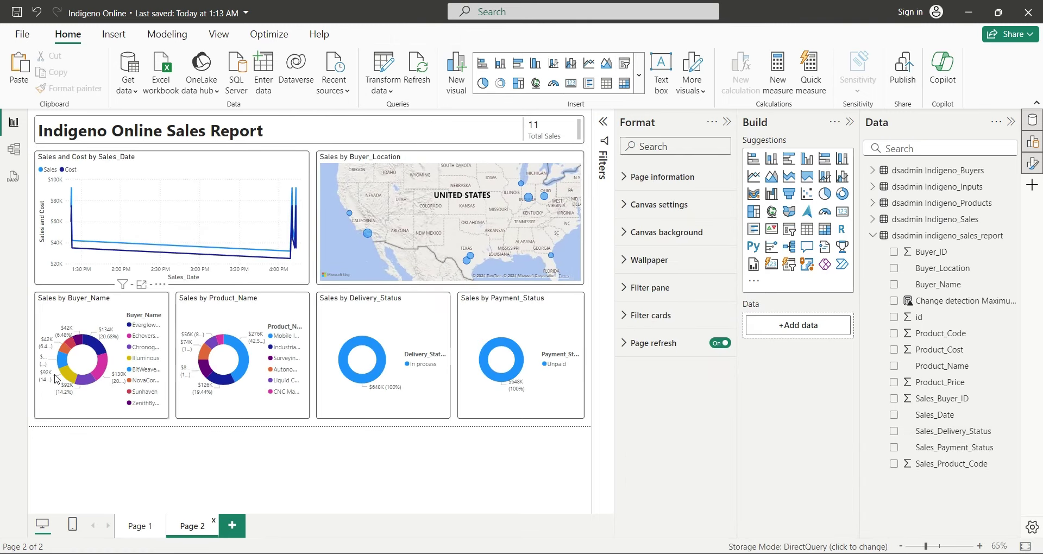
Cross-filter the report by several buyer slices and the Mobile Imaging System product slice, and clear the selection
{"action": "left_click", "coordinate": [101, 375]}
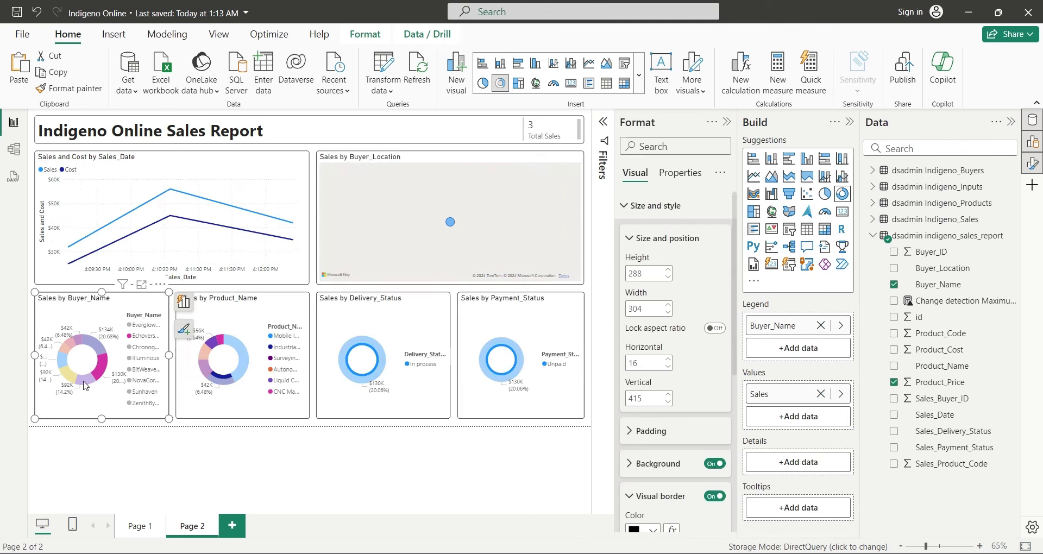
{"action": "left_click", "coordinate": [68, 374]}
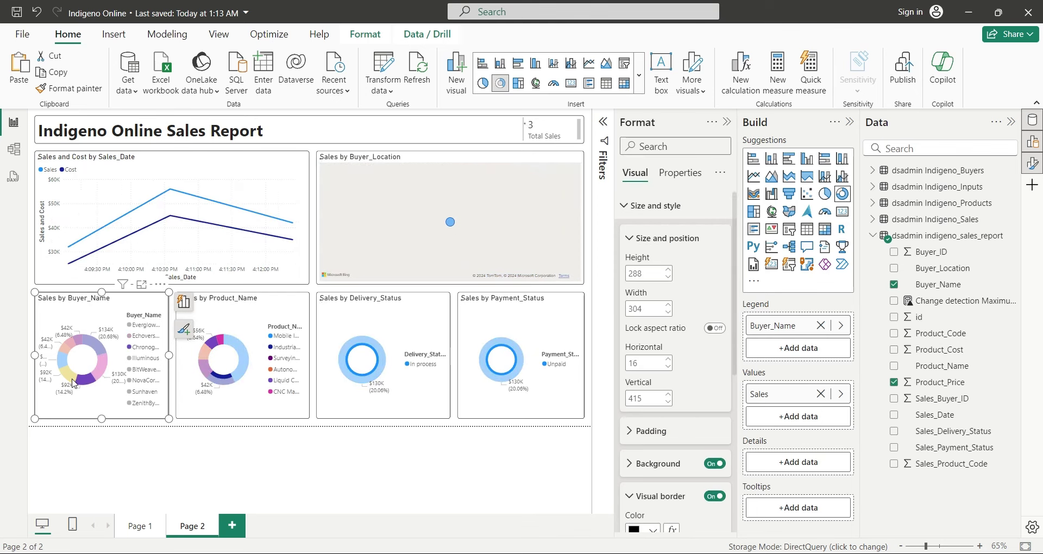
{"action": "left_click", "coordinate": [66, 349]}
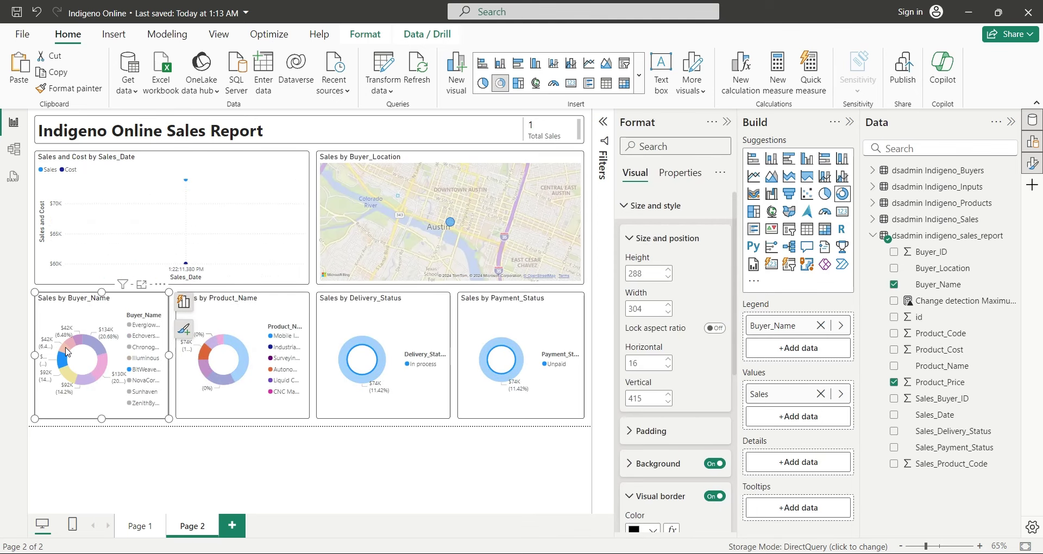
{"action": "left_click", "coordinate": [66, 349]}
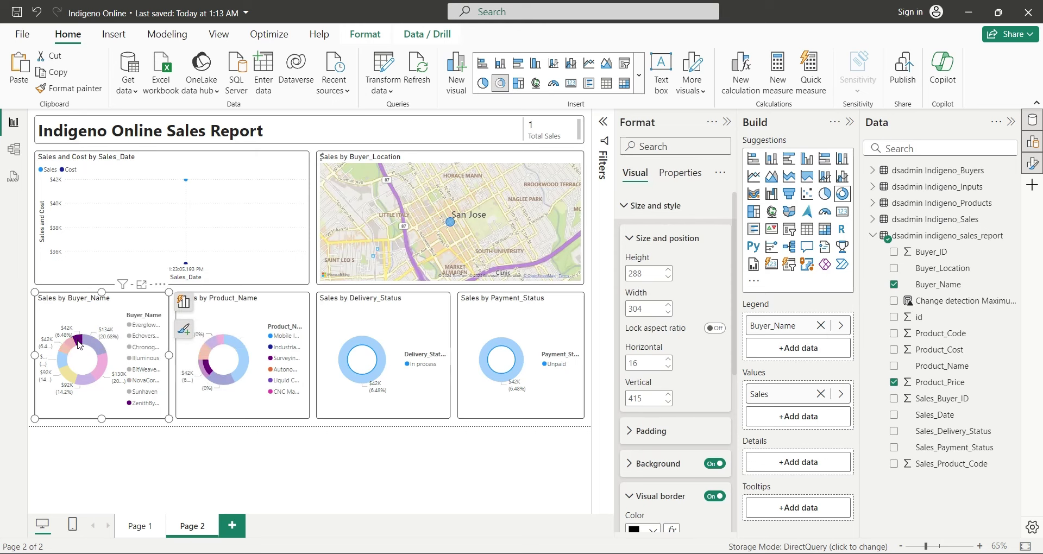
{"action": "left_click", "coordinate": [206, 357]}
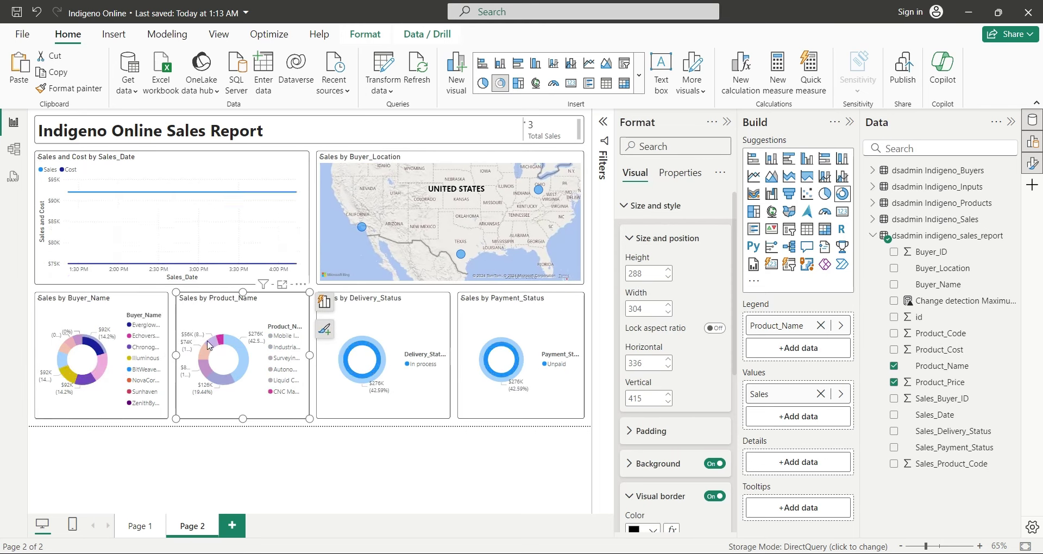
{"action": "left_click", "coordinate": [206, 357]}
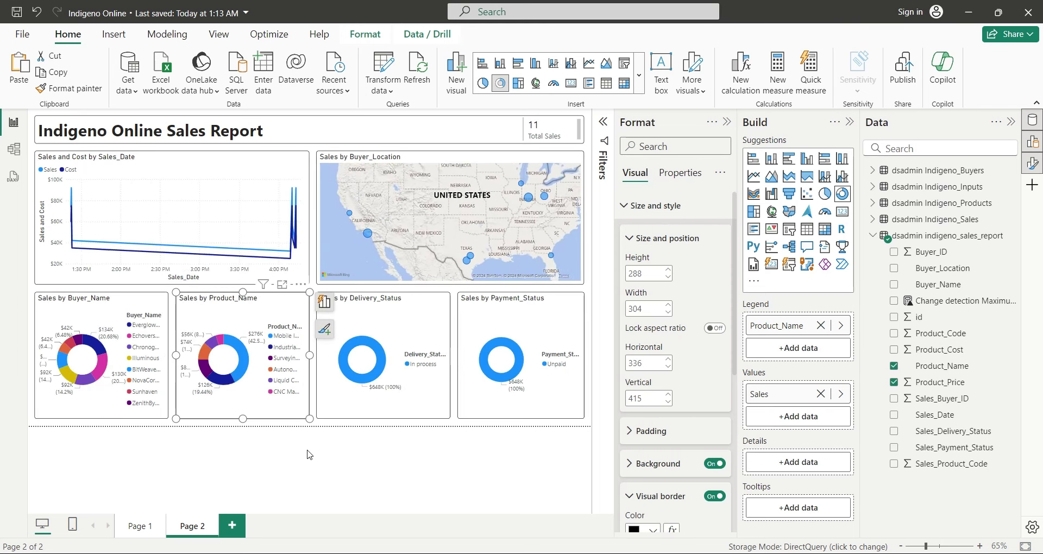
{"action": "left_click", "coordinate": [327, 428]}
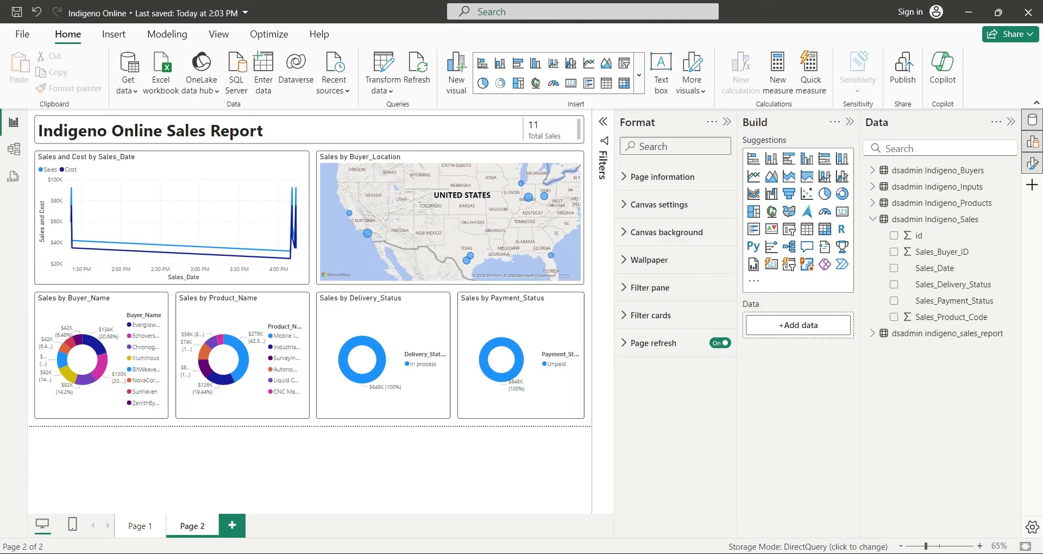
Switch to SQL Server Management Studio and paste the CREATE VIEW Indigeno_Update_Status script into a new query
{"action": "key", "text": "alt+Tab"}
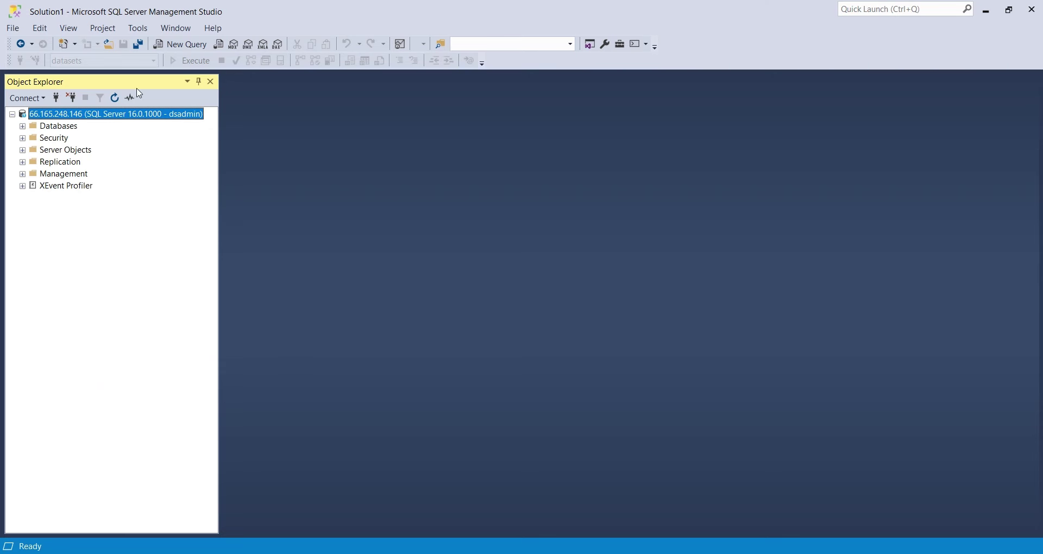
{"action": "left_click", "coordinate": [182, 44]}
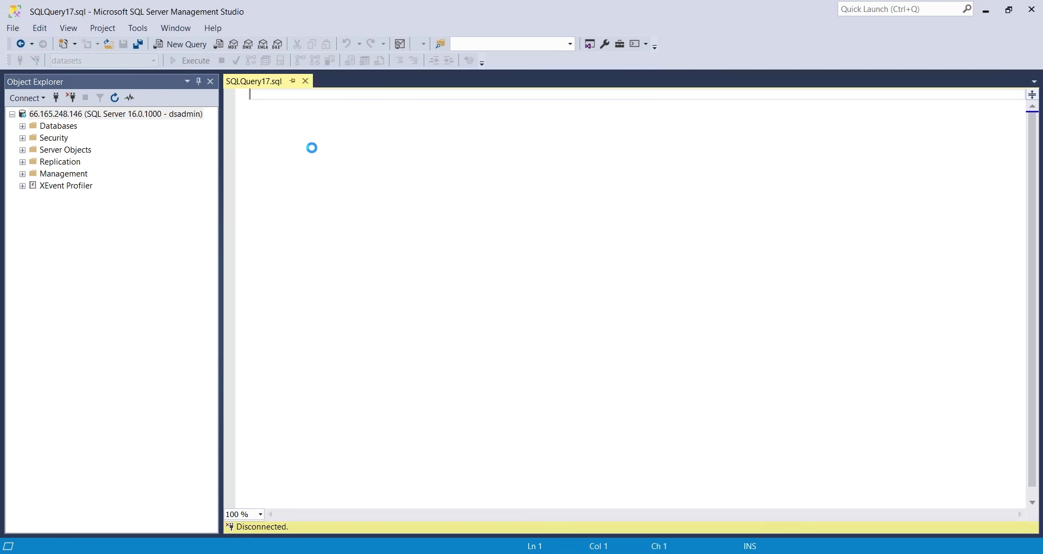
{"action": "key", "text": "ctrl+v"}
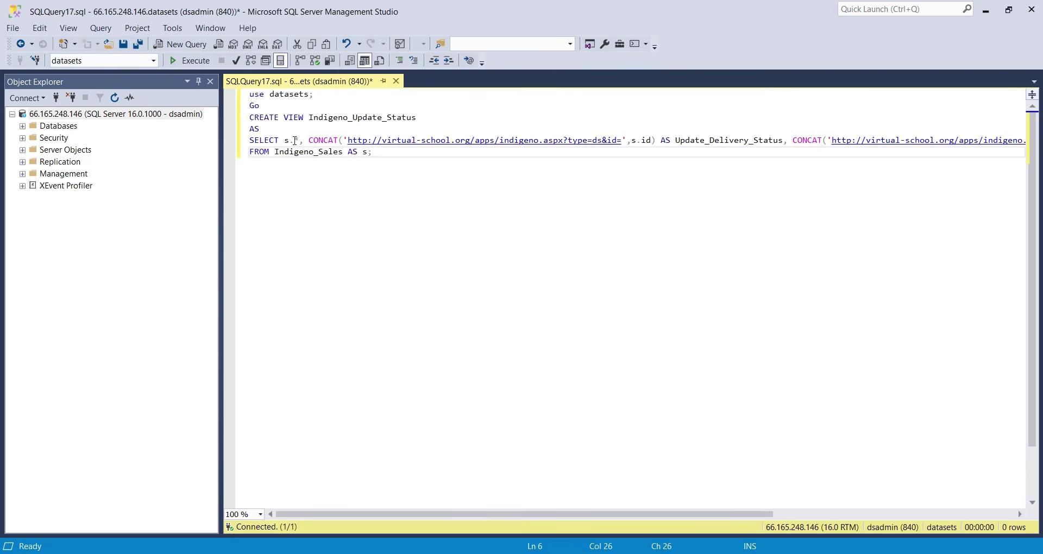
Examine the script's database, view name, selected sales columns and the link expression that builds Update_Delivery_Status
{"action": "double_click", "coordinate": [289, 95]}
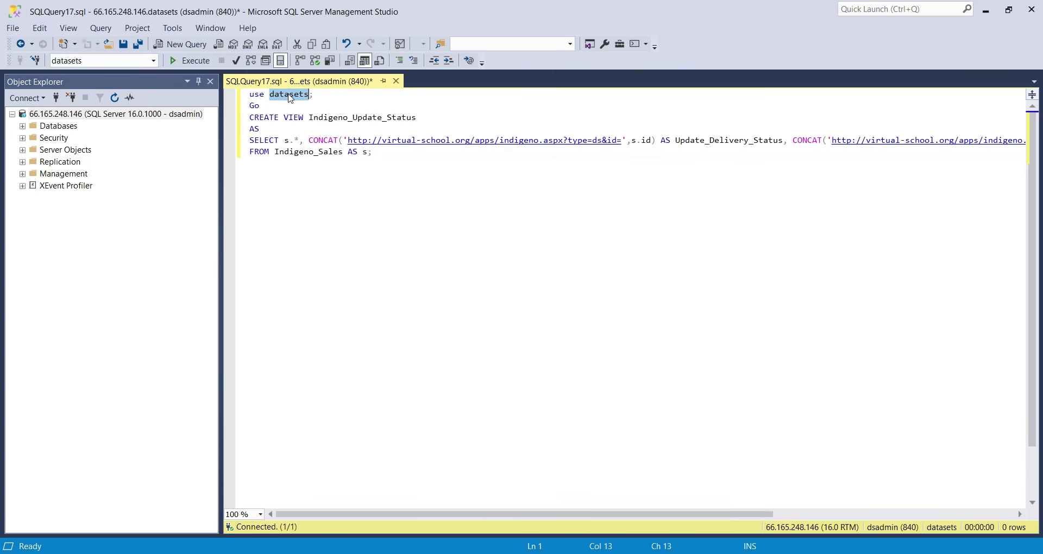
{"action": "left_click", "coordinate": [313, 118]}
{"action": "double_click", "coordinate": [313, 117]}
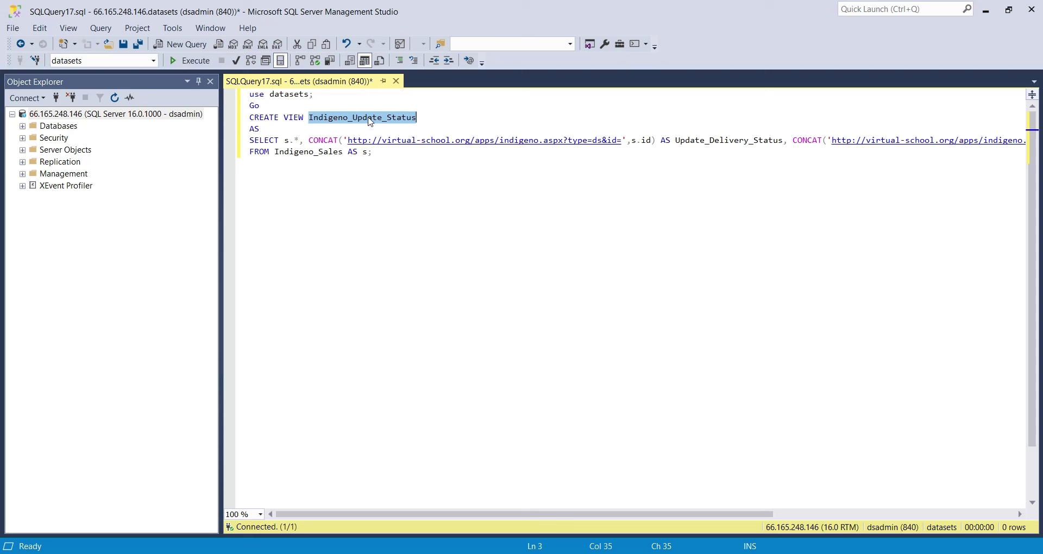
{"action": "left_click_drag", "start_coordinate": [284, 141], "coordinate": [300, 141]}
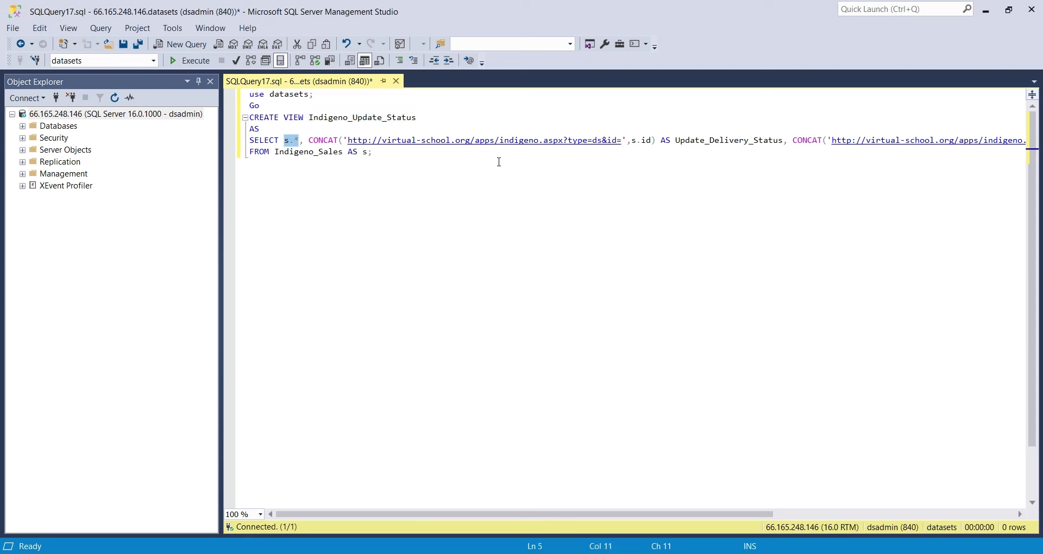
{"action": "left_click_drag", "start_coordinate": [348, 142], "coordinate": [564, 141]}
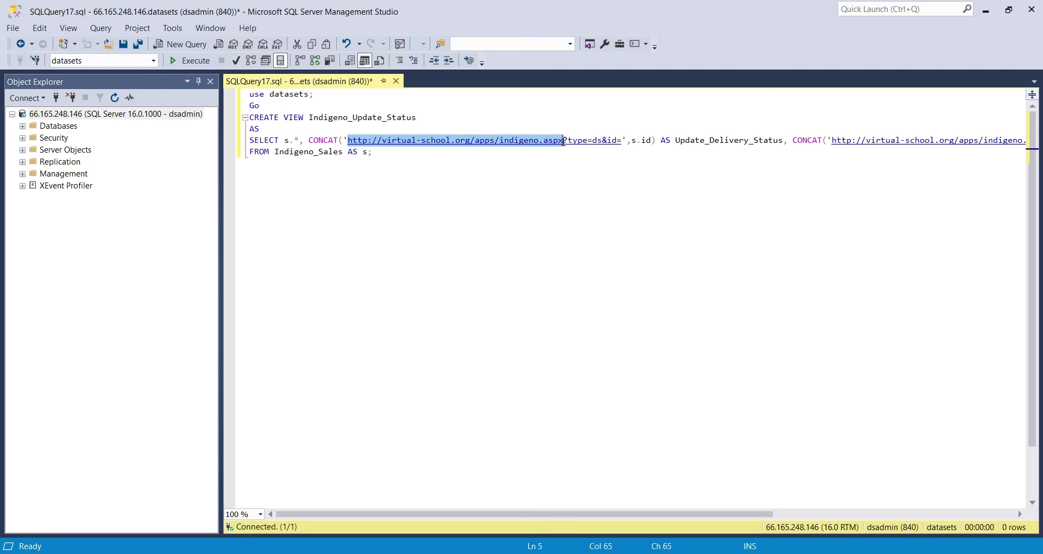
{"action": "double_click", "coordinate": [595, 142]}
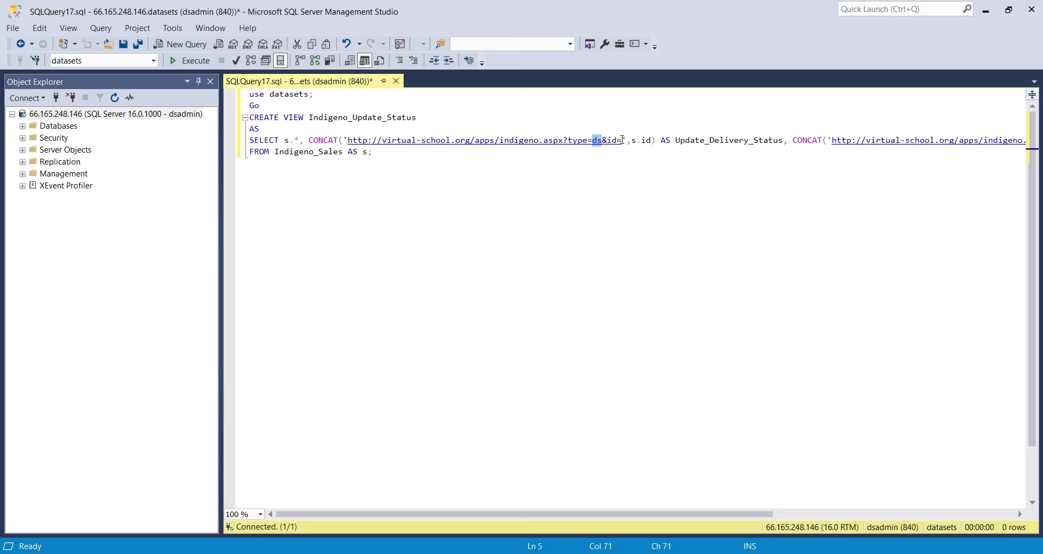
{"action": "left_click_drag", "start_coordinate": [607, 140], "coordinate": [652, 141]}
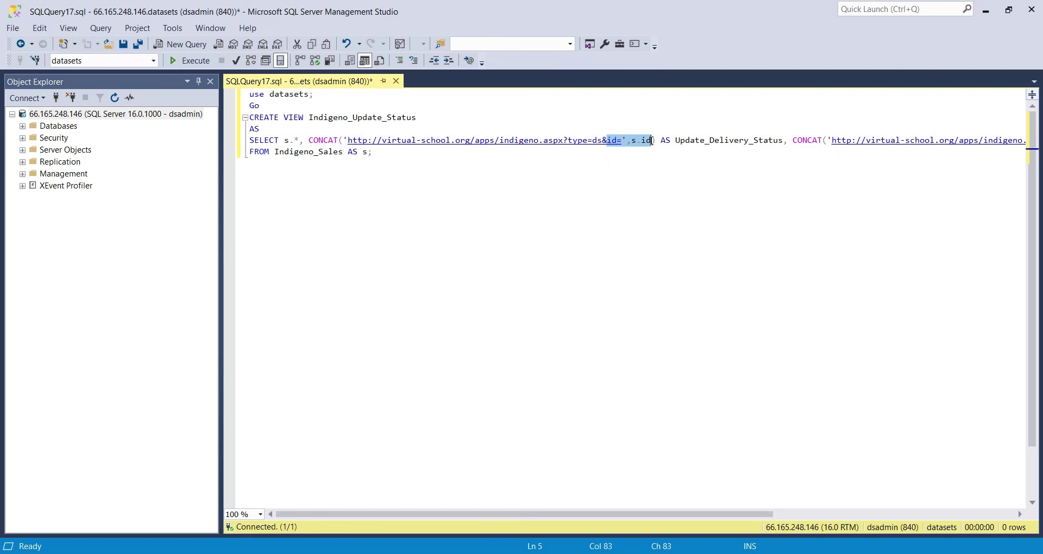
{"action": "left_click_drag", "start_coordinate": [699, 514], "coordinate": [710, 514]}
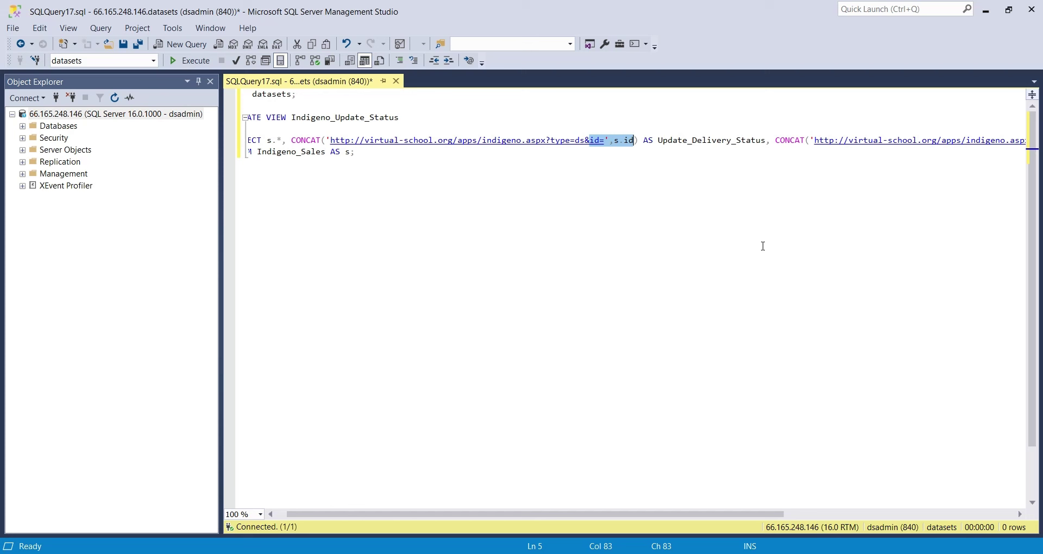
{"action": "double_click", "coordinate": [712, 141]}
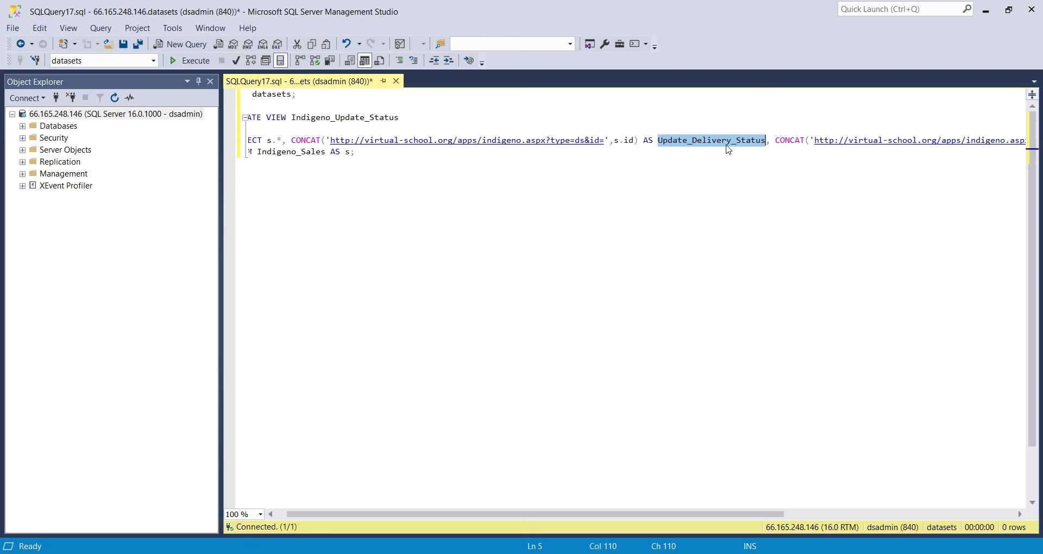
Examine the link expression that builds Update_Payment_Status and the Indigeno_Sales source table in the script
{"action": "left_click_drag", "start_coordinate": [749, 514], "coordinate": [980, 514]}
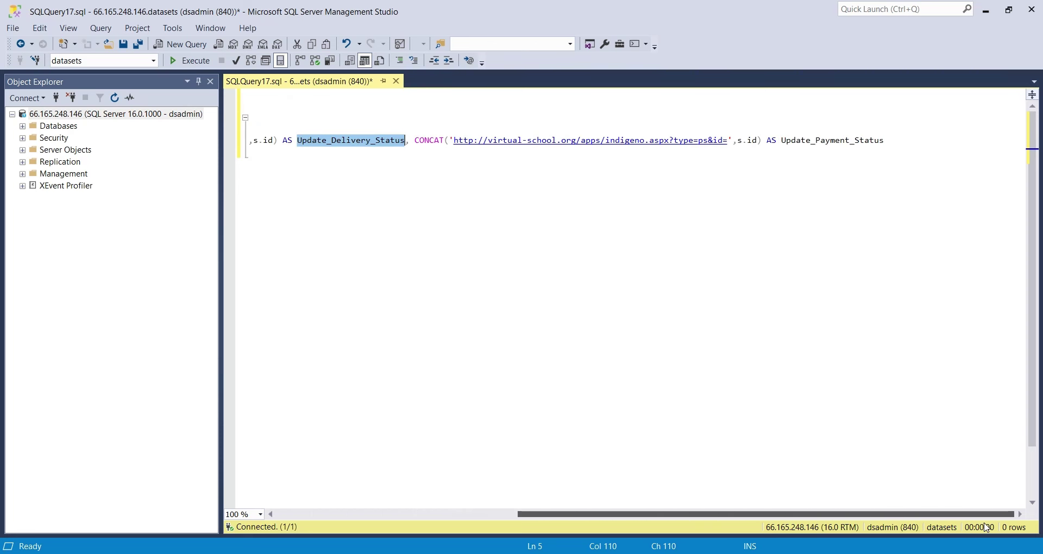
{"action": "left_click_drag", "start_coordinate": [453, 140], "coordinate": [707, 143]}
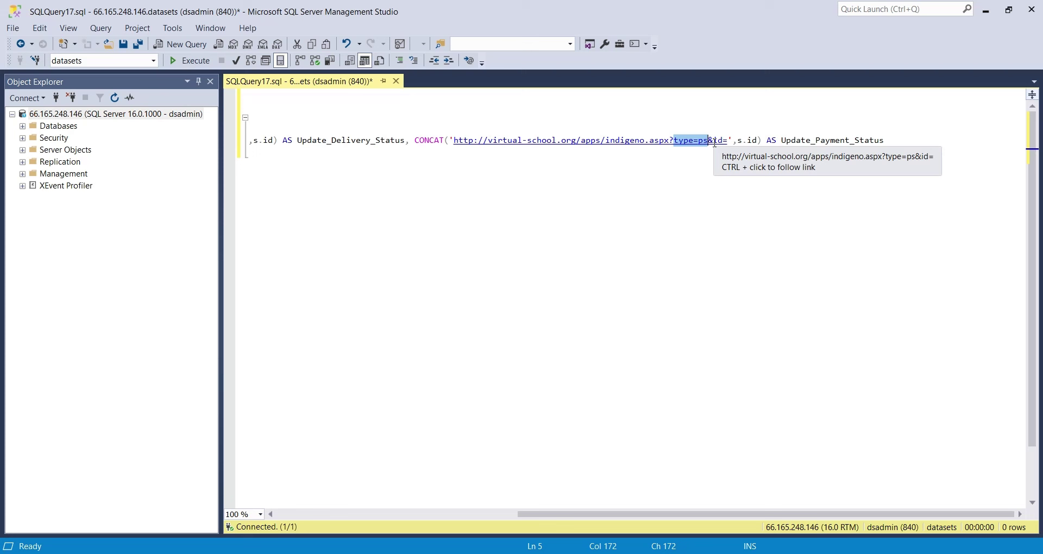
{"action": "left_click_drag", "start_coordinate": [714, 141], "coordinate": [757, 142]}
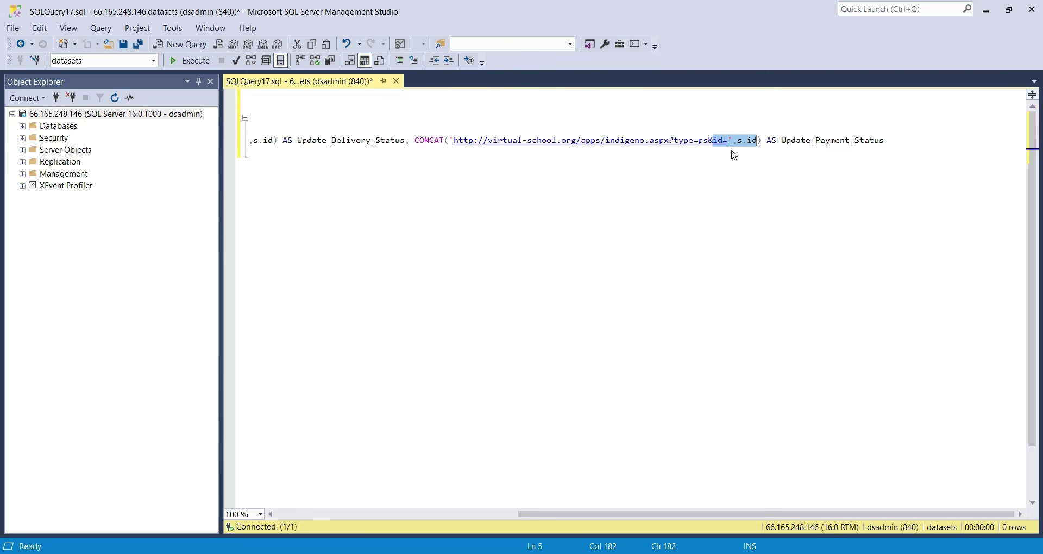
{"action": "double_click", "coordinate": [812, 140]}
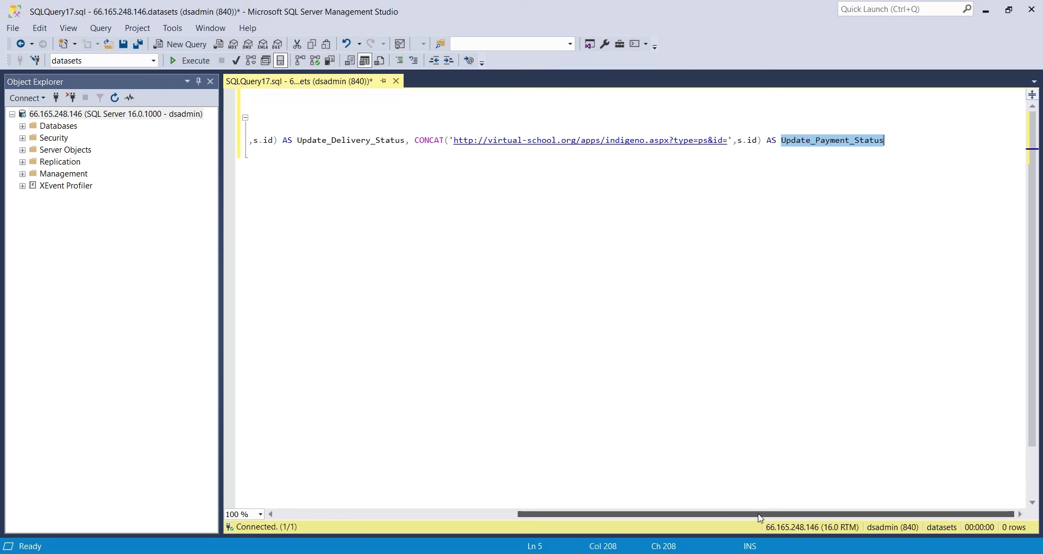
{"action": "left_click_drag", "start_coordinate": [760, 519], "coordinate": [396, 496]}
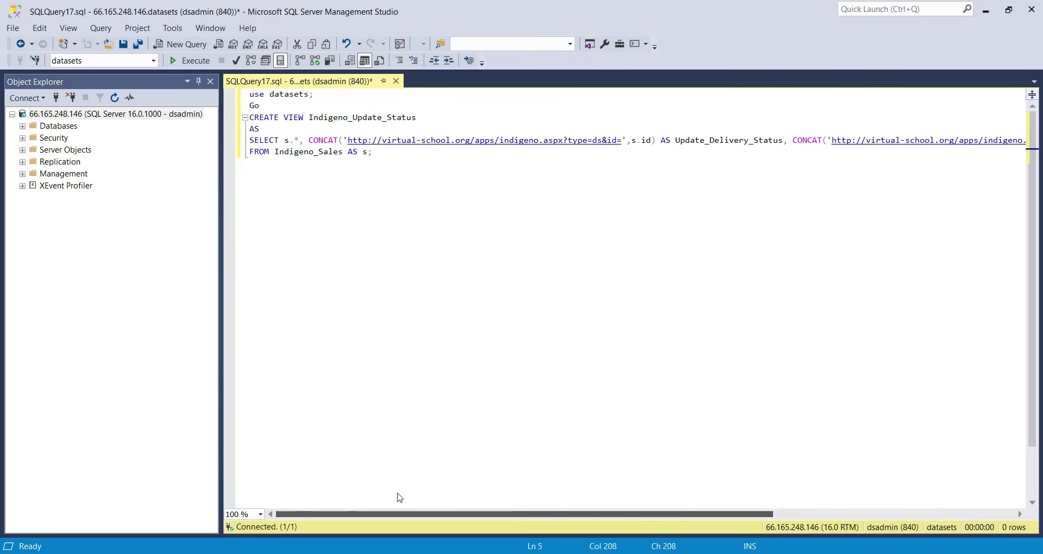
{"action": "double_click", "coordinate": [294, 154]}
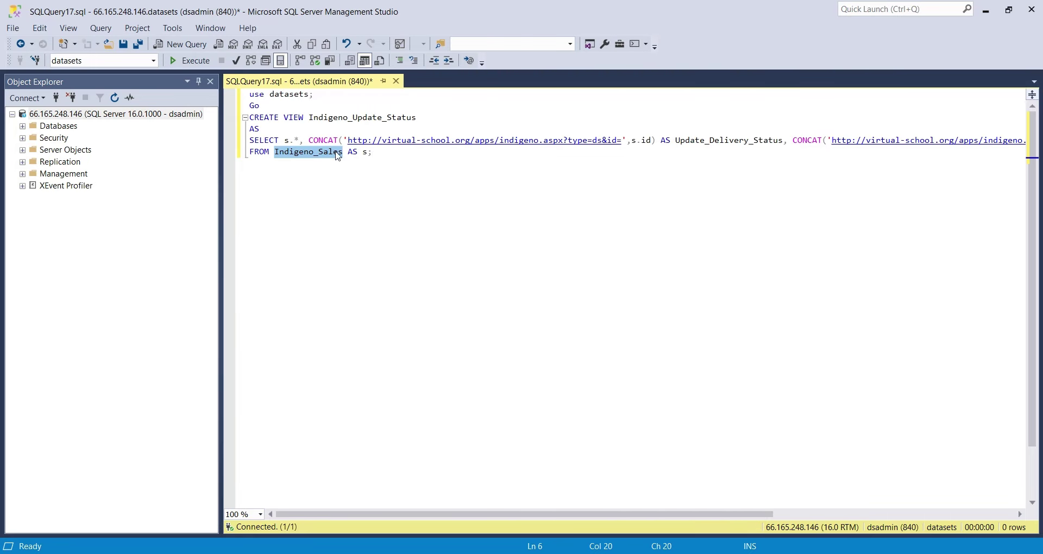
Execute the whole script to create the Indigeno_Update_Status view in the datasets database
{"action": "left_click", "coordinate": [190, 61]}
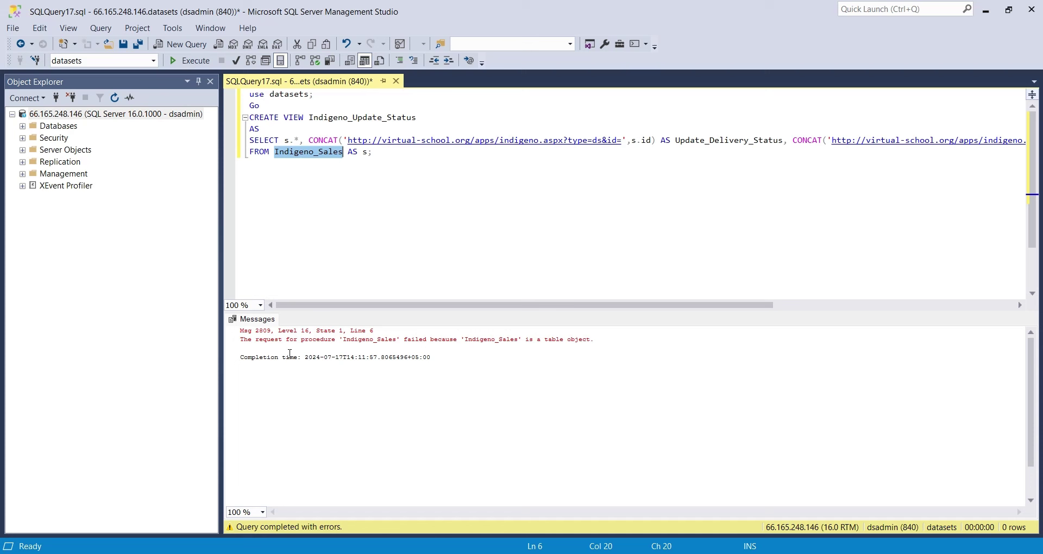
{"action": "left_click", "coordinate": [380, 152]}
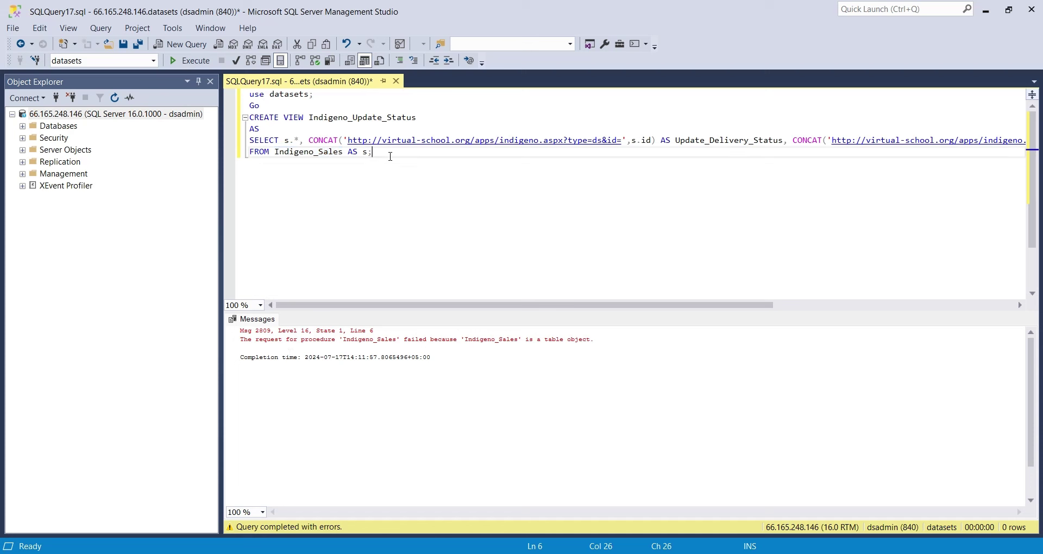
{"action": "left_click", "coordinate": [186, 63]}
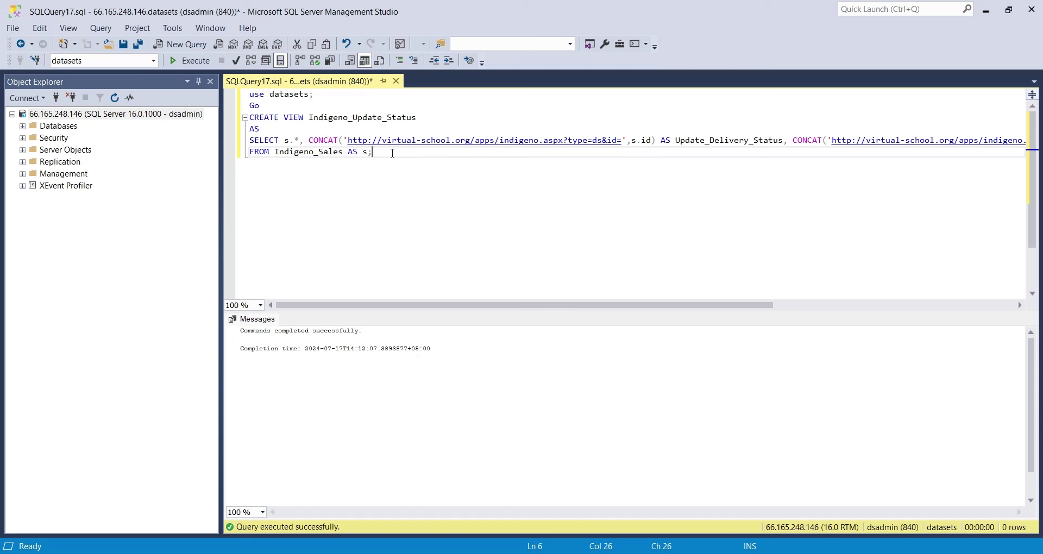
Replace the script with a query selecting all columns from Indigeno_Update_Status and execute it
{"action": "left_click_drag", "start_coordinate": [393, 153], "coordinate": [251, 118]}
{"action": "double_click", "coordinate": [361, 119]}
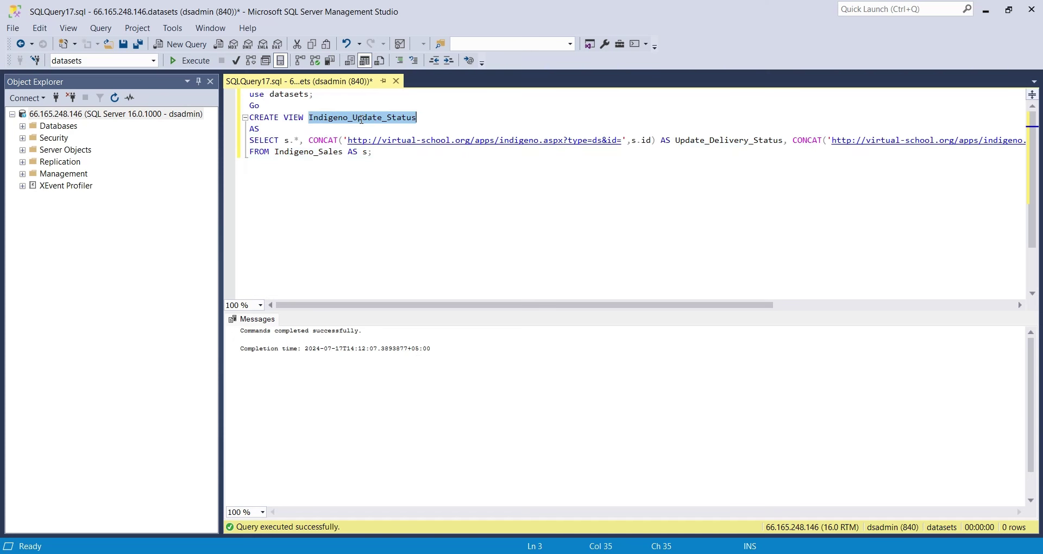
{"action": "left_click_drag", "start_coordinate": [389, 153], "coordinate": [226, 65]}
{"action": "type", "text": "select"}
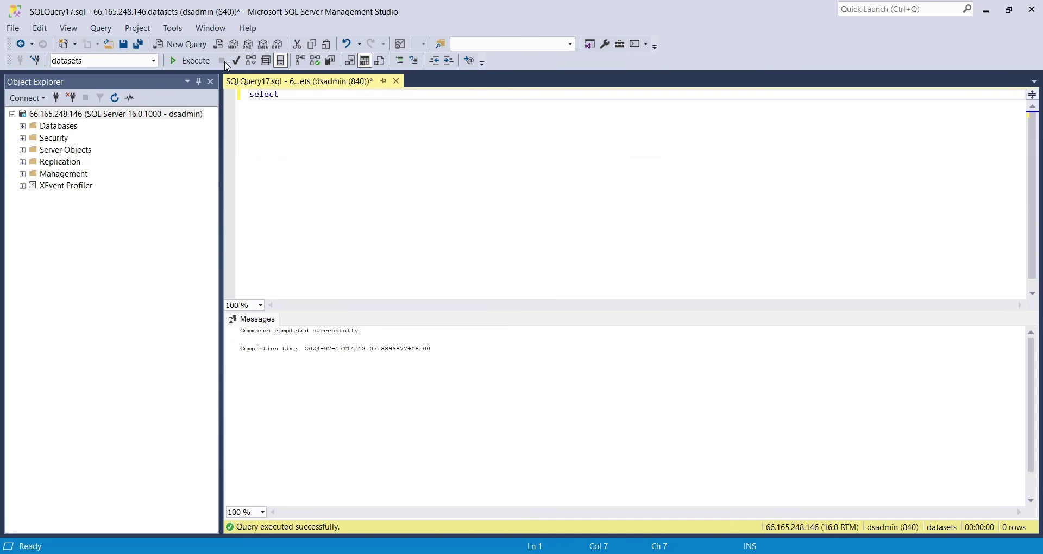
{"action": "type", "text": " * from Indigeno_Update_Status"}
{"action": "left_click", "coordinate": [190, 61]}
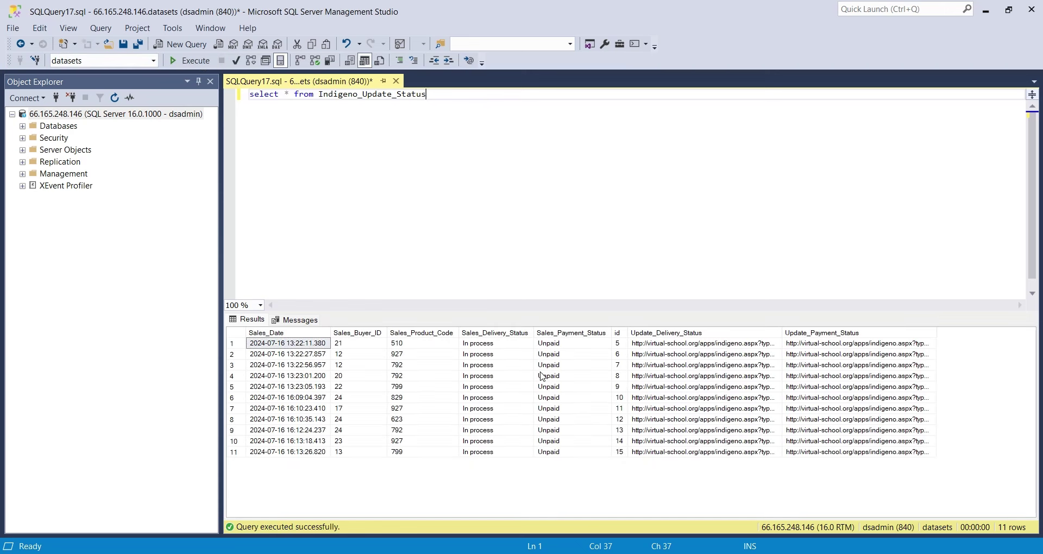
Widen the Update_Delivery_Status and Update_Payment_Status result columns to read the full link for each sale
{"action": "left_click", "coordinate": [674, 346]}
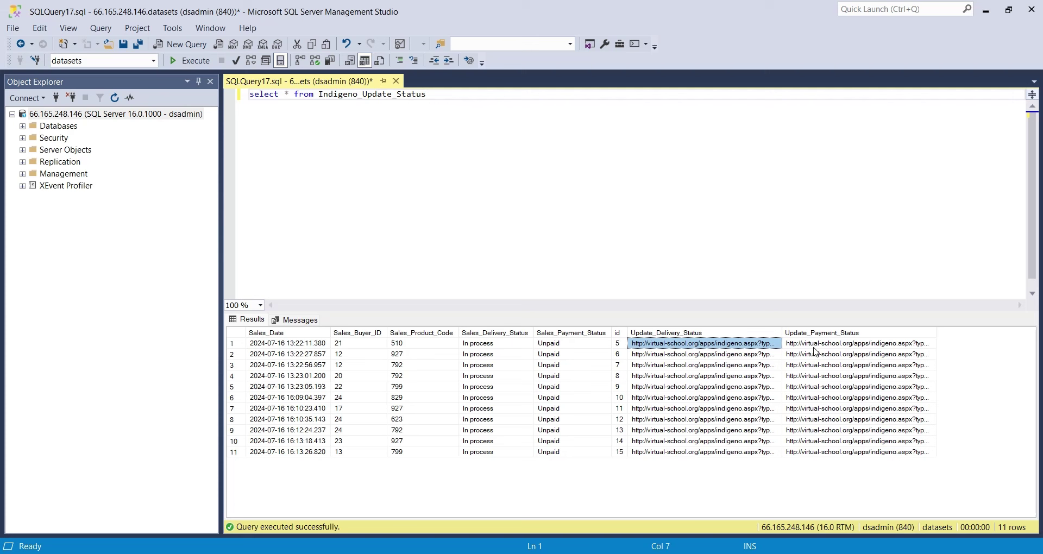
{"action": "left_click_drag", "start_coordinate": [783, 333], "coordinate": [814, 332]}
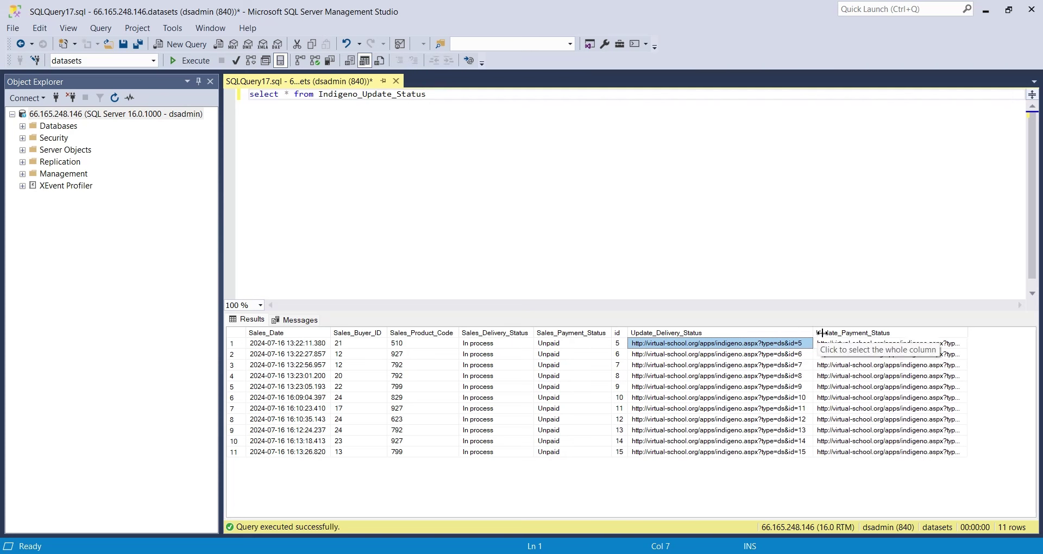
{"action": "left_click_drag", "start_coordinate": [968, 332], "coordinate": [998, 332]}
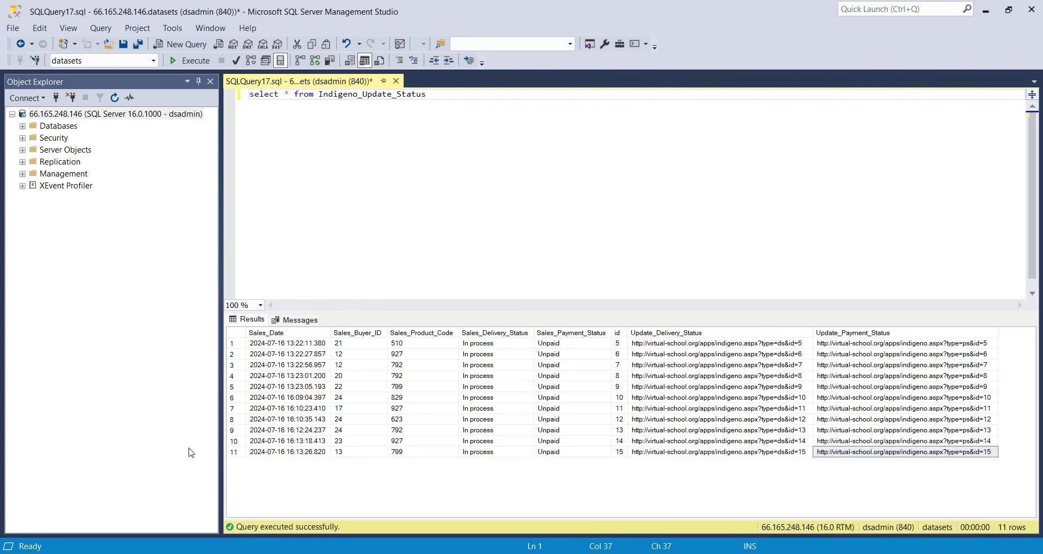
Switch to Power BI Desktop, open the dsadmin Indigeno_Buyers query for editing and duplicate it
{"action": "left_click", "coordinate": [222, 549]}
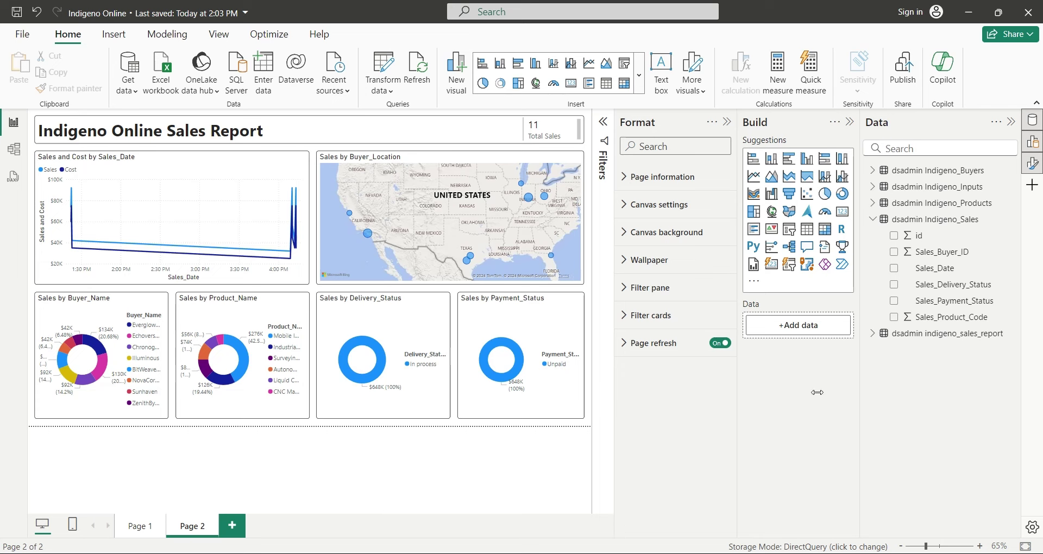
{"action": "left_click", "coordinate": [1014, 172]}
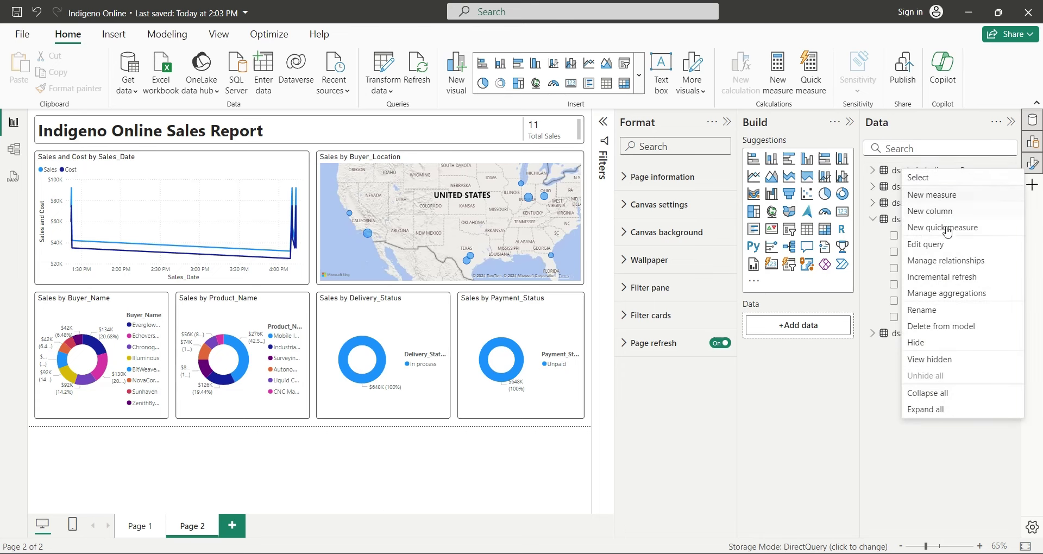
{"action": "left_click", "coordinate": [944, 242]}
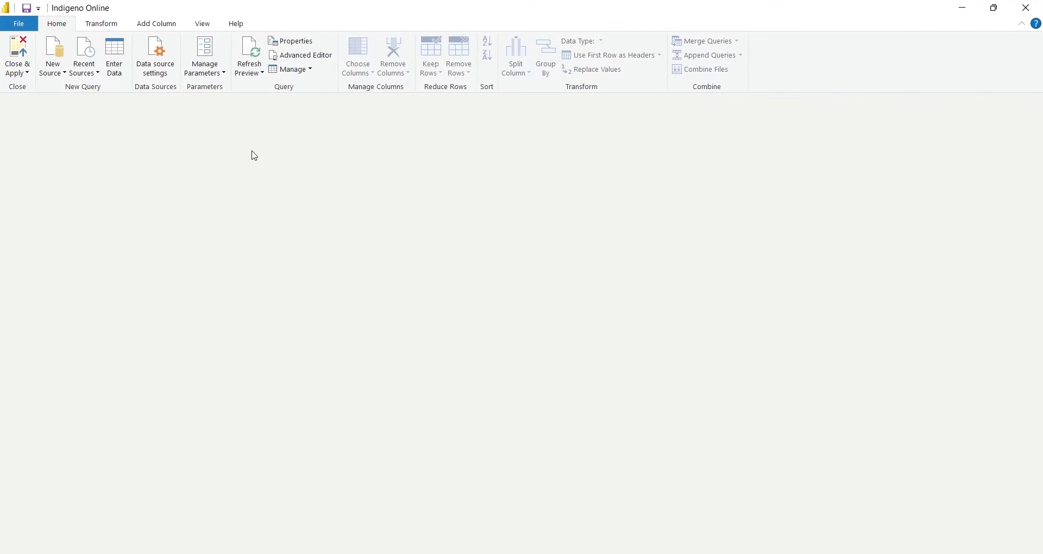
{"action": "right_click", "coordinate": [166, 133]}
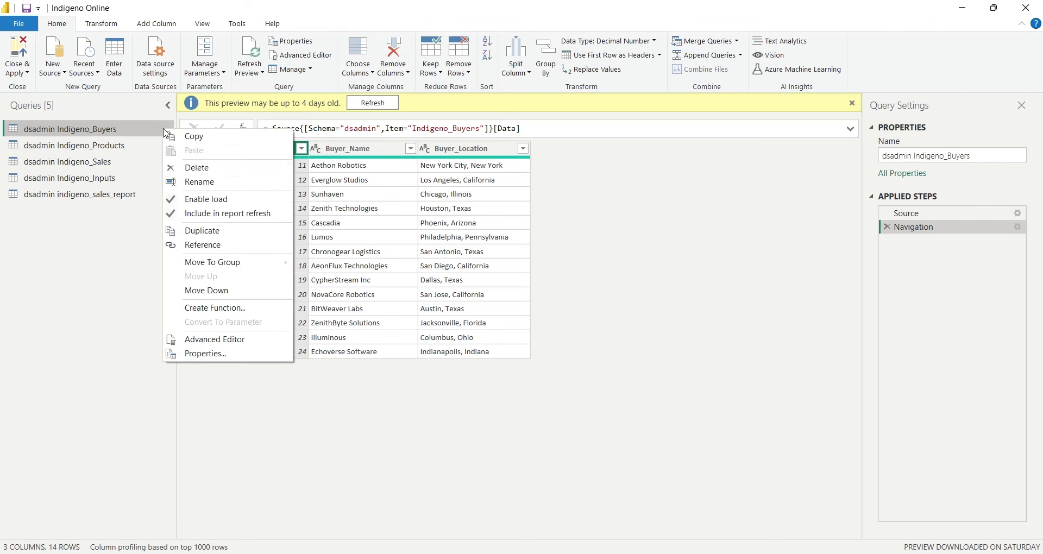
{"action": "left_click", "coordinate": [205, 234]}
Rename the duplicated query dsadmin Indigeno_Update_Status
{"action": "double_click", "coordinate": [93, 211]}
{"action": "left_click_drag", "start_coordinate": [93, 211], "coordinate": [150, 210]}
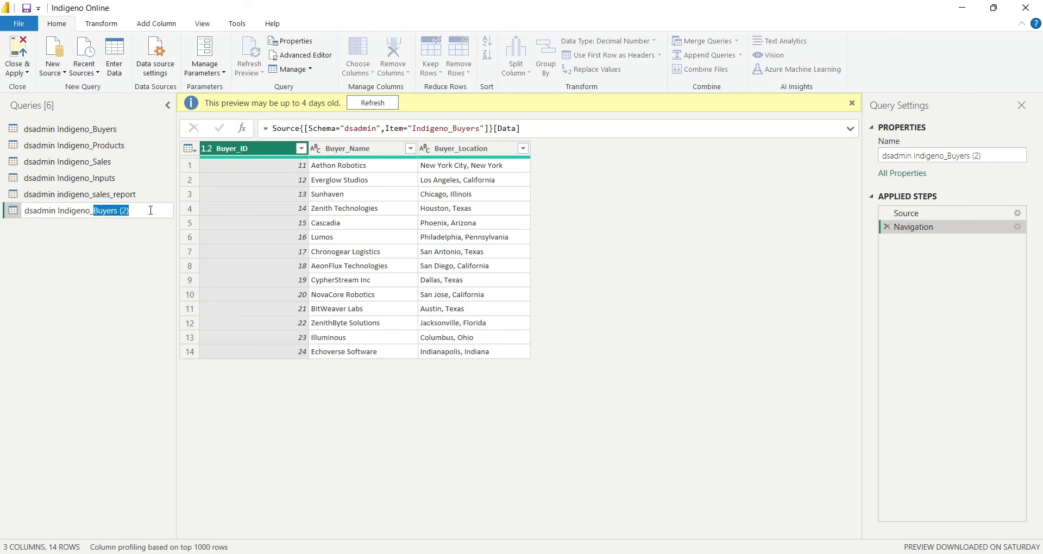
{"action": "type", "text": "Update_Status"}
{"action": "key", "text": "Return"}
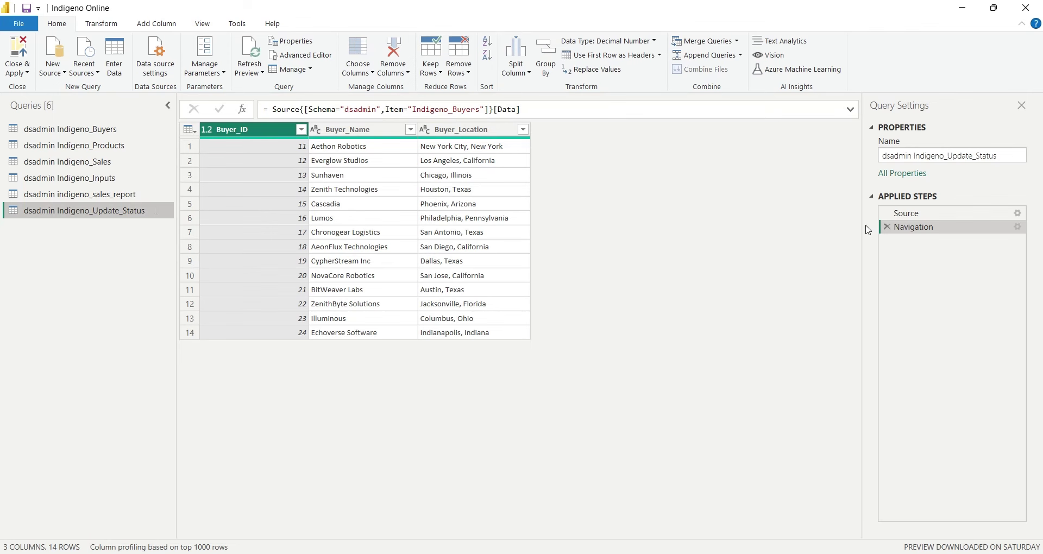
Point the duplicate at the Indigeno_Update_Status view by removing its Navigation step, refreshing the source list and opening the view's data
{"action": "left_click", "coordinate": [887, 227]}
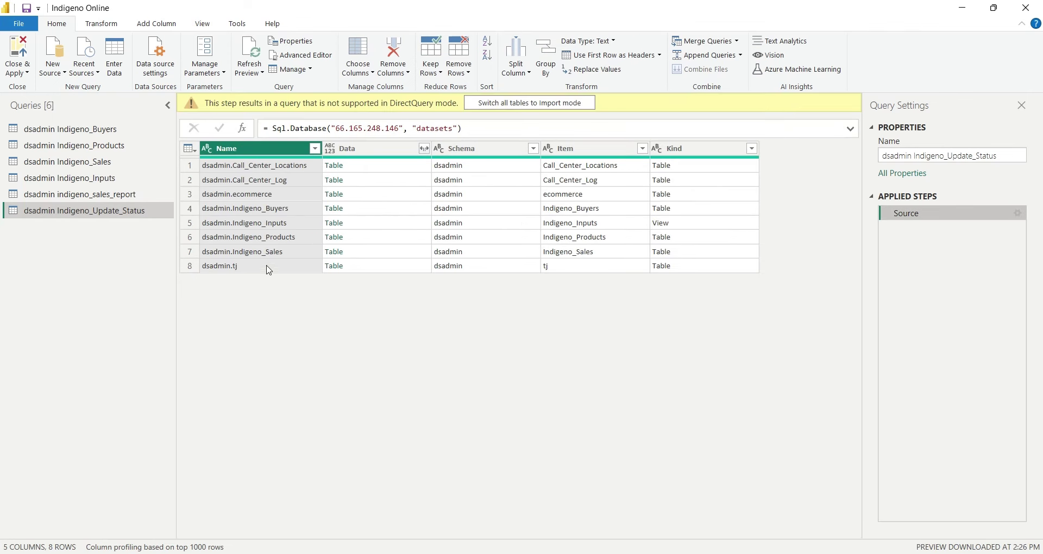
{"action": "left_click", "coordinate": [256, 52]}
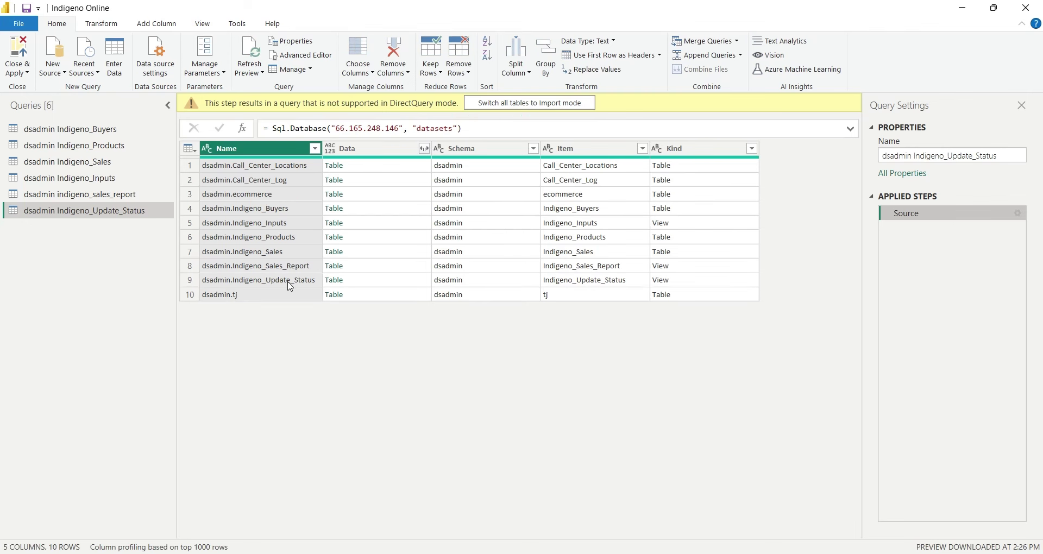
{"action": "left_click", "coordinate": [337, 283]}
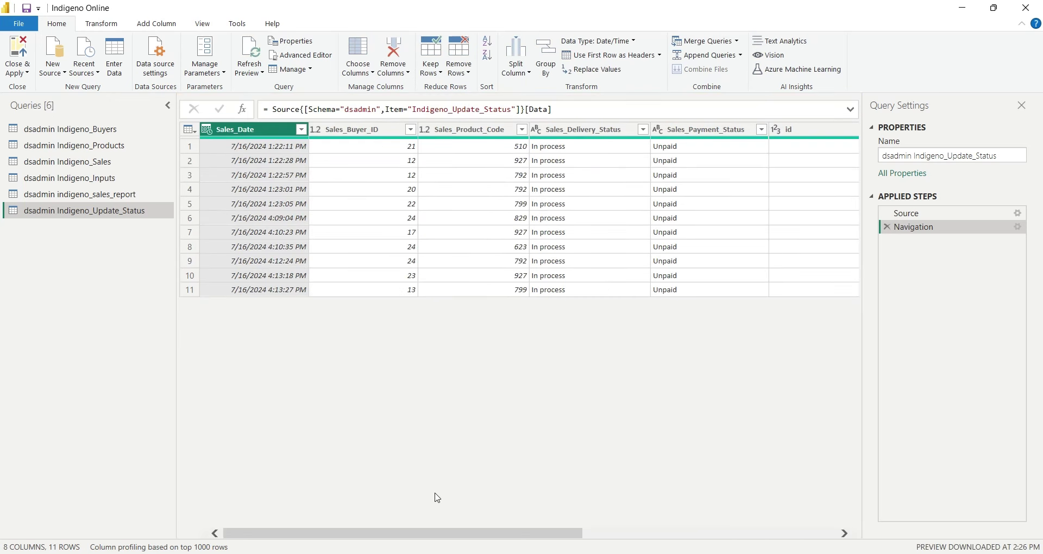
{"action": "left_click_drag", "start_coordinate": [450, 536], "coordinate": [703, 536]}
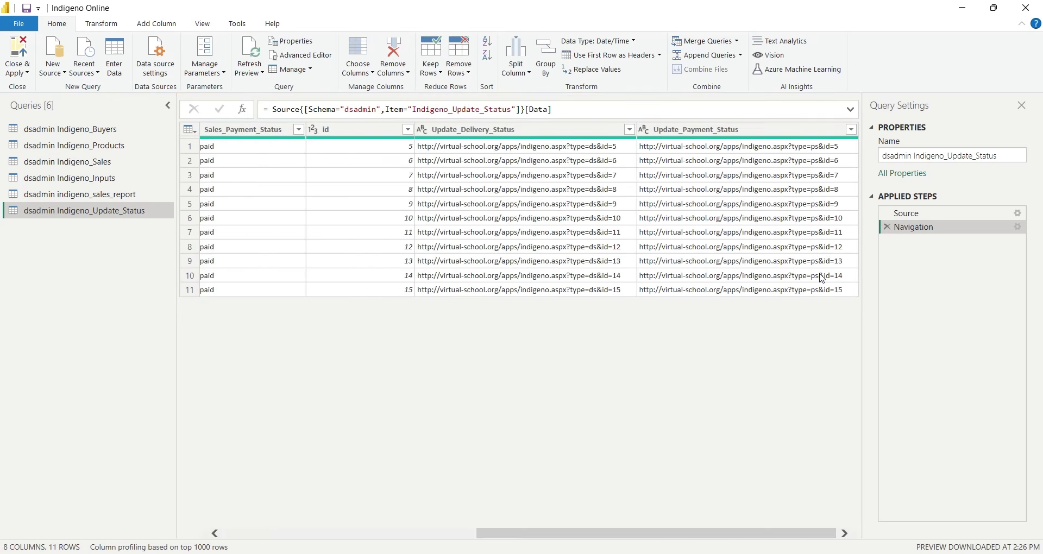
{"action": "left_click_drag", "start_coordinate": [635, 535], "coordinate": [382, 536]}
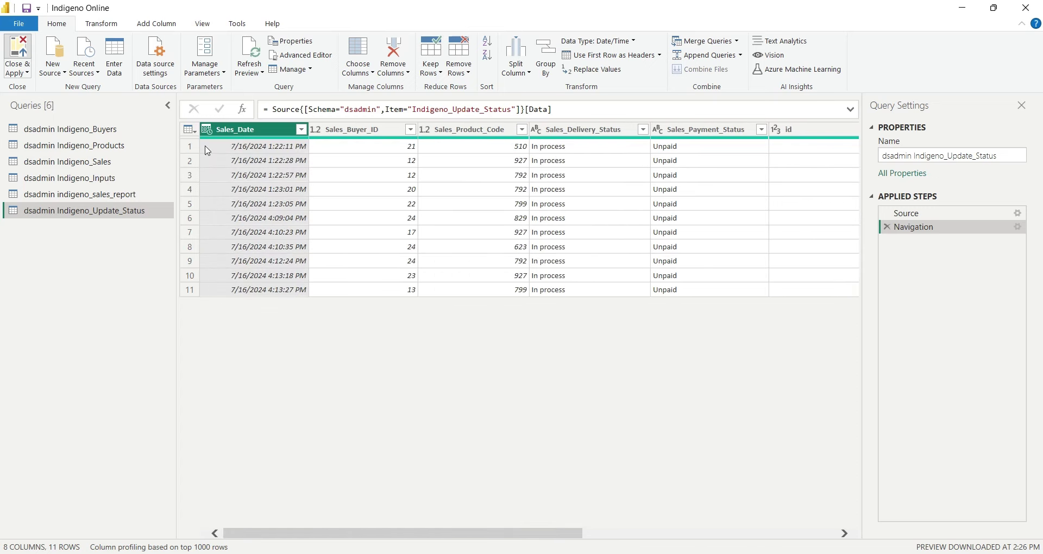
Return to the report with the new query applied and expand only the Indigeno_Update_Status table's fields
{"action": "left_click", "coordinate": [1026, 7]}
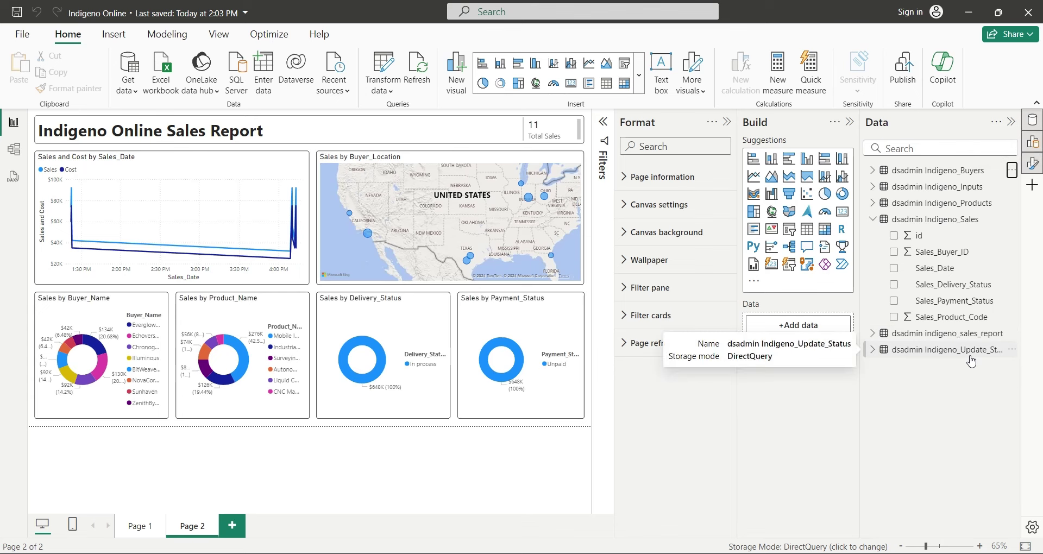
{"action": "left_click", "coordinate": [872, 219]}
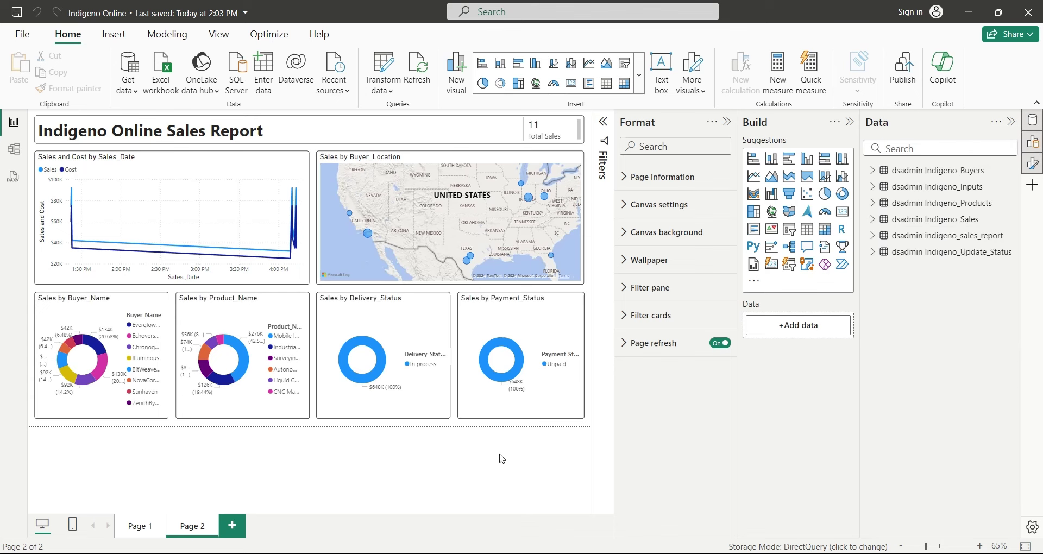
{"action": "left_click", "coordinate": [873, 252]}
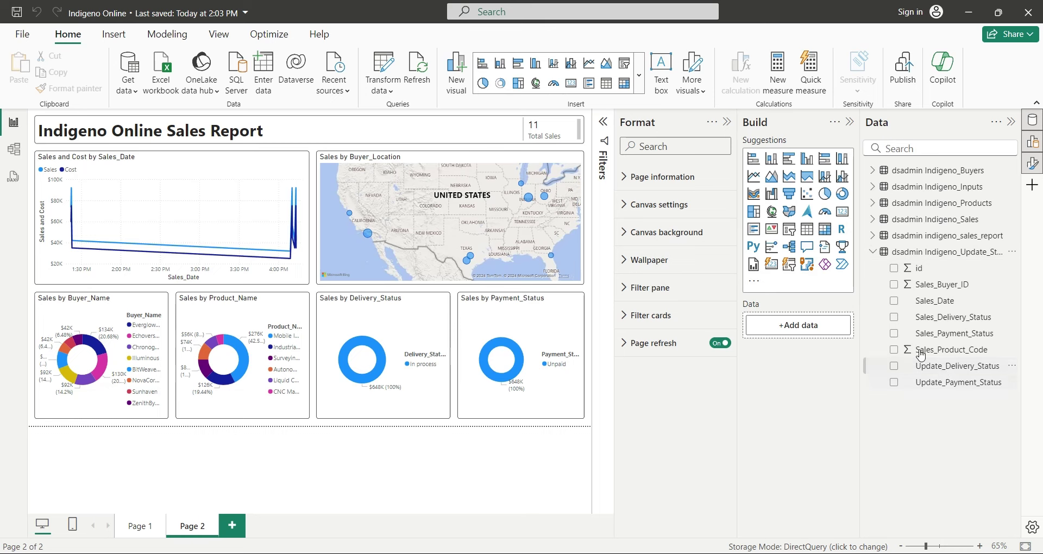
In the model diagram, place the indigeno_sales_report card beside Indigeno_Inputs and widen it to fit its full name
{"action": "left_click", "coordinate": [14, 152]}
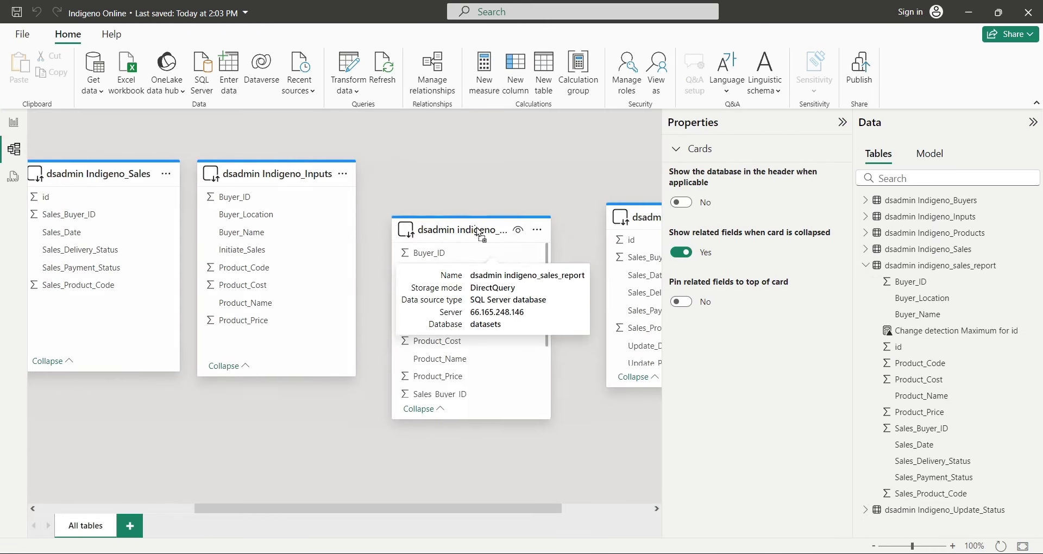
{"action": "left_click_drag", "start_coordinate": [477, 231], "coordinate": [456, 163]}
{"action": "left_click_drag", "start_coordinate": [524, 202], "coordinate": [571, 203]}
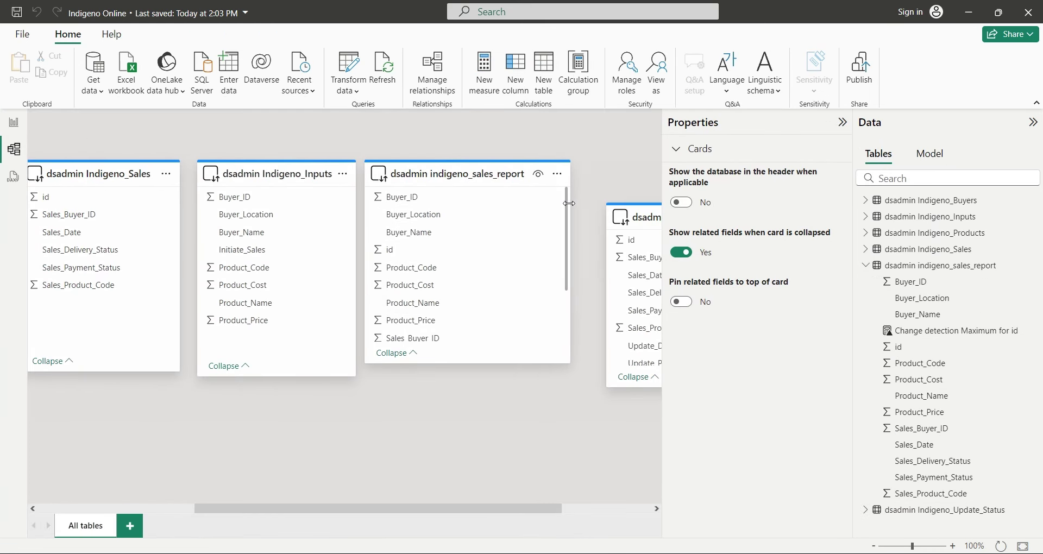
Place the Indigeno_Update_Status card beside Indigeno_Products, enlarge it to fit all fields, and shift the Sales and Inputs cards away
{"action": "left_click_drag", "start_coordinate": [637, 214], "coordinate": [72, 299]}
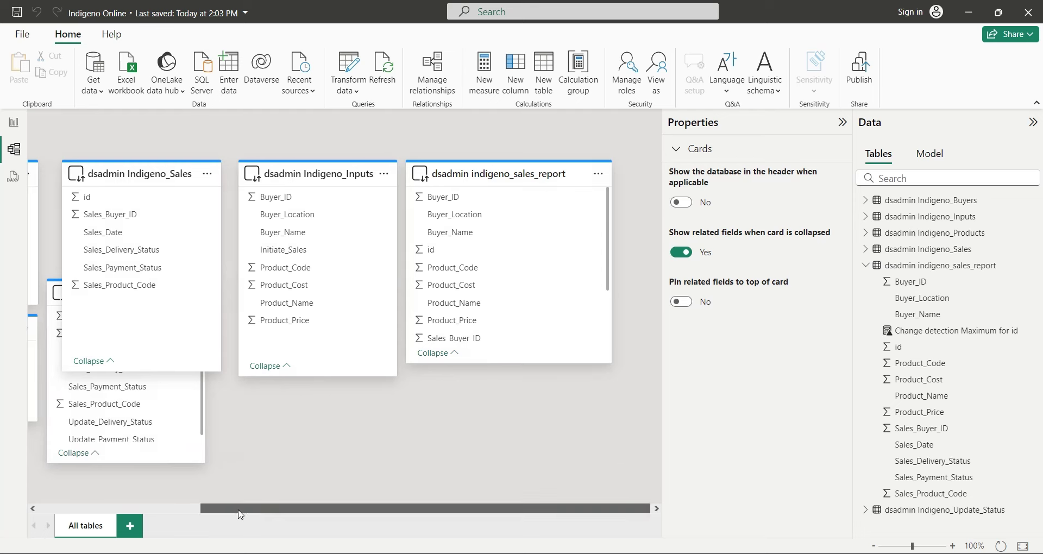
{"action": "left_click_drag", "start_coordinate": [437, 188], "coordinate": [583, 206]}
{"action": "left_click_drag", "start_coordinate": [539, 179], "coordinate": [607, 293]}
{"action": "left_click_drag", "start_coordinate": [353, 293], "coordinate": [350, 174]}
{"action": "left_click_drag", "start_coordinate": [505, 194], "coordinate": [515, 192]}
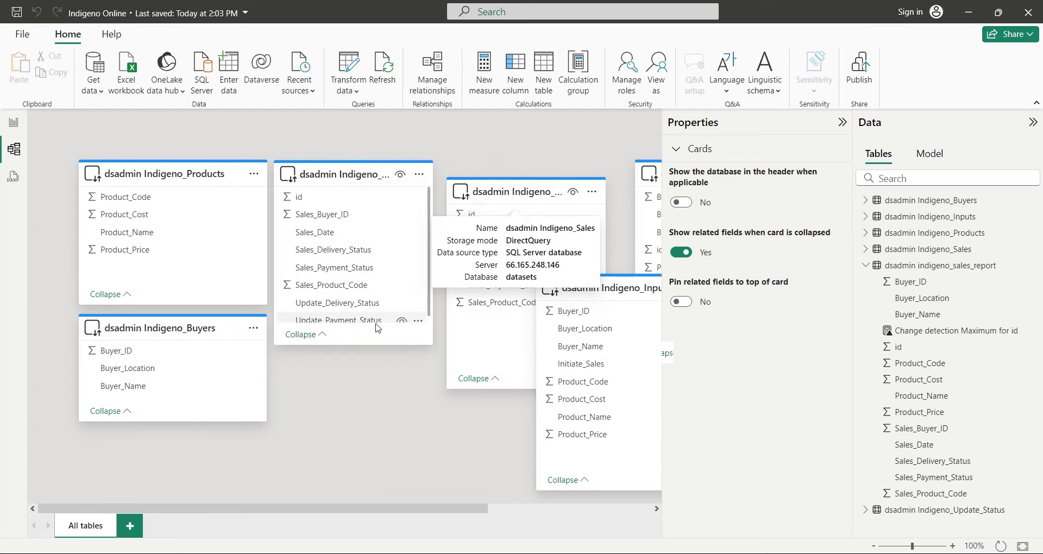
{"action": "left_click_drag", "start_coordinate": [374, 372], "coordinate": [376, 400]}
{"action": "left_click_drag", "start_coordinate": [431, 291], "coordinate": [467, 289]}
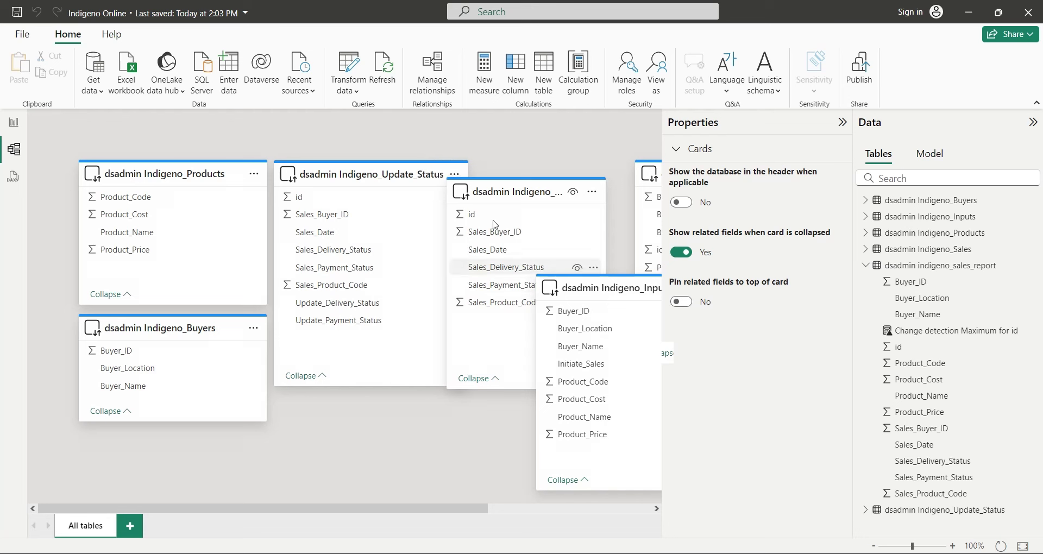
{"action": "left_click_drag", "start_coordinate": [503, 194], "coordinate": [527, 187]}
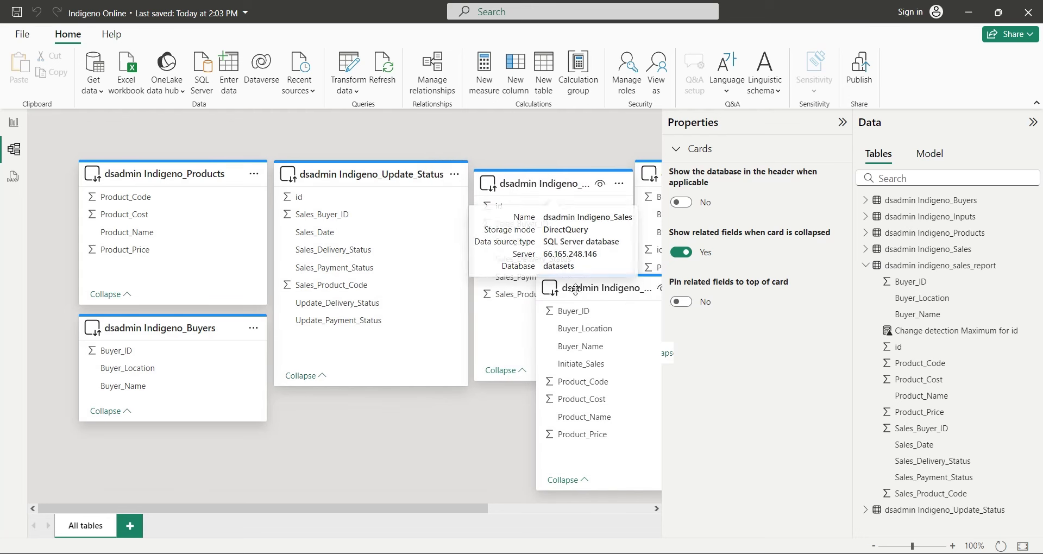
Relate Product_Code in Indigeno_Products to Sales_Product_Code in Indigeno_Update_Status and save the relationship
{"action": "left_click", "coordinate": [128, 202]}
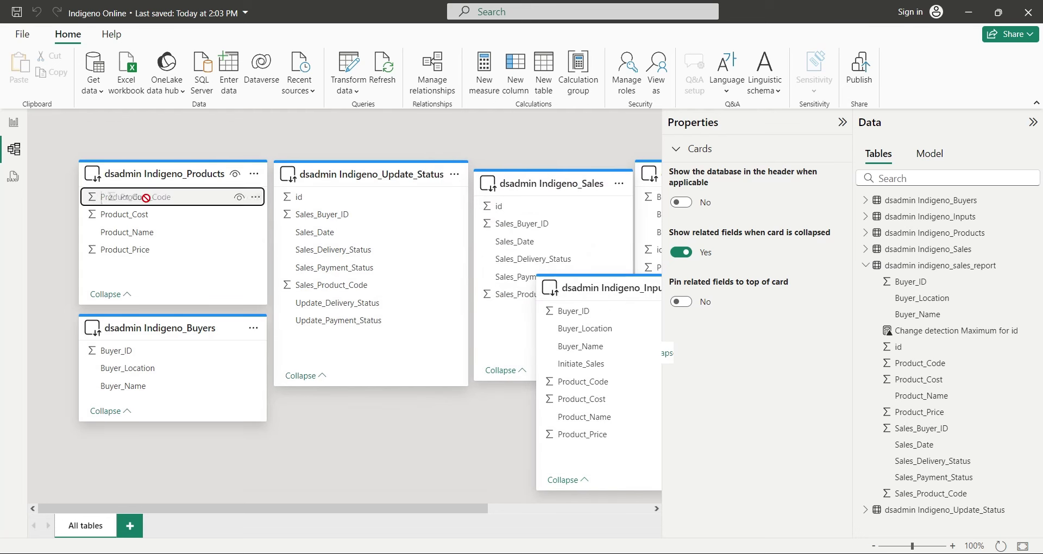
{"action": "left_click_drag", "start_coordinate": [146, 198], "coordinate": [337, 286]}
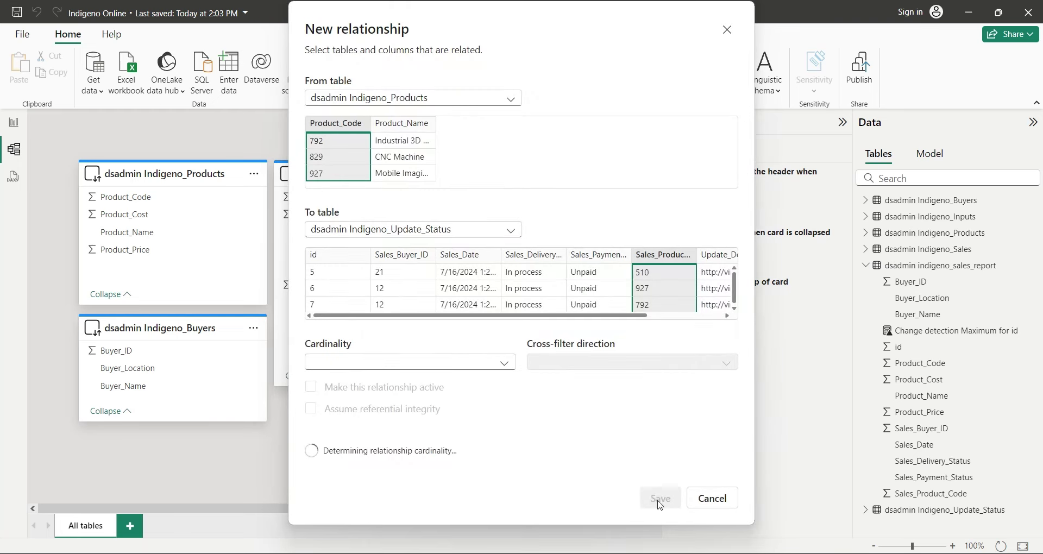
{"action": "left_click", "coordinate": [657, 497]}
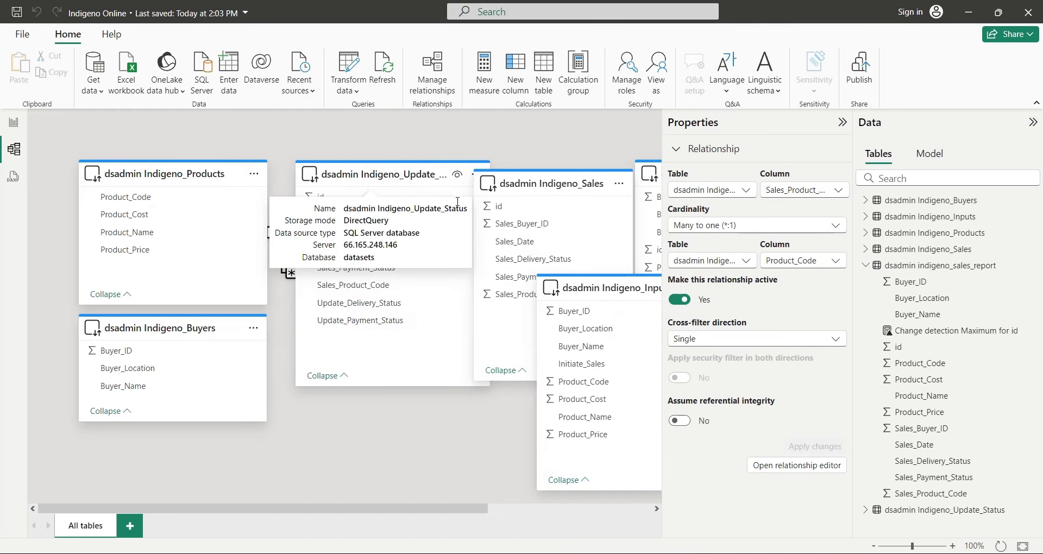
Relate Buyer_ID in Indigeno_Buyers to Sales_Buyer_ID in Indigeno_Update_Status as an active one-to-many relationship with single cross-filtering
{"action": "left_click_drag", "start_coordinate": [543, 183], "coordinate": [566, 208]}
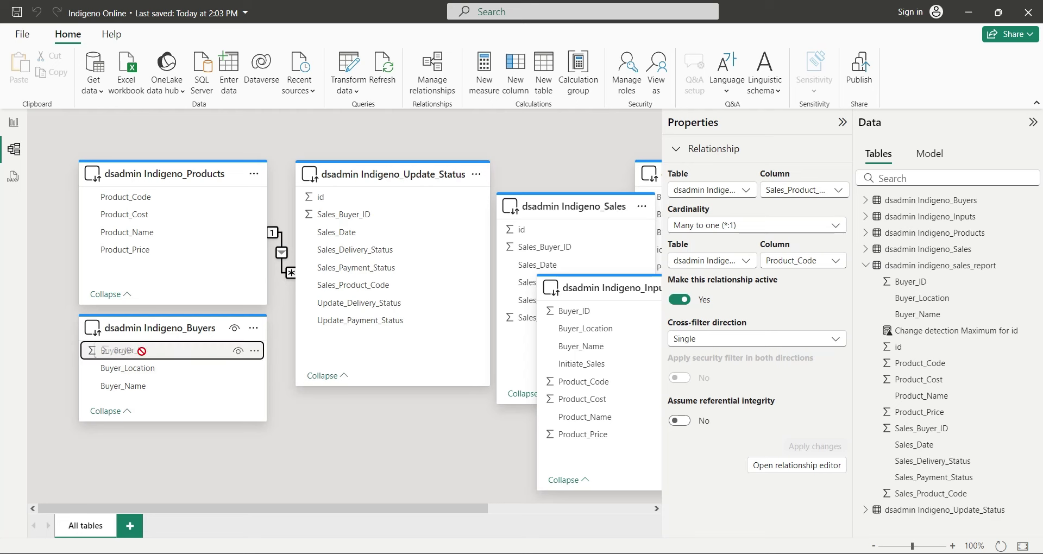
{"action": "left_click_drag", "start_coordinate": [116, 351], "coordinate": [366, 220]}
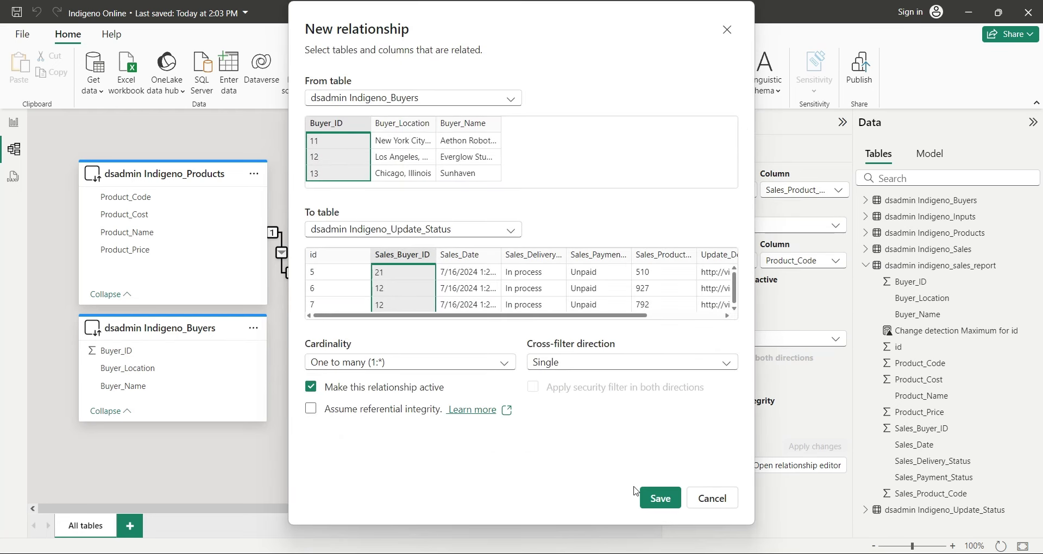
{"action": "left_click", "coordinate": [645, 497]}
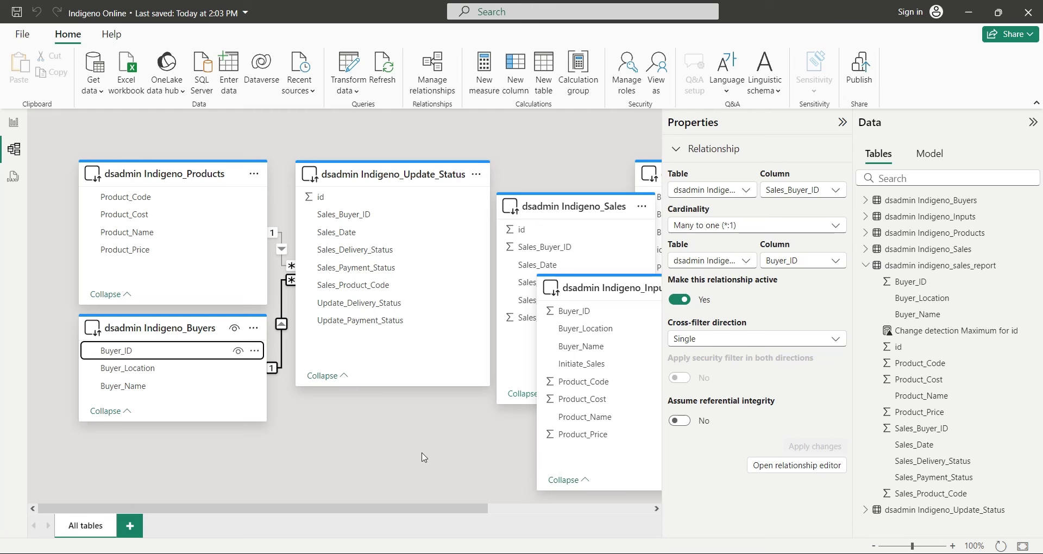
{"action": "left_click", "coordinate": [361, 426]}
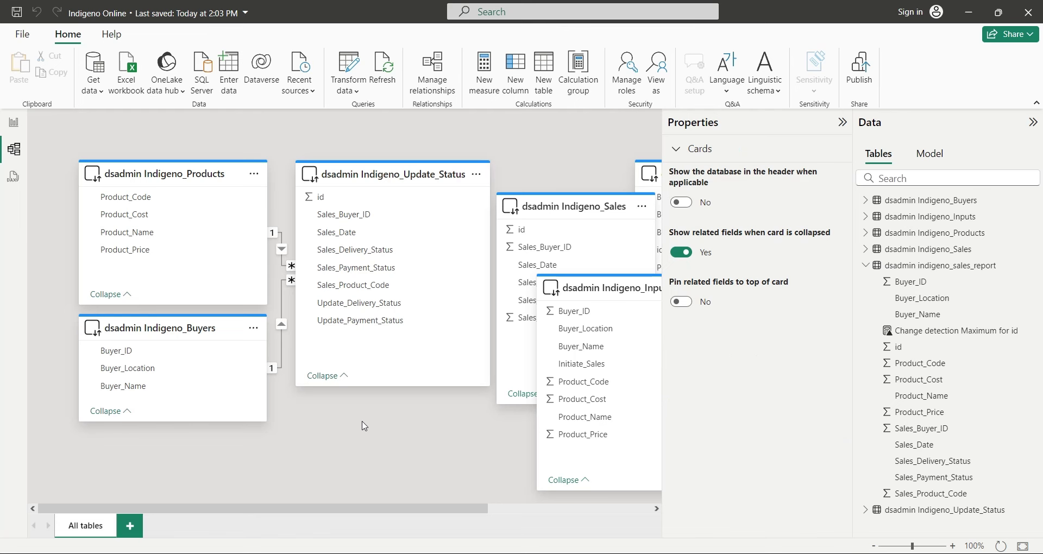
Add a third report page and copy the title text box from Page 2 onto it
{"action": "left_click", "coordinate": [13, 121]}
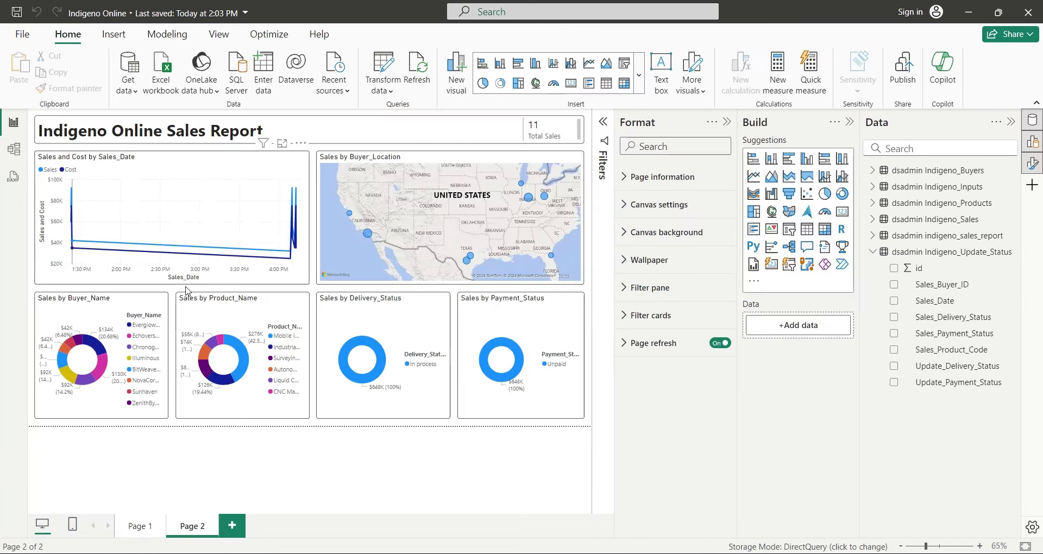
{"action": "left_click", "coordinate": [232, 526]}
{"action": "left_click", "coordinate": [191, 525]}
{"action": "left_click", "coordinate": [279, 142]}
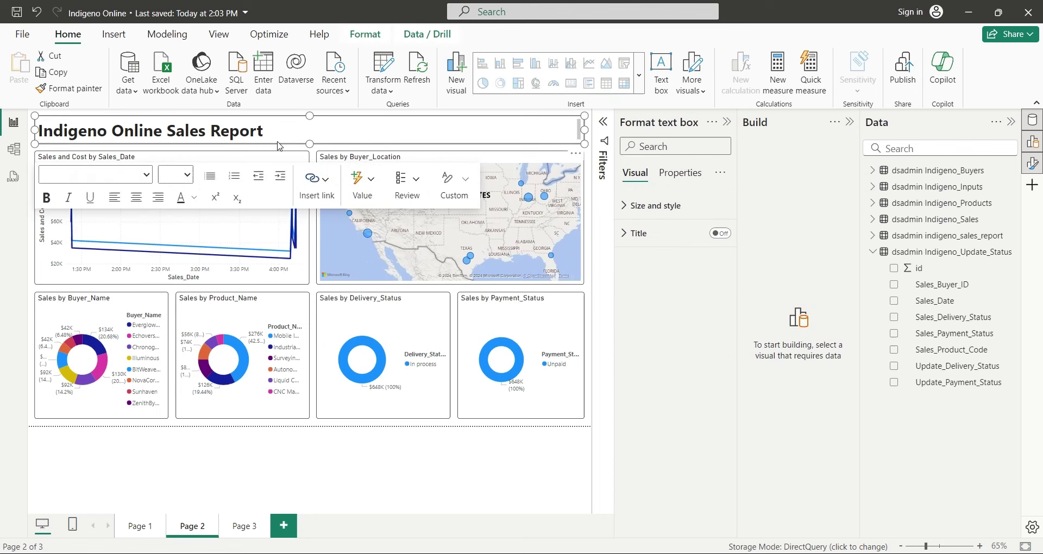
{"action": "left_click", "coordinate": [244, 525]}
{"action": "key", "text": "ctrl+v"}
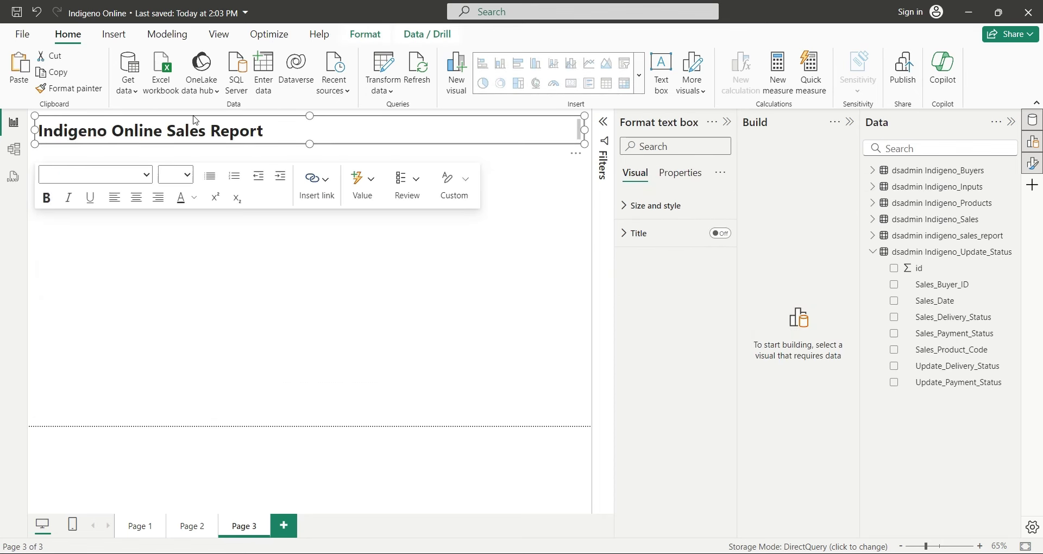
Change the copied title on Page 3 to "Indigeno Online Update Status"
{"action": "left_click_drag", "start_coordinate": [166, 131], "coordinate": [301, 130]}
{"action": "type", "text": "Update Statu"}
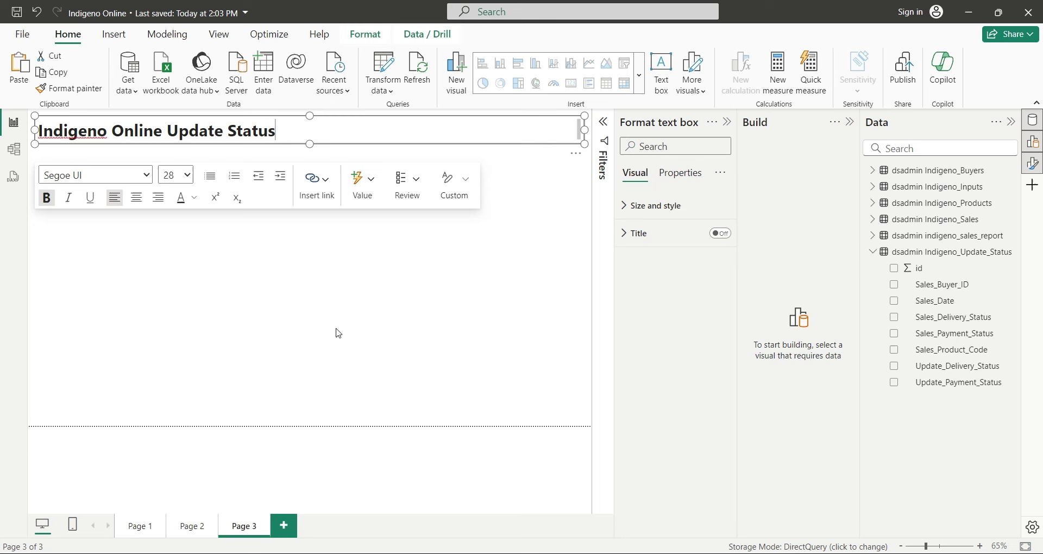
{"action": "left_click", "coordinate": [338, 333]}
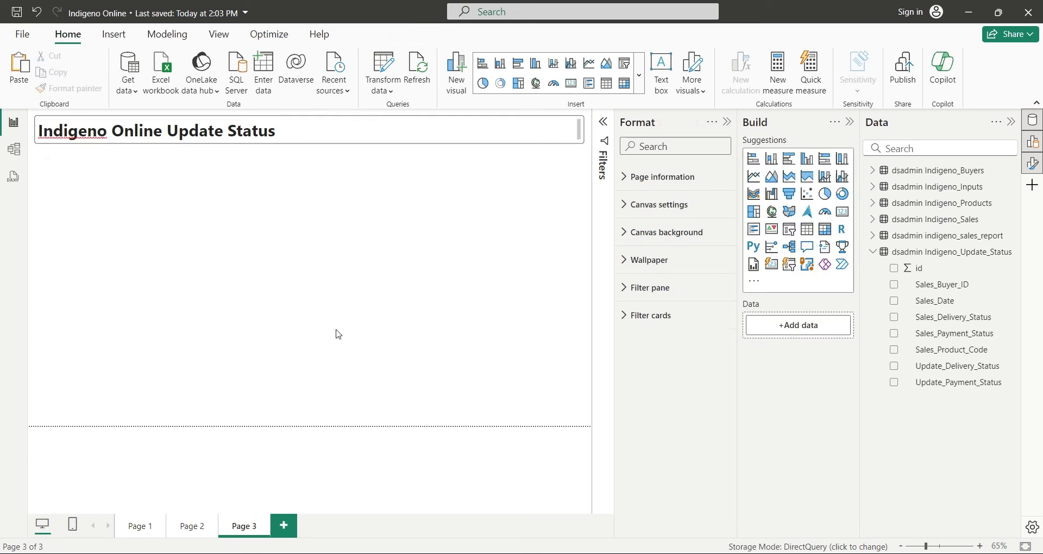
Insert a table visual below the title and size it to fill the page, leaving a strip free above it
{"action": "left_click", "coordinate": [807, 228]}
{"action": "left_click_drag", "start_coordinate": [312, 257], "coordinate": [319, 421]}
{"action": "left_click_drag", "start_coordinate": [310, 192], "coordinate": [310, 180]}
Fill the table with id, Sales_Date, Sales_Buyer_ID, Sales_Product_Code, Sales_Delivery_Status, Update_Delivery_Status, Sales_Payment_Status and Update_Payment_Status from Indigeno_Update_Status, in that order
{"action": "left_click_drag", "start_coordinate": [918, 268], "coordinate": [798, 326]}
{"action": "left_click", "coordinate": [894, 284]}
{"action": "left_click", "coordinate": [894, 350]}
{"action": "left_click_drag", "start_coordinate": [935, 301], "coordinate": [828, 341]}
{"action": "left_click", "coordinate": [953, 317]}
{"action": "left_click", "coordinate": [931, 333]}
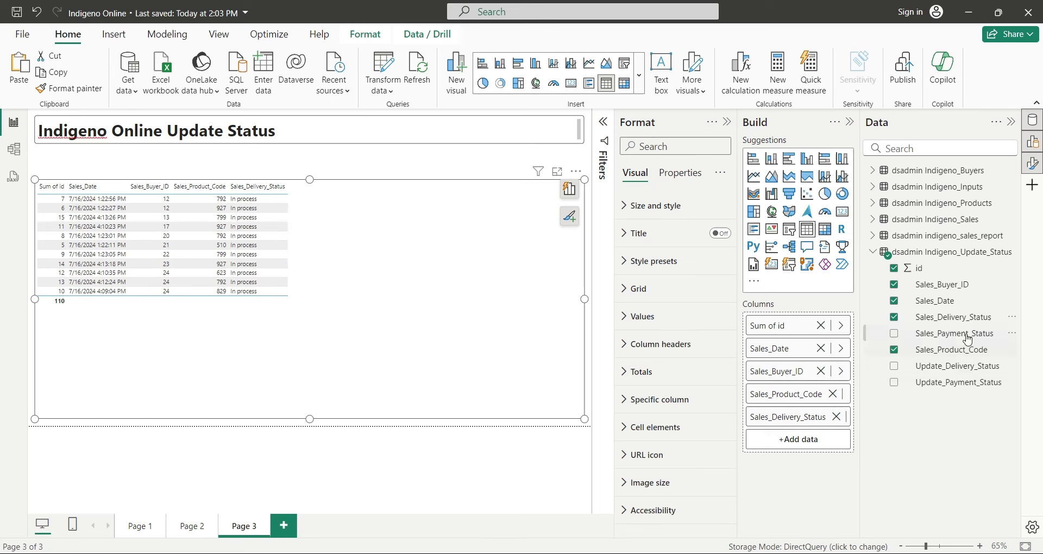
{"action": "left_click_drag", "start_coordinate": [951, 368], "coordinate": [793, 451]}
{"action": "left_click", "coordinate": [894, 382]}
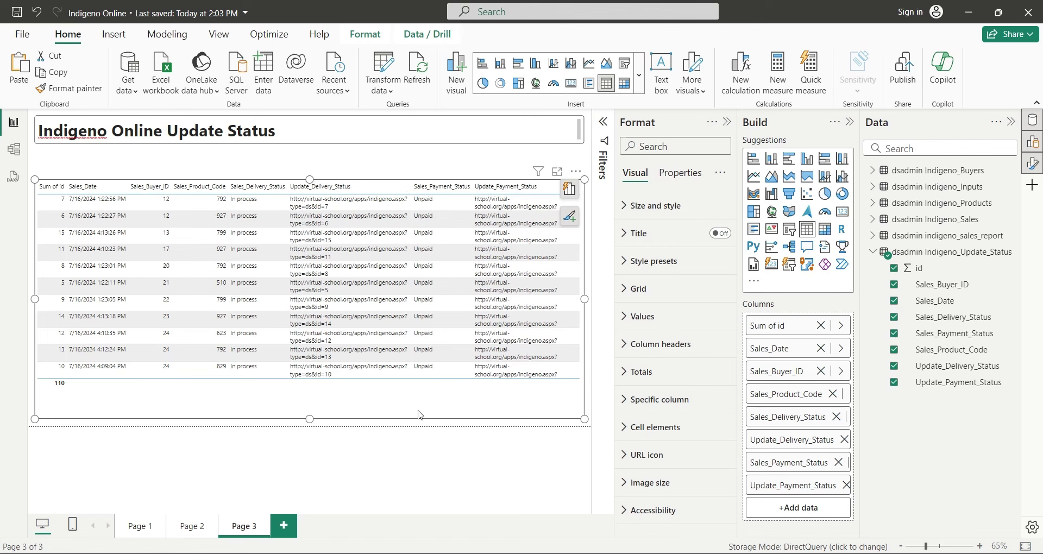
Set the table's id column to Don't summarize
{"action": "left_click", "coordinate": [841, 325]}
{"action": "left_click", "coordinate": [926, 358]}
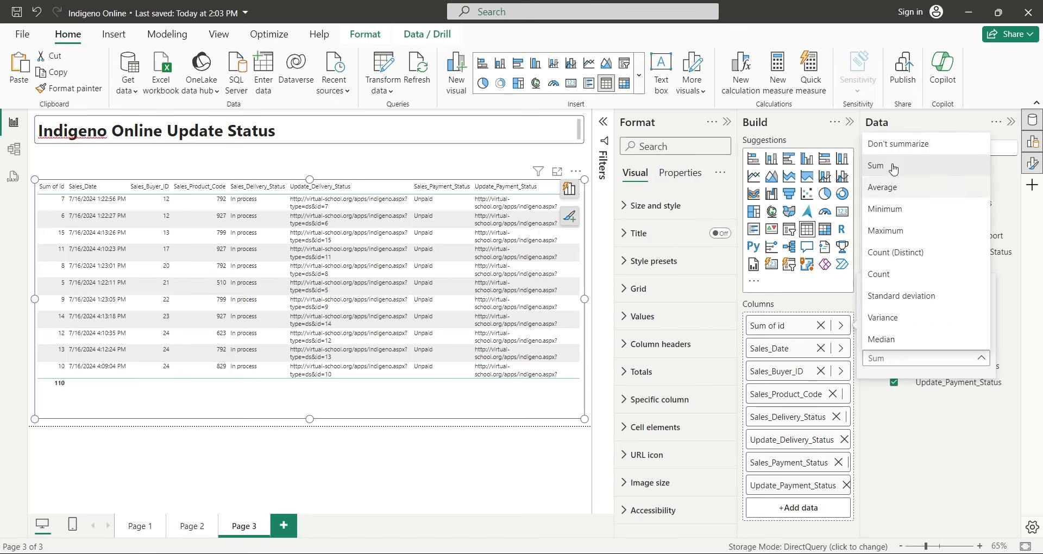
{"action": "left_click", "coordinate": [898, 144]}
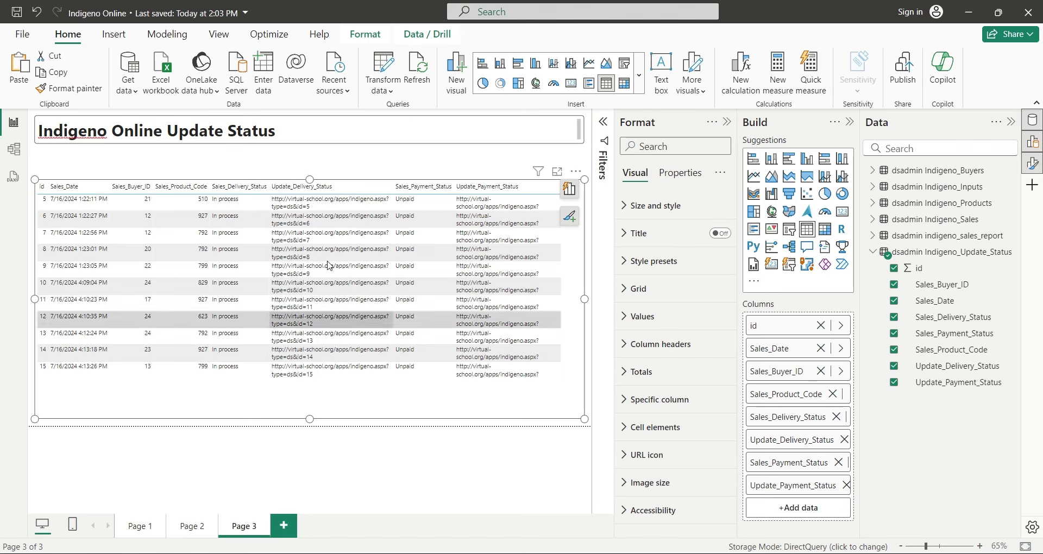
{"action": "left_click", "coordinate": [375, 165]}
Create a slicer between the title and the table using Buyer_Name from Indigeno_Buyers
{"action": "left_click", "coordinate": [899, 251]}
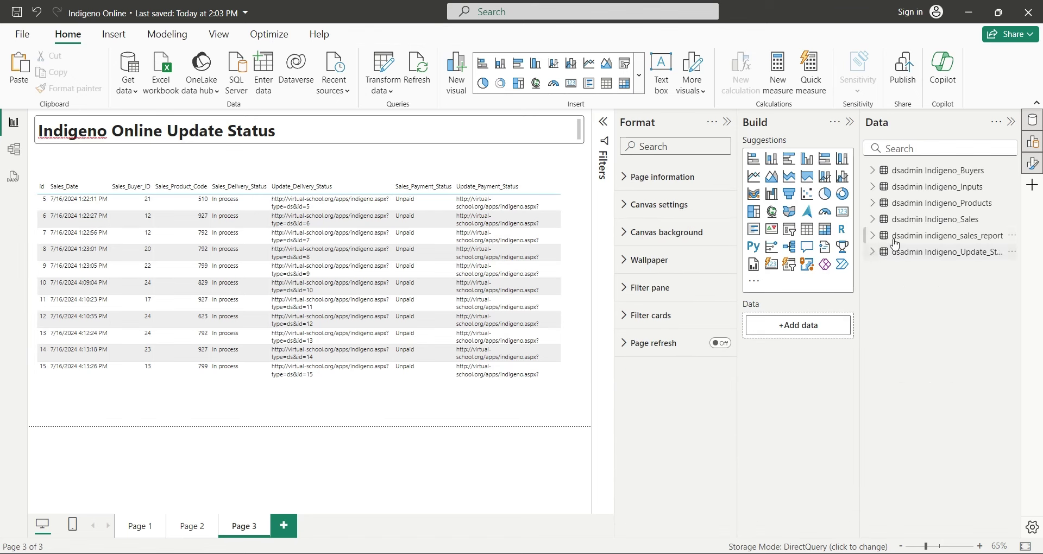
{"action": "left_click", "coordinate": [873, 170]}
{"action": "left_click_drag", "start_coordinate": [924, 219], "coordinate": [426, 169]}
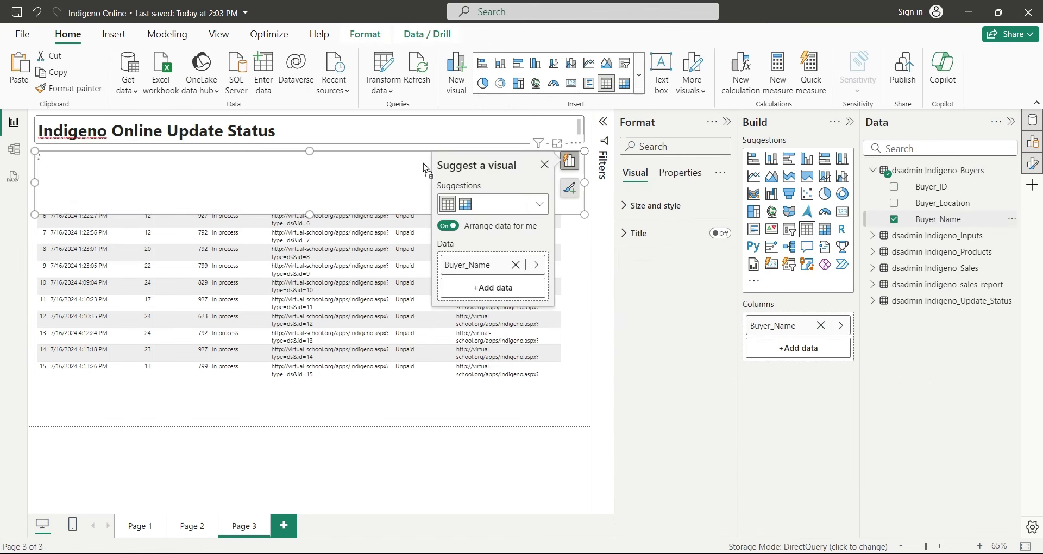
{"action": "left_click", "coordinate": [790, 229]}
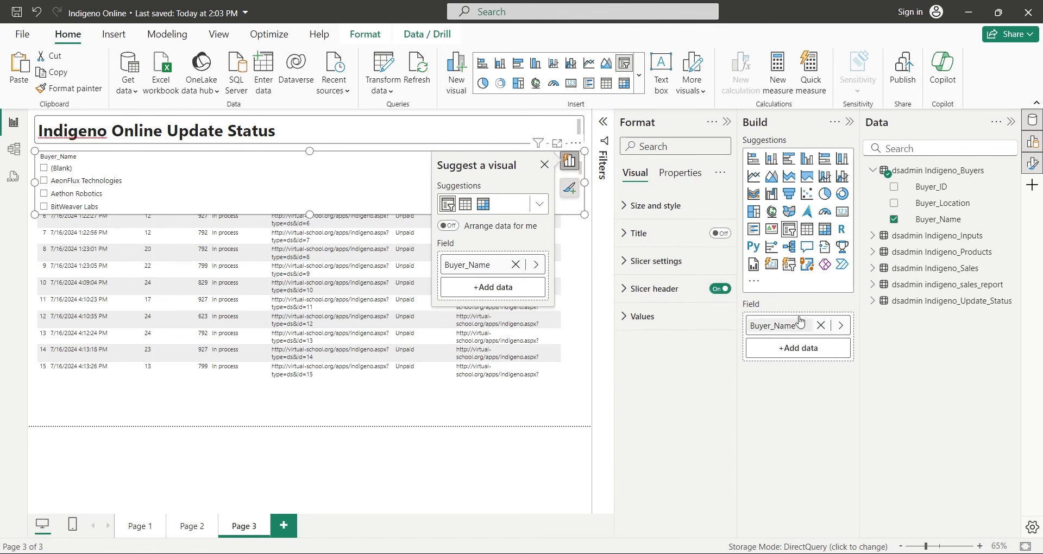
Set the Buyer_Name slicer's style to Dropdown, shrink it to half the page width, and lower the table's upper edge slightly
{"action": "left_click", "coordinate": [657, 261]}
{"action": "left_click", "coordinate": [669, 329]}
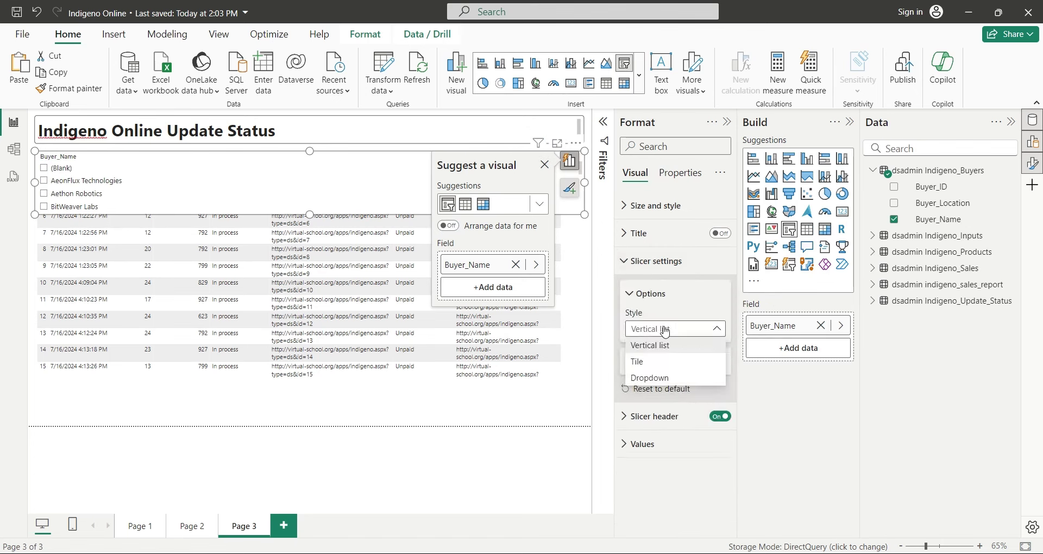
{"action": "left_click", "coordinate": [637, 371]}
{"action": "left_click_drag", "start_coordinate": [585, 215], "coordinate": [311, 179]}
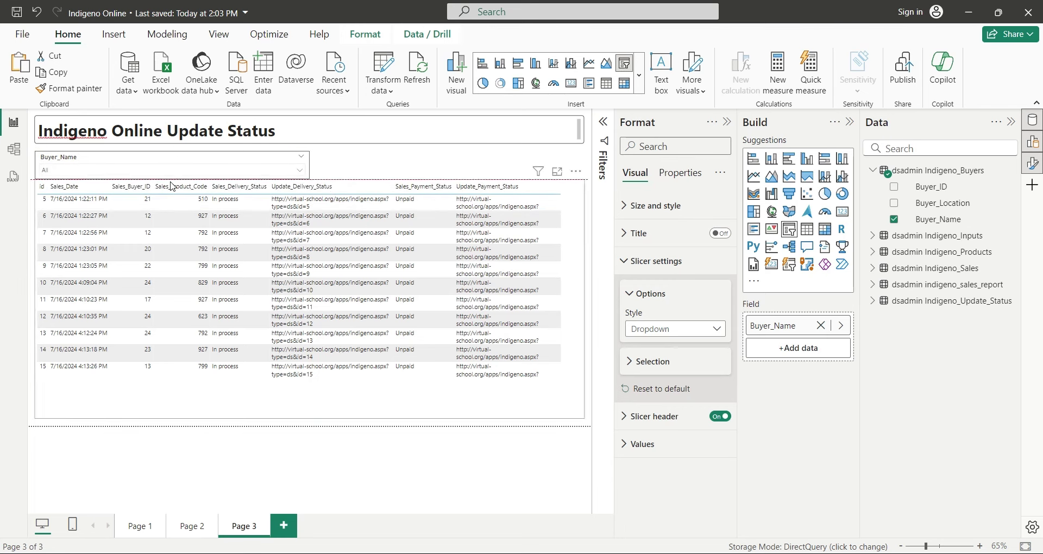
{"action": "left_click", "coordinate": [294, 384]}
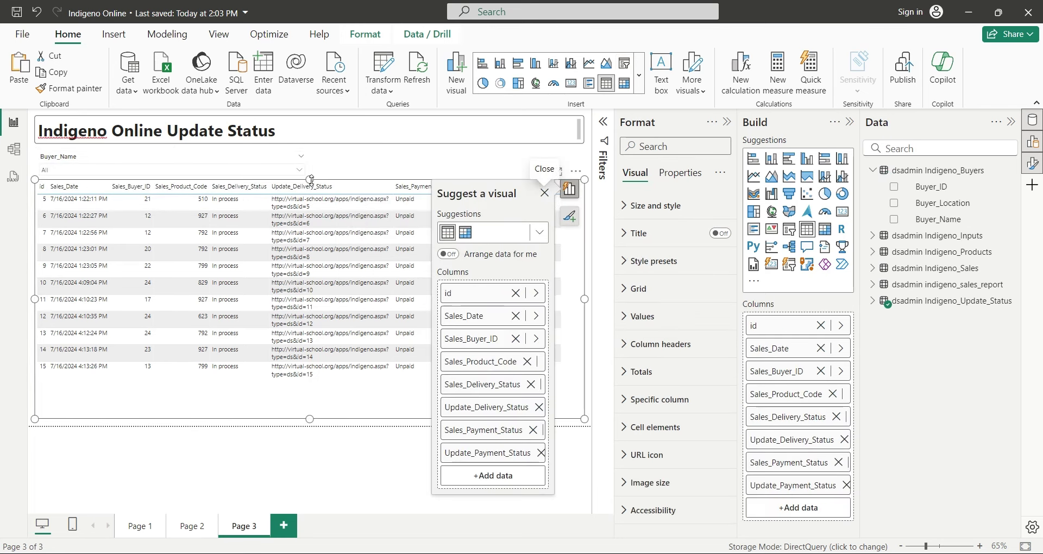
Duplicate the Buyer_Name slicer and place the copy beside the original, above the table
{"action": "left_click", "coordinate": [278, 160]}
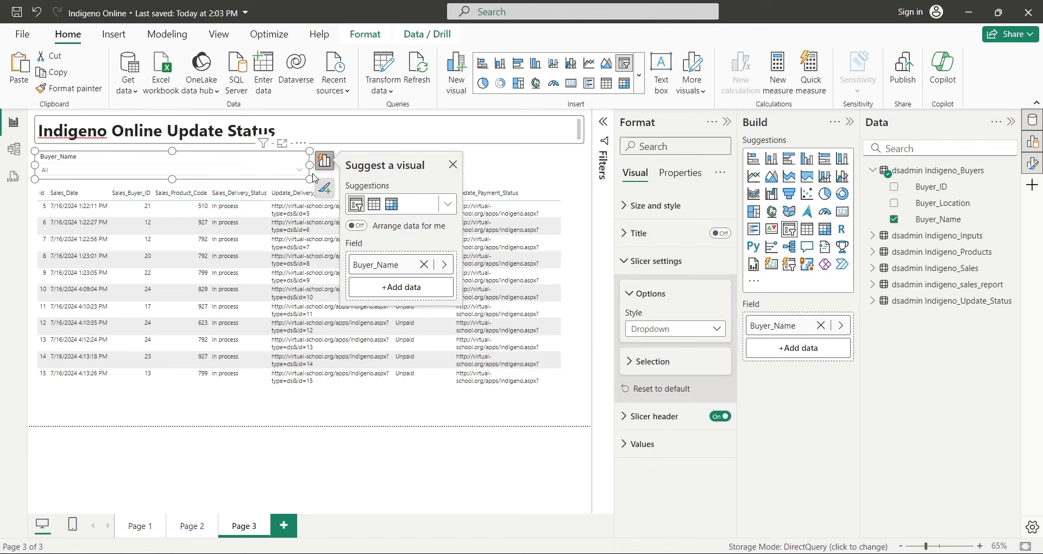
{"action": "key", "text": "ctrl+c"}
{"action": "key", "text": "ctrl+v"}
{"action": "left_click_drag", "start_coordinate": [195, 163], "coordinate": [471, 163]}
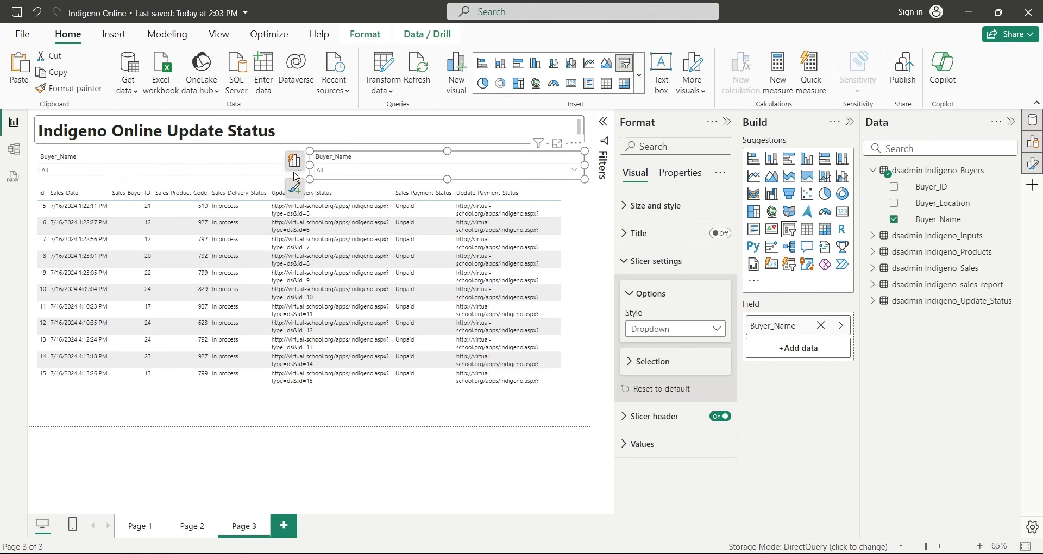
{"action": "left_click", "coordinate": [277, 163]}
{"action": "left_click", "coordinate": [288, 170]}
{"action": "left_click", "coordinate": [288, 170]}
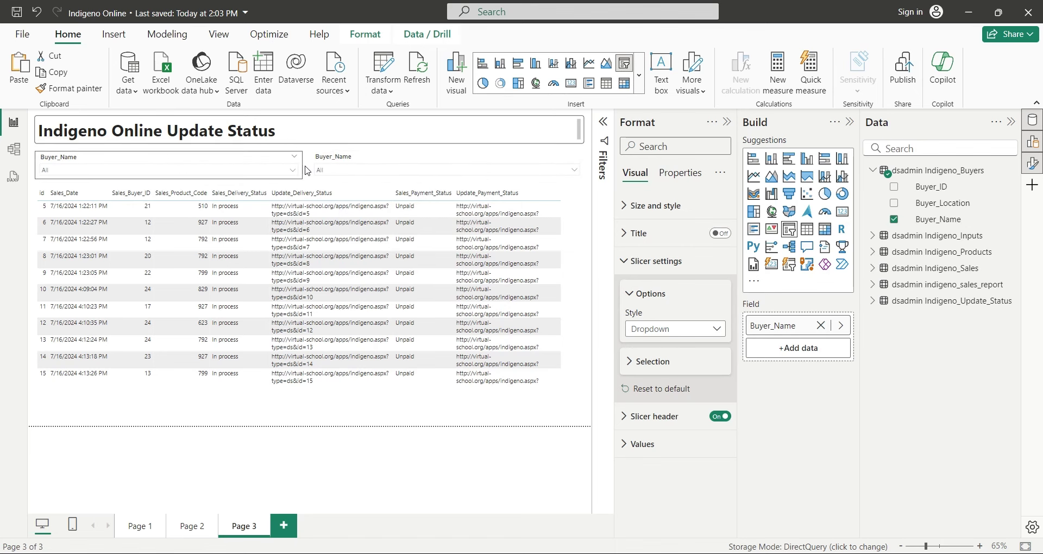
Replace the field of the copied slicer with Product_Name from Indigeno_Products
{"action": "left_click", "coordinate": [392, 158]}
{"action": "left_click", "coordinate": [820, 325]}
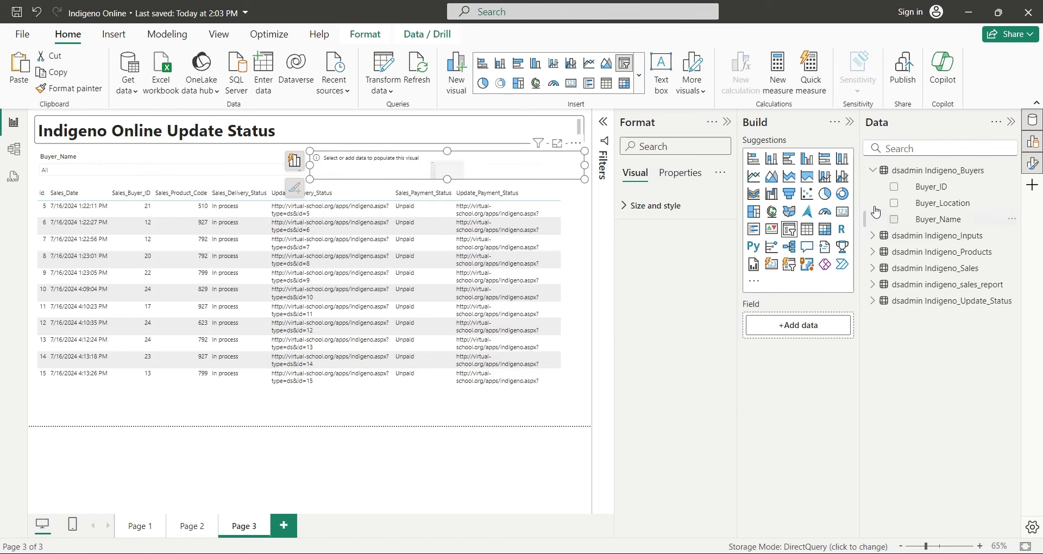
{"action": "left_click", "coordinate": [872, 203]}
{"action": "left_click_drag", "start_coordinate": [960, 253], "coordinate": [821, 331]}
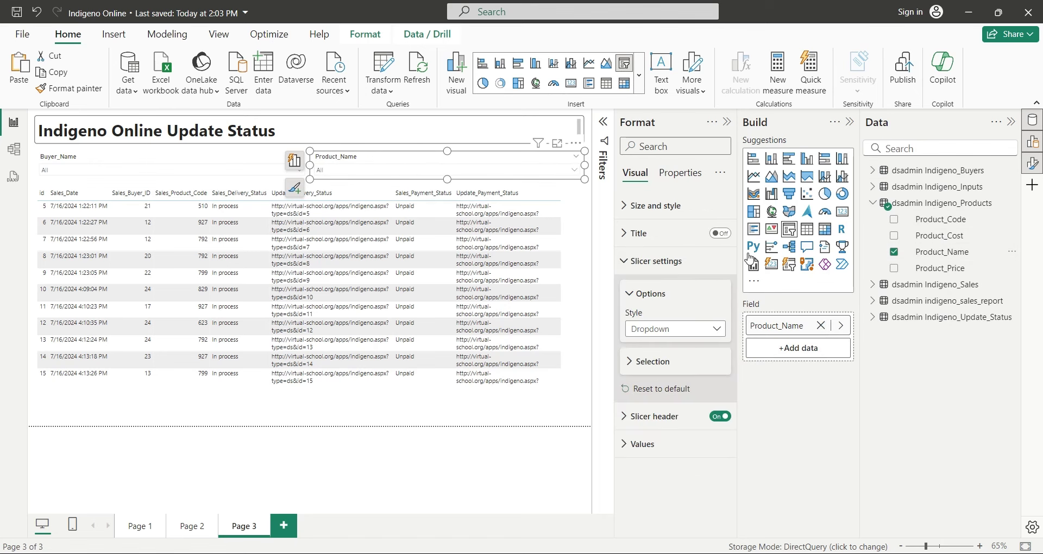
Turn on the visual border for the title, both slicers and the table together
{"action": "left_click", "coordinate": [727, 124]}
{"action": "left_click", "coordinate": [542, 482]}
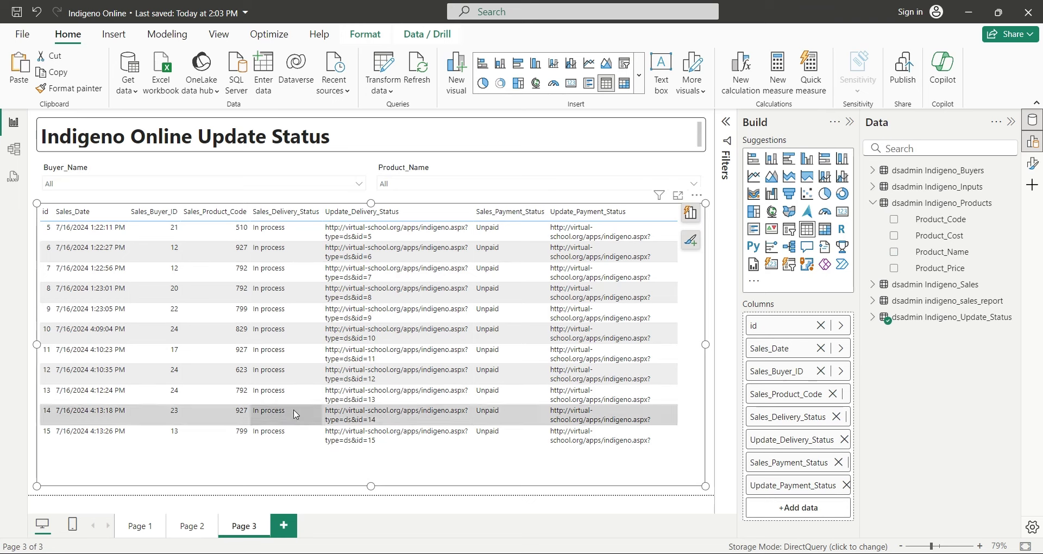
{"action": "key", "text": "ctrl+a"}
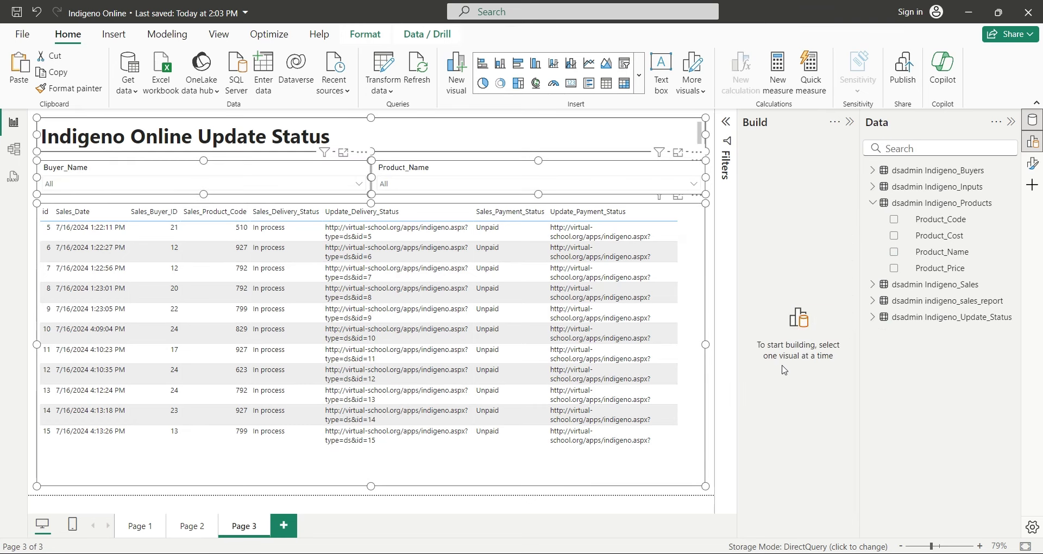
{"action": "left_click", "coordinate": [1038, 173]}
{"action": "left_click", "coordinate": [652, 205]}
{"action": "scroll", "coordinate": [675, 381], "scroll_direction": "down", "scroll_amount": 3}
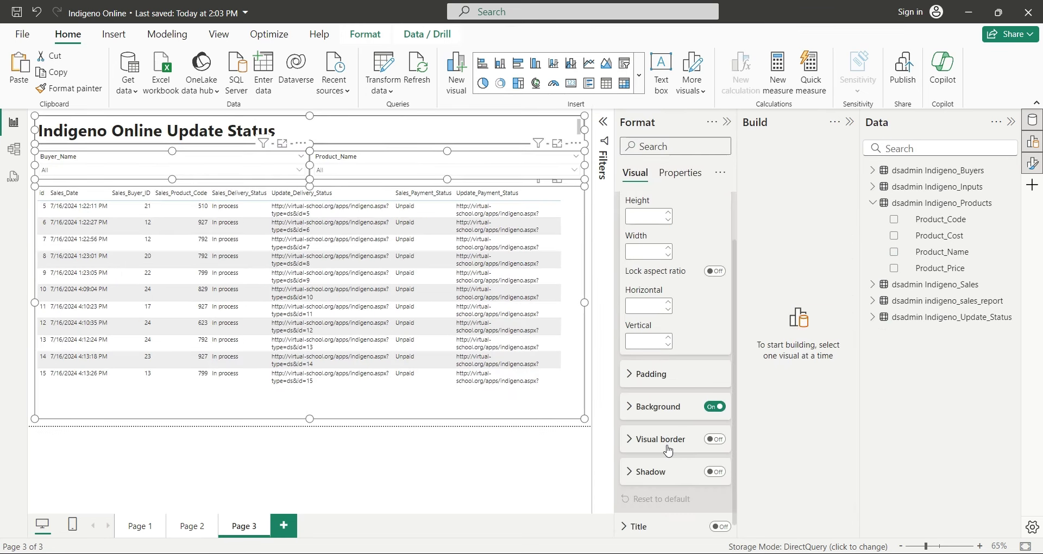
{"action": "left_click", "coordinate": [715, 431]}
Round the corners of the selected visuals' borders to about 4 px and narrow the Buyer_Name slicer to leave a gap before Product_Name
{"action": "scroll", "coordinate": [659, 439], "scroll_direction": "down", "scroll_amount": 1}
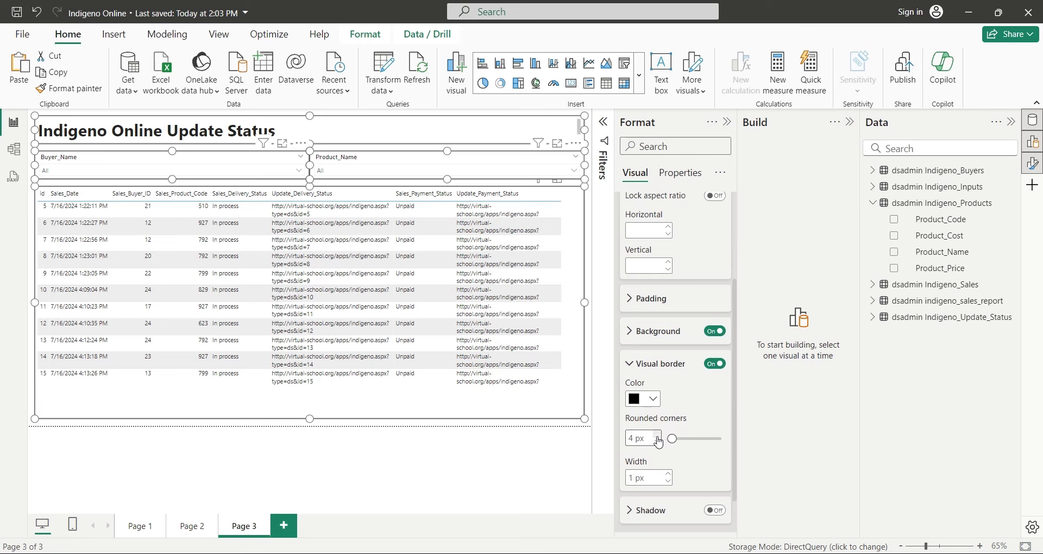
{"action": "left_click", "coordinate": [657, 435]}
{"action": "left_click", "coordinate": [727, 122]}
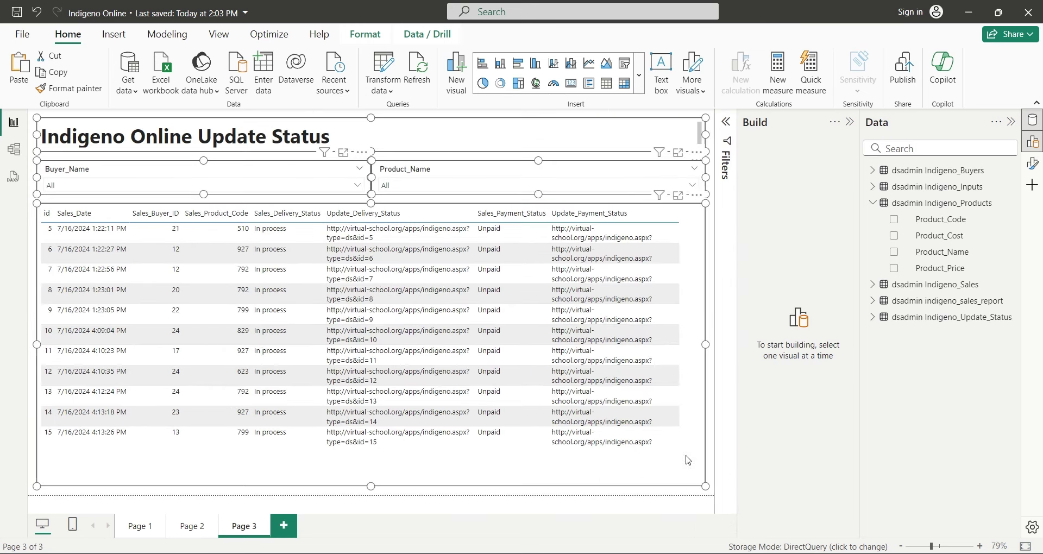
{"action": "left_click", "coordinate": [674, 499]}
{"action": "left_click", "coordinate": [356, 175]}
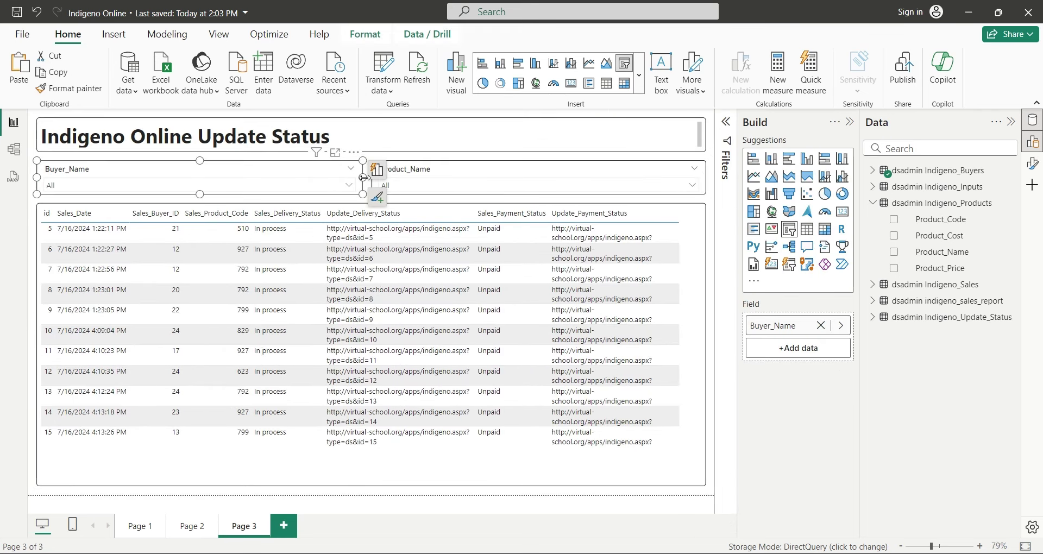
Test the Buyer_Name slicer by filtering the table by successive buyers, from AeonFlux Technologies through to Echoverse Software
{"action": "left_click", "coordinate": [157, 186]}
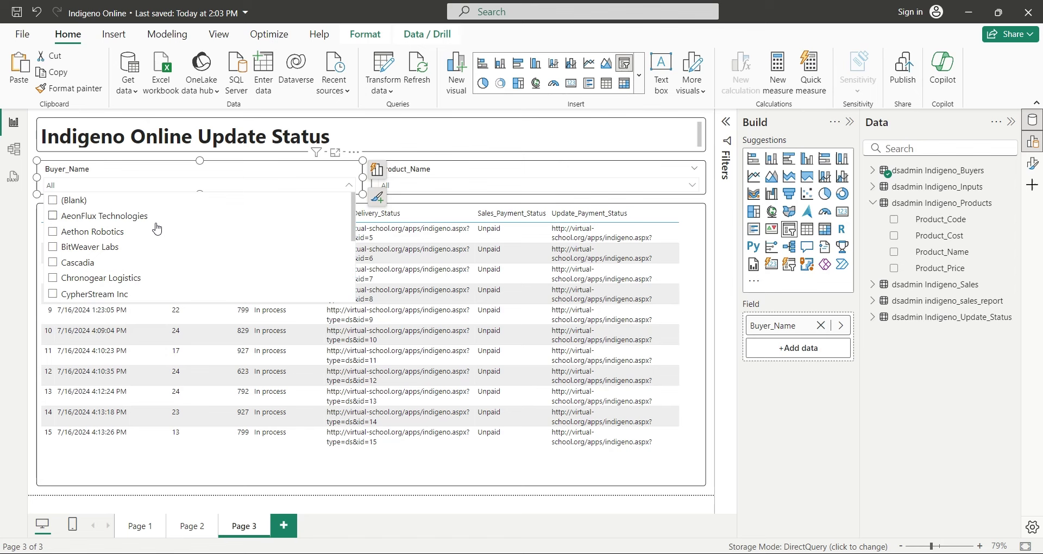
{"action": "left_click", "coordinate": [73, 218]}
{"action": "left_click", "coordinate": [68, 232]}
{"action": "left_click", "coordinate": [68, 248]}
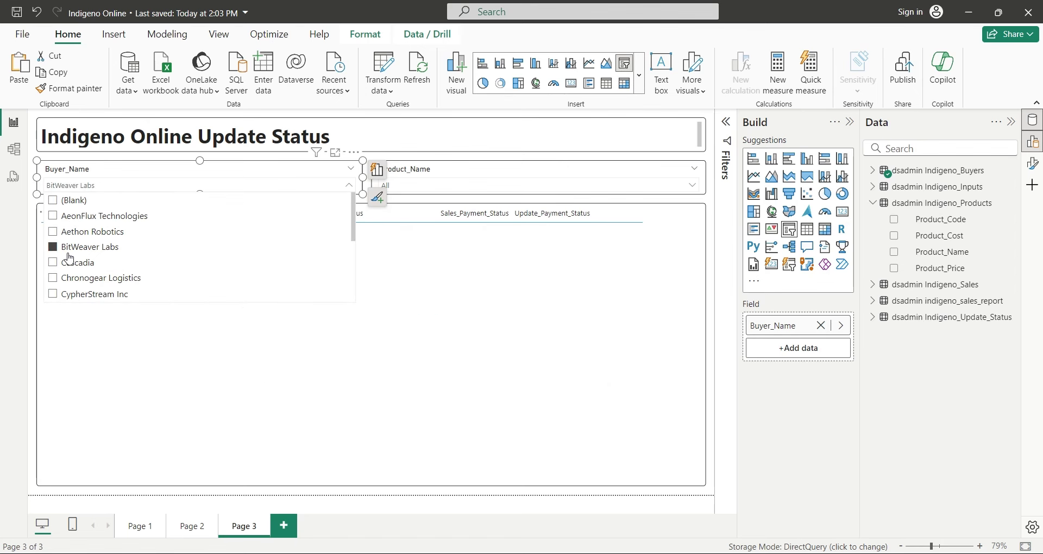
{"action": "left_click", "coordinate": [69, 262]}
{"action": "left_click", "coordinate": [68, 278]}
{"action": "left_click", "coordinate": [70, 294]}
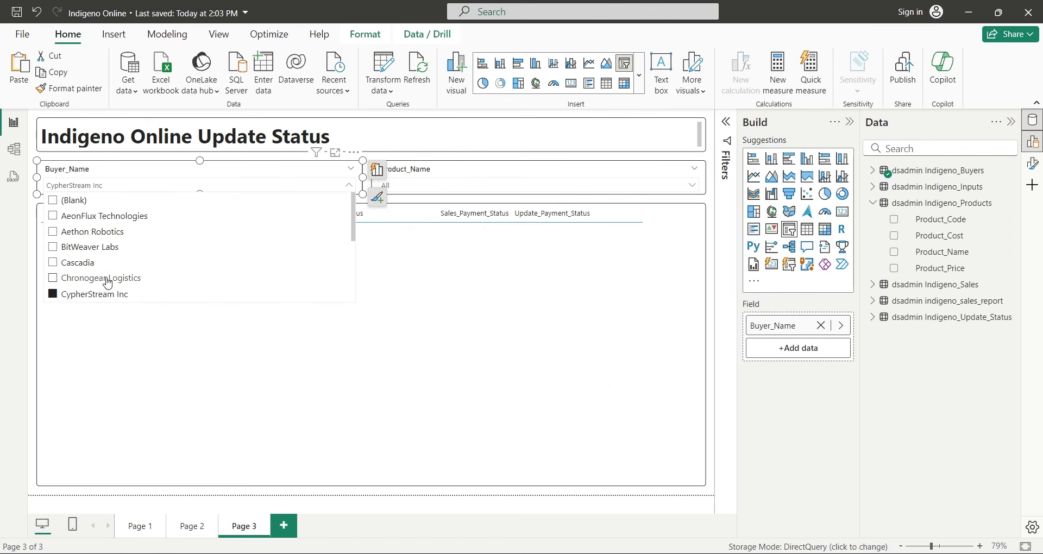
{"action": "scroll", "coordinate": [108, 283], "scroll_direction": "down", "scroll_amount": 2}
{"action": "left_click", "coordinate": [98, 270]}
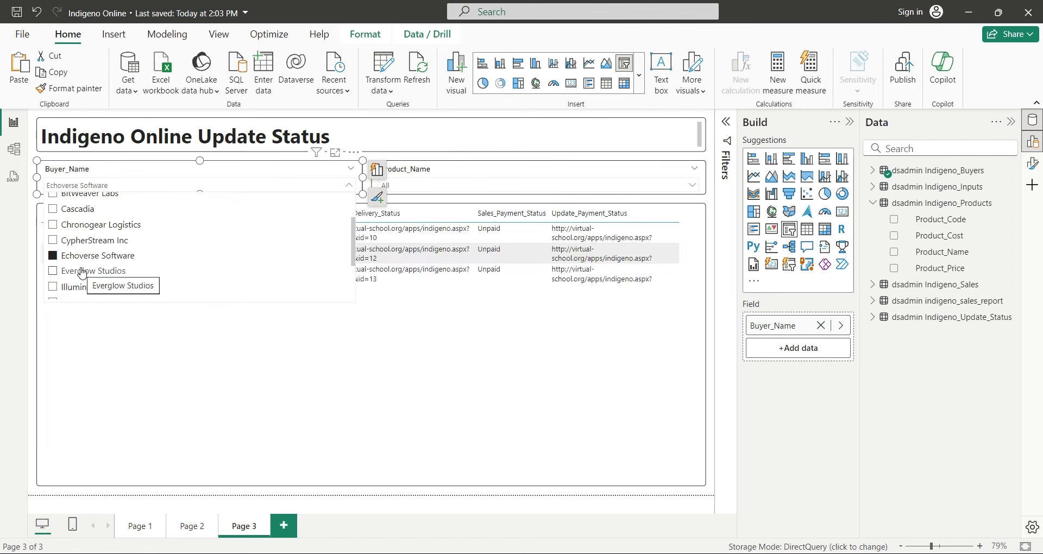
Test the Product_Name slicer with several products, including CNC Machine and Mobile Imaging System, and clear its selection
{"action": "left_click", "coordinate": [421, 181]}
{"action": "left_click", "coordinate": [420, 231]}
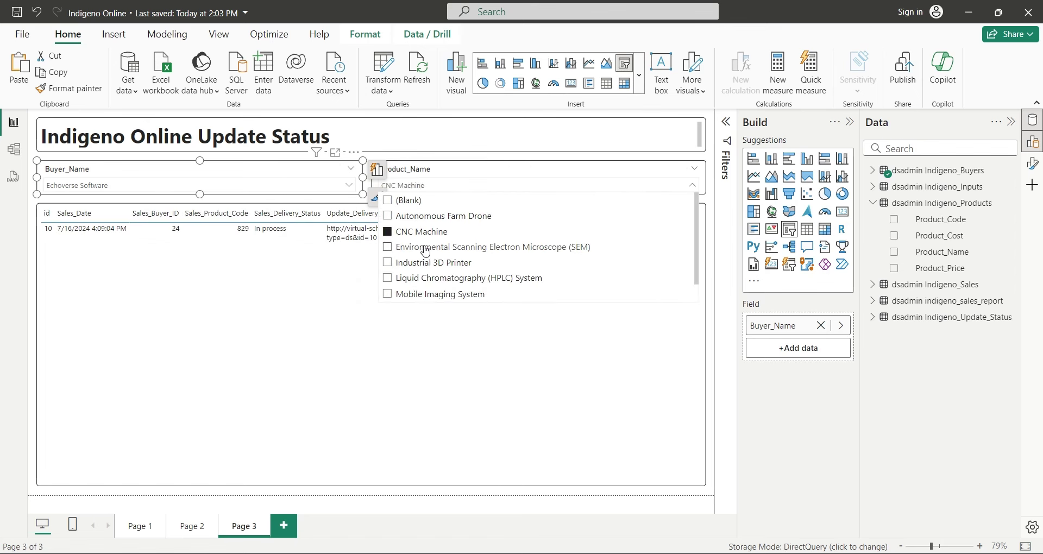
{"action": "left_click", "coordinate": [426, 247]}
{"action": "left_click", "coordinate": [422, 278]}
{"action": "left_click", "coordinate": [418, 294]}
{"action": "scroll", "coordinate": [417, 294], "scroll_direction": "down", "scroll_amount": 1}
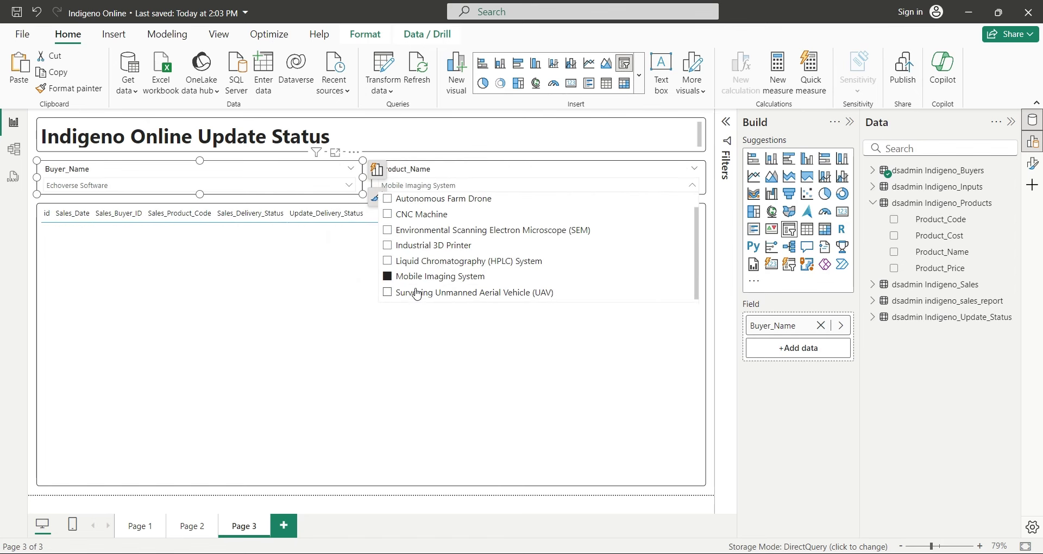
{"action": "left_click", "coordinate": [417, 294]}
{"action": "left_click", "coordinate": [417, 294]}
Check the (Blank) entry in the Buyer_Name slicer and reset the slicer to All
{"action": "left_click", "coordinate": [250, 186]}
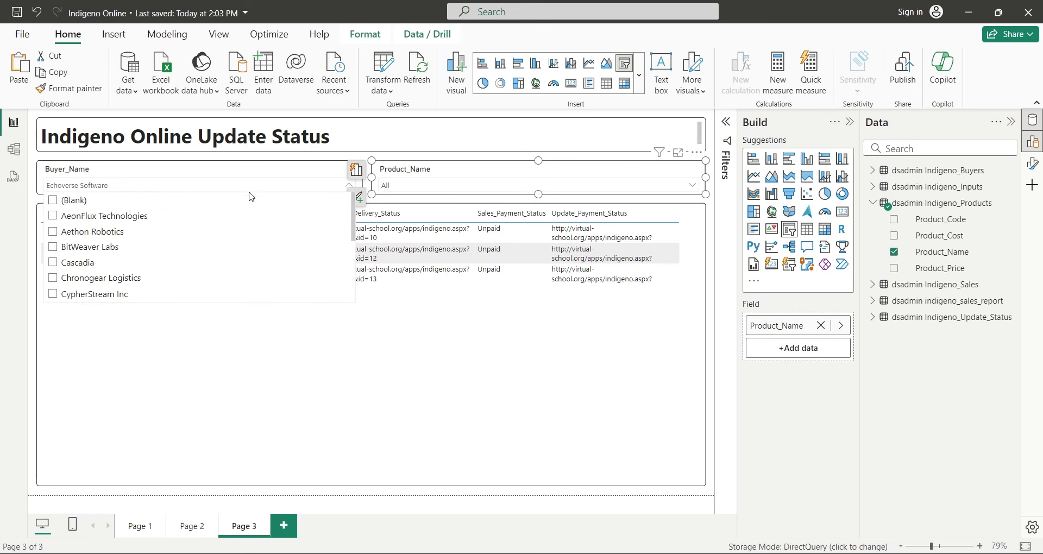
{"action": "left_click", "coordinate": [70, 206]}
{"action": "scroll", "coordinate": [246, 232], "scroll_direction": "down", "scroll_amount": 3}
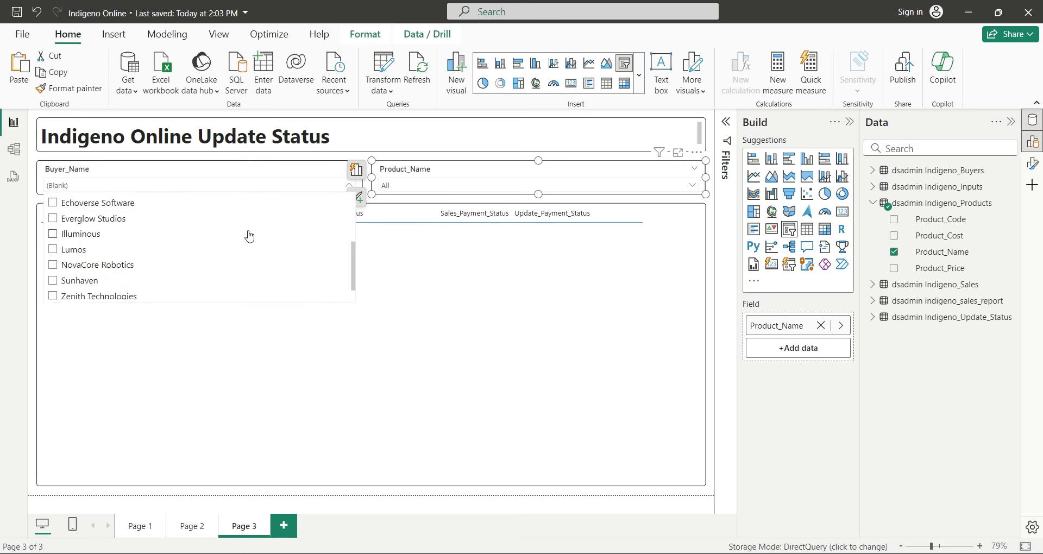
{"action": "scroll", "coordinate": [246, 235], "scroll_direction": "up", "scroll_amount": 3}
{"action": "left_click", "coordinate": [53, 205]}
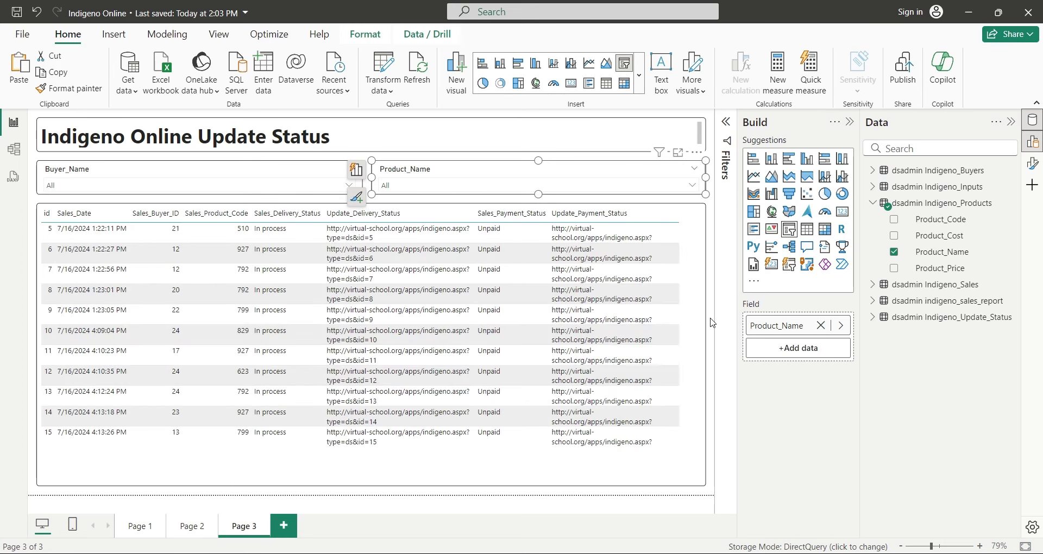
Turn on Web URL formatting for the table's Update_Delivery_Status column, based on First Update_Delivery_Status
{"action": "left_click", "coordinate": [712, 322]}
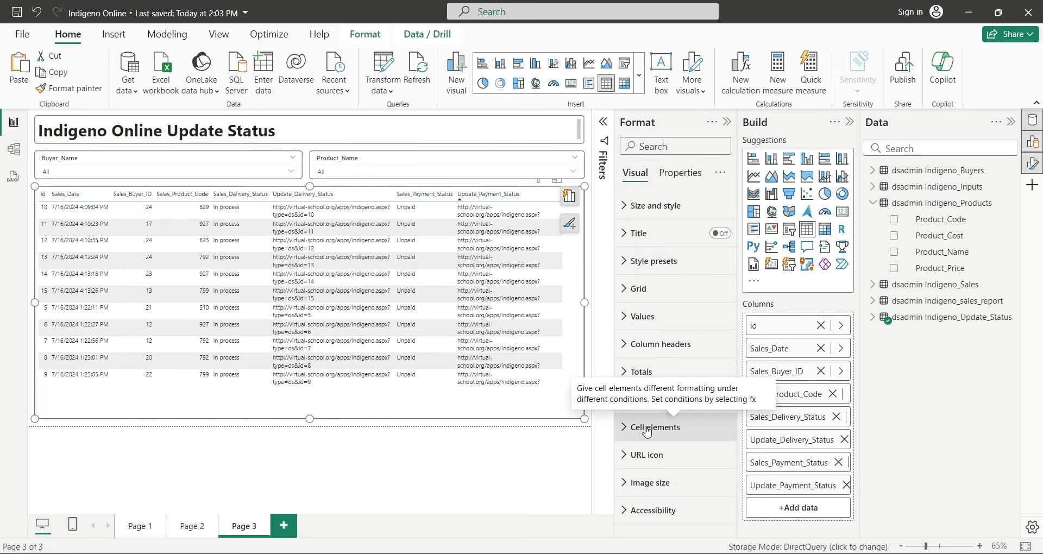
{"action": "left_click", "coordinate": [648, 402]}
{"action": "left_click", "coordinate": [706, 256]}
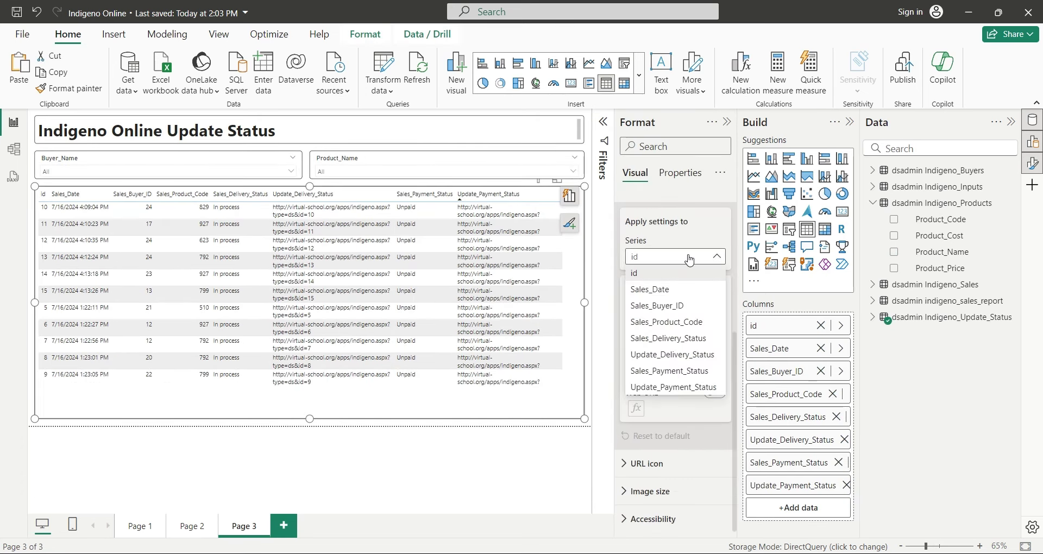
{"action": "left_click", "coordinate": [685, 356]}
{"action": "left_click", "coordinate": [715, 395]}
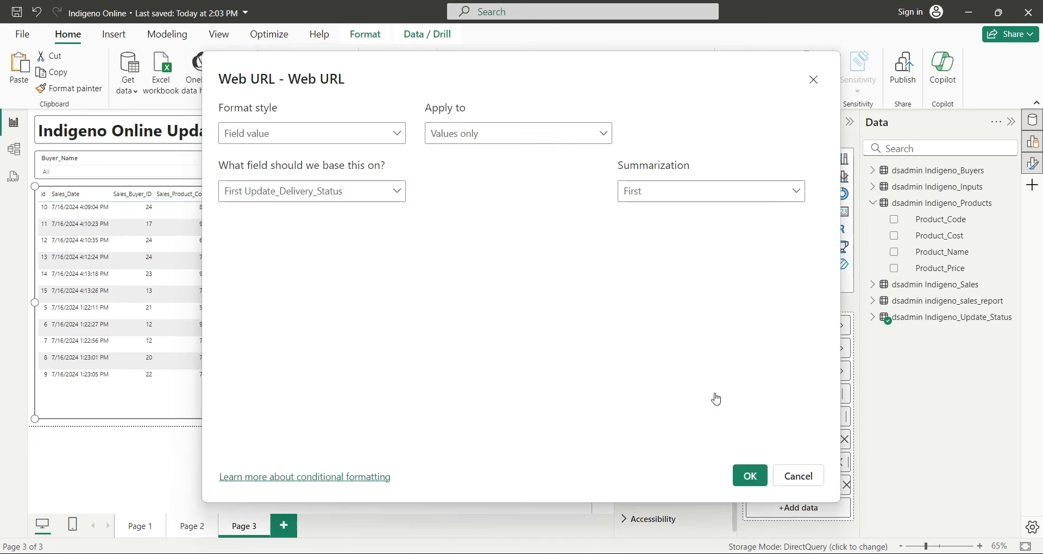
{"action": "left_click", "coordinate": [745, 476]}
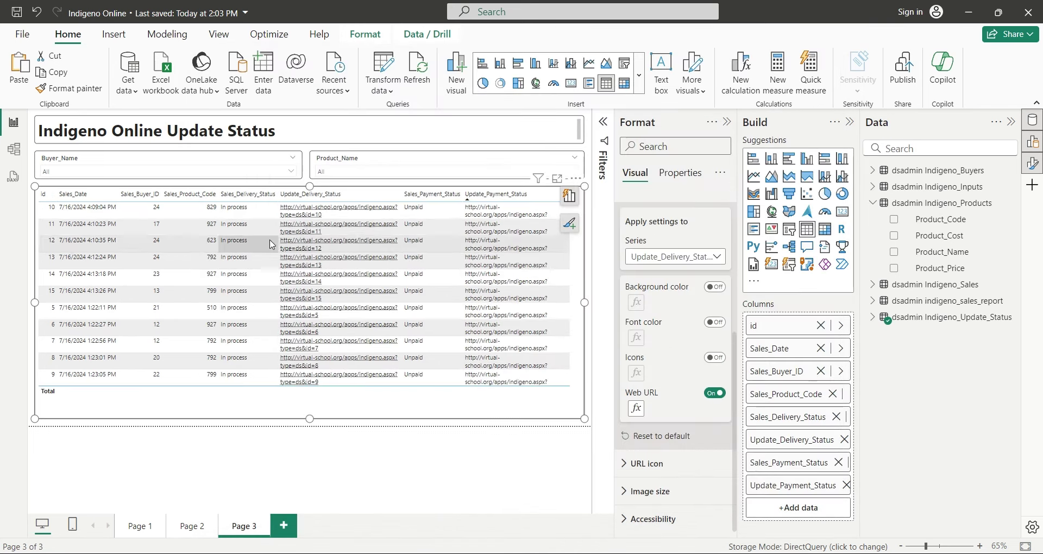
Turn on Web URL formatting for the table's Update_Payment_Status column
{"action": "left_click", "coordinate": [699, 259]}
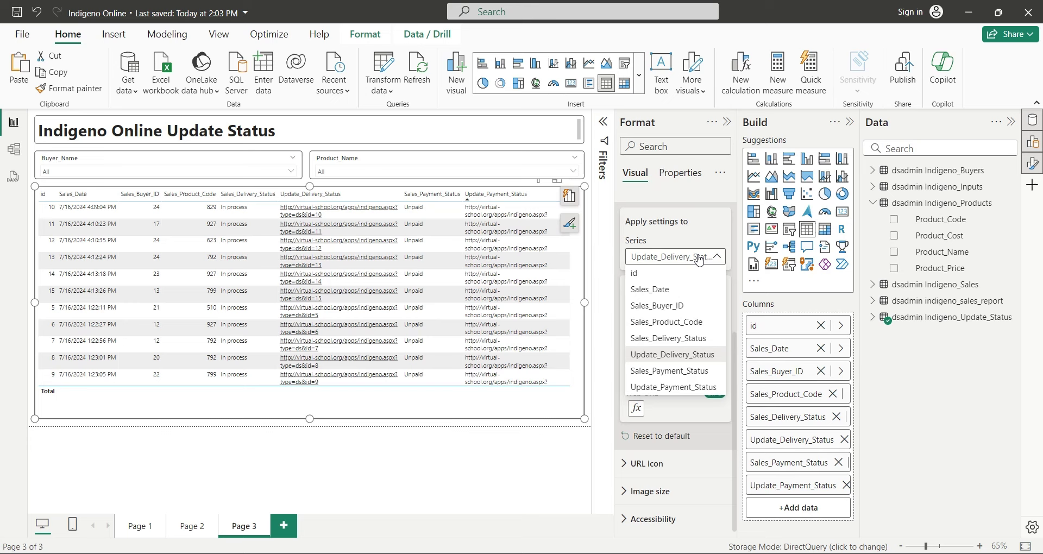
{"action": "left_click", "coordinate": [673, 387]}
{"action": "left_click", "coordinate": [715, 395]}
{"action": "left_click", "coordinate": [750, 475]}
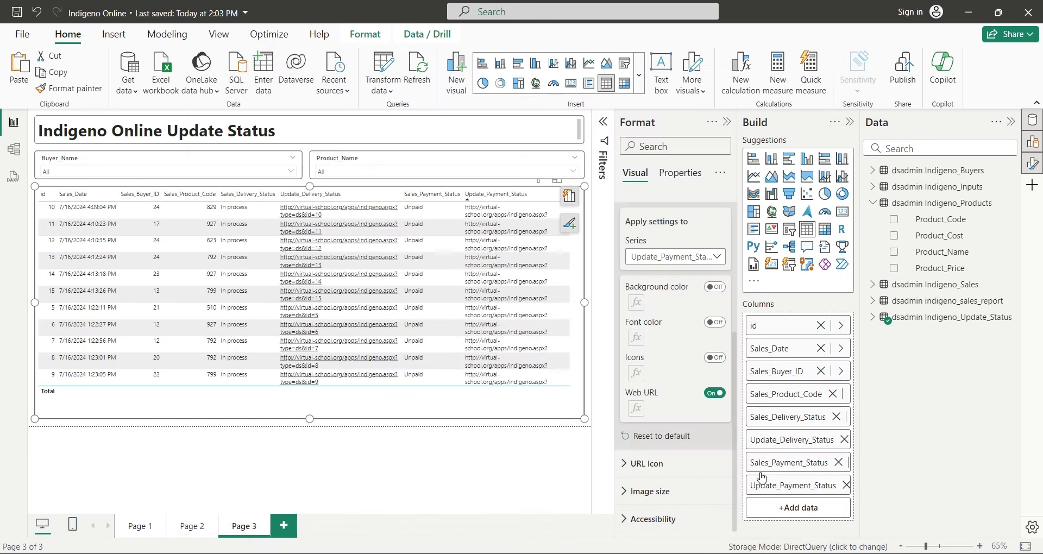
Test the Update_Delivery_Status link for id 14 in the browser, check its address and return to the report
{"action": "left_click", "coordinate": [381, 278]}
{"action": "left_click", "coordinate": [986, 461]}
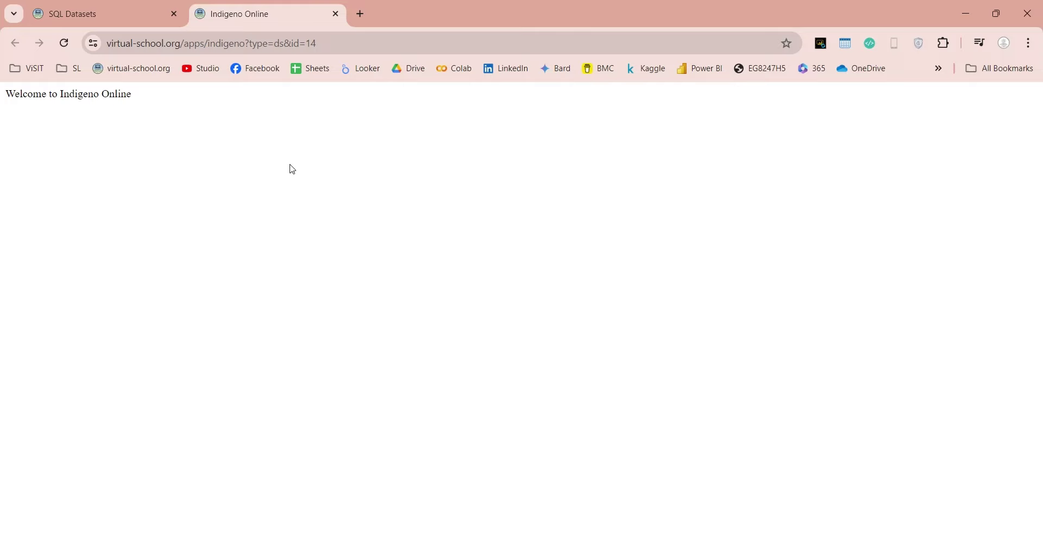
{"action": "left_click", "coordinate": [331, 42]}
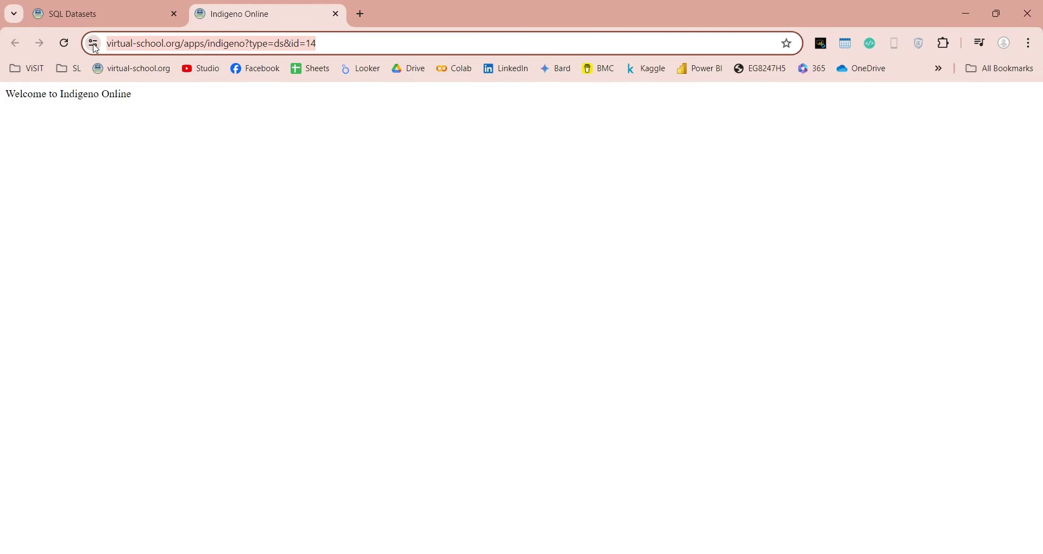
{"action": "left_click", "coordinate": [990, 14]}
{"action": "left_click", "coordinate": [517, 469]}
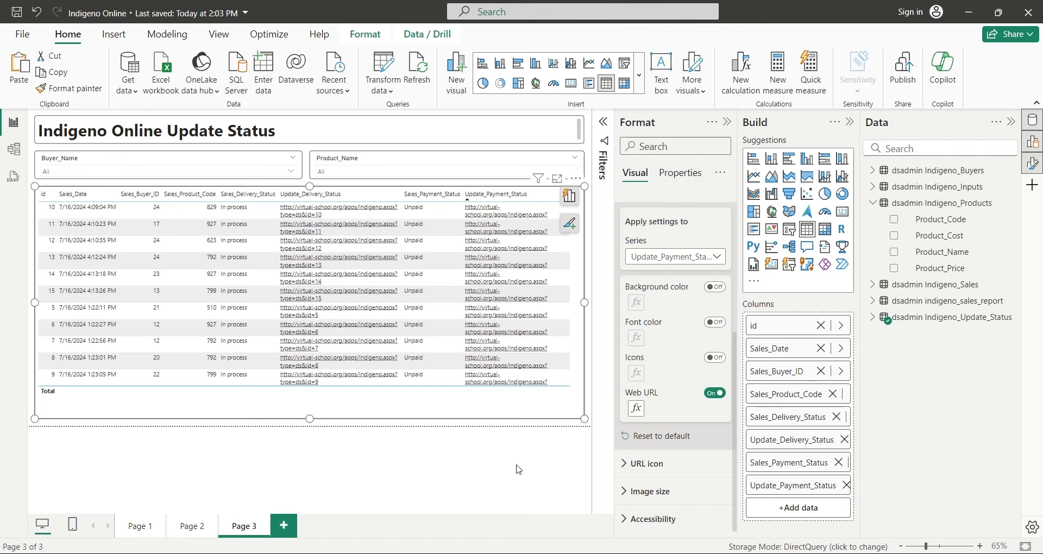
Turn on page refresh for Page 3 with the Change detection type and review its change detection settings
{"action": "left_click", "coordinate": [548, 402]}
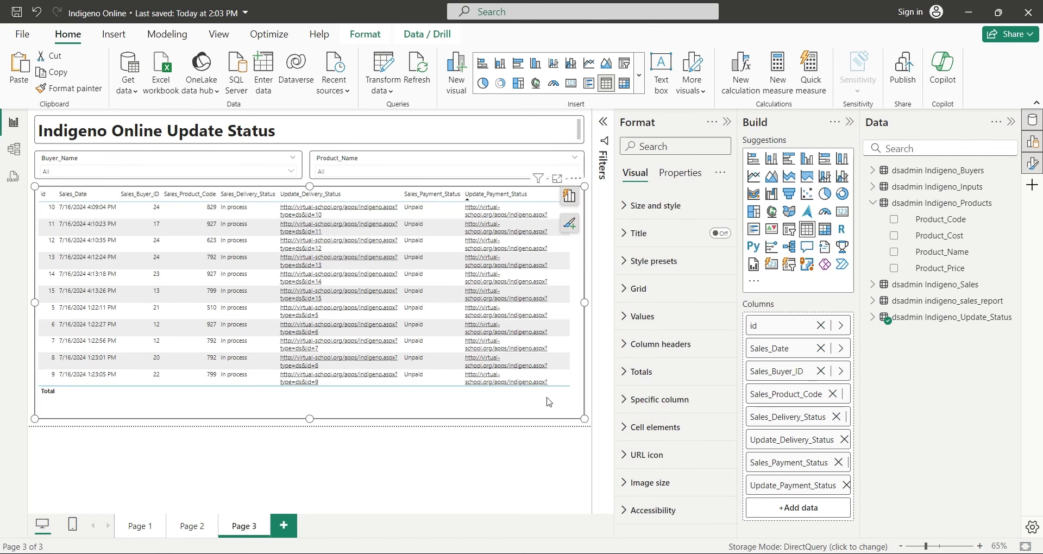
{"action": "left_click", "coordinate": [561, 428]}
{"action": "left_click", "coordinate": [720, 343]}
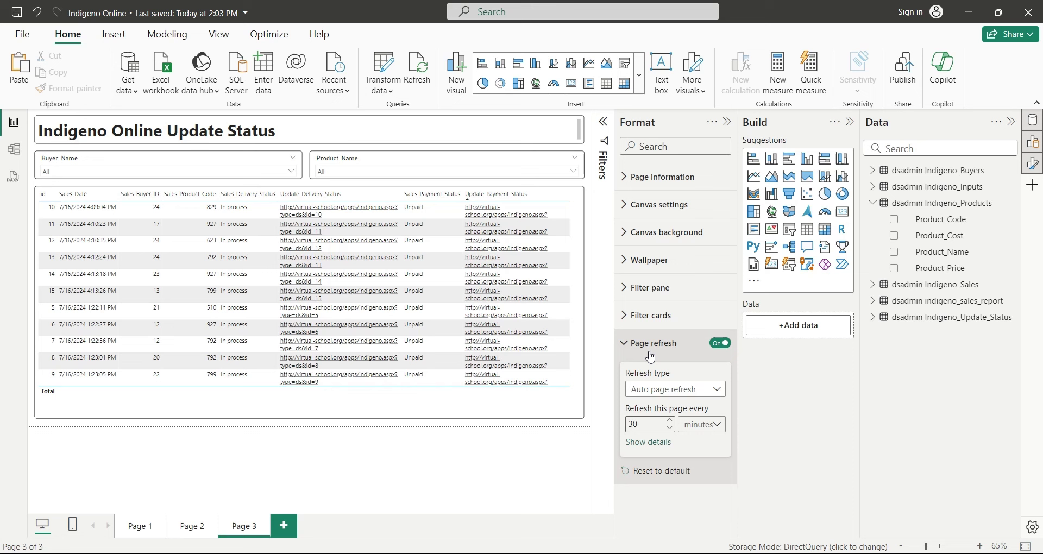
{"action": "left_click", "coordinate": [677, 389]}
{"action": "left_click", "coordinate": [663, 422]}
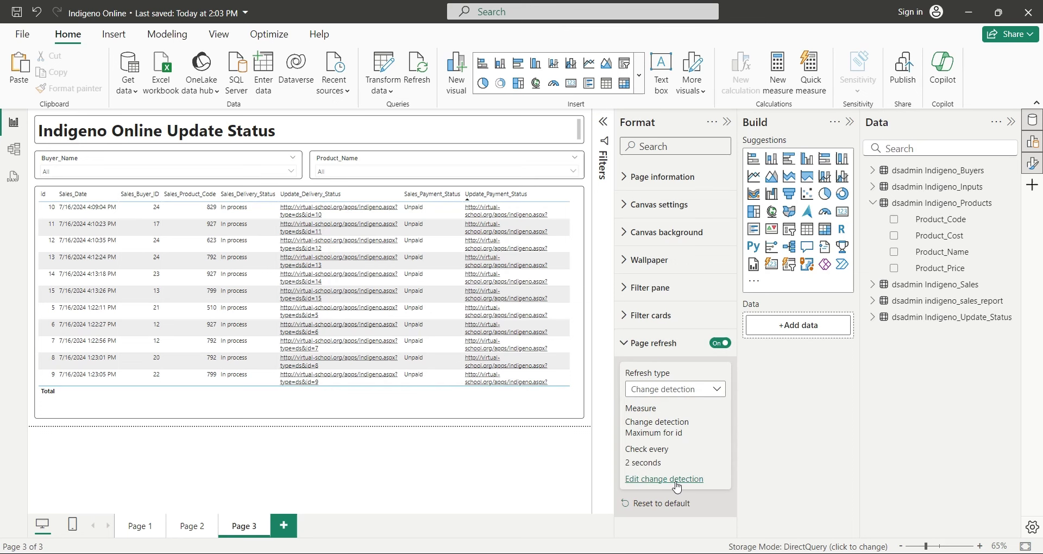
{"action": "left_click", "coordinate": [677, 481]}
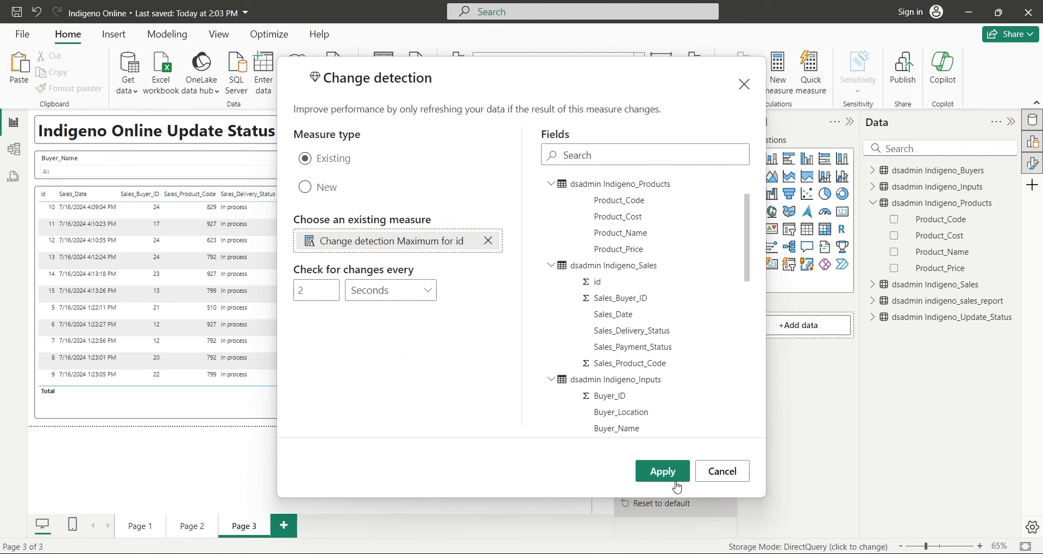
{"action": "left_click", "coordinate": [722, 470]}
Switch Page 3's refresh type to Auto page refresh with the interval unit in seconds
{"action": "left_click", "coordinate": [676, 390]}
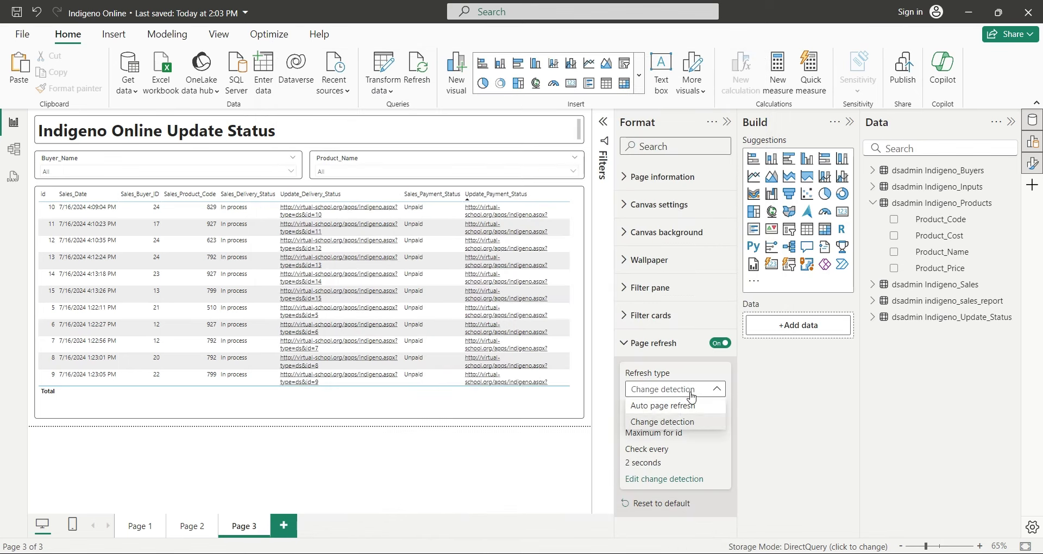
{"action": "left_click", "coordinate": [668, 405]}
{"action": "left_click", "coordinate": [702, 425]}
{"action": "left_click", "coordinate": [701, 460]}
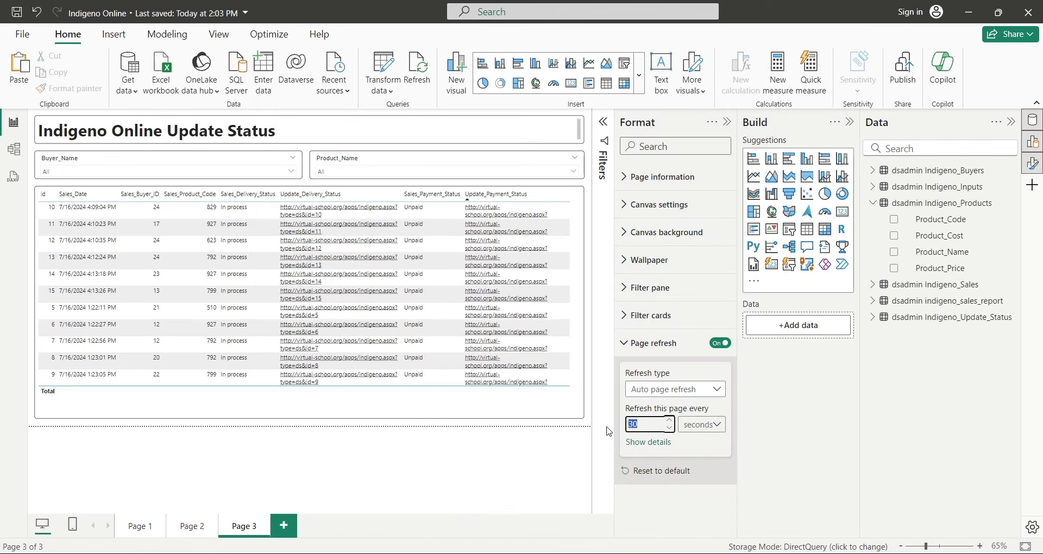
{"action": "left_click", "coordinate": [701, 504]}
{"action": "left_click", "coordinate": [646, 345]}
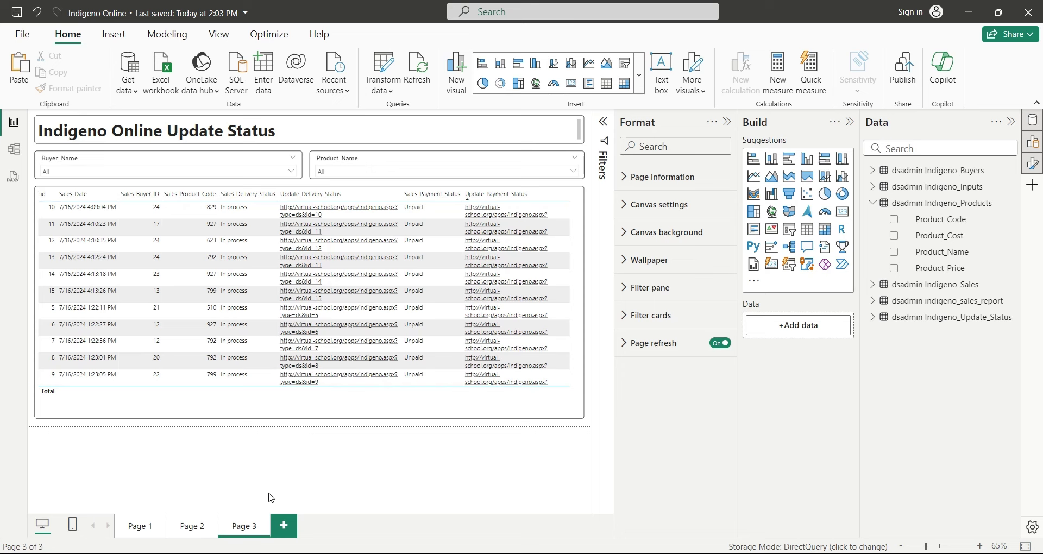
Switch to Visual Studio and move the If condition for type "sales" from Record_Sales_Transaction into form1_Load before the call
{"action": "key", "text": "alt+Tab"}
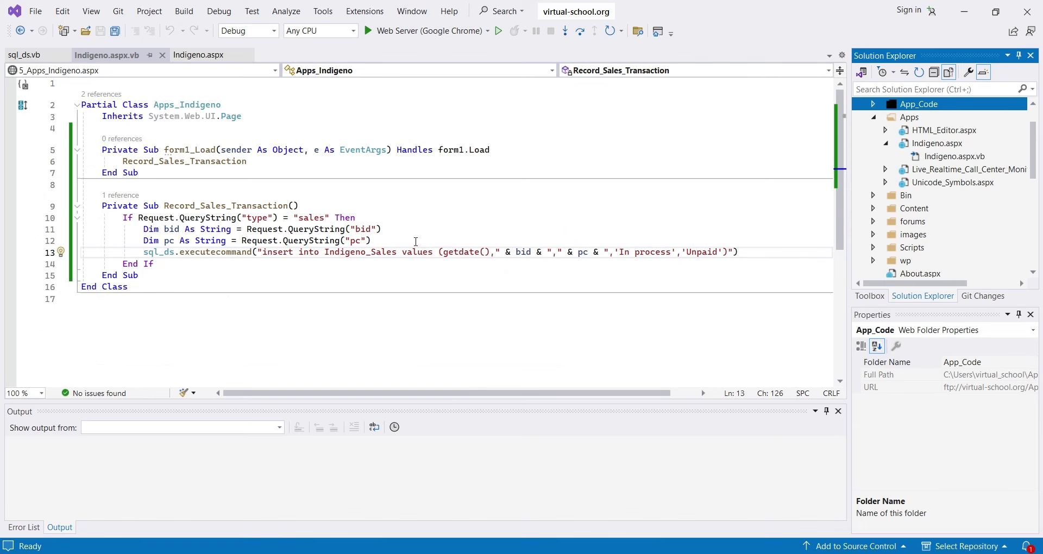
{"action": "left_click_drag", "start_coordinate": [143, 227], "coordinate": [125, 218]}
{"action": "key", "text": "ctrl+x"}
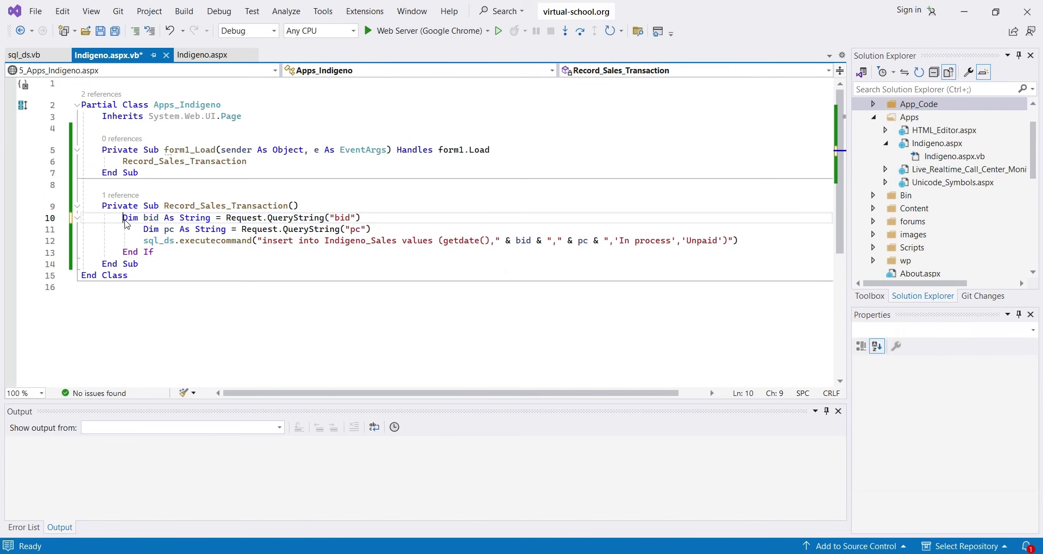
{"action": "left_click", "coordinate": [123, 162]}
{"action": "key", "text": "ctrl+v"}
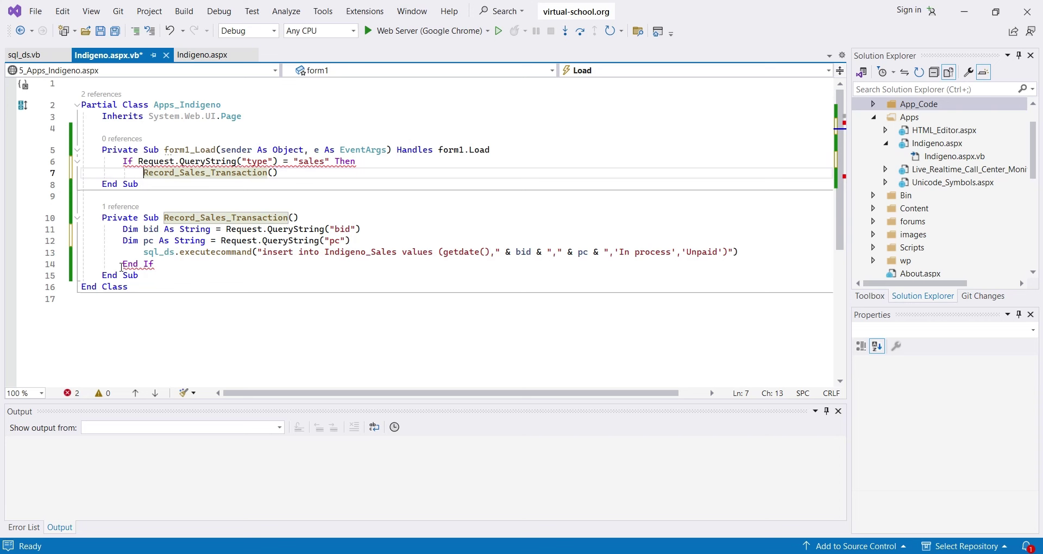
Move the End If from Record_Sales_Transaction to after the call in form1_Load, leaving a blank line between them
{"action": "left_click_drag", "start_coordinate": [119, 264], "coordinate": [180, 264]}
{"action": "key", "text": "ctrl+x"}
{"action": "left_click", "coordinate": [296, 178]}
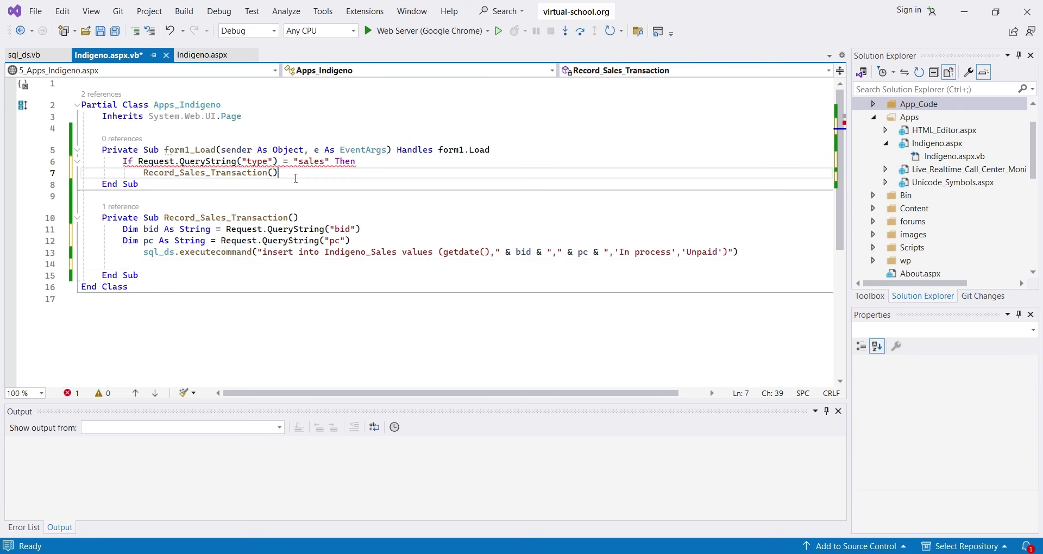
{"action": "key", "text": "Return"}
{"action": "key", "text": "Return"}
{"action": "key", "text": "ctrl+v"}
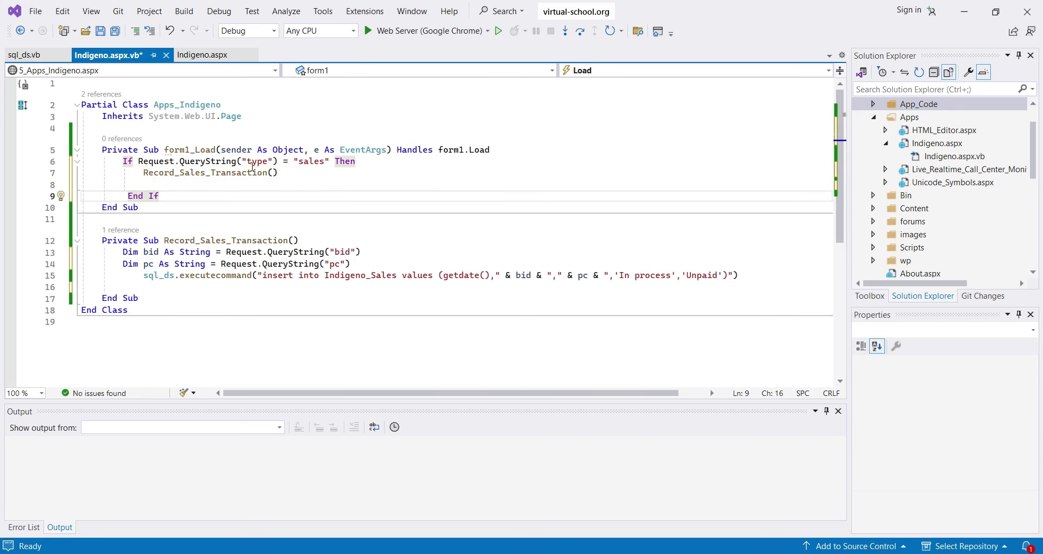
Add an ElseIf branch in form1_Load, copied from the sales condition, that checks for type "ds"
{"action": "left_click", "coordinate": [238, 186]}
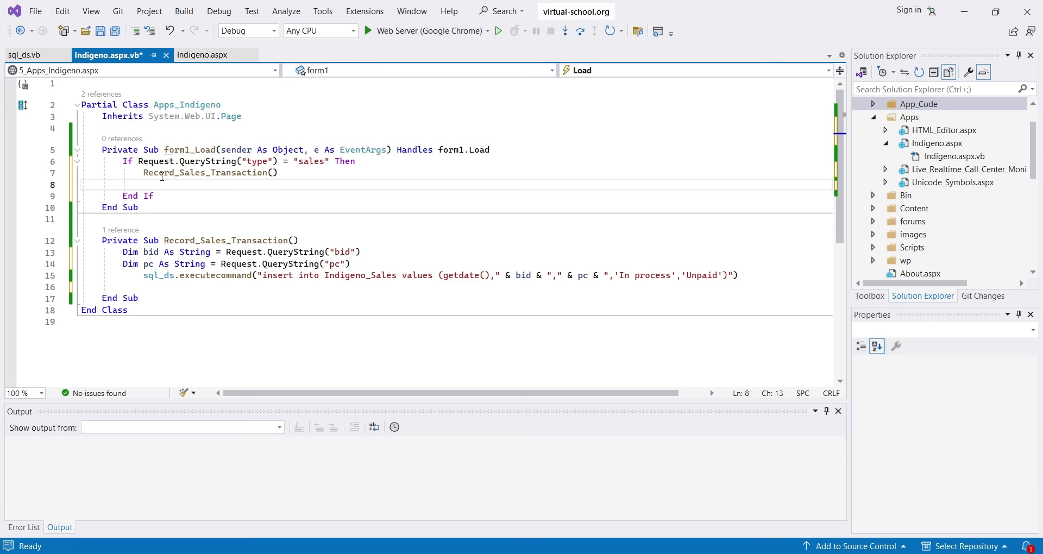
{"action": "left_click_drag", "start_coordinate": [122, 161], "coordinate": [394, 160]}
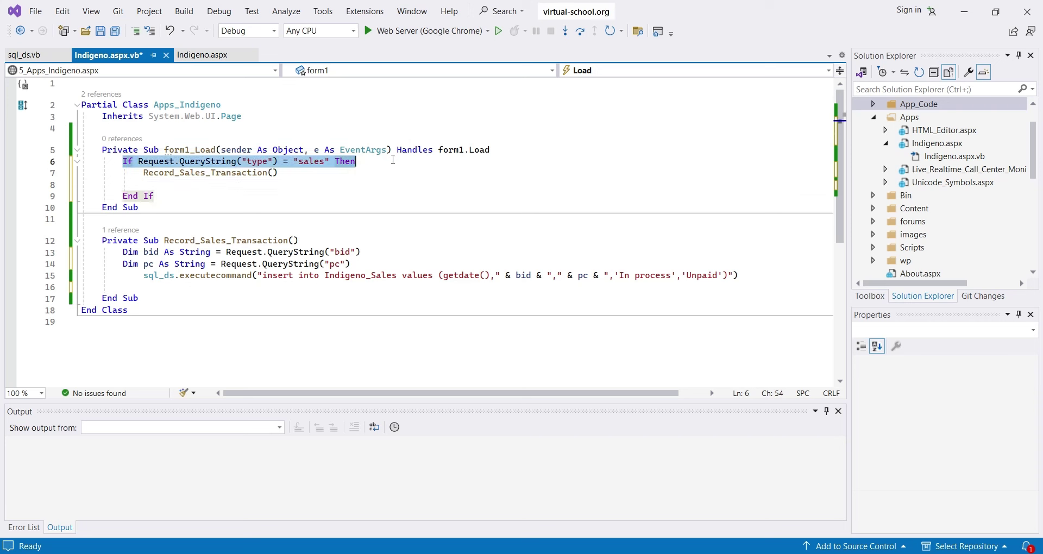
{"action": "left_click", "coordinate": [342, 173]}
{"action": "key", "text": "Down"}
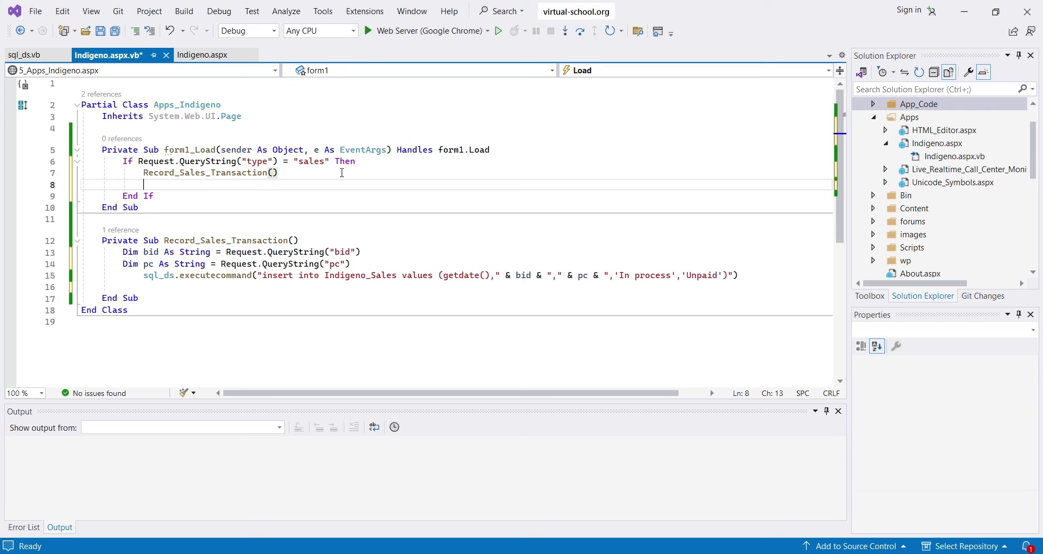
{"action": "key", "text": "ctrl+v"}
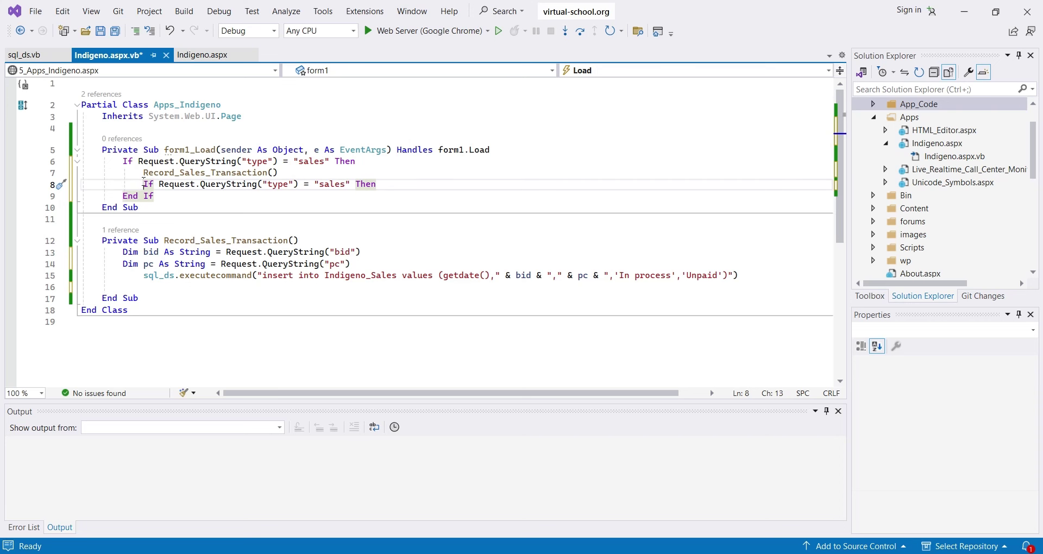
{"action": "type", "text": "Else"}
{"action": "double_click", "coordinate": [343, 185]}
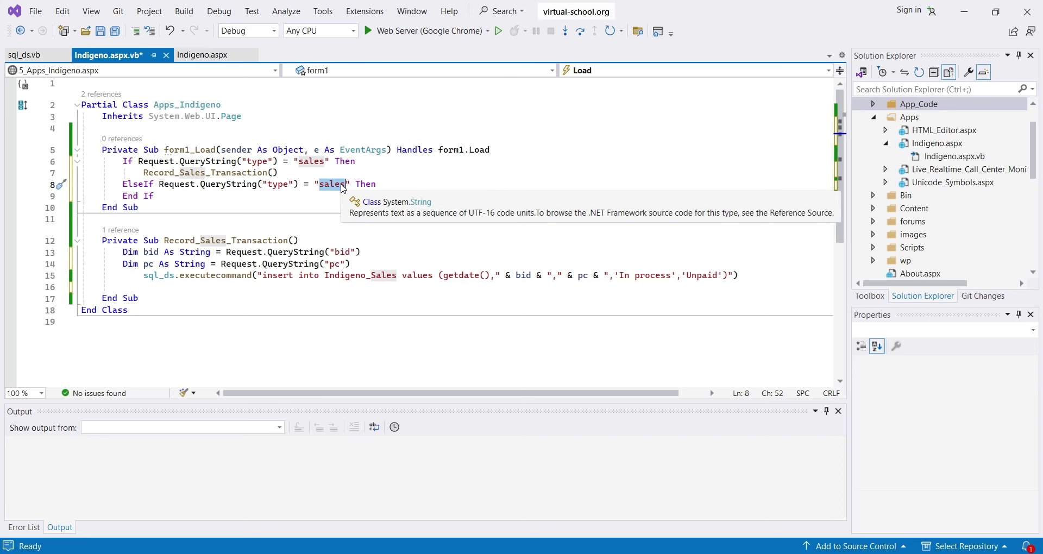
{"action": "type", "text": "ds"}
Call Update_Delivery_Status inside the "ds" branch and copy the procedure name
{"action": "key", "text": "End"}
{"action": "key", "text": "Return"}
{"action": "type", "text": "Update"}
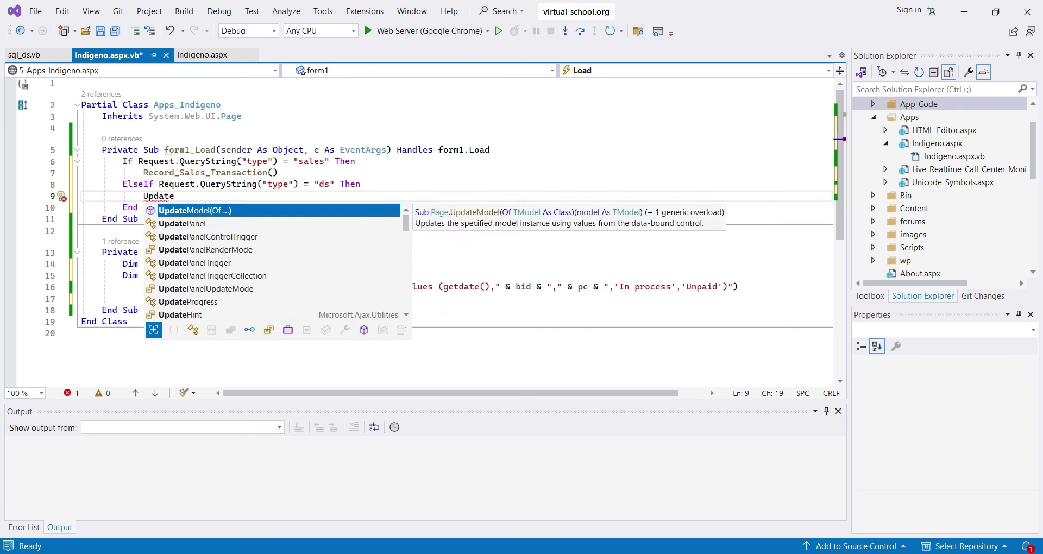
{"action": "type", "text": "_Delivery_Status"}
{"action": "double_click", "coordinate": [196, 196]}
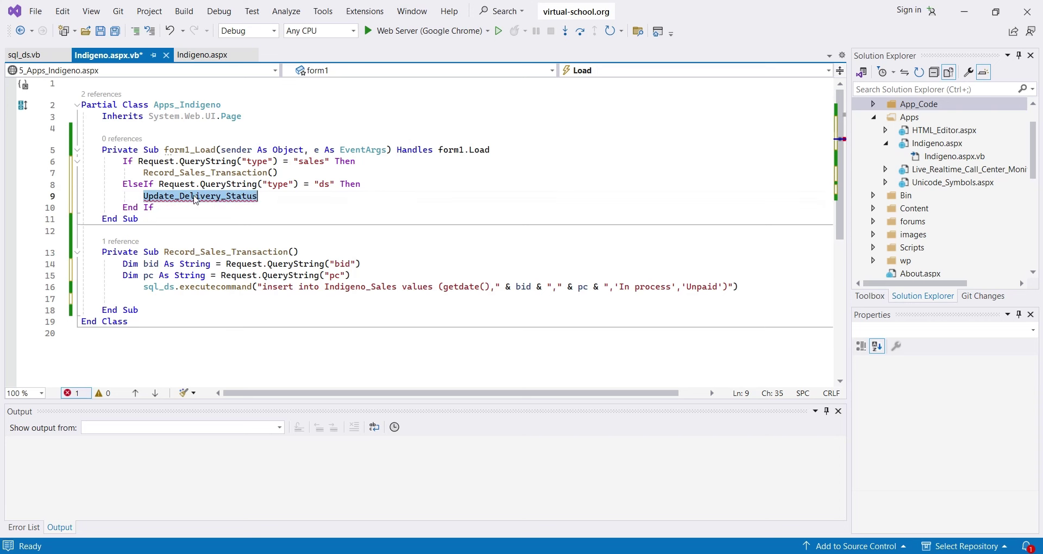
Remove the leftover blank line before End Sub in Record_Sales_Transaction
{"action": "left_click", "coordinate": [162, 303]}
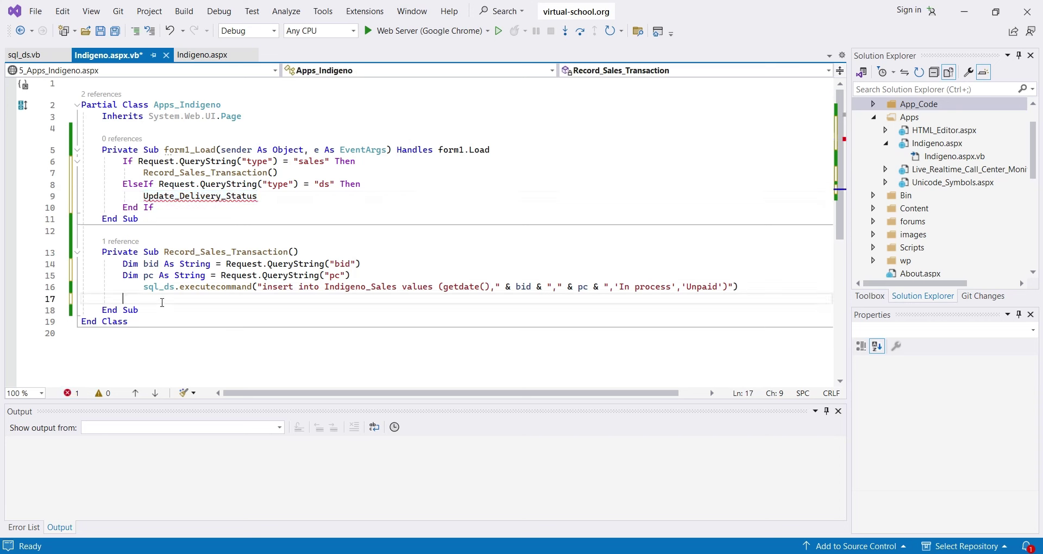
{"action": "key", "text": "BackSpace"}
{"action": "key", "text": "BackSpace"}
Add an empty private sub named Update_Delivery_Status after Record_Sales_Transaction
{"action": "left_click", "coordinate": [199, 298]}
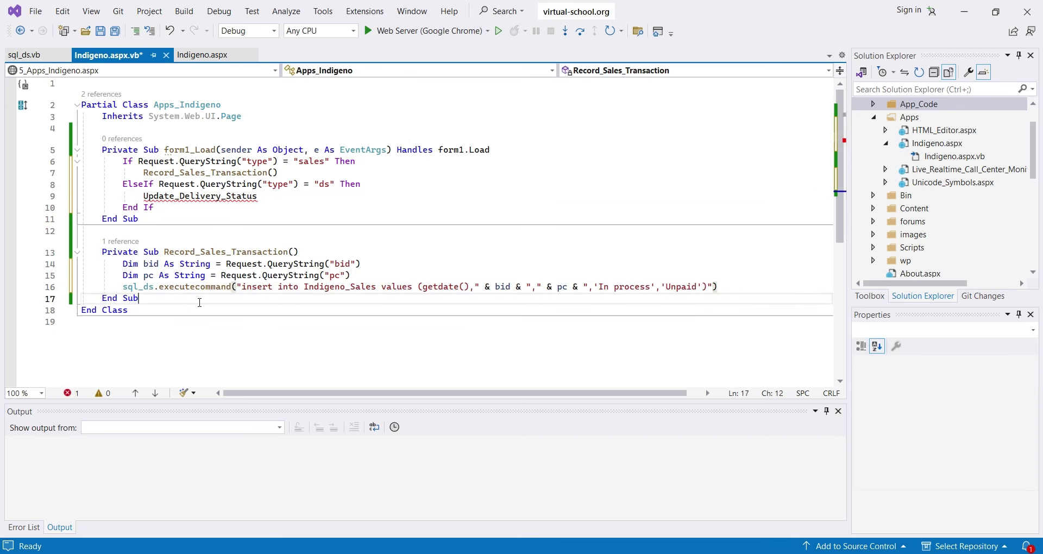
{"action": "key", "text": "Return"}
{"action": "key", "text": "Return"}
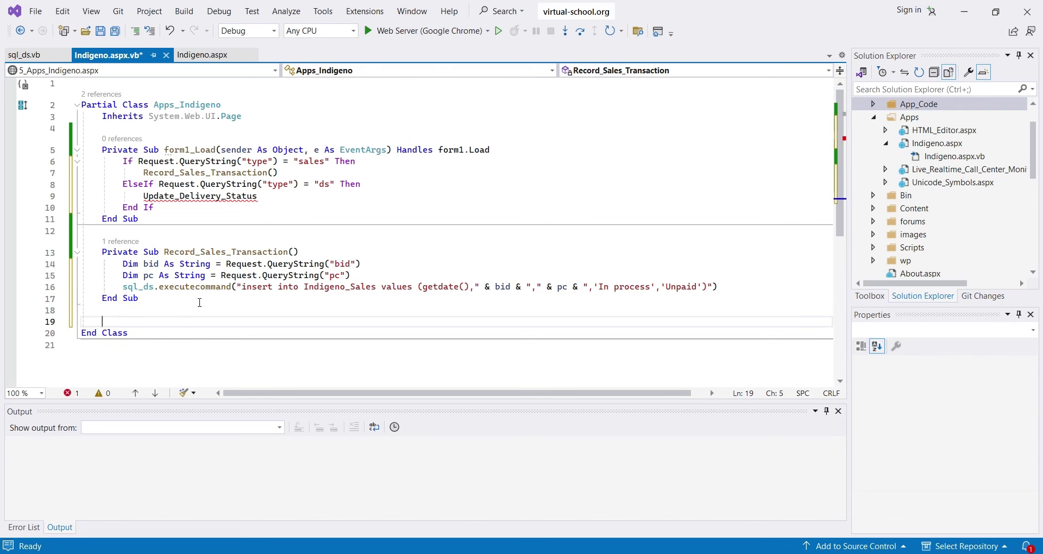
{"action": "type", "text": "private sub"}
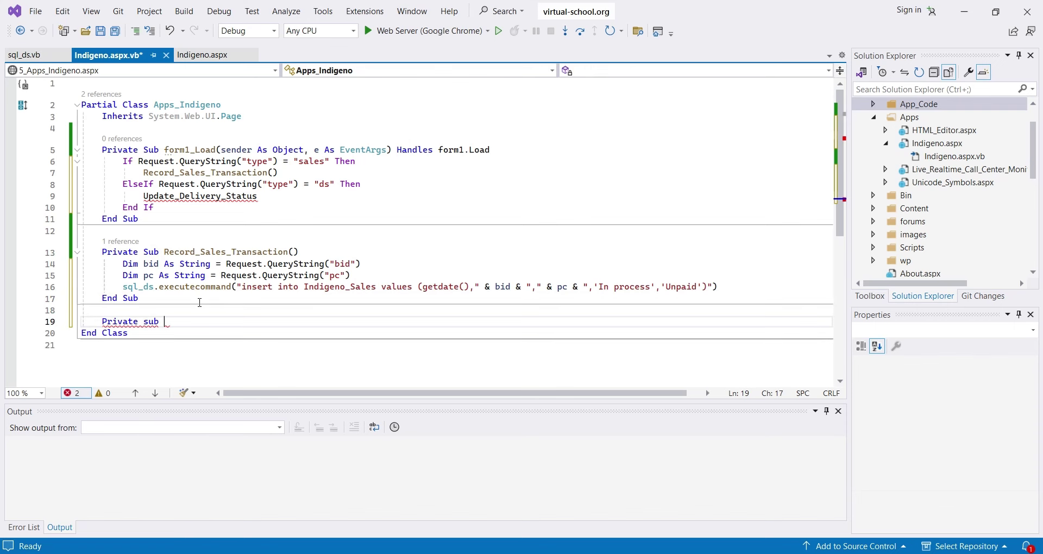
{"action": "key", "text": "ctrl+v"}
{"action": "key", "text": "Return"}
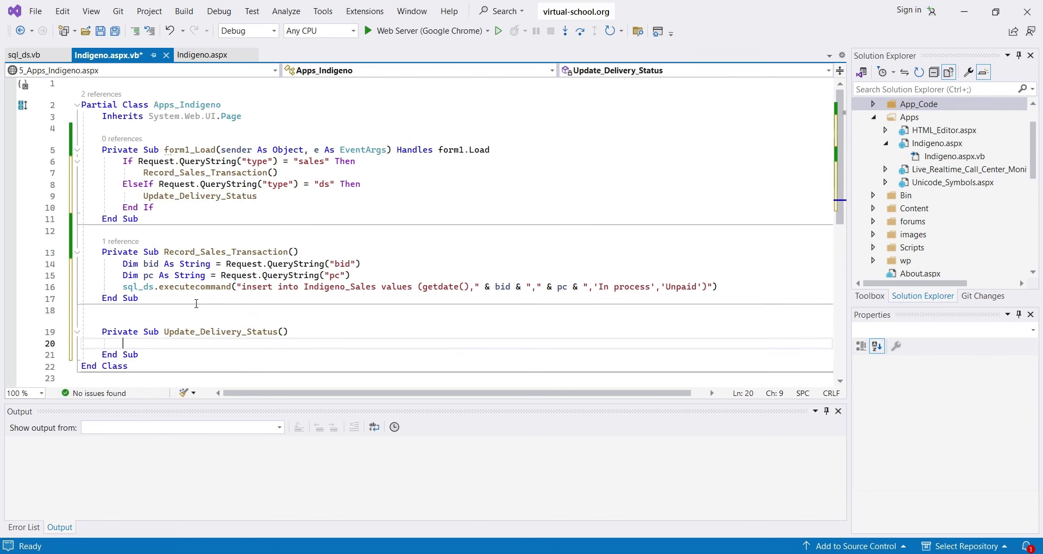
Remove the blank lines separating form1_Load, Record_Sales_Transaction and Update_Delivery_Status
{"action": "left_click", "coordinate": [196, 303]}
{"action": "key", "text": "BackSpace"}
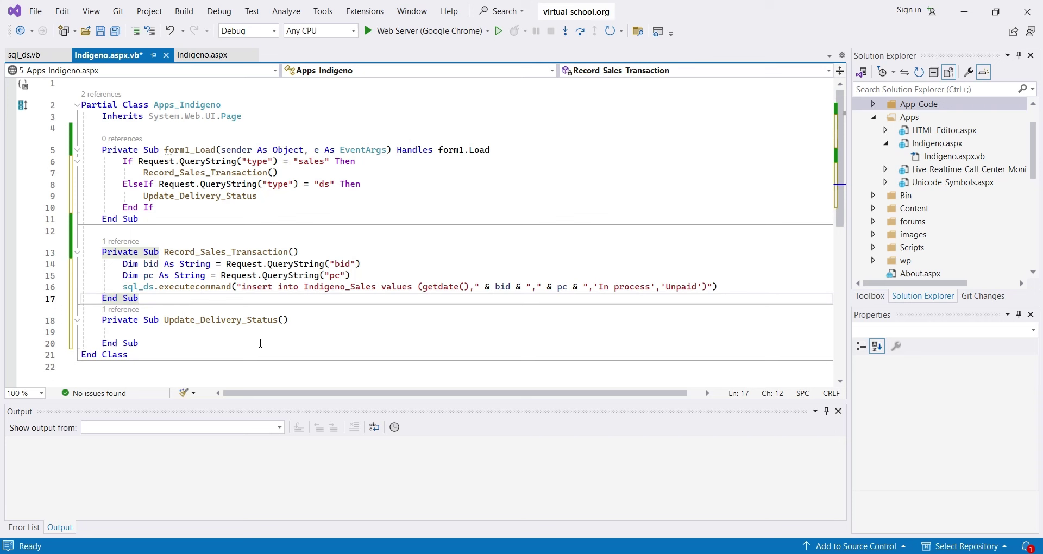
{"action": "left_click", "coordinate": [261, 343]}
{"action": "left_click", "coordinate": [177, 231]}
{"action": "key", "text": "BackSpace"}
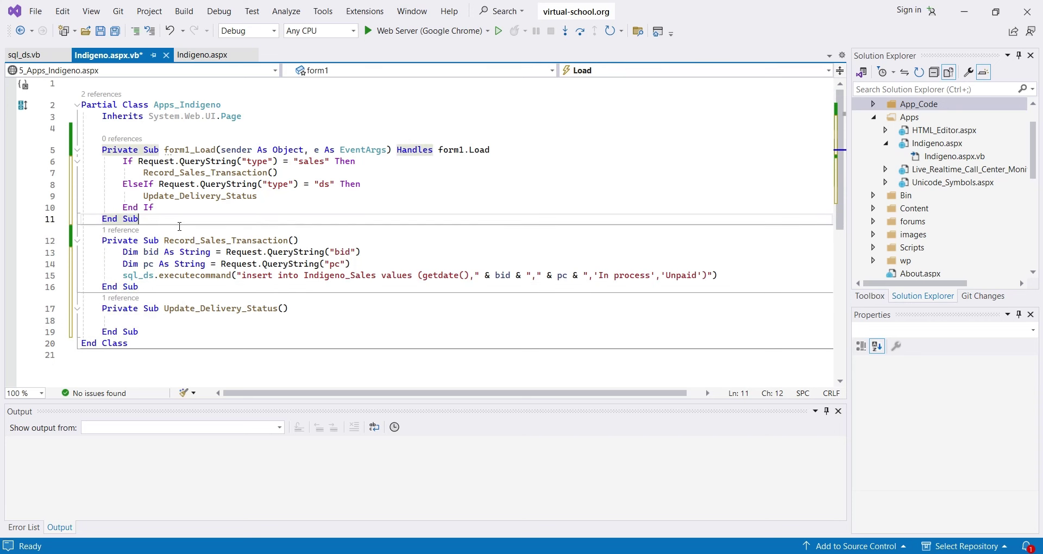
In Update_Delivery_Status, declare dt As DataTable from sql_ds.executecommand, selecting all from indigeno_sales where id = '" & id & "'
{"action": "left_click", "coordinate": [208, 320]}
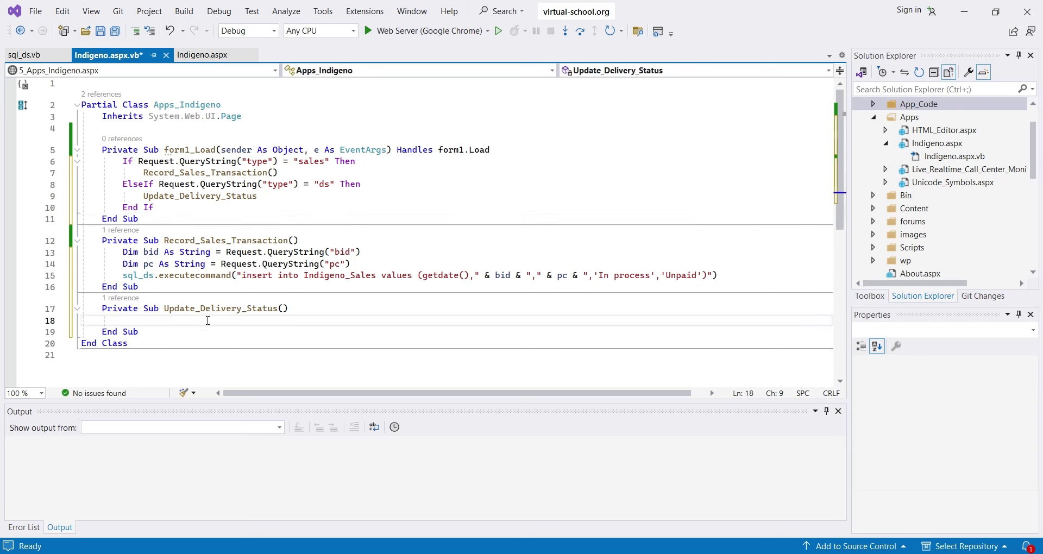
{"action": "type", "text": "Dim dt As "}
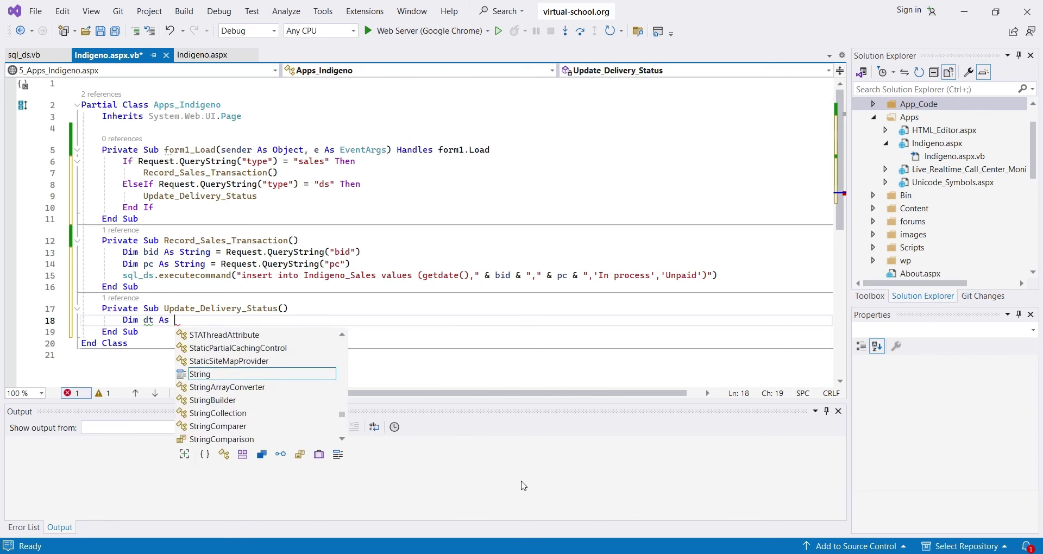
{"action": "type", "text": "datata"}
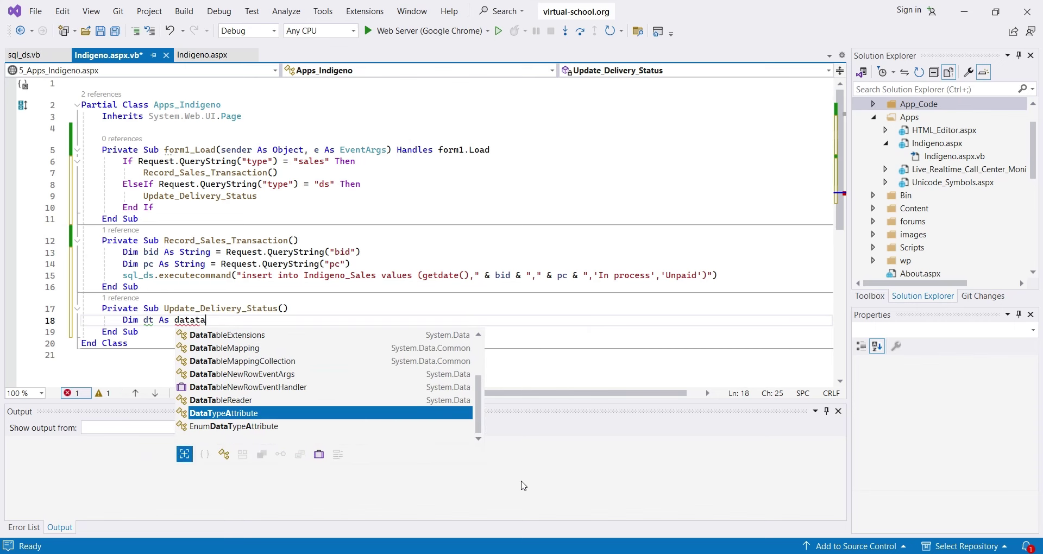
{"action": "type", "text": "b = "}
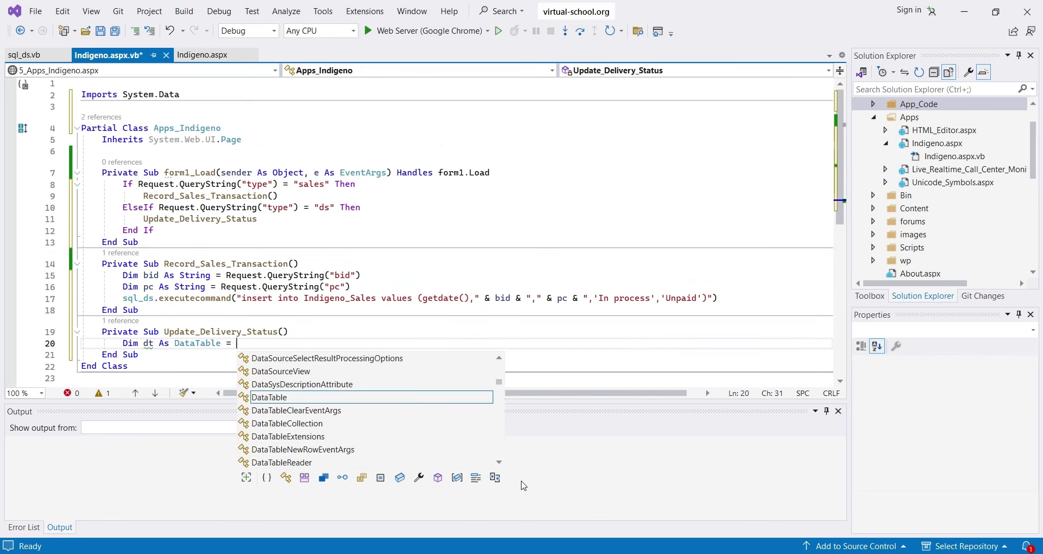
{"action": "type", "text": "sql"}
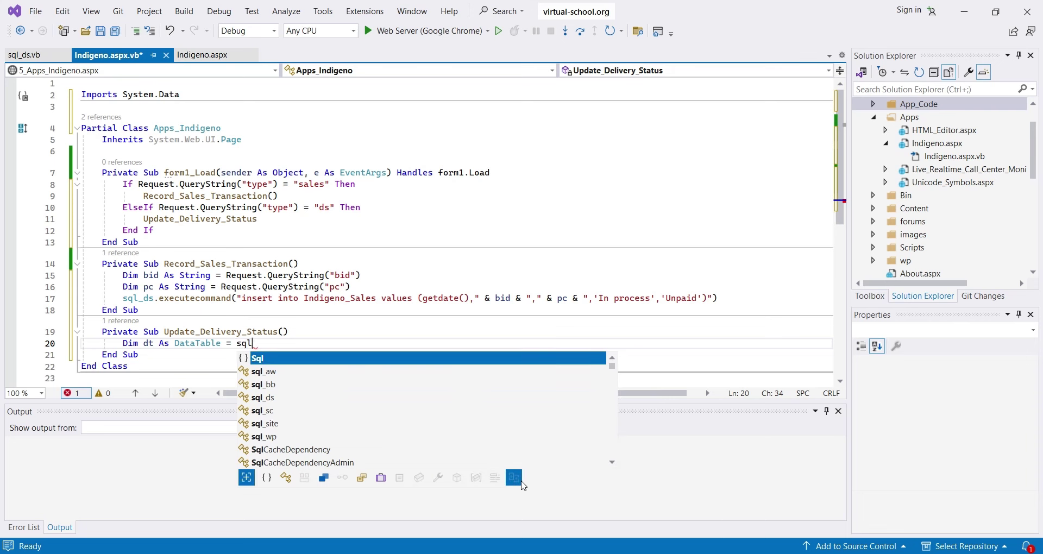
{"action": "type", "text": "_ds.e"}
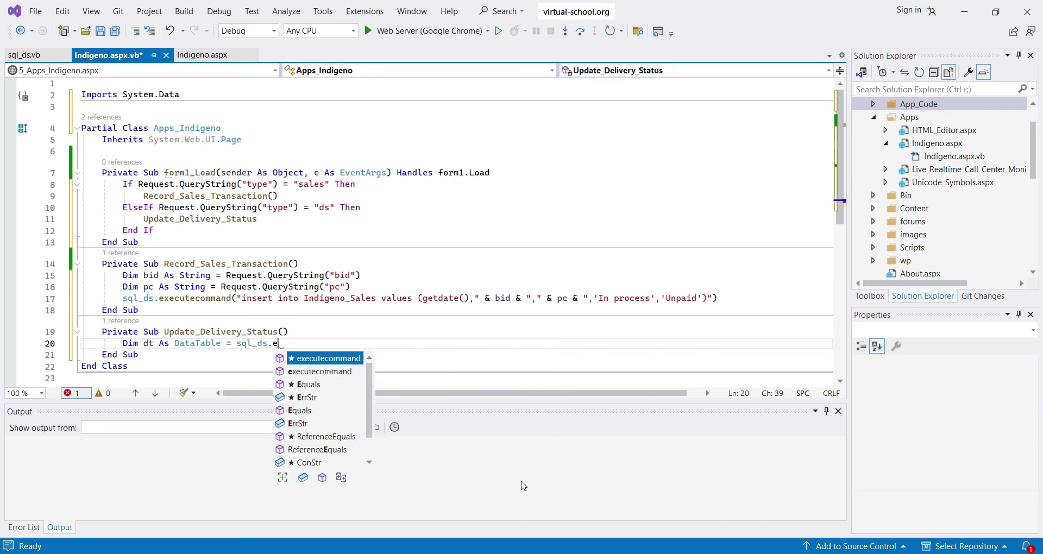
{"action": "type", "text": "xecutecommand(\"select * from "}
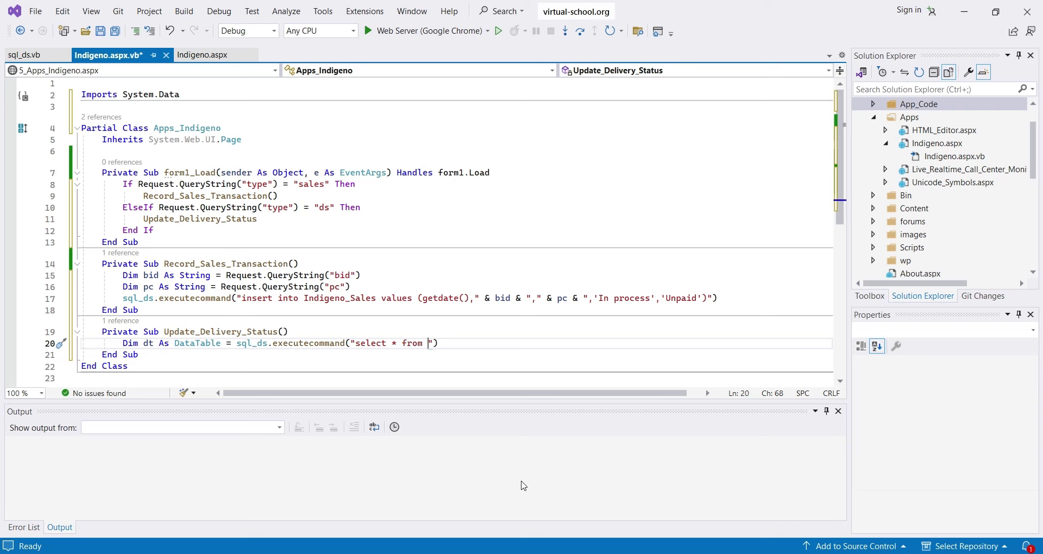
{"action": "type", "text": "indigeno_sales where "}
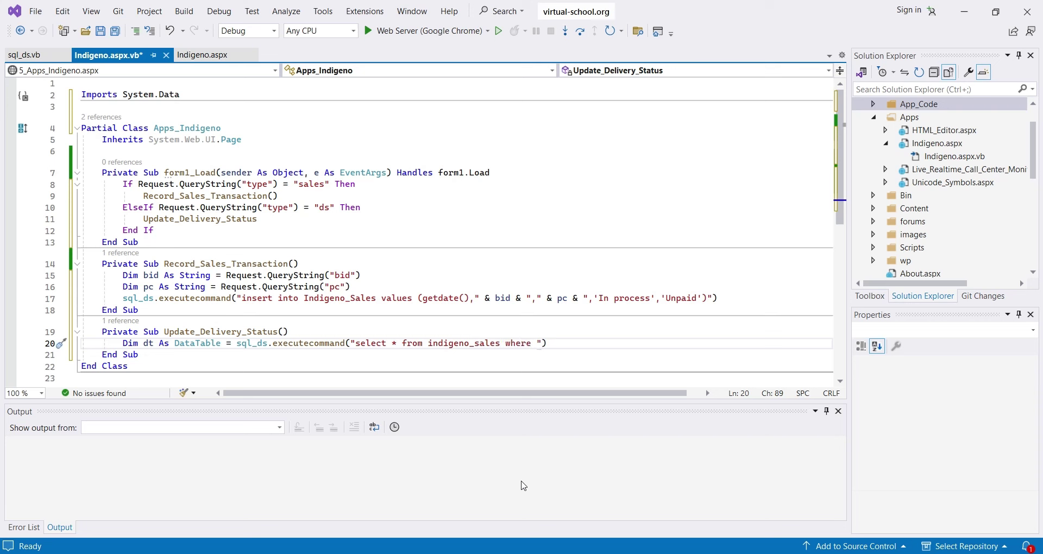
{"action": "type", "text": "id = '"}
{"action": "type", "text": "\" & id "}
{"action": "type", "text": "& \"'"}
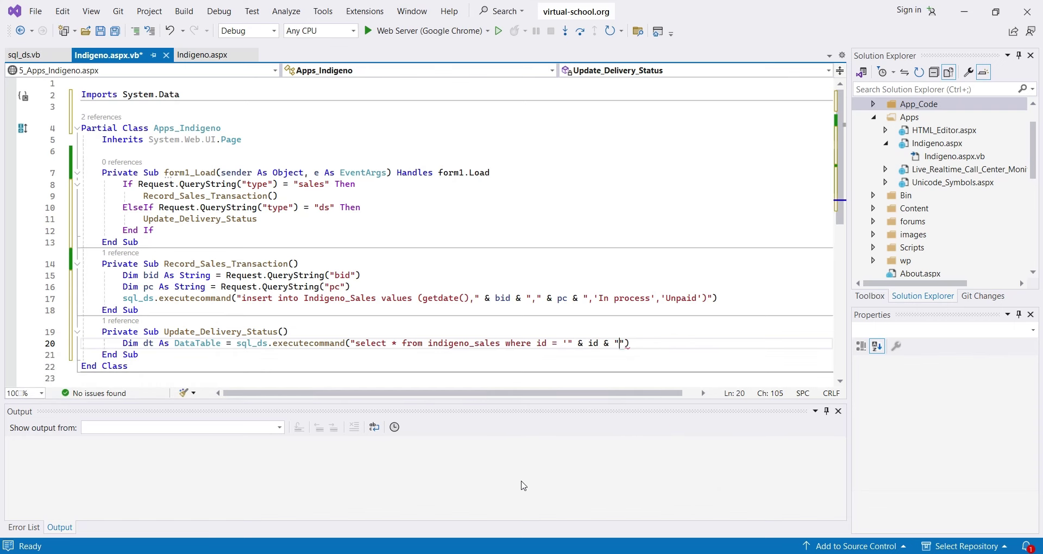
Insert a blank line above the dt declaration and rename the concatenated variable in its query to _id
{"action": "key", "text": "Up"}
{"action": "key", "text": "Return"}
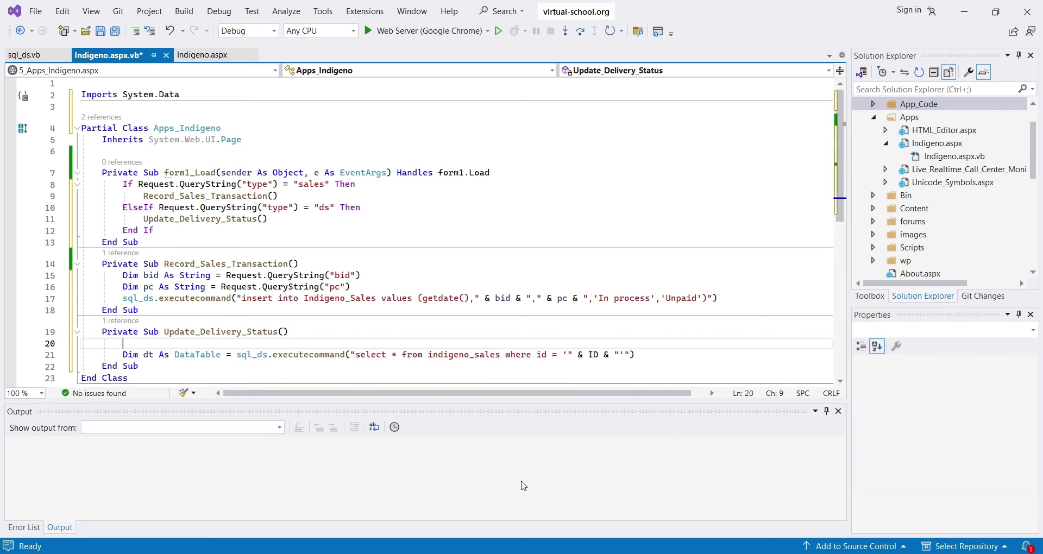
{"action": "double_click", "coordinate": [594, 354]}
{"action": "type", "text": "_id"}
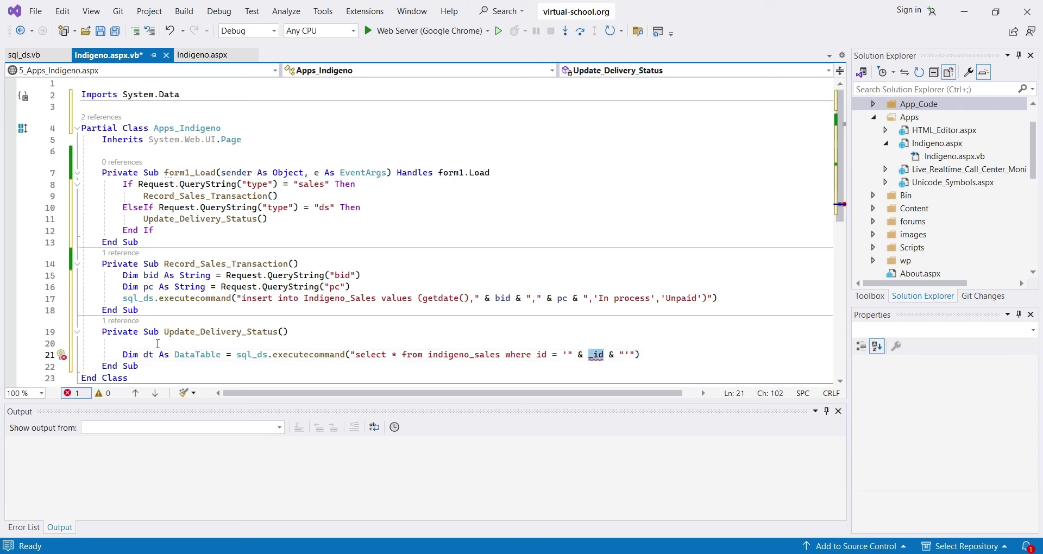
Declare _id As String = Request.QueryString("id") on the blank line above the dt declaration
{"action": "key", "text": "Up"}
{"action": "type", "text": "Dim _id"}
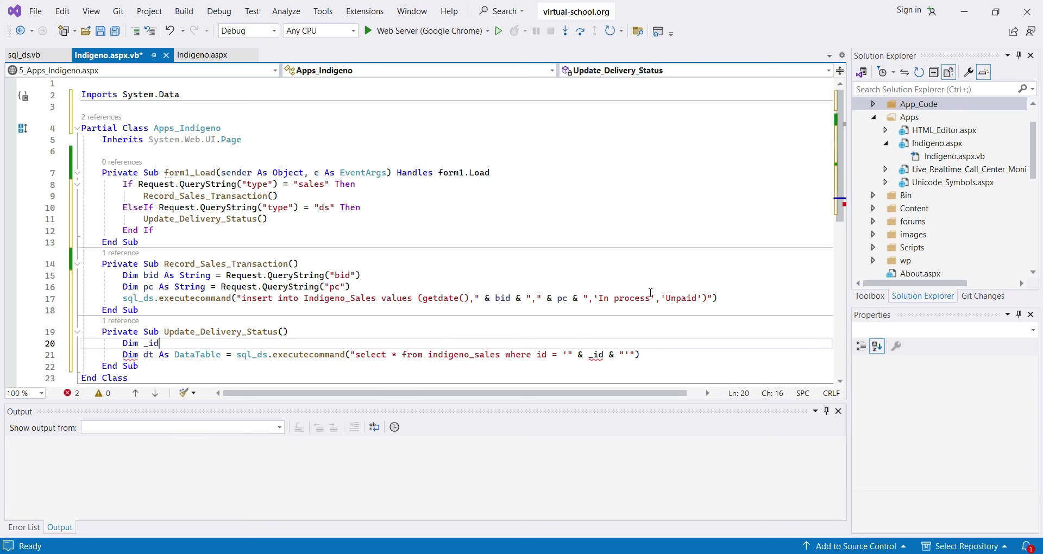
{"action": "type", "text": " As String = quer"}
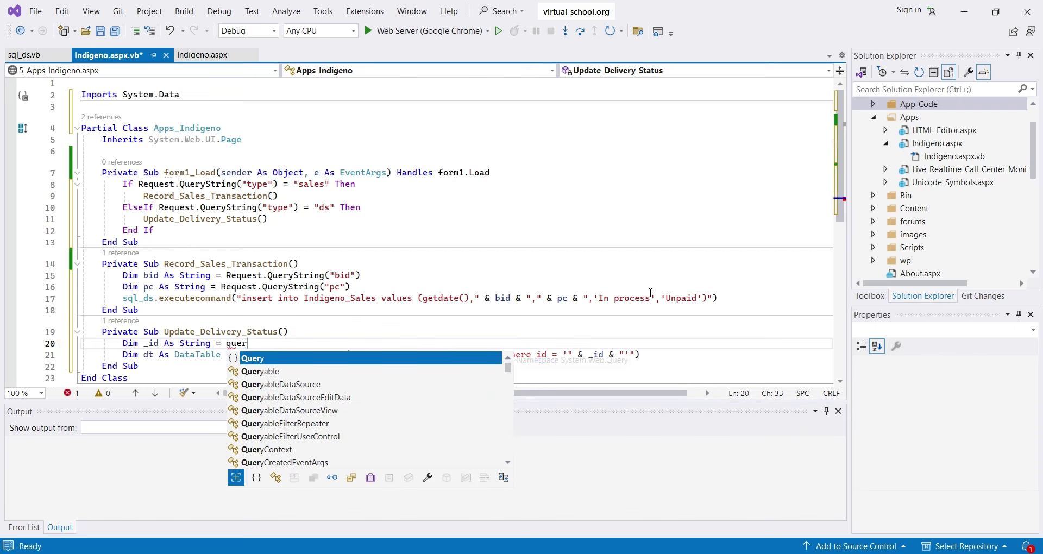
{"action": "key", "text": "BackSpace"}
{"action": "key", "text": "BackSpace"}
{"action": "key", "text": "BackSpace"}
{"action": "key", "text": "BackSpace"}
{"action": "type", "text": "Requ"}
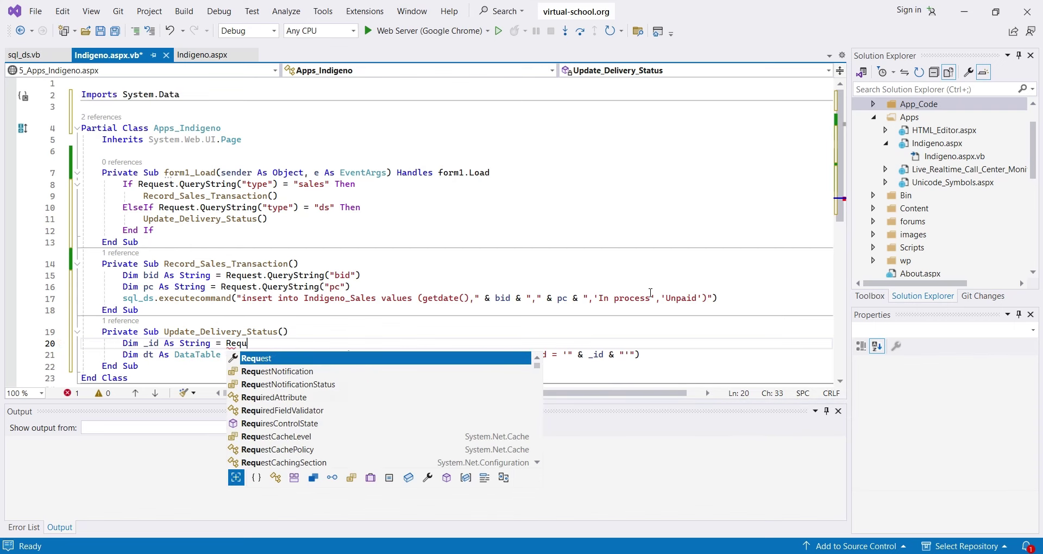
{"action": "type", "text": "est.QueryString(\""}
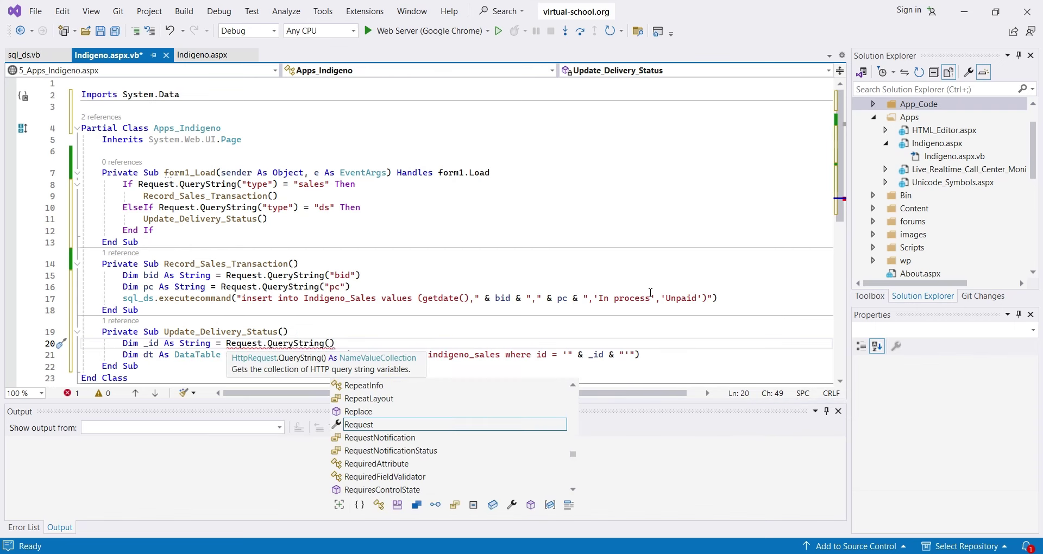
{"action": "type", "text": "id"}
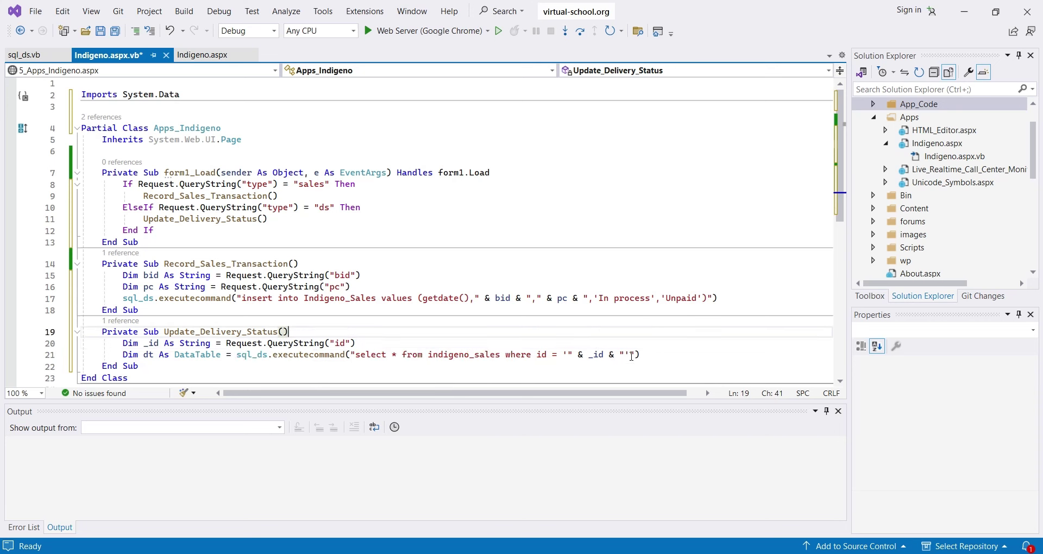
Below the dt declaration, start declaring ds As String = dt.Rows(0).Item with an empty quoted column name
{"action": "left_click", "coordinate": [665, 353]}
{"action": "key", "text": "Return"}
{"action": "type", "text": "Dim d"}
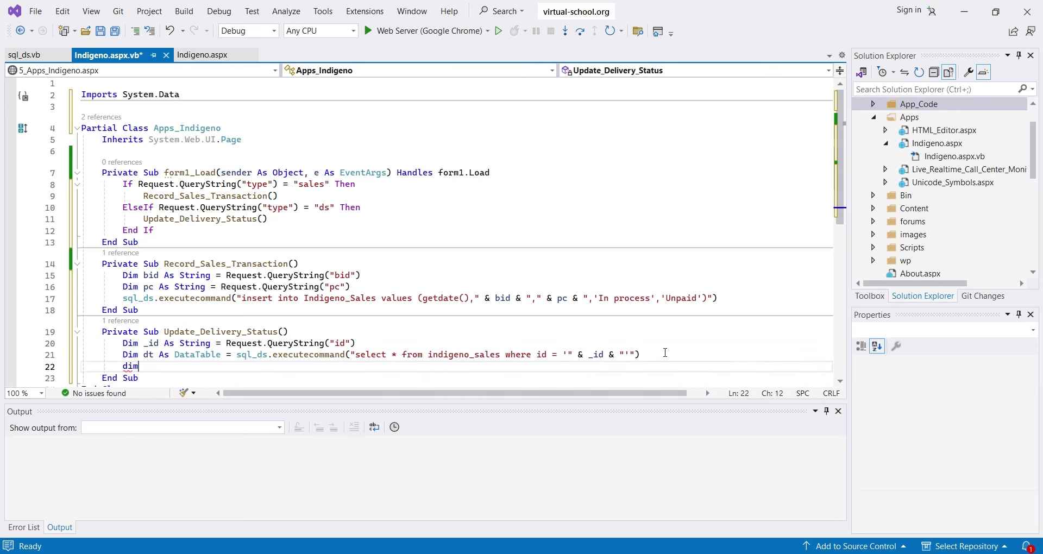
{"action": "type", "text": "s"}
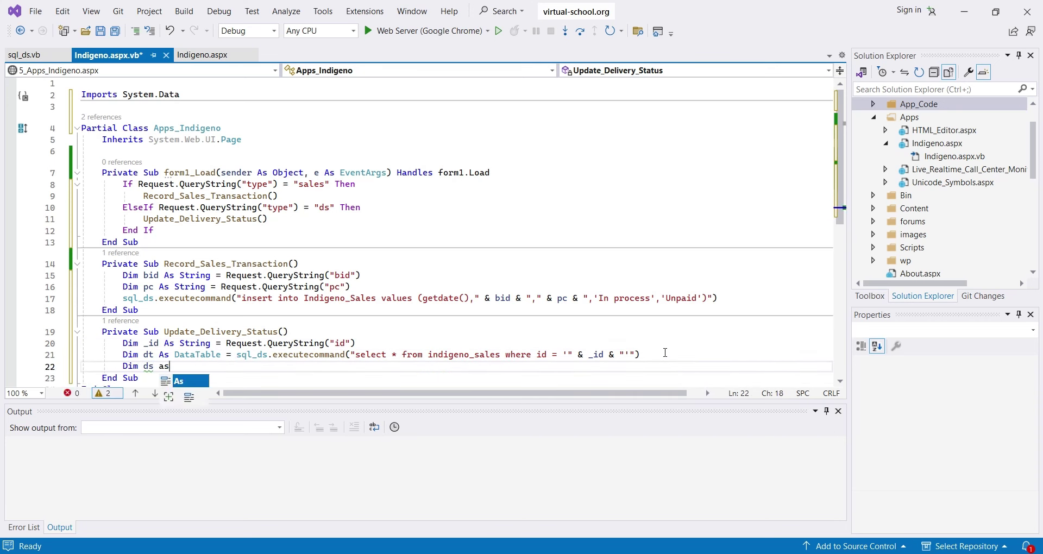
{"action": "type", "text": " As String = dt.row"}
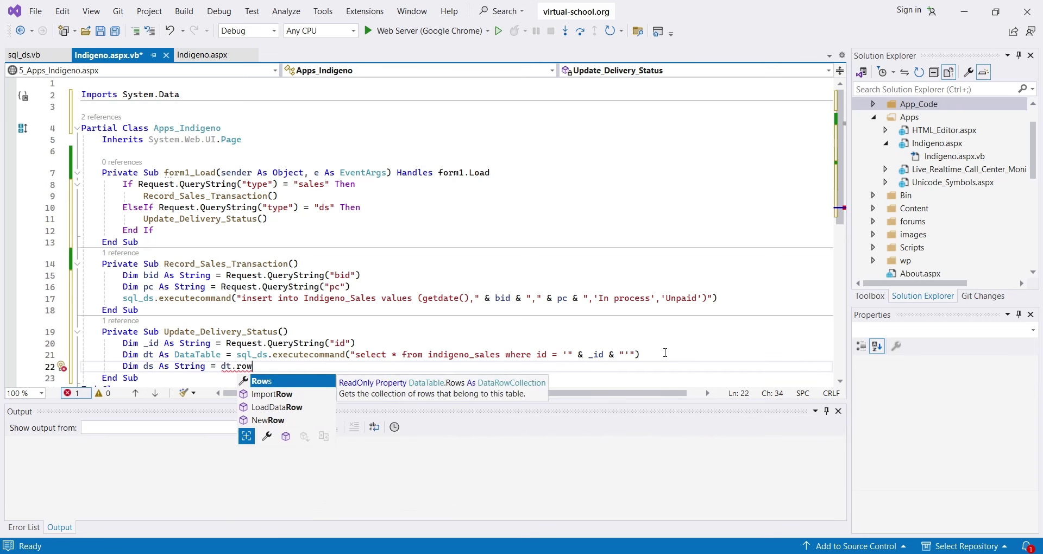
{"action": "type", "text": "s(0).Item("}
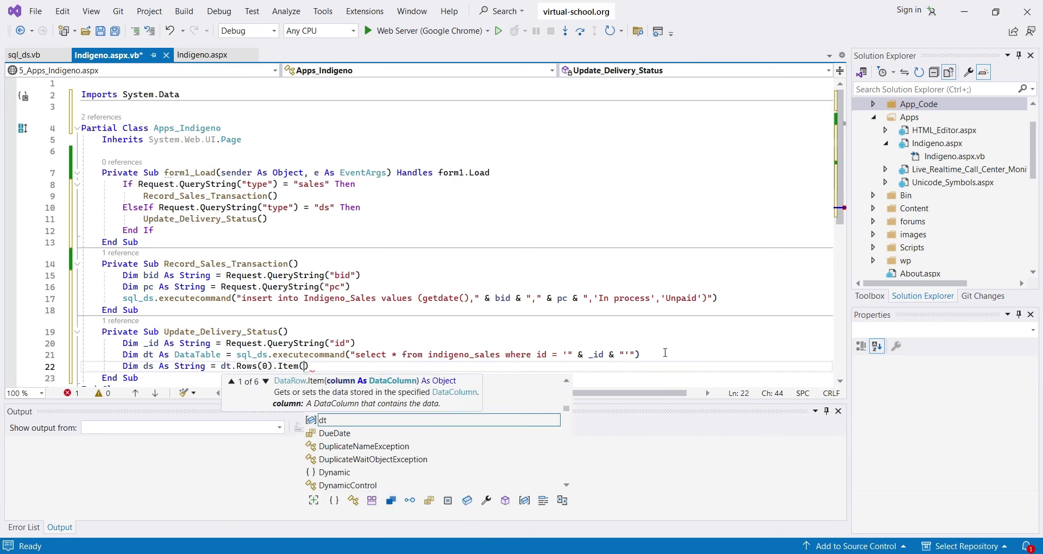
{"action": "type", "text": "\"D"}
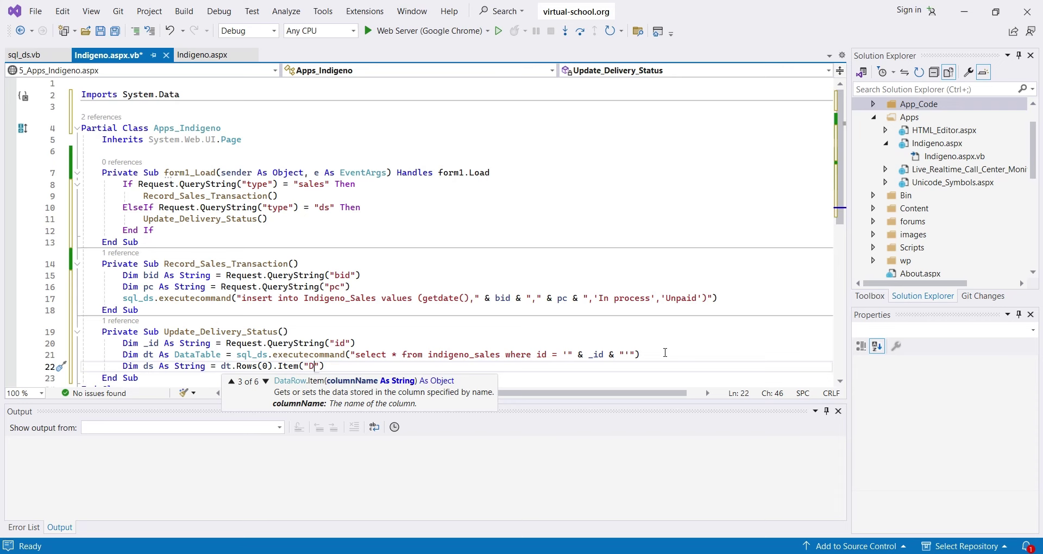
{"action": "key", "text": "BackSpace"}
Look up the Indigeno_Sales field names in the Power BI report, then enter Sales_Delivery_Status as the column name in the ds declaration
{"action": "key", "text": "alt+Tab"}
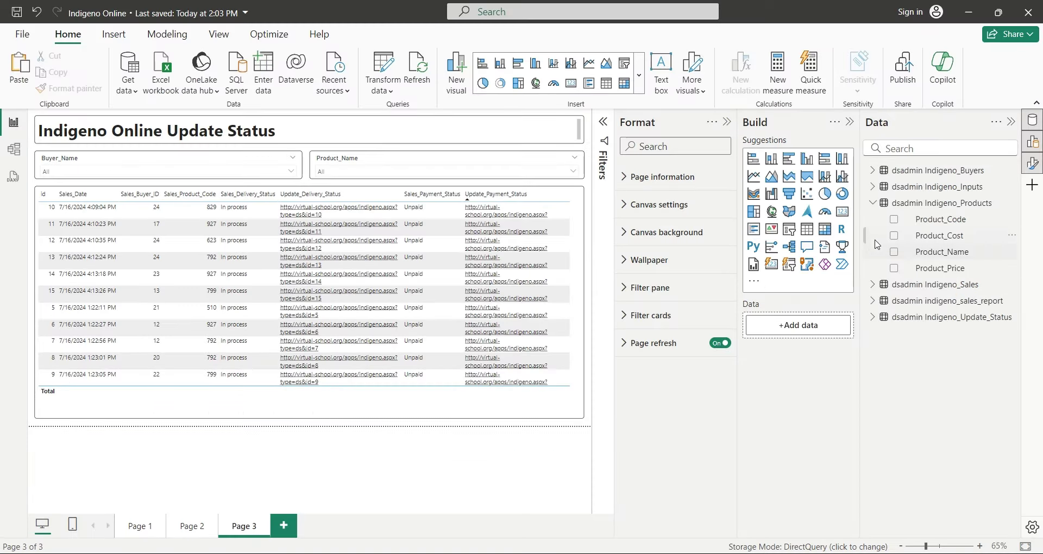
{"action": "left_click", "coordinate": [872, 286]}
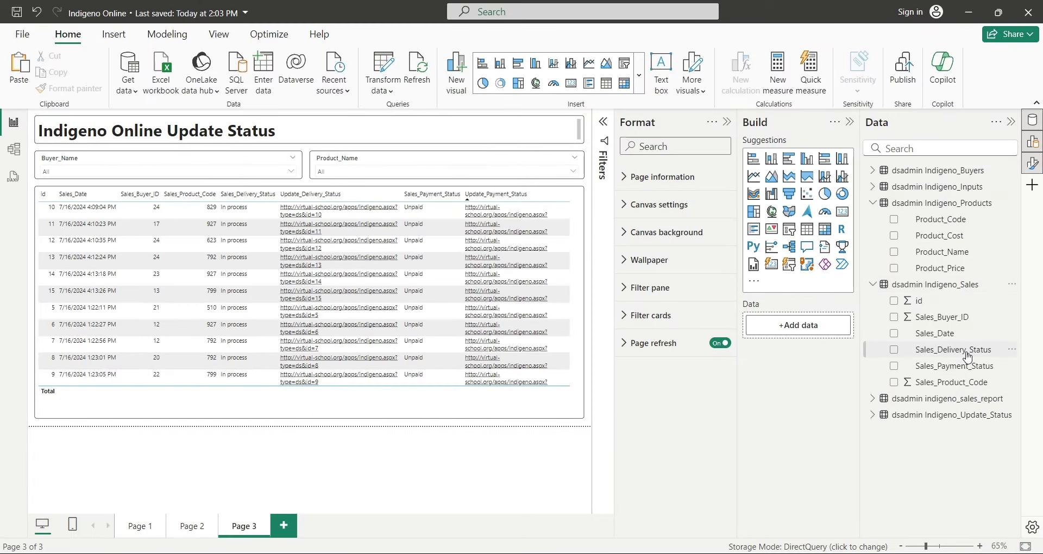
{"action": "key", "text": "alt+Tab"}
{"action": "type", "text": "Sales_D"}
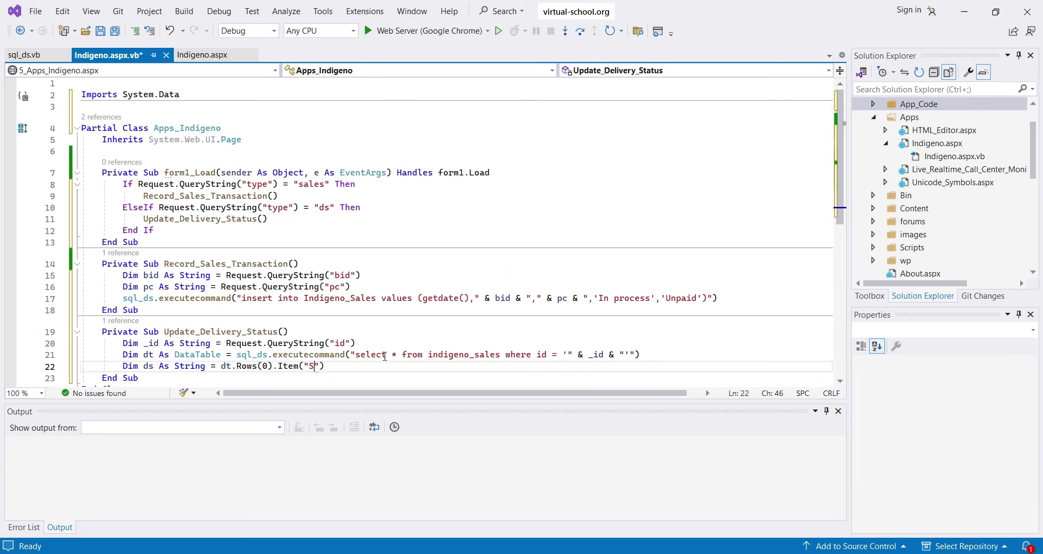
{"action": "type", "text": "elivery_Status"}
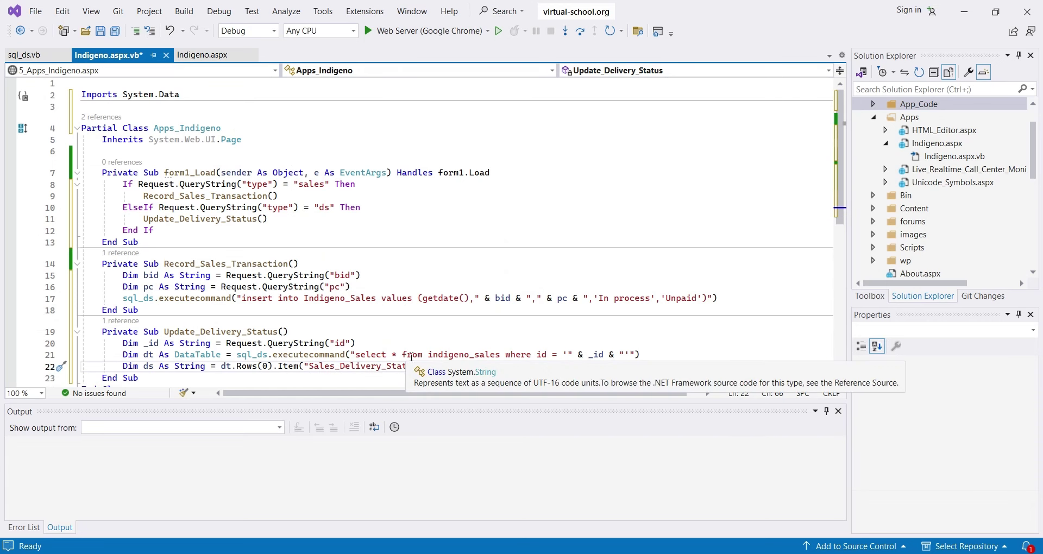
Add an If ds = "In process" Then block below the ds declaration
{"action": "left_click", "coordinate": [444, 366]}
{"action": "key", "text": "Return"}
{"action": "scroll", "coordinate": [492, 309], "scroll_direction": "down", "scroll_amount": 2}
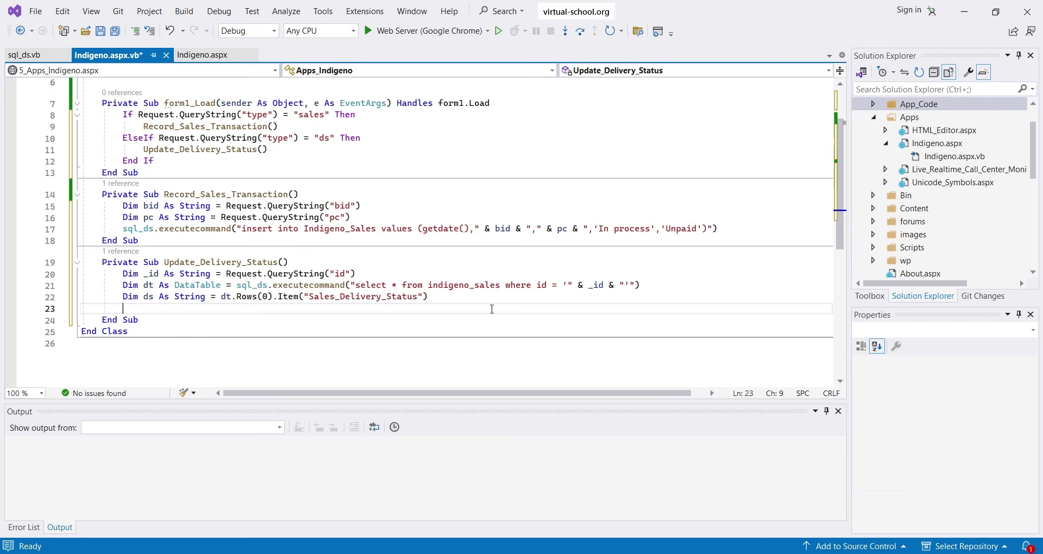
{"action": "type", "text": "If ds = "}
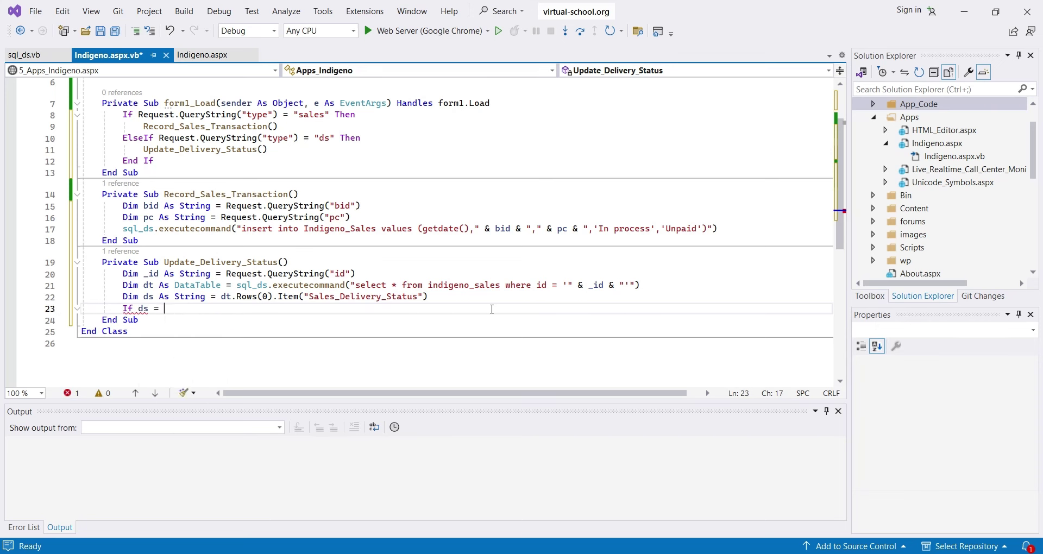
{"action": "type", "text": "\"In process\" Then"}
{"action": "key", "text": "Return"}
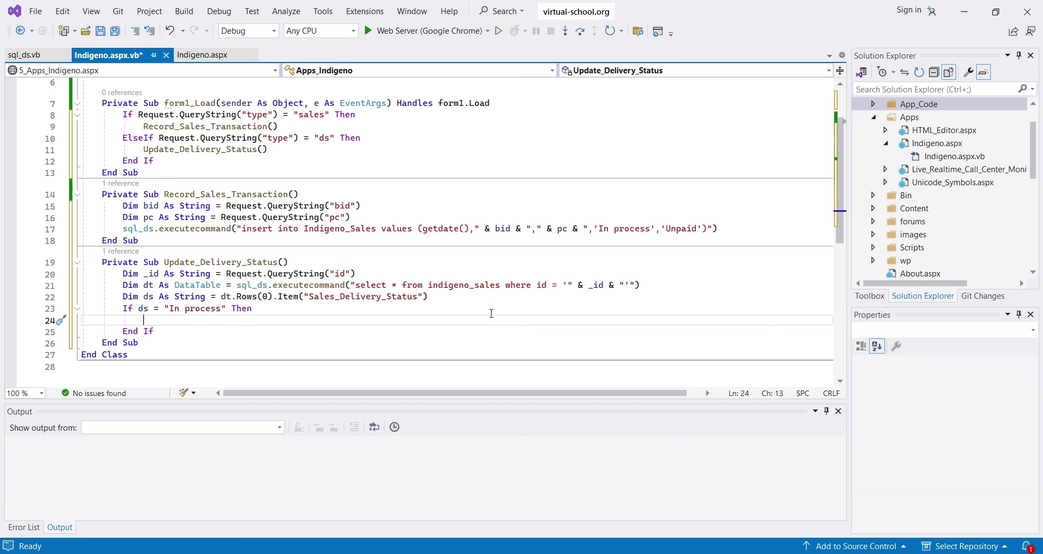
Inside the If block, start an sql_ds.executecommand call with the query text "update indigeno_sales", reusing the table name from the select query
{"action": "type", "text": "sqlds"}
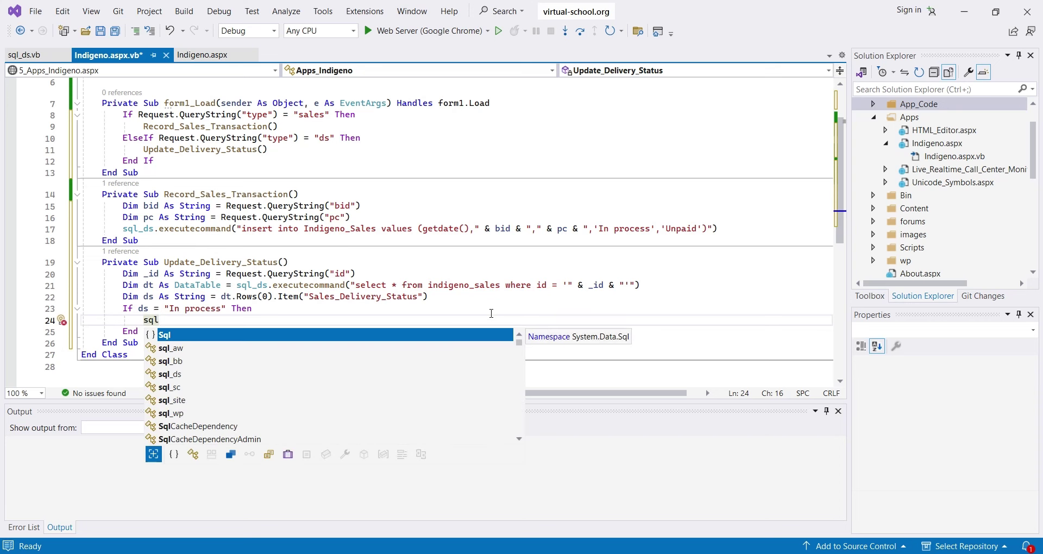
{"action": "key", "text": "BackSpace"}
{"action": "key", "text": "BackSpace"}
{"action": "type", "text": "_"}
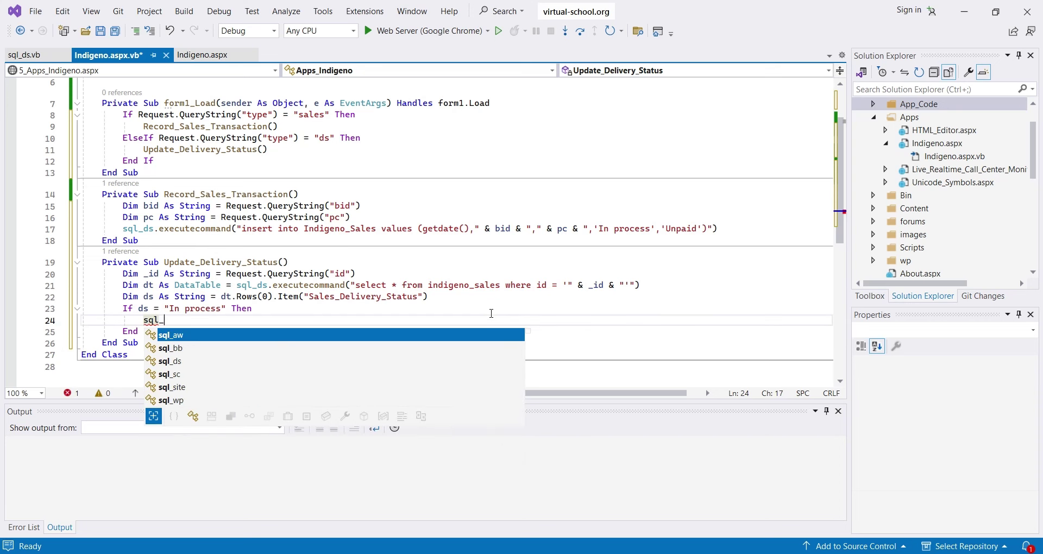
{"action": "type", "text": "ds.executecommand(\"upda"}
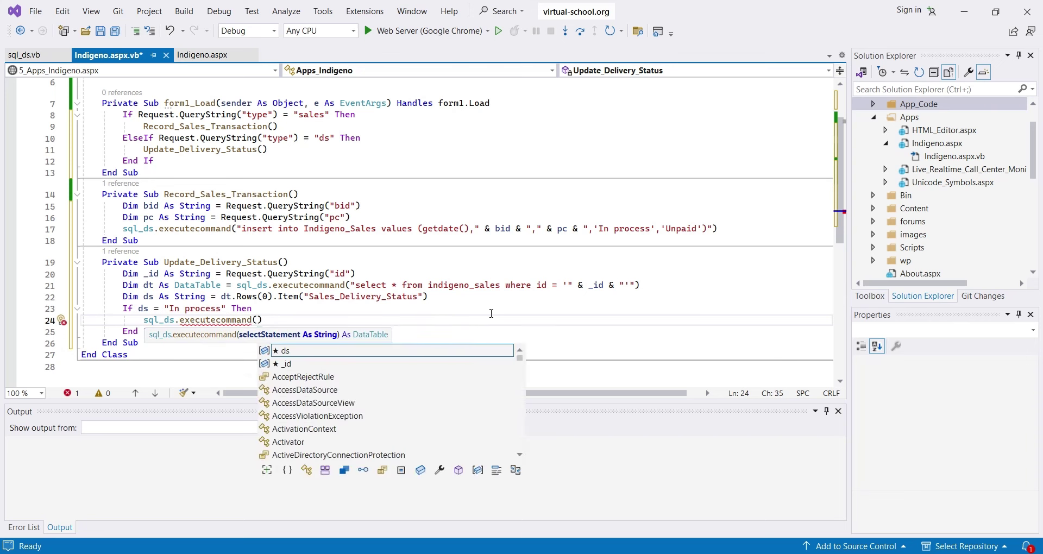
{"action": "type", "text": "te"}
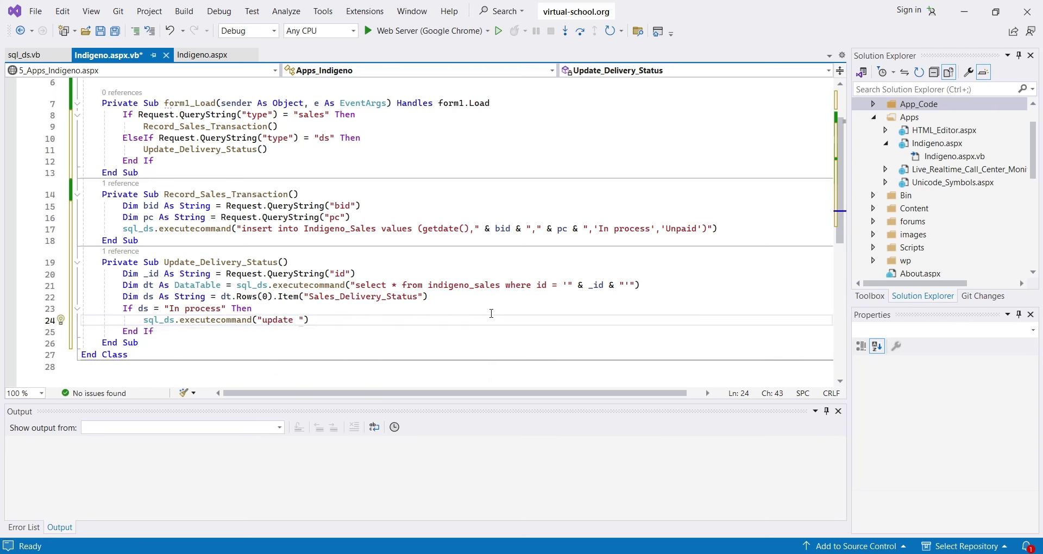
{"action": "double_click", "coordinate": [466, 285]}
{"action": "key", "text": "ctrl+c"}
{"action": "left_click", "coordinate": [302, 320]}
{"action": "key", "text": "ctrl+v"}
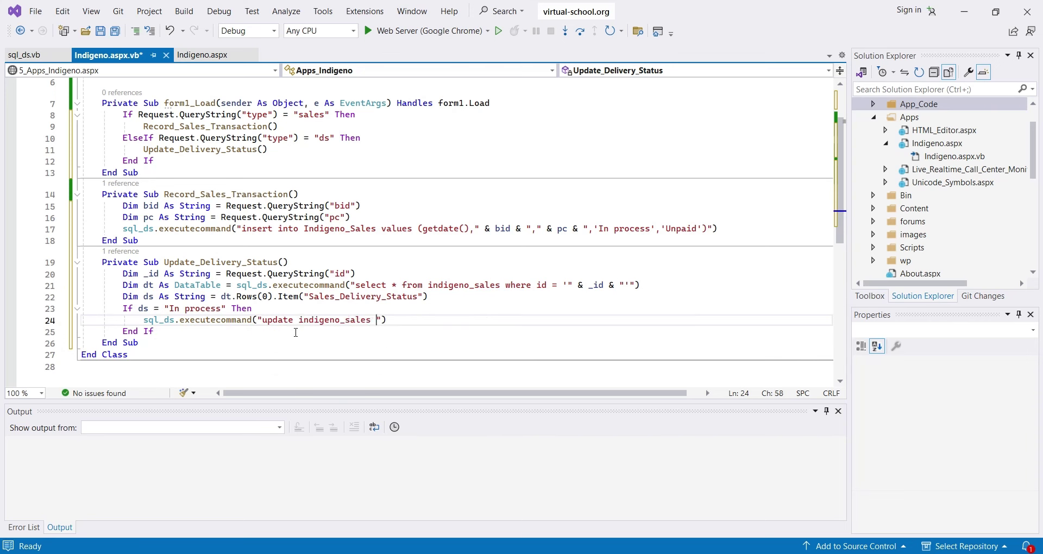
Complete the update query with set Sales_Delivery_Status = 'Complete' where id = '" & _id & "'", reusing the column name from the ds declaration
{"action": "type", "text": "set"}
{"action": "double_click", "coordinate": [348, 296]}
{"action": "key", "text": "ctrl+c"}
{"action": "left_click", "coordinate": [397, 321]}
{"action": "key", "text": "ctrl+v"}
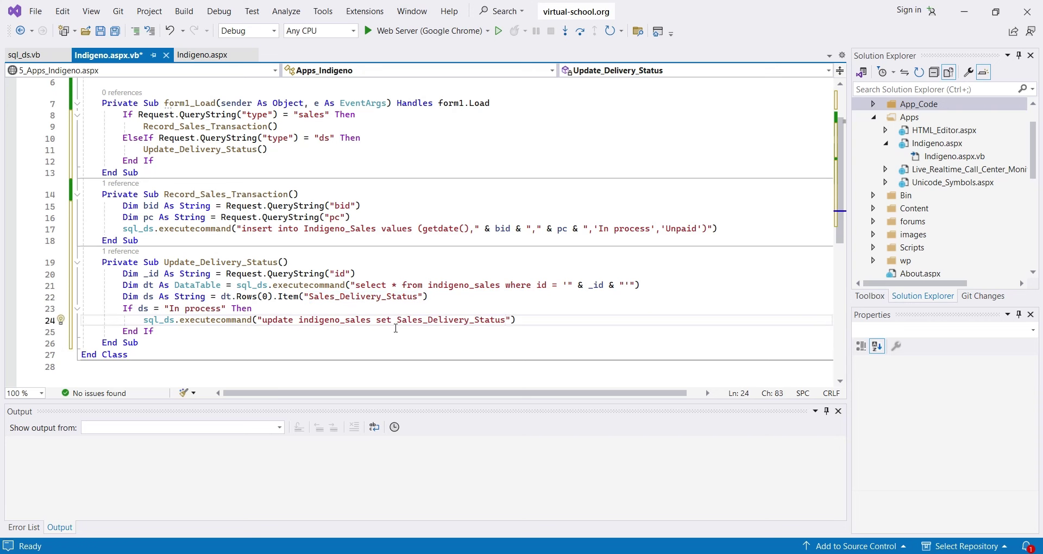
{"action": "type", "text": "= ''"}
{"action": "key", "text": "Left"}
{"action": "type", "text": "Complete' where id"}
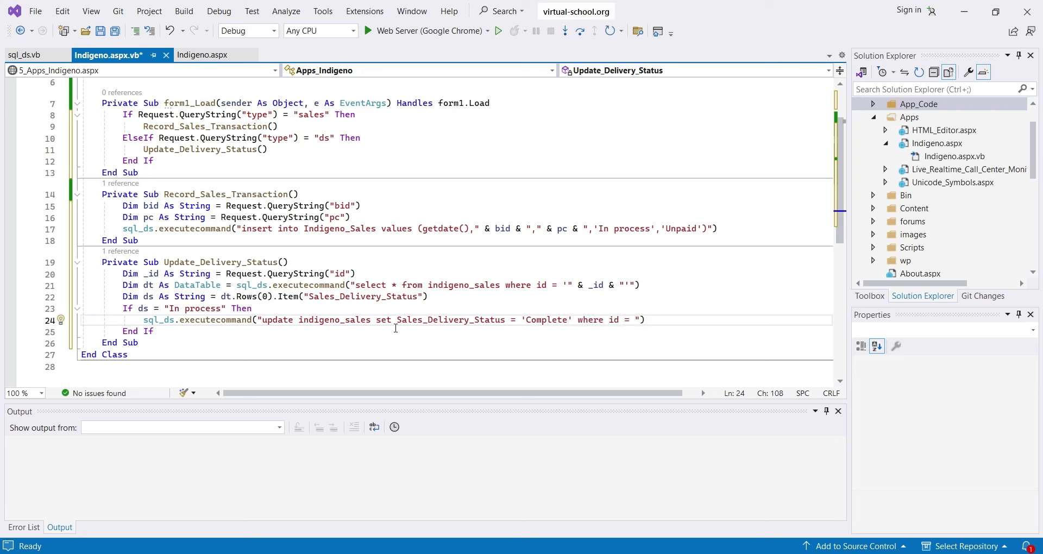
{"action": "type", "text": " = '\" & _"}
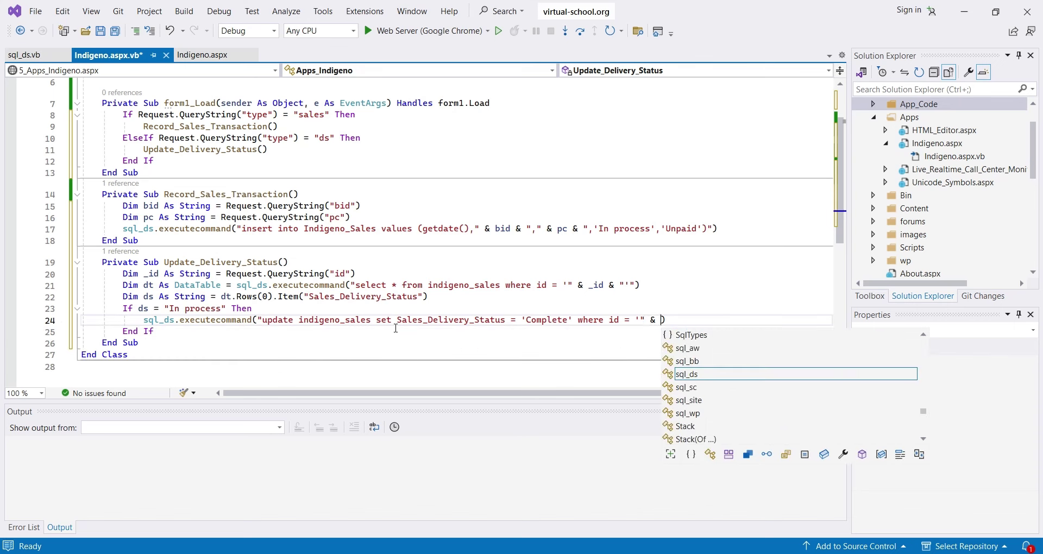
{"action": "type", "text": "id & \"'"}
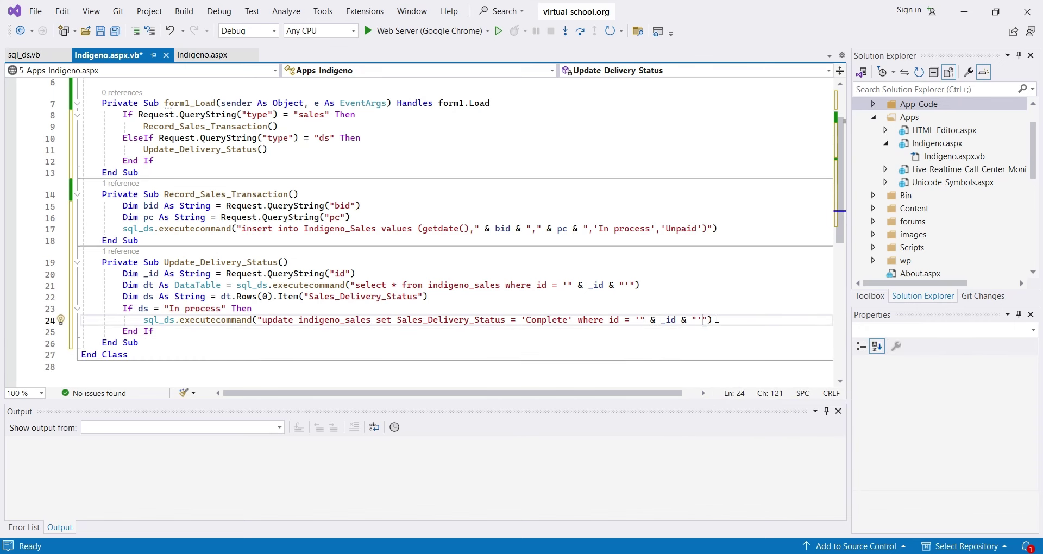
Duplicate the In process condition and its update call inside the If block, and turn the copy into ElseIf ds = "Complete" Then
{"action": "key", "text": "End"}
{"action": "key", "text": "shift+Up"}
{"action": "key", "text": "shift+Down"}
{"action": "key", "text": "Return"}
{"action": "key", "text": "ctrl+v"}
{"action": "left_click", "coordinate": [145, 332]}
{"action": "type", "text": "Else"}
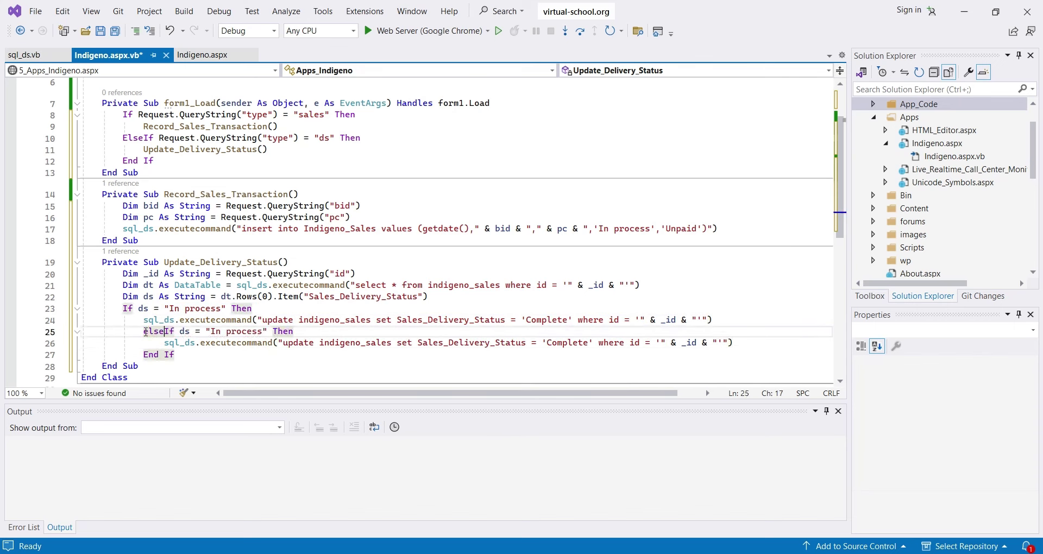
{"action": "left_click", "coordinate": [357, 274]}
{"action": "left_click", "coordinate": [190, 331]}
{"action": "left_click_drag", "start_coordinate": [191, 330], "coordinate": [241, 331]}
{"action": "type", "text": "Complete"}
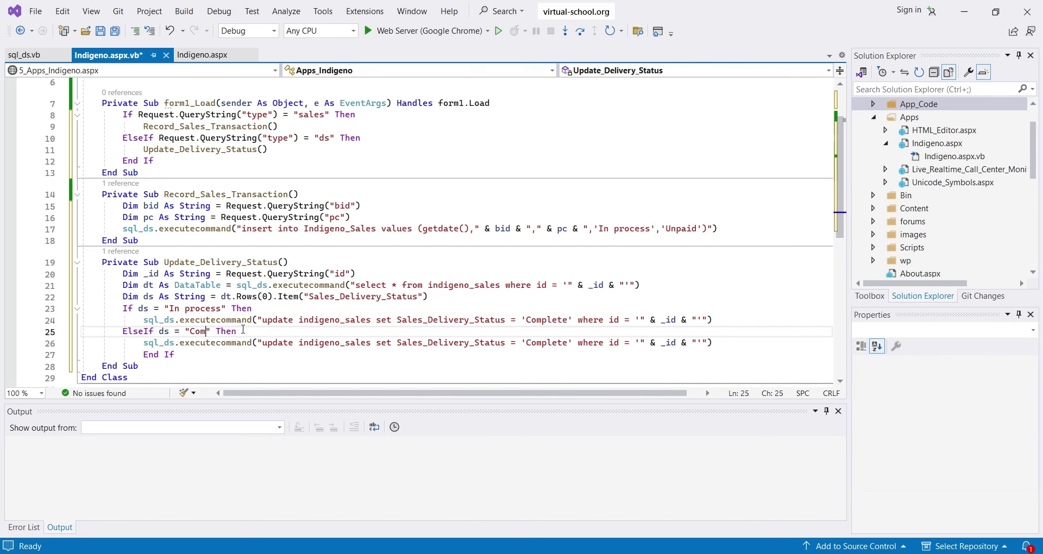
Set the delivery status in the ElseIf branch's update query to 'In process' and save Indigeno.aspx.vb
{"action": "left_click", "coordinate": [268, 285]}
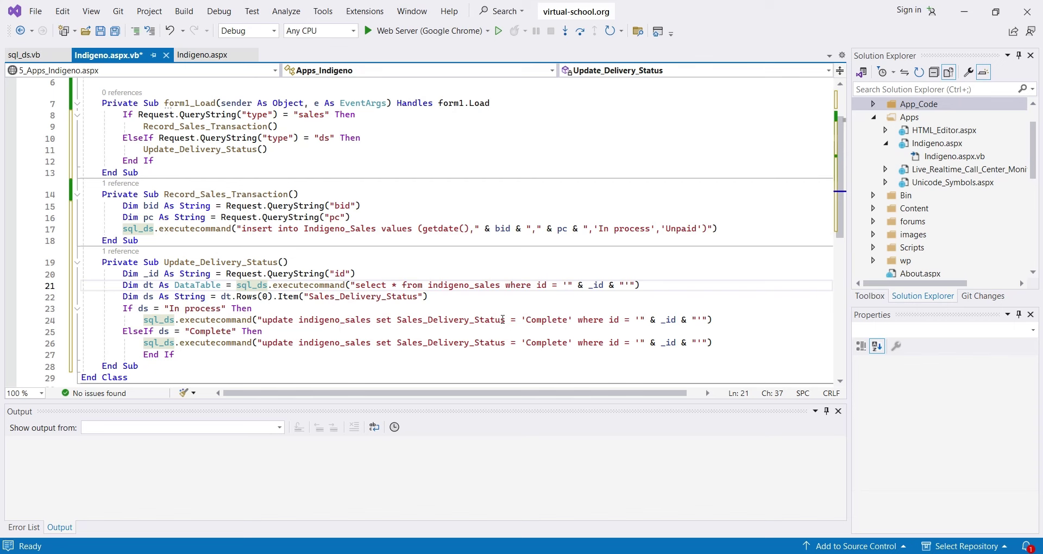
{"action": "left_click_drag", "start_coordinate": [170, 308], "coordinate": [222, 309]}
{"action": "key", "text": "ctrl+c"}
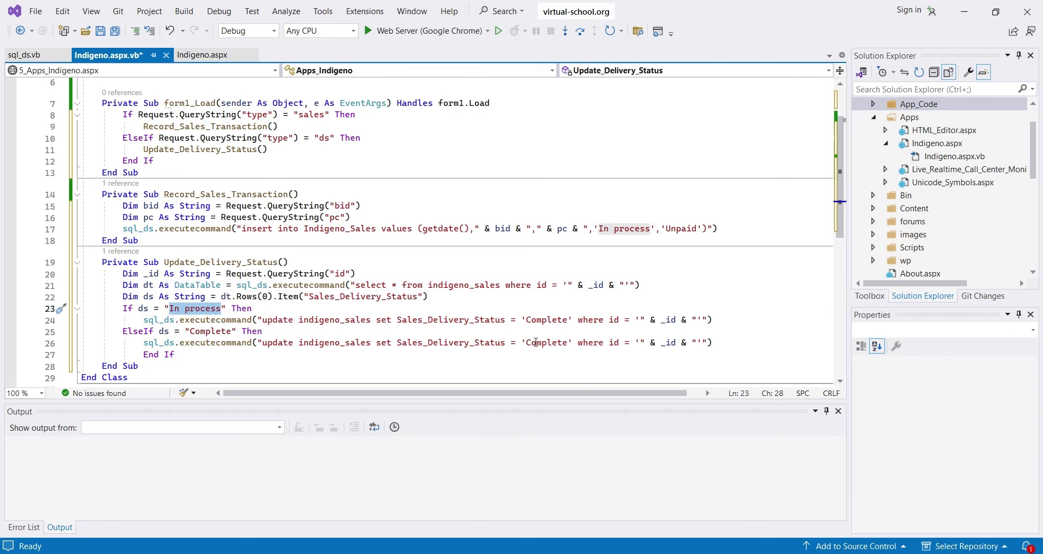
{"action": "double_click", "coordinate": [549, 343]}
{"action": "key", "text": "ctrl+v"}
{"action": "left_click", "coordinate": [757, 342]}
{"action": "key", "text": "ctrl+s"}
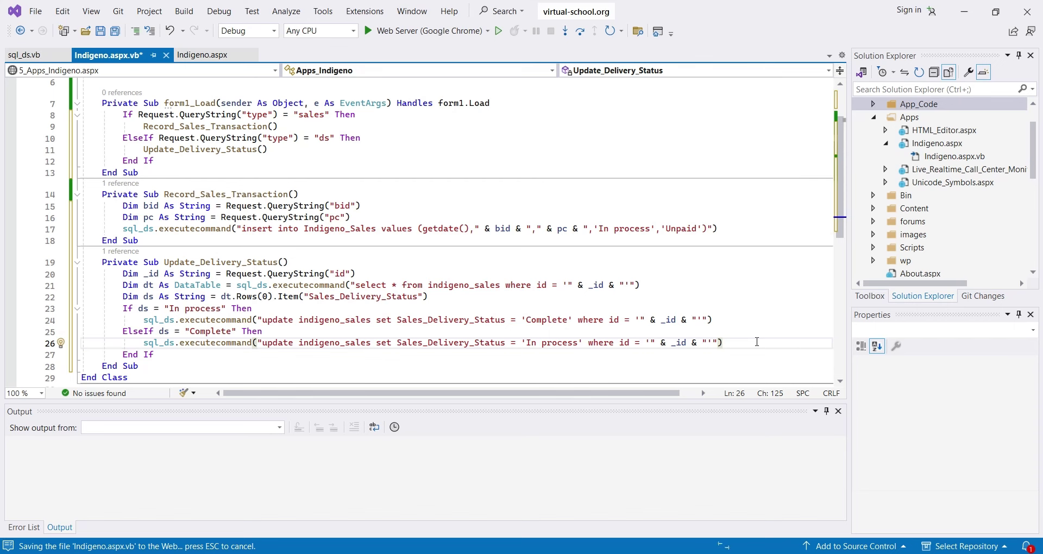
{"action": "key", "text": "Down"}
{"action": "scroll", "coordinate": [622, 144], "scroll_direction": "down", "scroll_amount": 1}
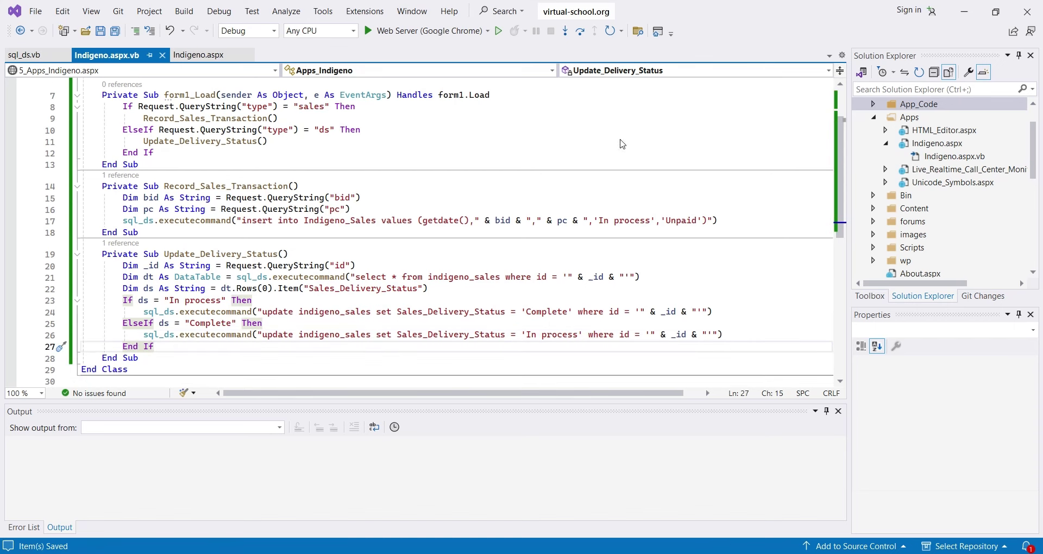
Switch to Power BI, run the Update_Delivery_Status links for ids 10 and 11, and check the Delivery_Status chart on Page 2
{"action": "key", "text": "alt+Tab"}
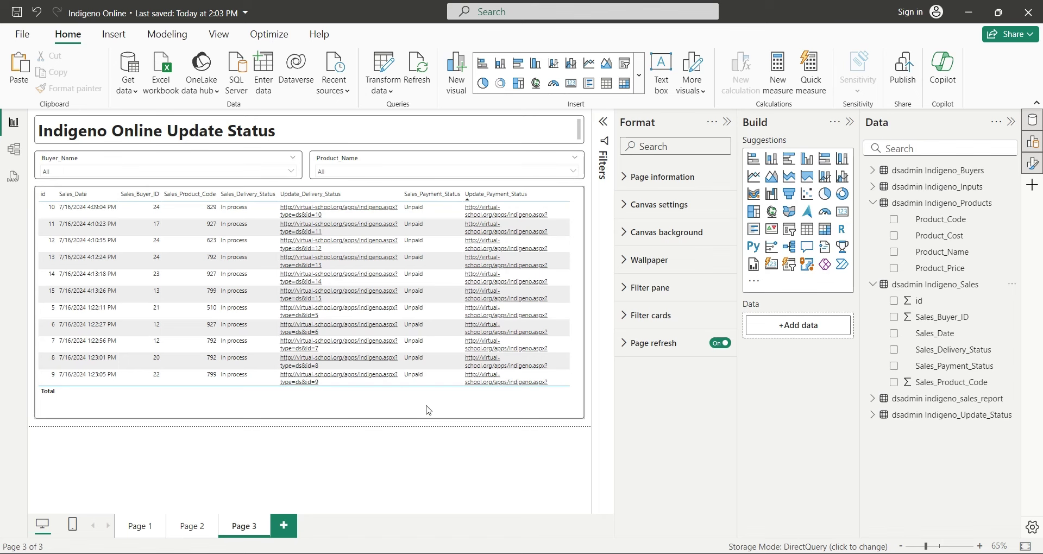
{"action": "left_click", "coordinate": [350, 212]}
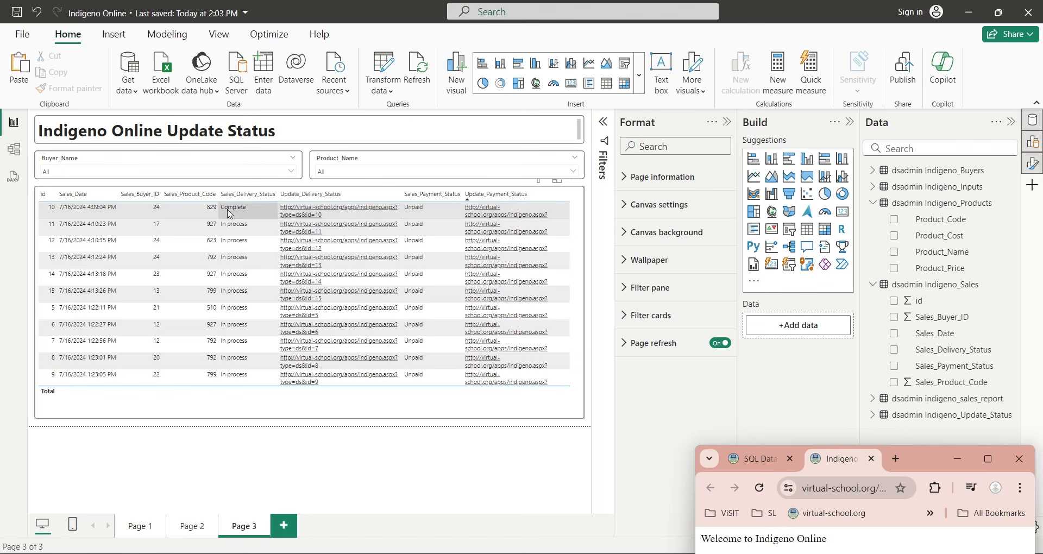
{"action": "left_click", "coordinate": [302, 230]}
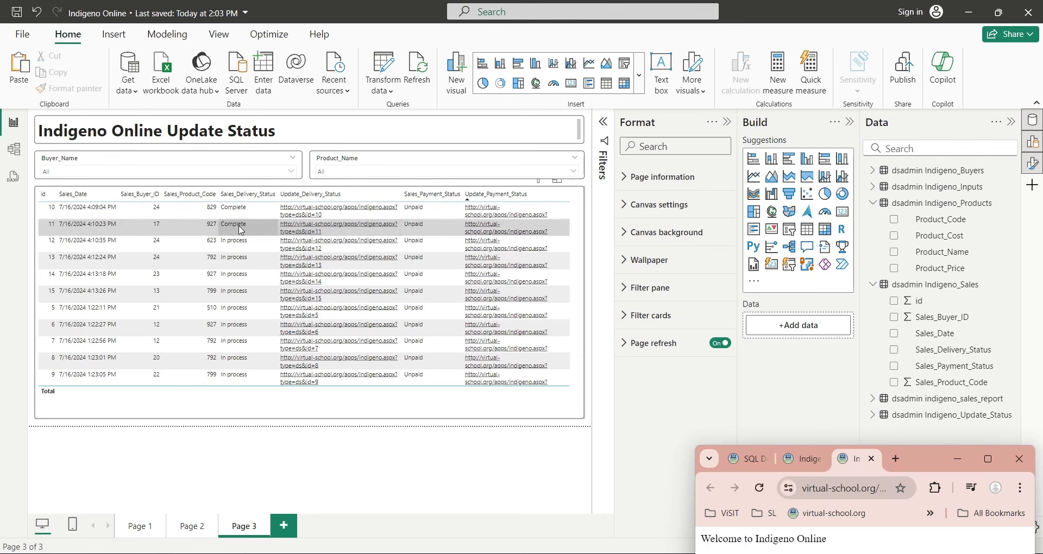
{"action": "left_click", "coordinate": [185, 526]}
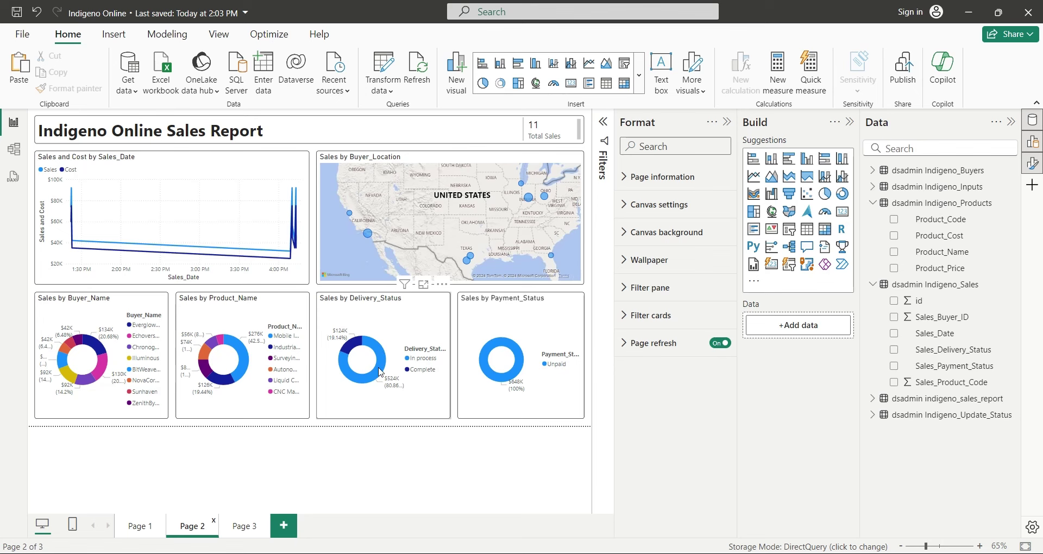
{"action": "left_click", "coordinate": [257, 525]}
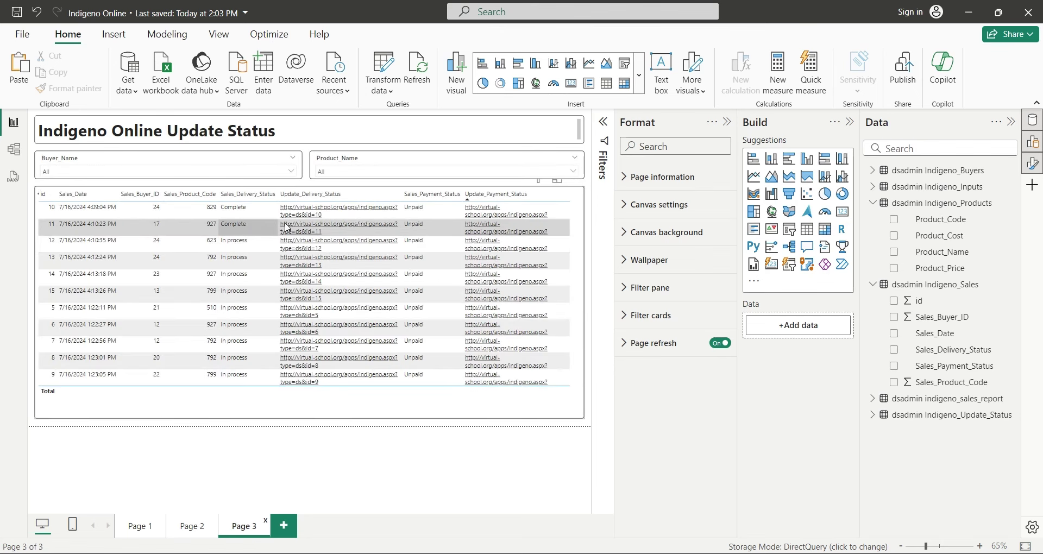
Run the Update_Delivery_Status links for ids 11, 12, 13 and 14 in the Page 3 table
{"action": "left_click", "coordinate": [306, 228]}
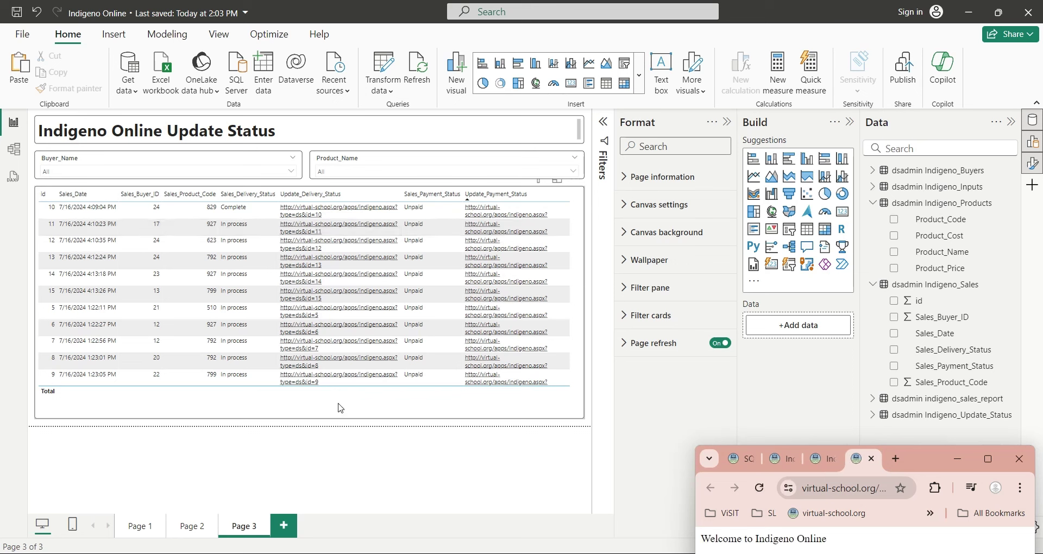
{"action": "left_click", "coordinate": [304, 247]}
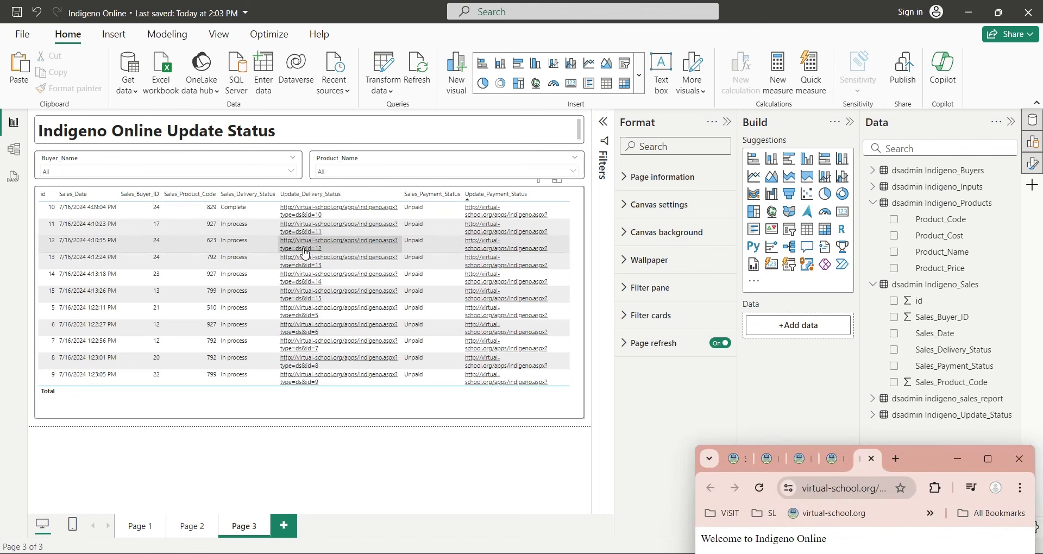
{"action": "left_click", "coordinate": [304, 259]}
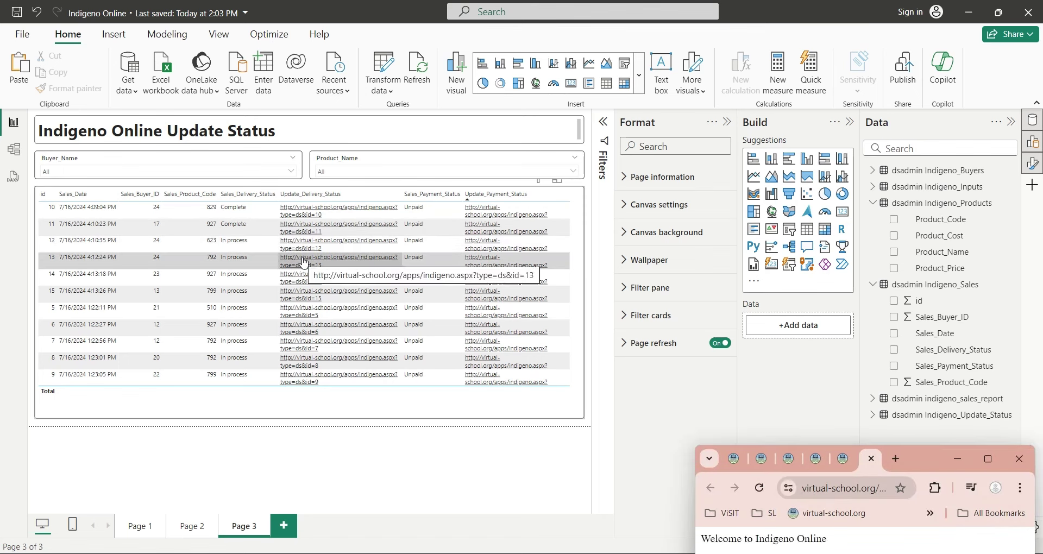
{"action": "left_click", "coordinate": [304, 263]}
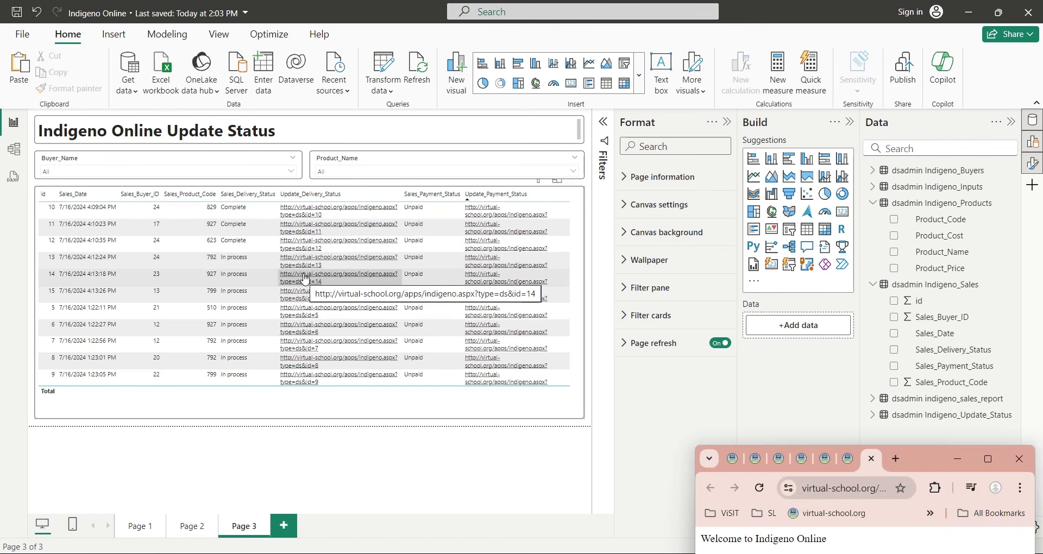
{"action": "left_click", "coordinate": [305, 280]}
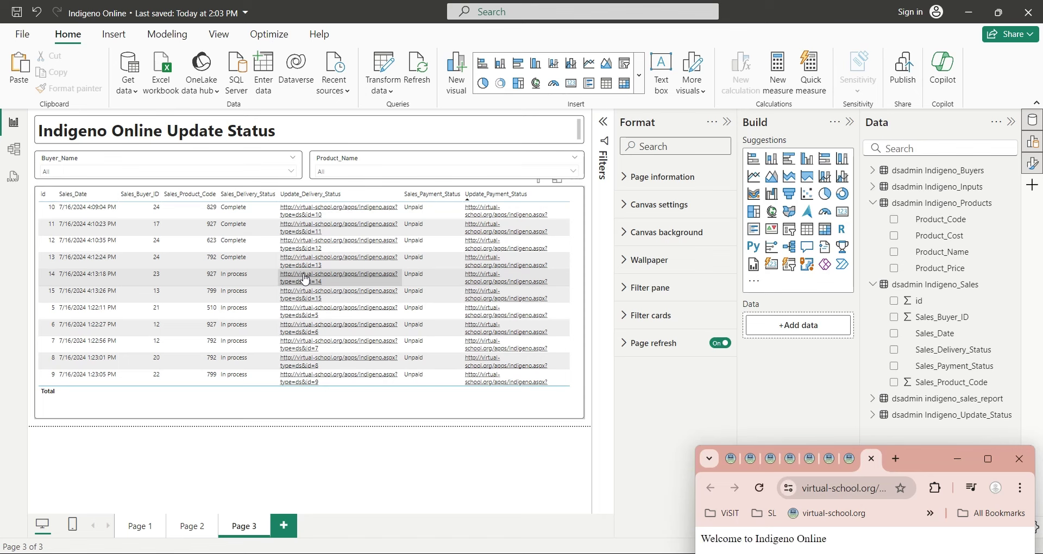
{"action": "left_click", "coordinate": [335, 438]}
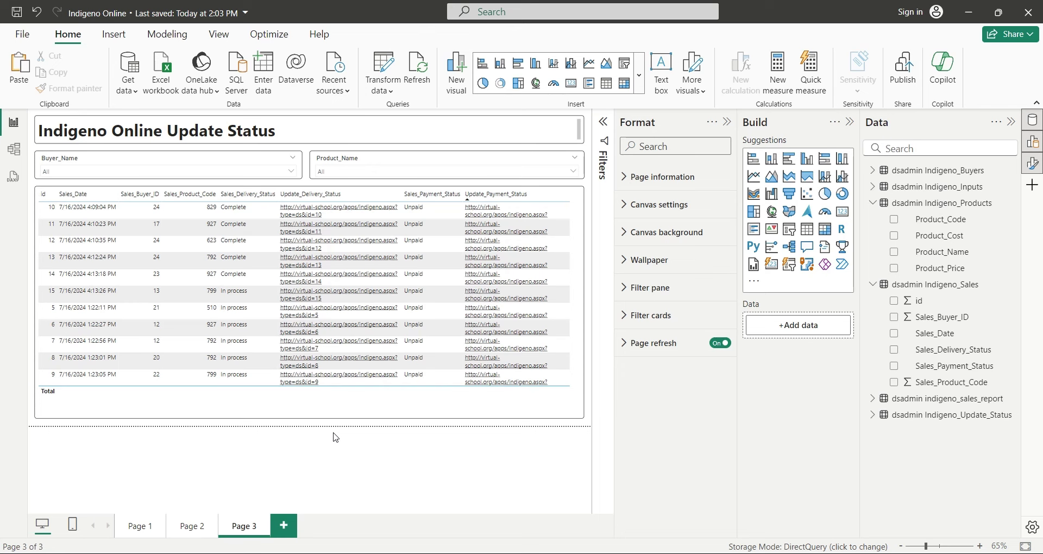
Back in Visual Studio, duplicate the "ds" branch in form1_Load as an ElseIf for type "ps" that calls Update_Payment_Status()
{"action": "key", "text": "alt+Tab"}
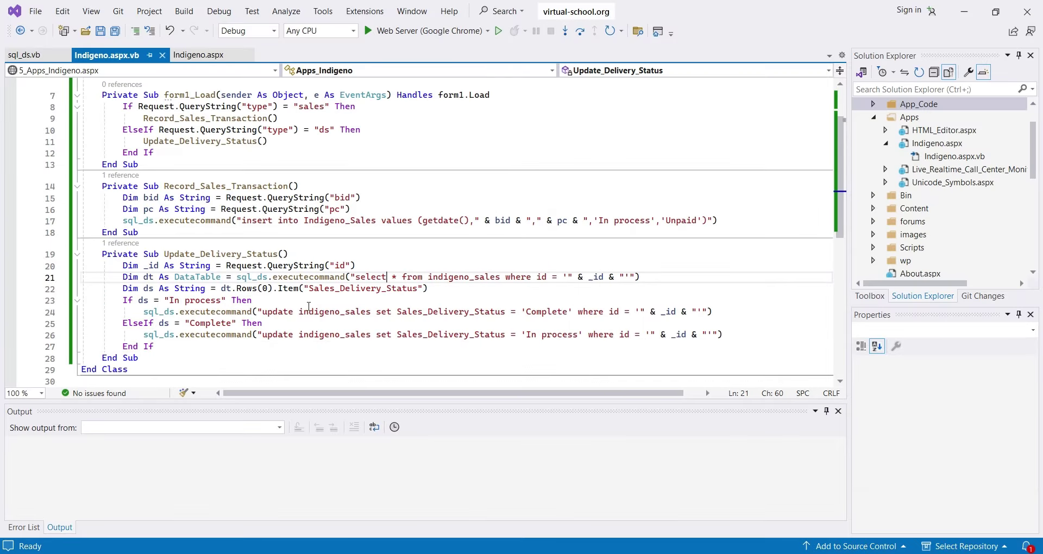
{"action": "left_click_drag", "start_coordinate": [267, 142], "coordinate": [122, 130]}
{"action": "key", "text": "ctrl+c"}
{"action": "left_click", "coordinate": [304, 142]}
{"action": "key", "text": "Return"}
{"action": "key", "text": "ctrl+v"}
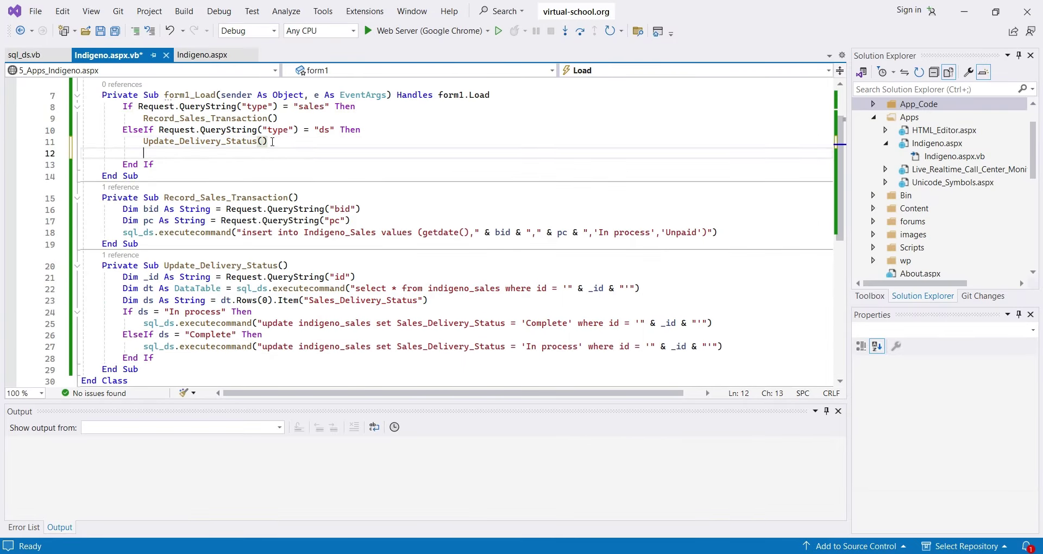
{"action": "double_click", "coordinate": [325, 152]}
{"action": "type", "text": "ps"}
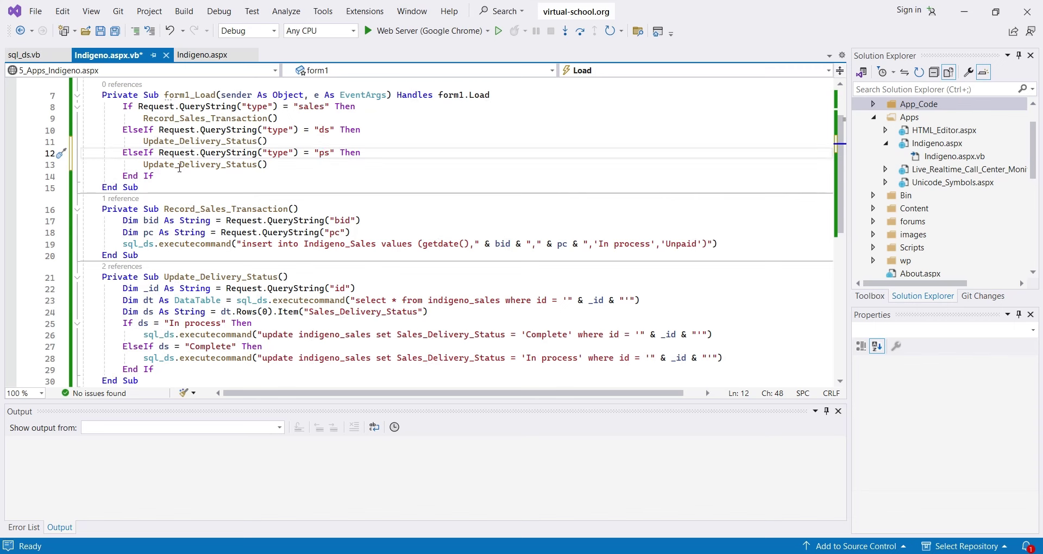
{"action": "left_click_drag", "start_coordinate": [179, 164], "coordinate": [221, 164]}
{"action": "type", "text": "Payment"}
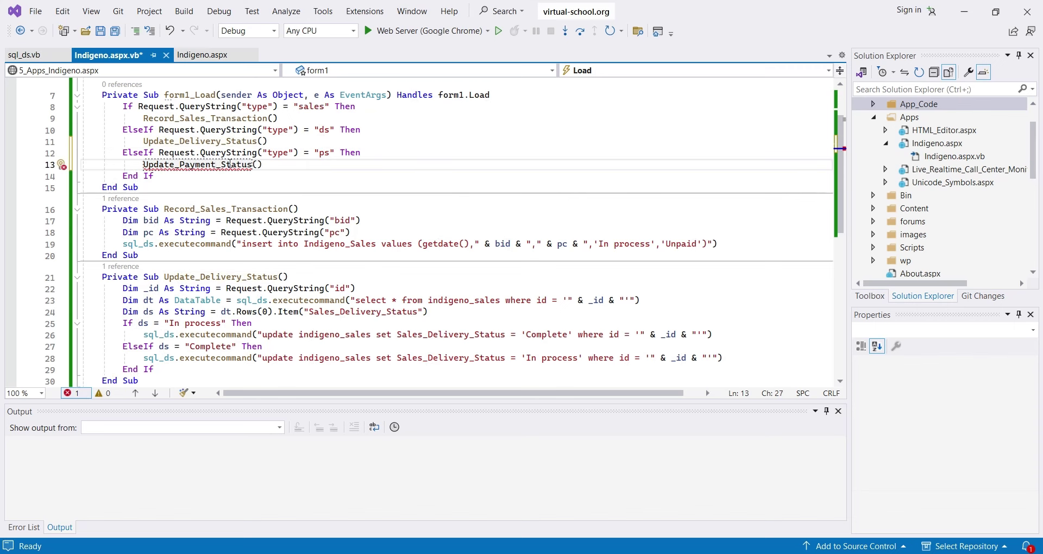
Add an empty Private Sub Update_Payment_Status() directly below the Update_Delivery_Status sub
{"action": "double_click", "coordinate": [228, 153]}
{"action": "left_click", "coordinate": [206, 168]}
{"action": "scroll", "coordinate": [174, 305], "scroll_direction": "down", "scroll_amount": 2}
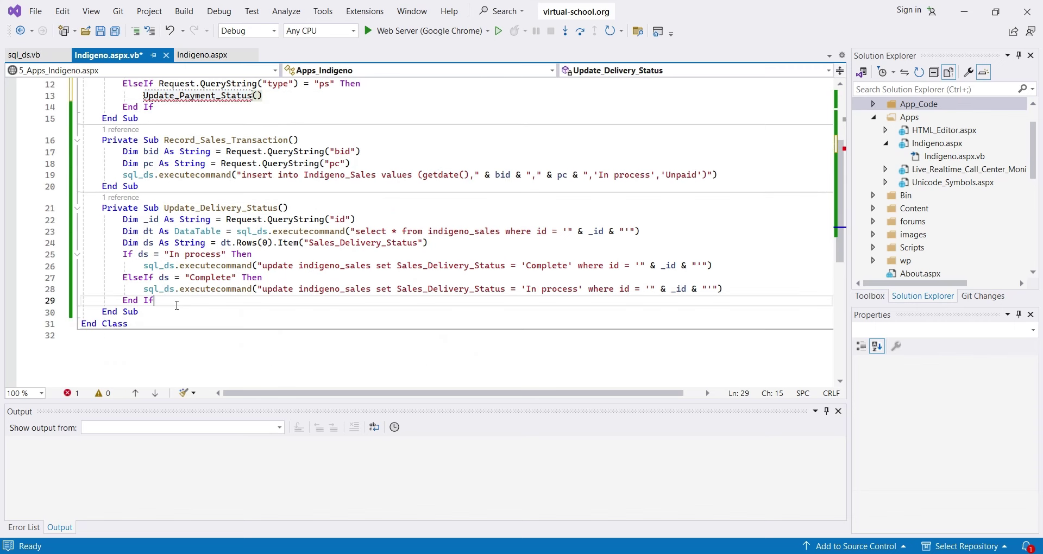
{"action": "left_click", "coordinate": [171, 312]}
{"action": "key", "text": "Return"}
{"action": "key", "text": "Return"}
{"action": "type", "text": "Private sub"}
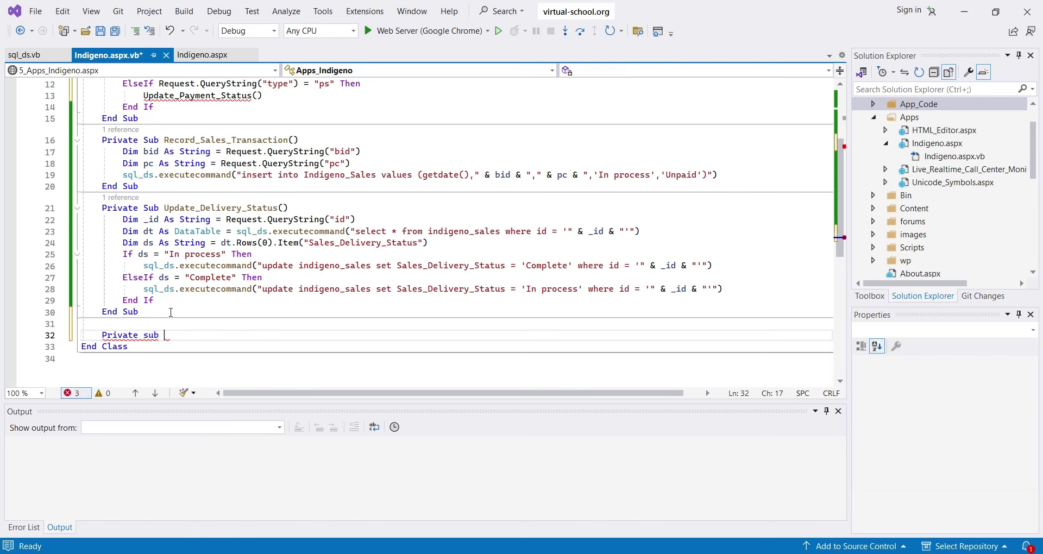
{"action": "key", "text": "ctrl+v"}
{"action": "key", "text": "Return"}
{"action": "left_click", "coordinate": [172, 324]}
{"action": "key", "text": "BackSpace"}
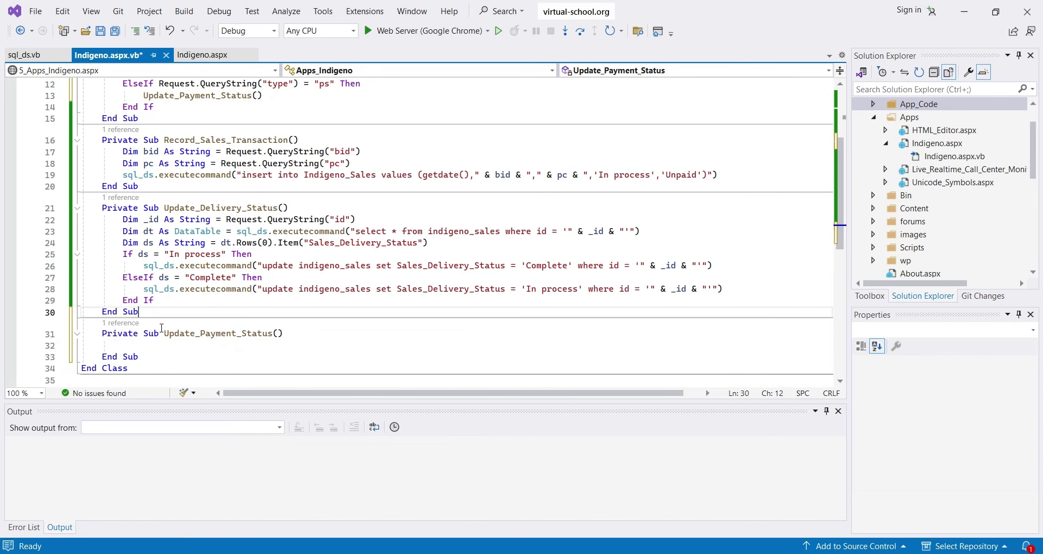
Copy the whole body of Update_Delivery_Status into the Update_Payment_Status sub
{"action": "left_click", "coordinate": [176, 344]}
{"action": "left_click_drag", "start_coordinate": [86, 220], "coordinate": [155, 301]}
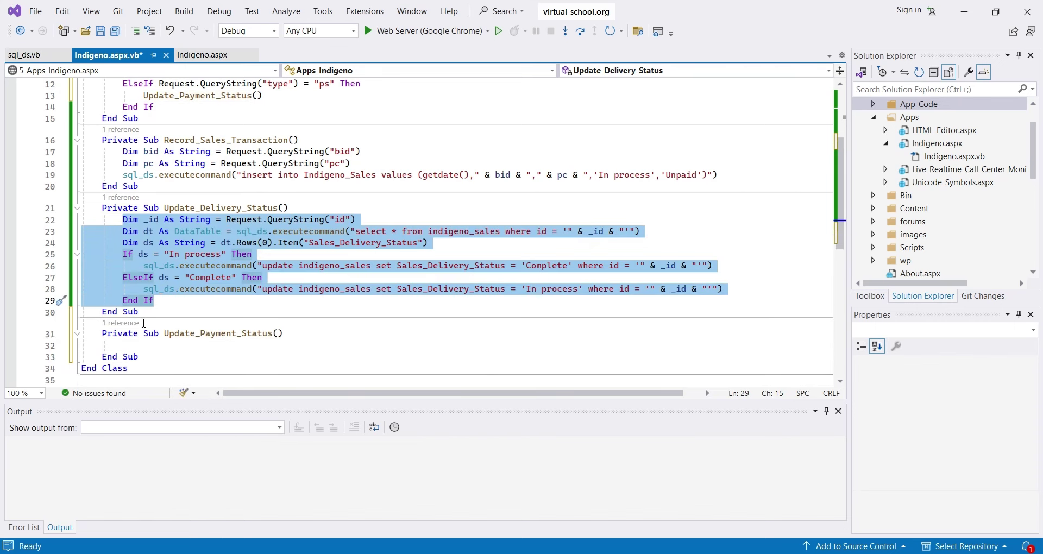
{"action": "key", "text": "ctrl+c"}
{"action": "left_click", "coordinate": [179, 345]}
{"action": "key", "text": "ctrl+v"}
{"action": "scroll", "coordinate": [268, 325], "scroll_direction": "down", "scroll_amount": 2}
In Update_Payment_Status, change the column read by the ds declaration to Sales_Payment_Status
{"action": "left_click_drag", "start_coordinate": [122, 231], "coordinate": [615, 243]}
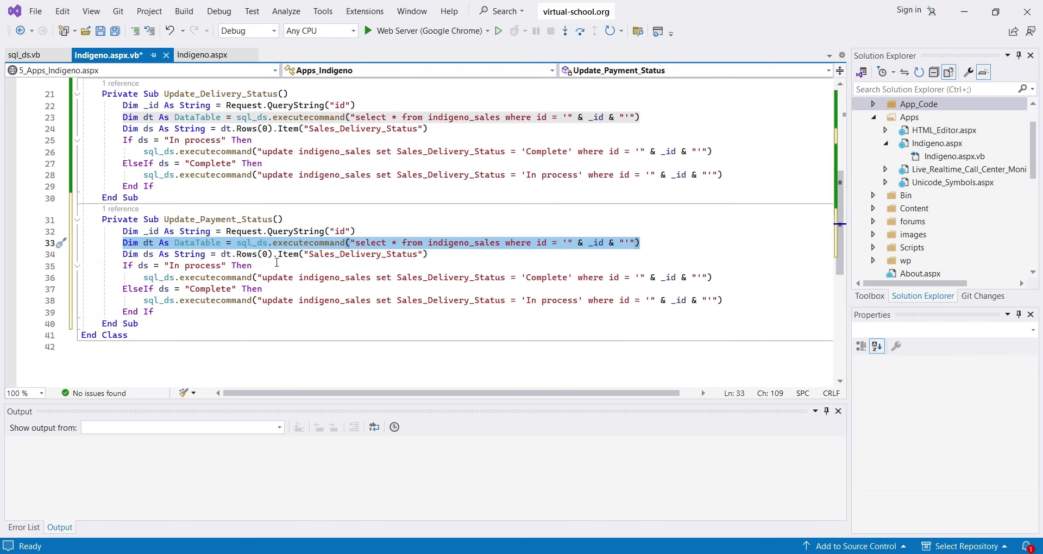
{"action": "left_click_drag", "start_coordinate": [340, 254], "coordinate": [382, 254]}
{"action": "type", "text": "Payment"}
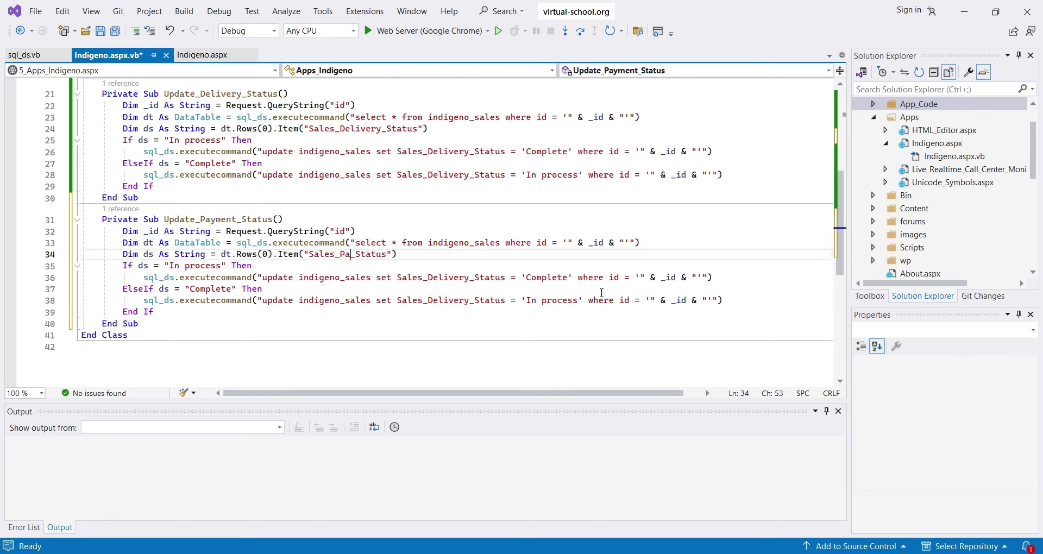
Change the first condition in Update_Payment_Status to "Unpaid" and the value set by its update query to 'Paid'
{"action": "left_click_drag", "start_coordinate": [171, 269], "coordinate": [219, 266]}
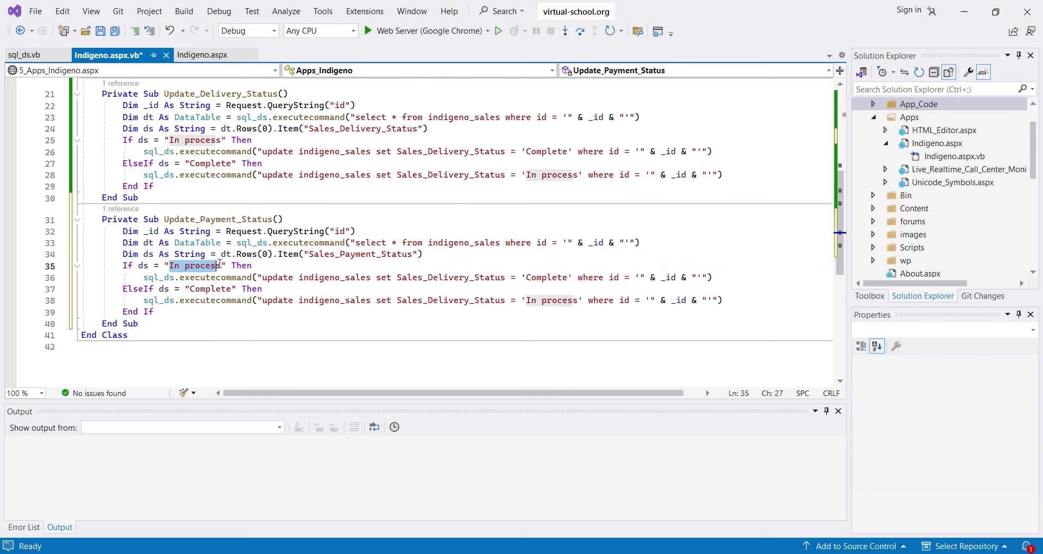
{"action": "type", "text": "Unpaid"}
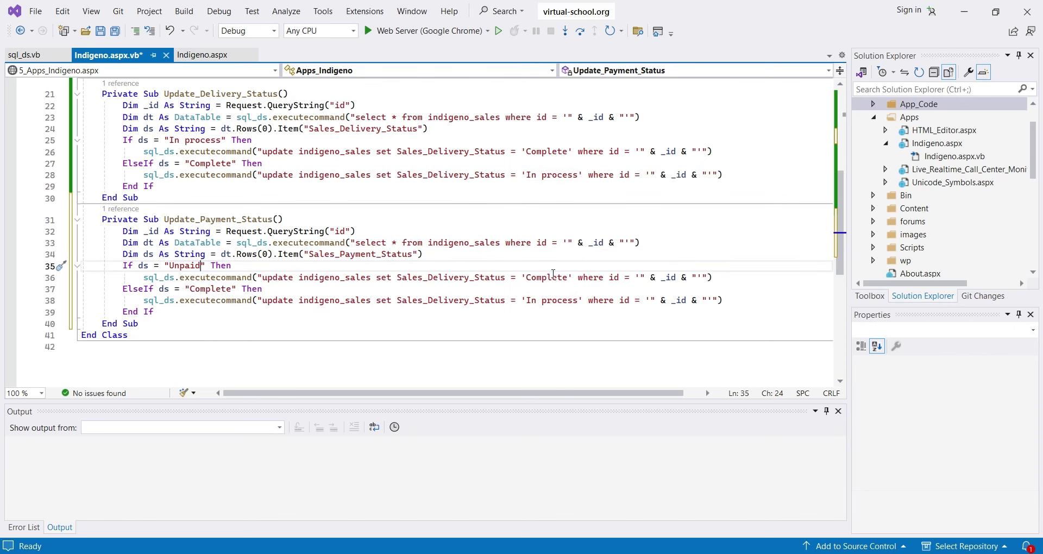
{"action": "double_click", "coordinate": [546, 278]}
{"action": "type", "text": "Paid"}
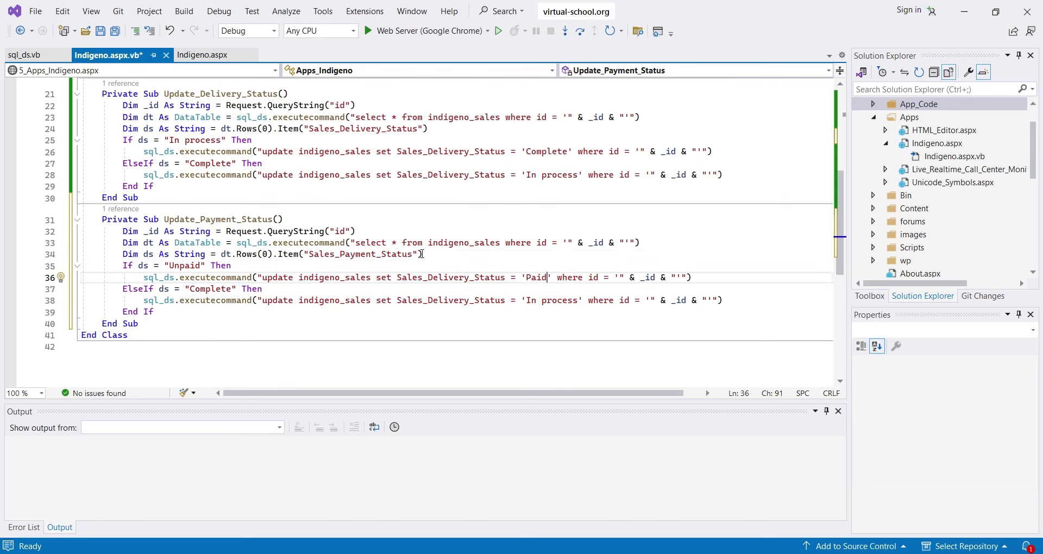
Replace Sales_Delivery_Status with Sales_Payment_Status in both update queries of Update_Payment_Status
{"action": "double_click", "coordinate": [413, 254]}
{"action": "key", "text": "ctrl+c"}
{"action": "double_click", "coordinate": [451, 277]}
{"action": "key", "text": "ctrl+v"}
{"action": "double_click", "coordinate": [456, 300]}
{"action": "key", "text": "ctrl+v"}
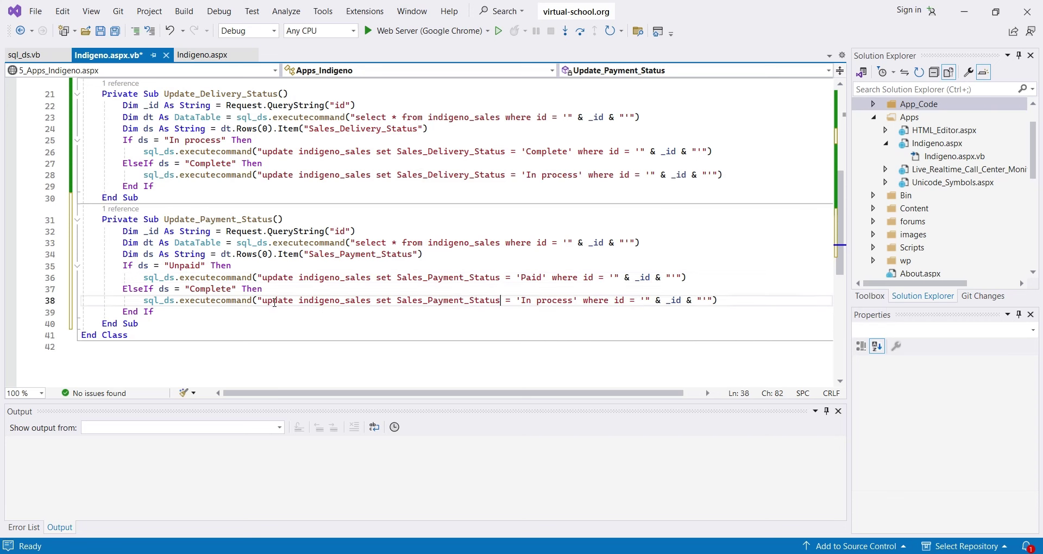
In Update_Payment_Status, change the ElseIf condition to "Paid" and its update query's value to 'Unpaid', and save the file
{"action": "double_click", "coordinate": [211, 289]}
{"action": "type", "text": "Paid"}
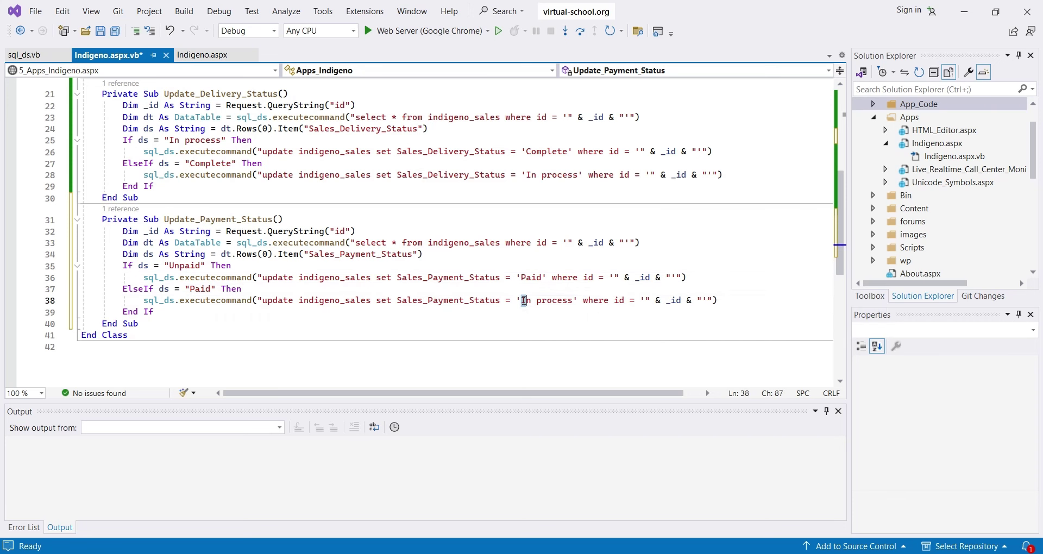
{"action": "left_click_drag", "start_coordinate": [522, 300], "coordinate": [575, 301]}
{"action": "type", "text": "Unpaid"}
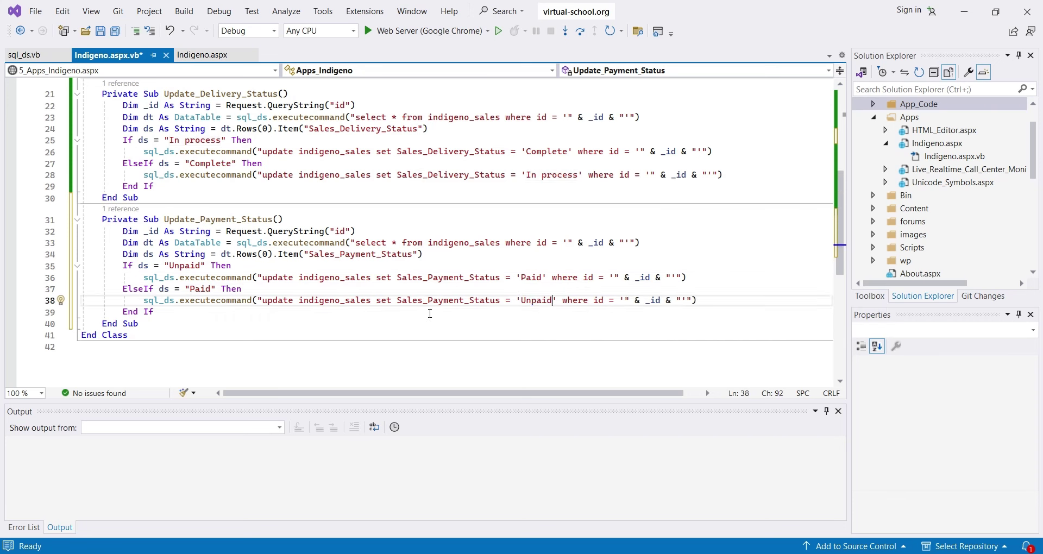
{"action": "key", "text": "ctrl+s"}
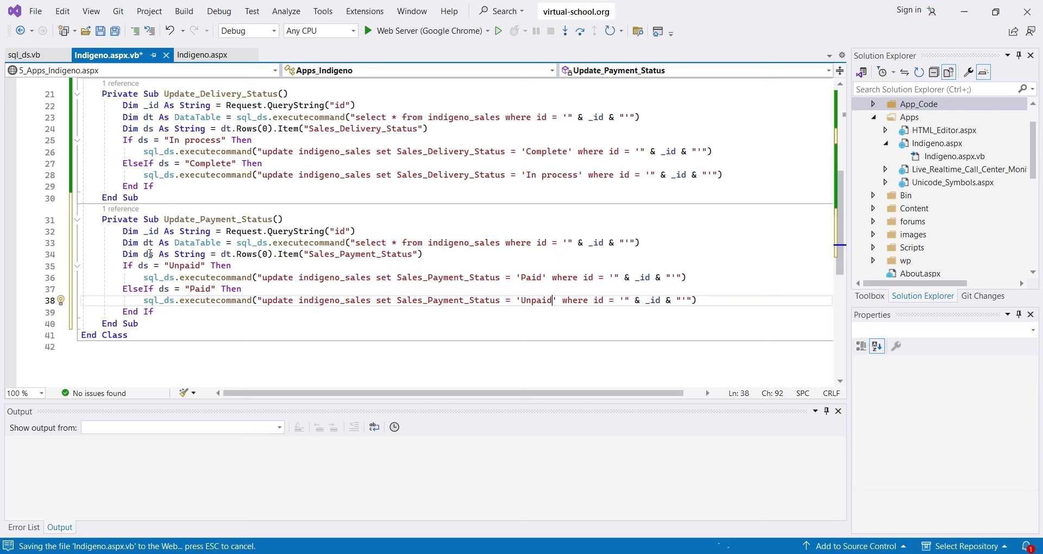
Rename the ds variable to ps in the declaration and both conditions of Update_Payment_Status, and save the file
{"action": "double_click", "coordinate": [151, 255]}
{"action": "type", "text": "ps"}
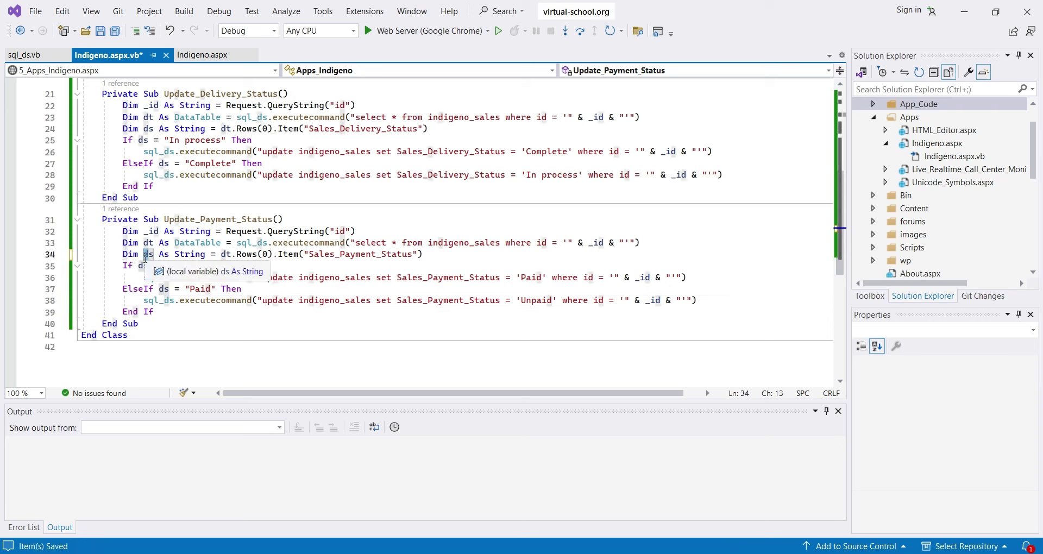
{"action": "double_click", "coordinate": [145, 266]}
{"action": "type", "text": "ps"}
{"action": "left_click", "coordinate": [161, 289]}
{"action": "double_click", "coordinate": [160, 289]}
{"action": "type", "text": "ps"}
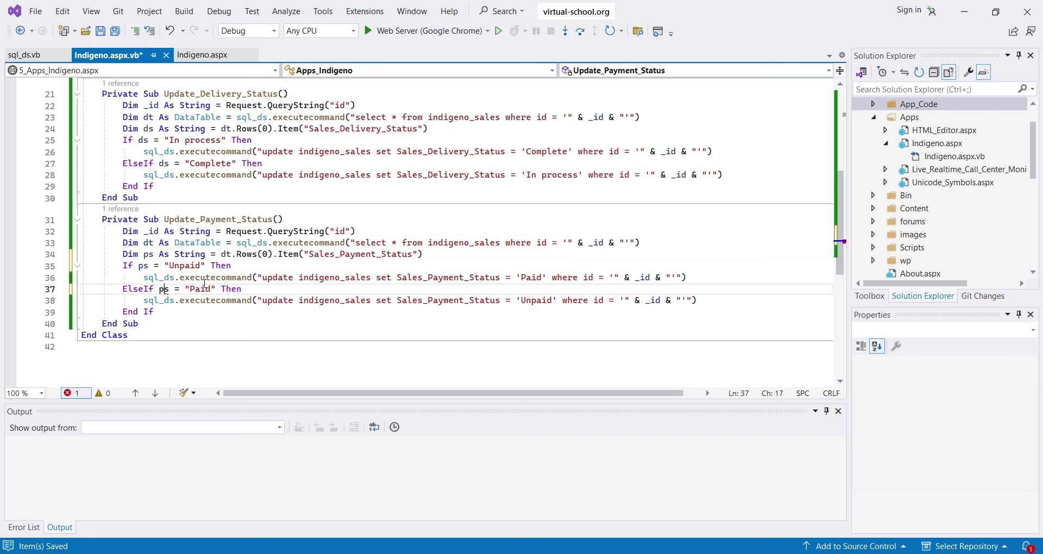
{"action": "left_click", "coordinate": [242, 254]}
{"action": "key", "text": "ctrl+s"}
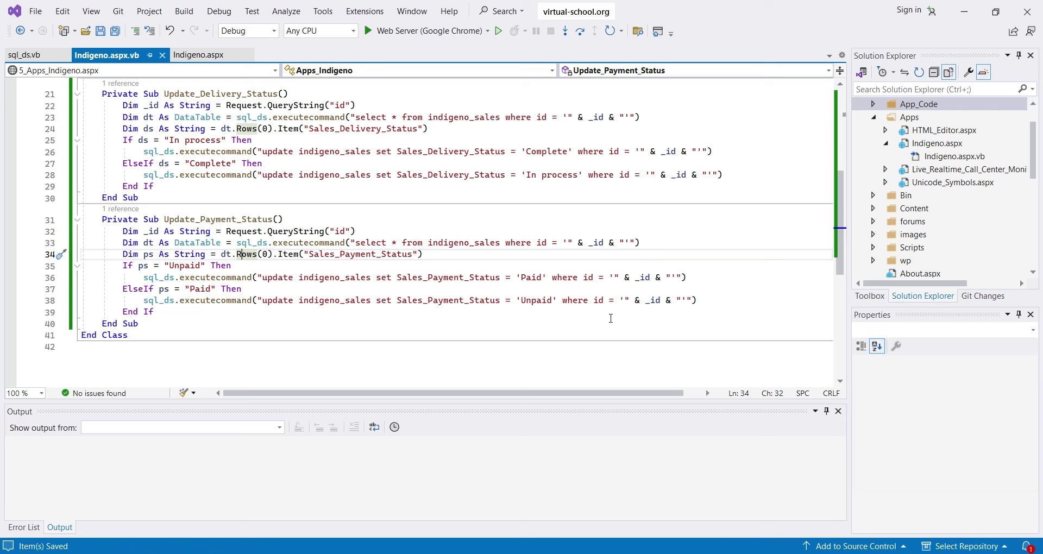
Switch to Power BI, mark sales 10, 11 and 12 as Paid through their Update_Payment_Status links, and review the Sales Report page
{"action": "key", "text": "alt+Tab"}
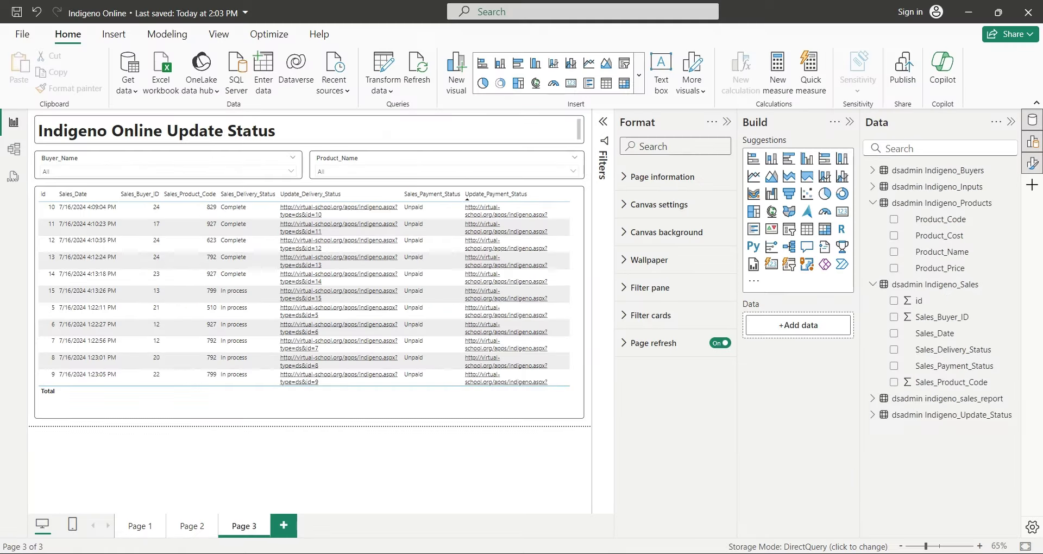
{"action": "left_click", "coordinate": [193, 526]}
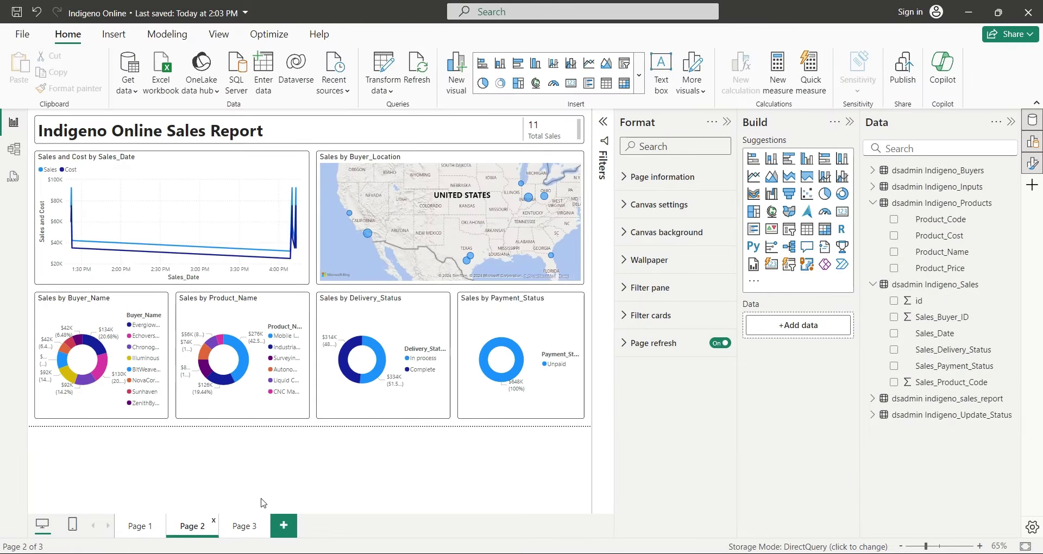
{"action": "left_click", "coordinate": [242, 530]}
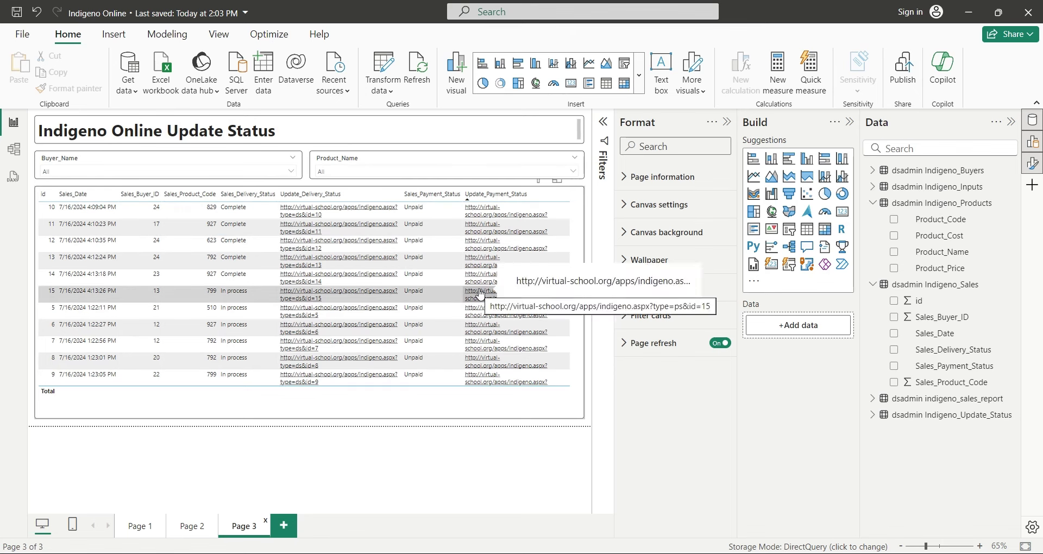
{"action": "left_click", "coordinate": [480, 212]}
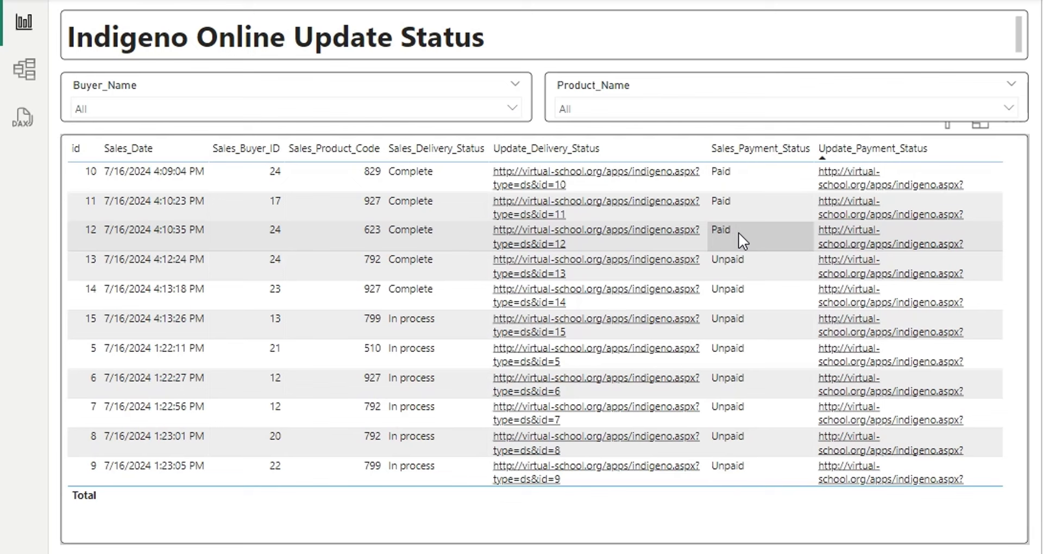
{"action": "key", "text": "ctrl+Page_Up"}
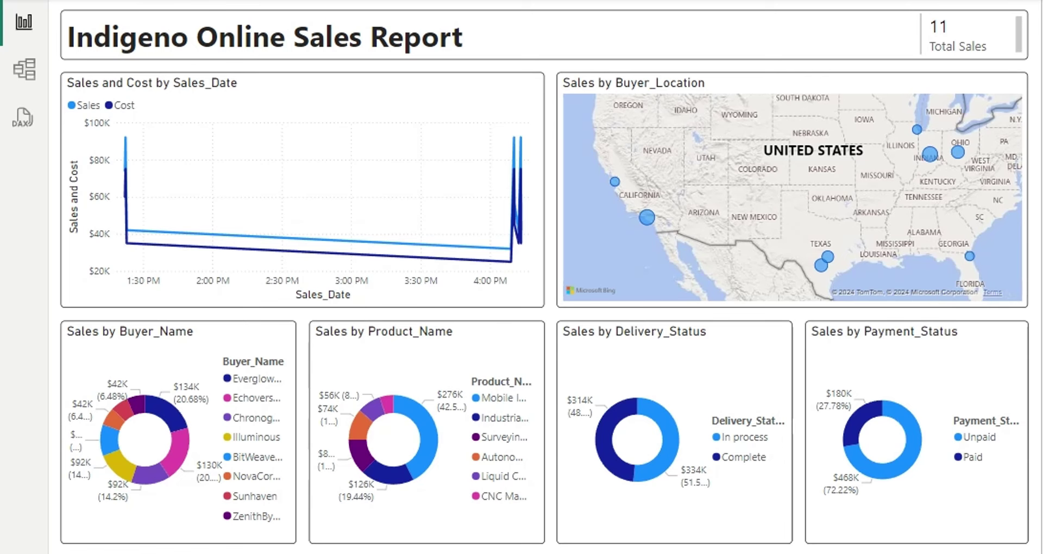
On the Sales Input Screen, filter to Echoverse Software, initiate a Surveying Unmanned Aerial Vehicle (UAV) sale, and return to the Sales Report
{"action": "key", "text": "ctrl+Page_Down"}
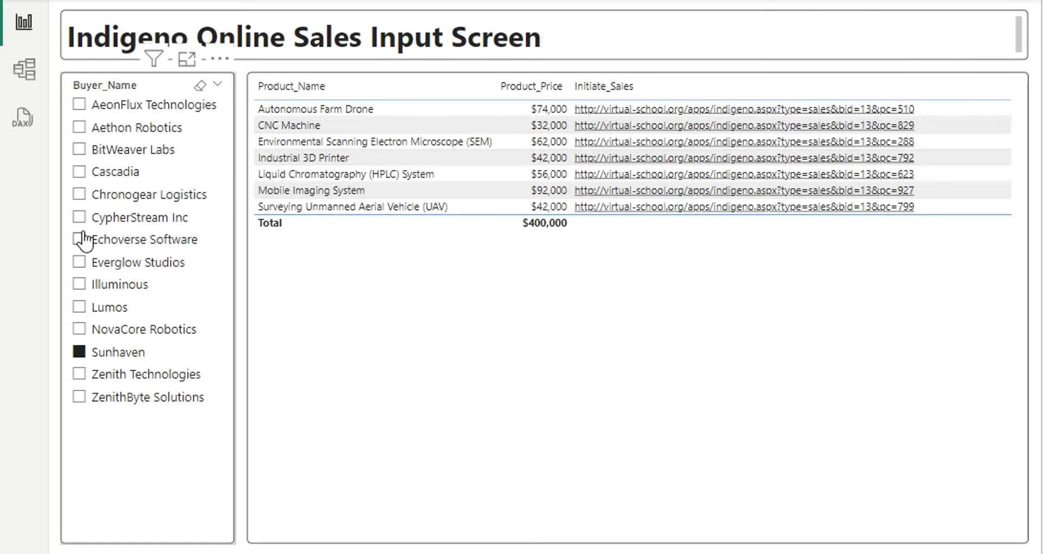
{"action": "left_click", "coordinate": [80, 238]}
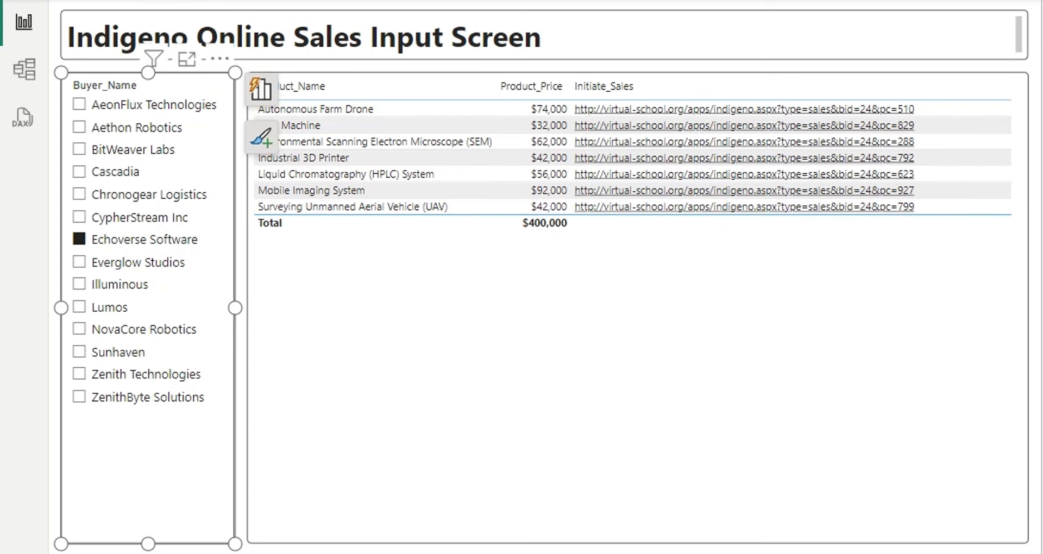
{"action": "key", "text": "ctrl+Page_Down"}
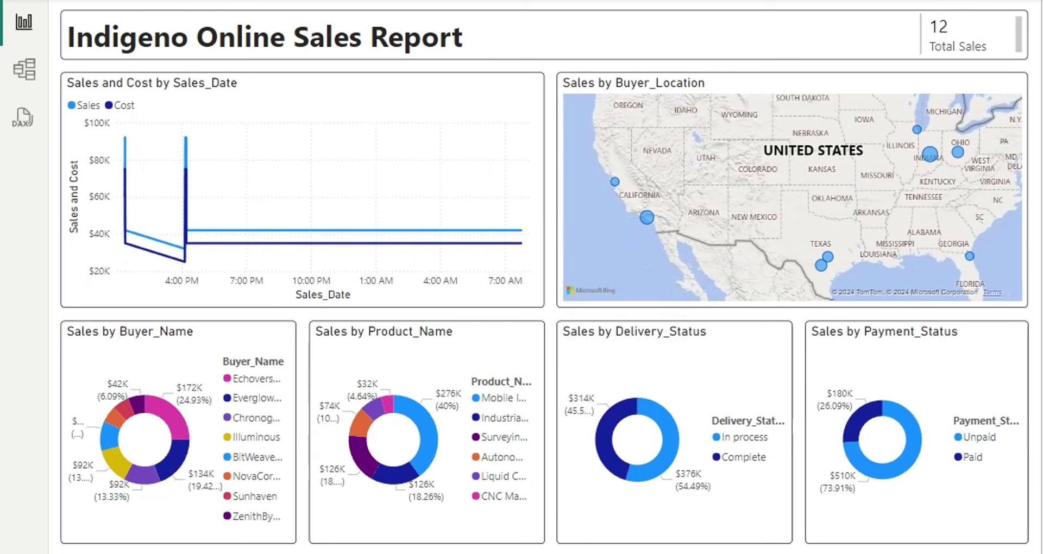
On the Update Status page, set sale 15's delivery to Complete and sale 13's payment to Paid, and reopen the Sales Report
{"action": "key", "text": "ctrl+Page_Down"}
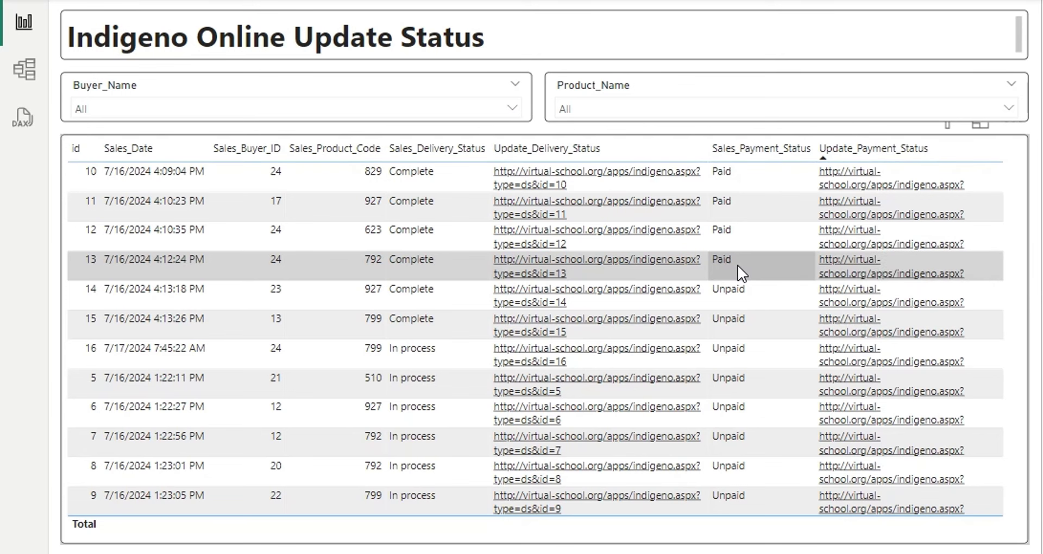
{"action": "key", "text": "ctrl+Page_Up"}
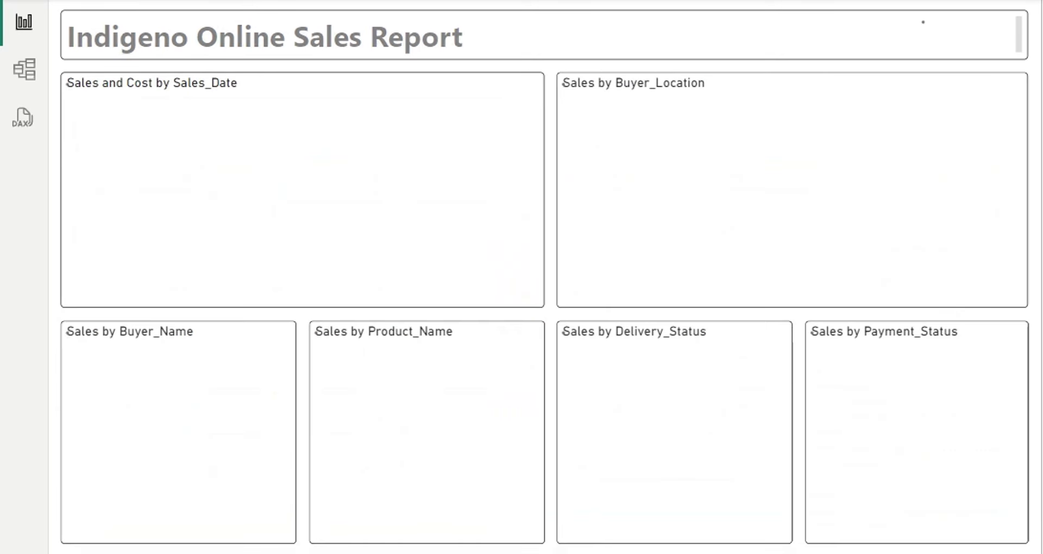